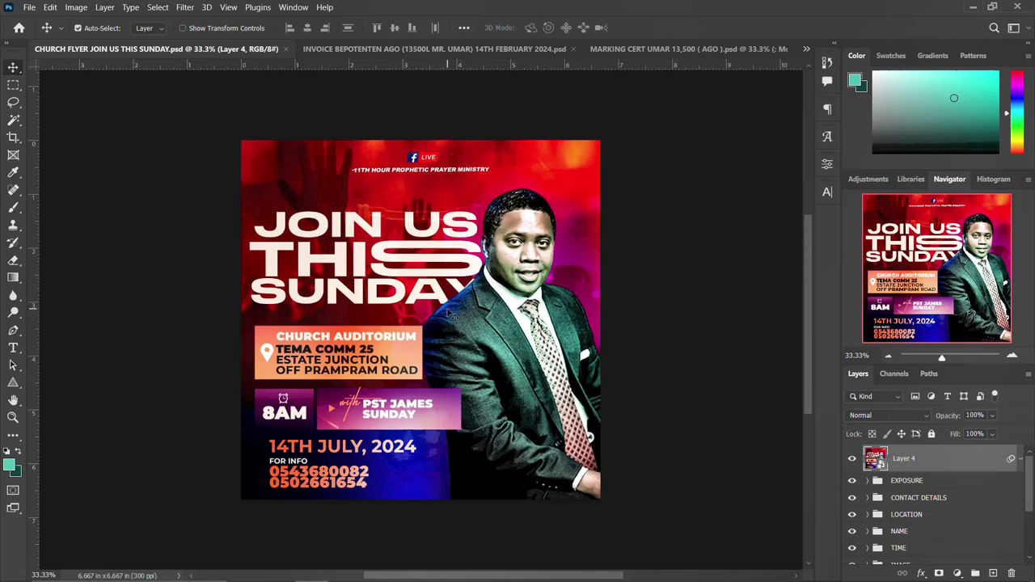
Hide Layer 4, EXPOSURE, CONTACT DETAILS and LOCATION to see the layers beneath.
left_click(855, 459)
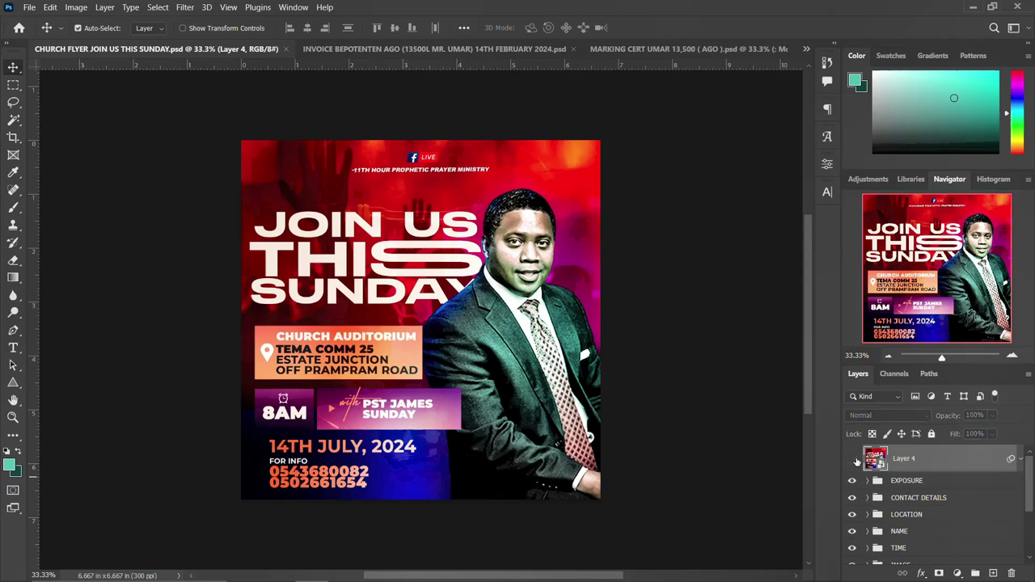
left_click(851, 459)
mouse_move(852, 459)
left_mouse_down()
mouse_move(852, 536)
mouse_move(852, 459)
left_mouse_up()
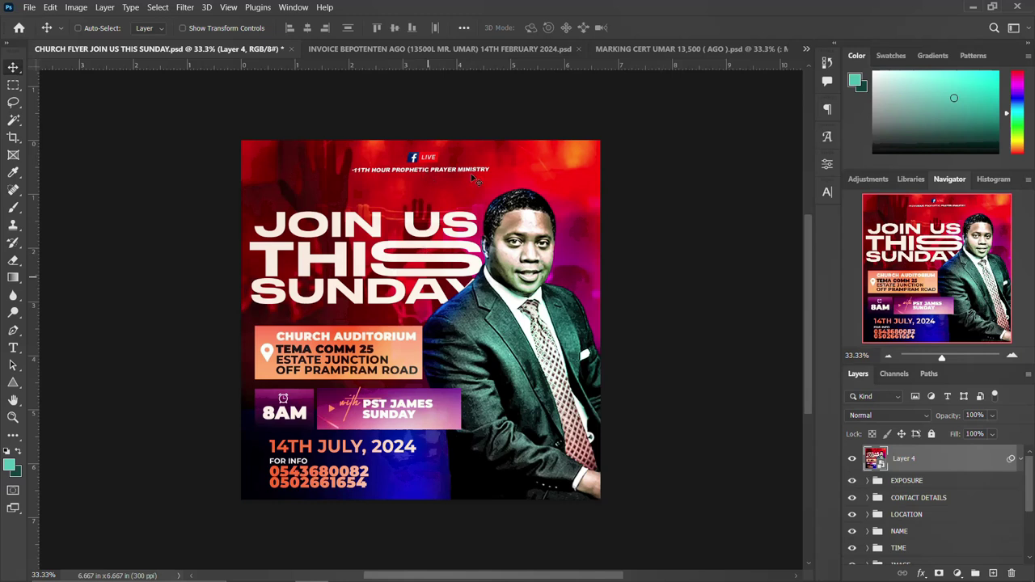
Create a 2000 x 2000 px, 300 ppi document named 'JOIN US THIS SUNDAY CHURCH FLYER'.
key("ctrl+n")
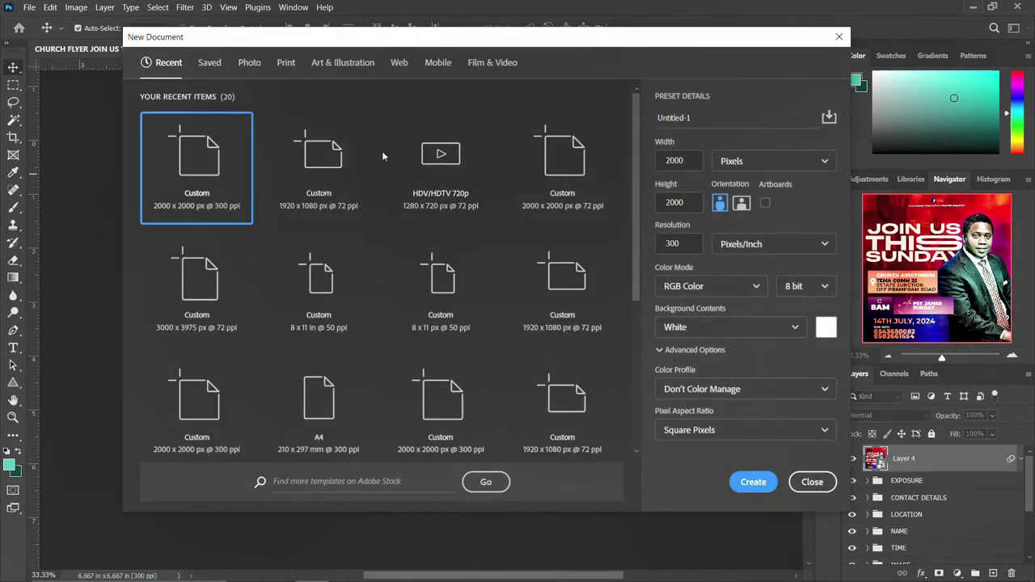
left_click(709, 118)
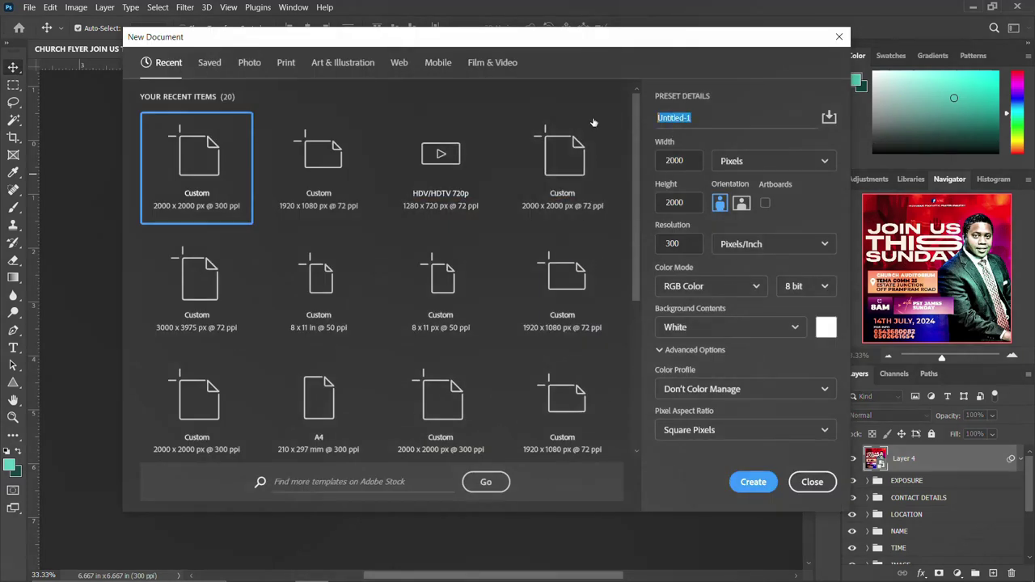
type("JOIN US THIS SUNDAY CHURCH")
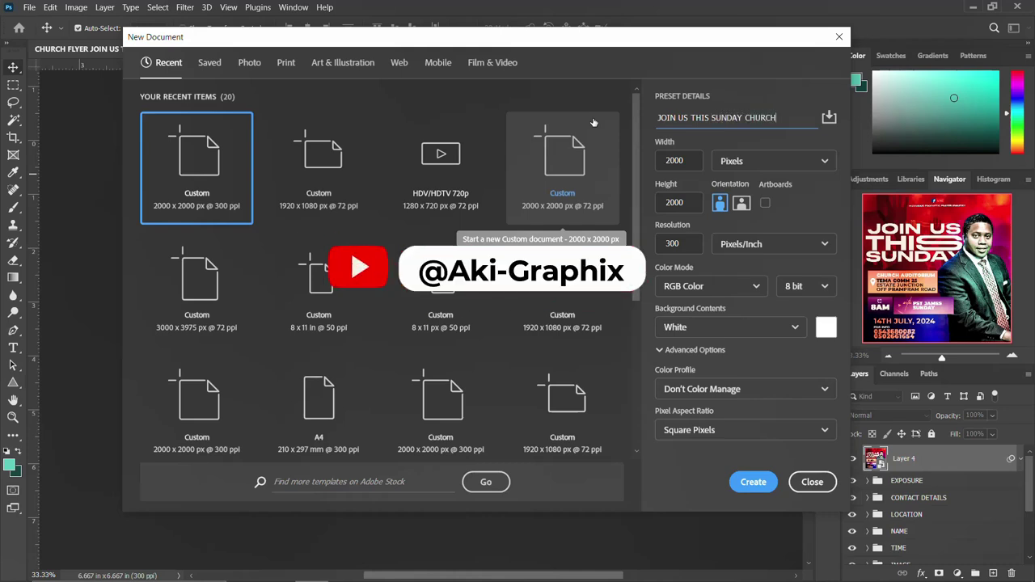
type(" FLYER")
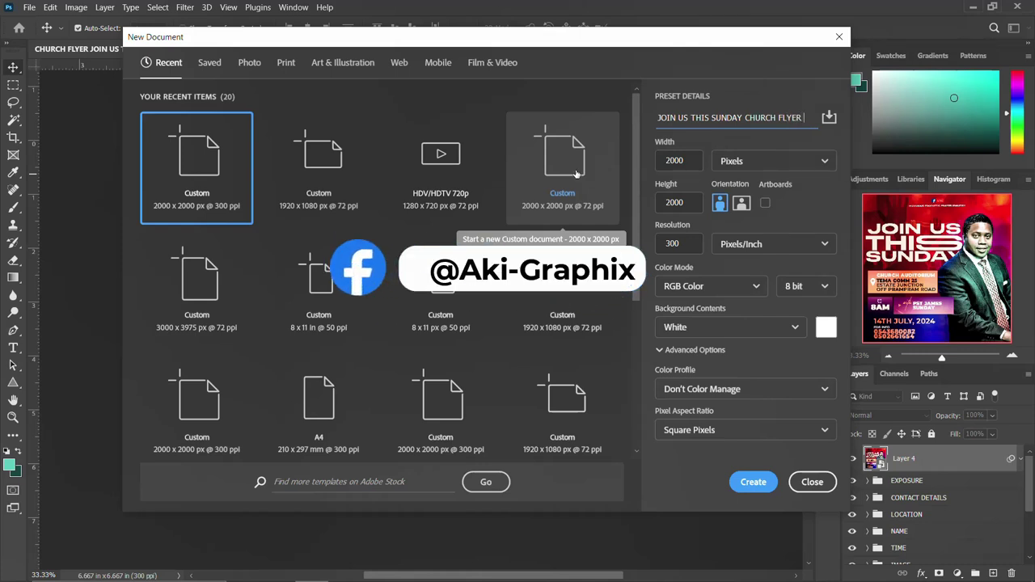
left_click(680, 160)
left_click(674, 201)
left_click(672, 243)
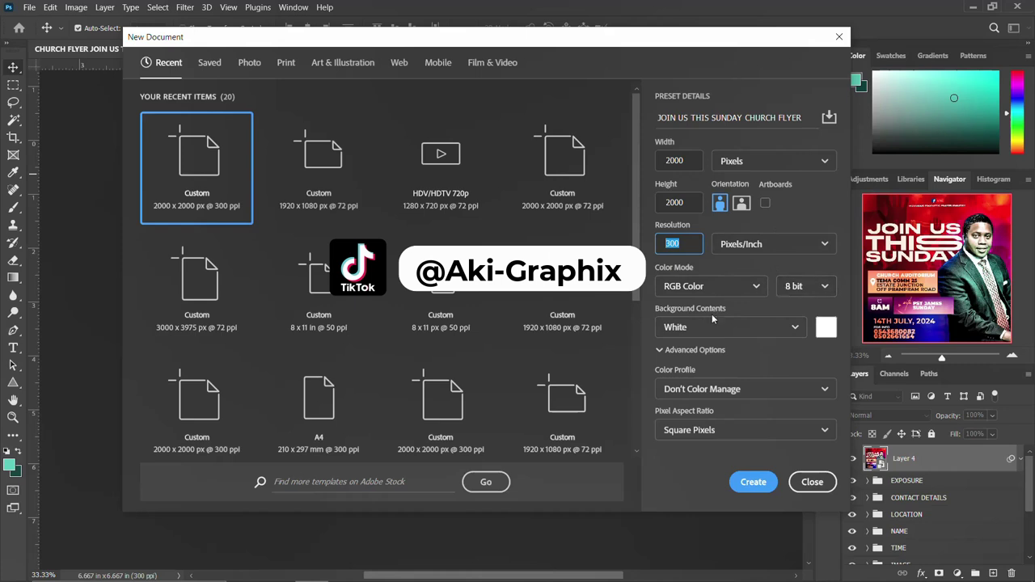
left_click(753, 483)
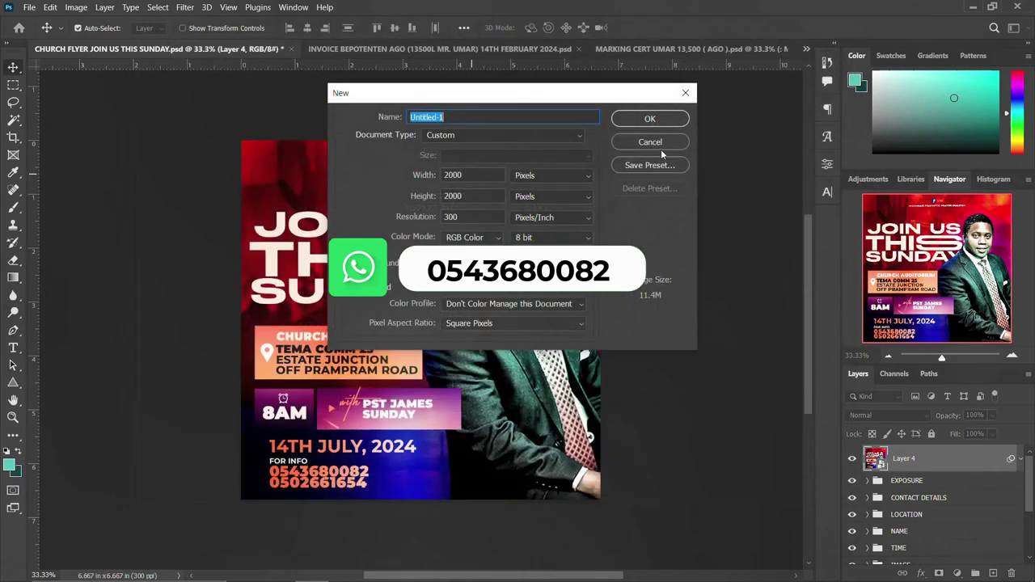
key("Return")
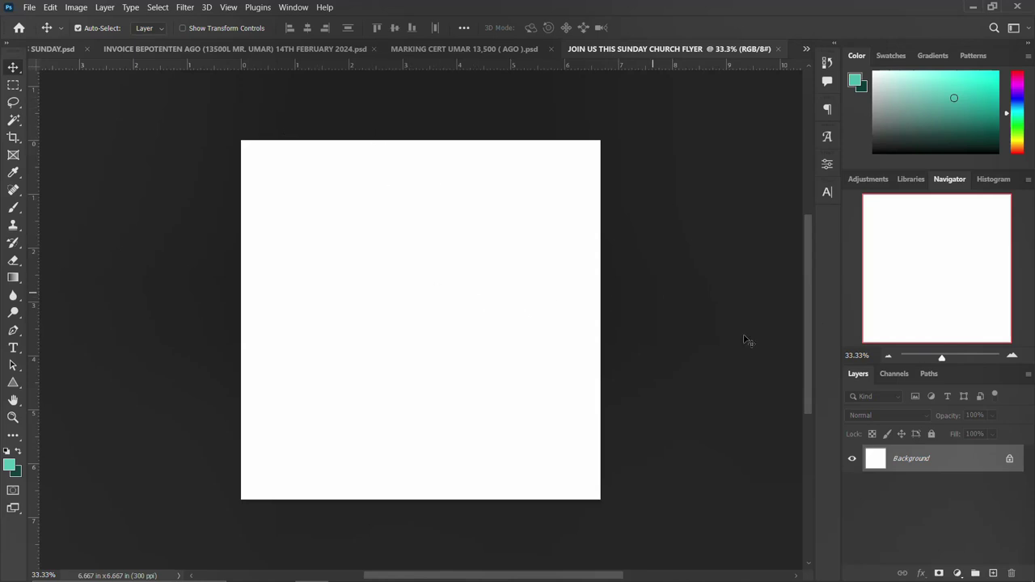
Unlock the Background and add a Gradient Fill layer using the blue-to-green preset.
left_click(1009, 459)
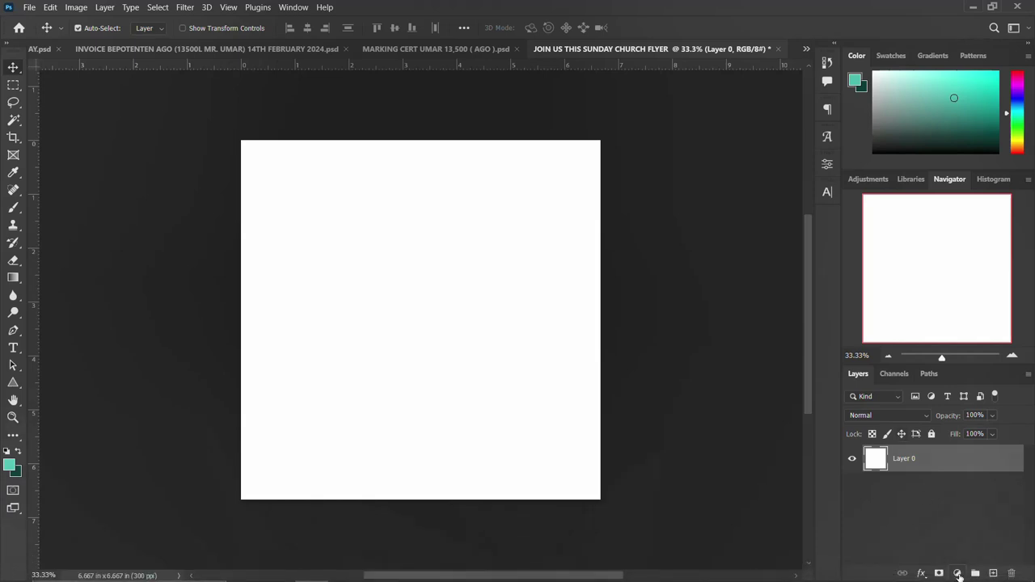
left_click(959, 574)
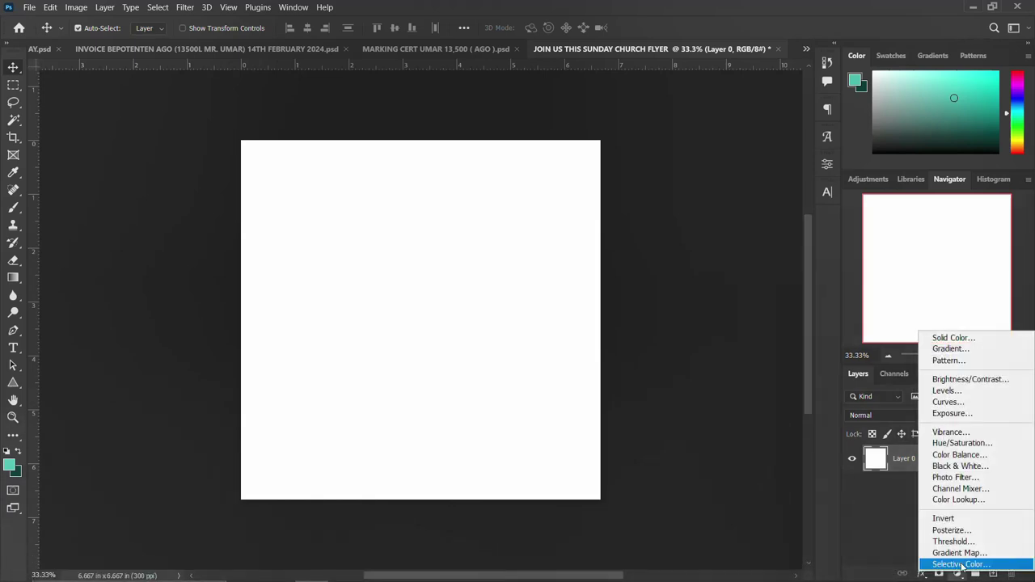
left_click(975, 348)
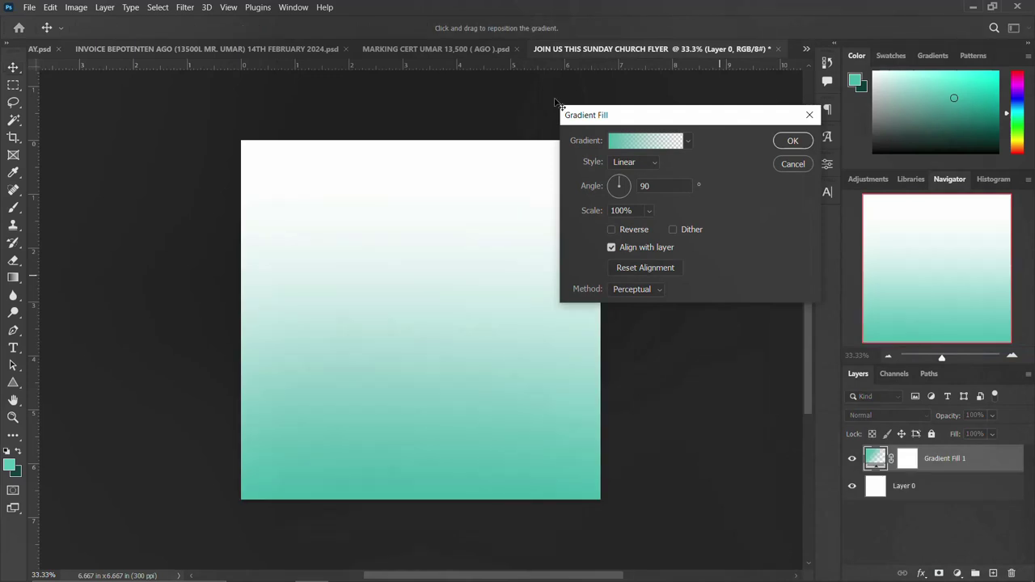
left_click(647, 143)
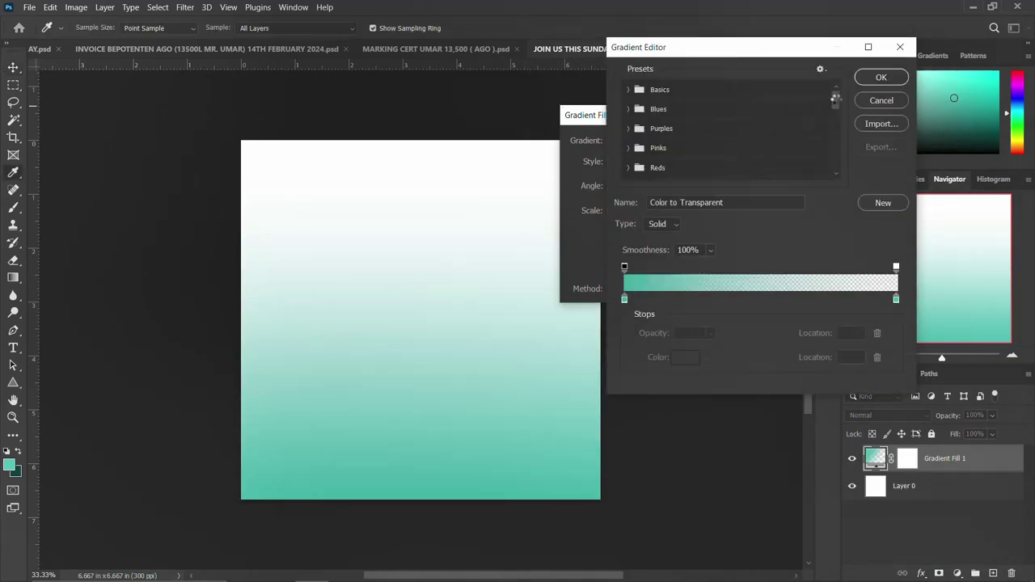
left_click_drag(835, 97, 828, 181)
left_click(811, 172)
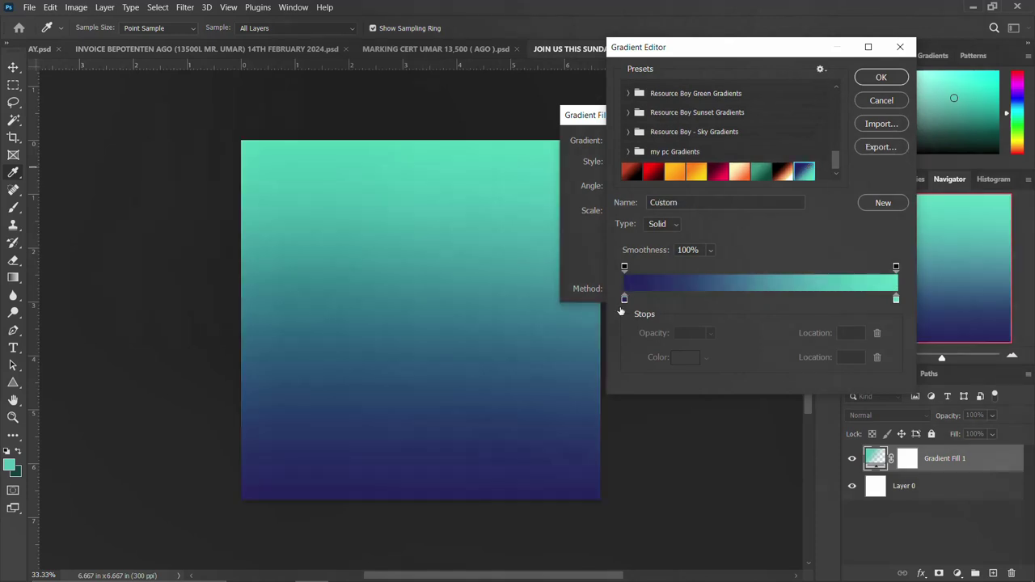
Set the gradient stops to dark navy 191654 and teal 43c6ac.
left_click(624, 299)
double_click(624, 299)
double_click(842, 390)
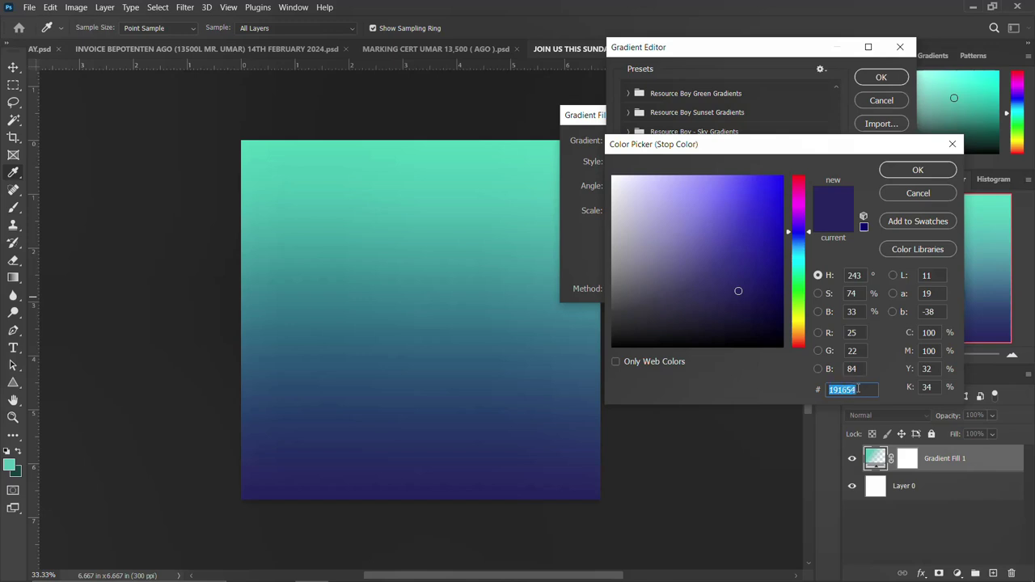
left_click(918, 170)
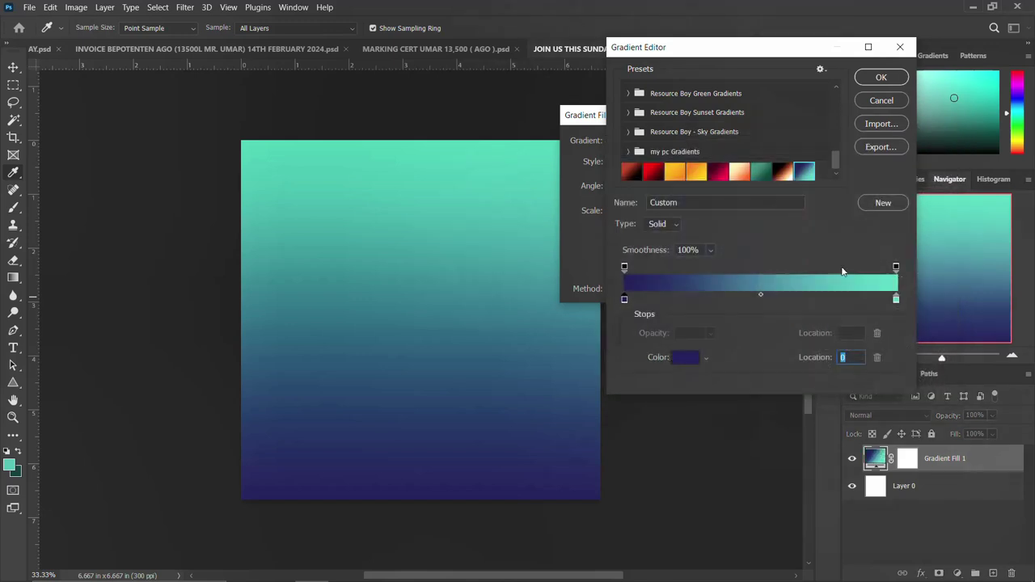
double_click(896, 301)
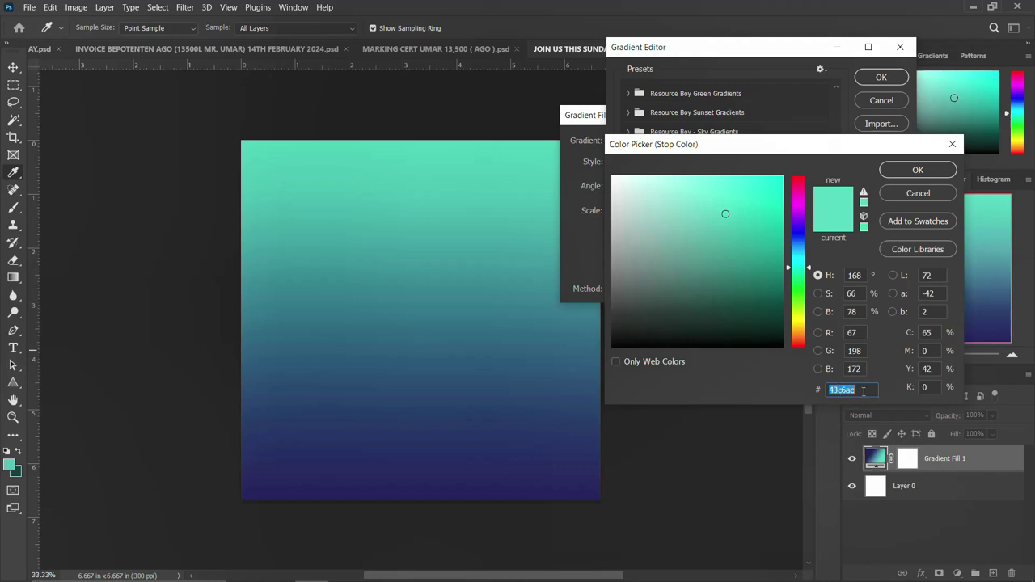
left_click(920, 170)
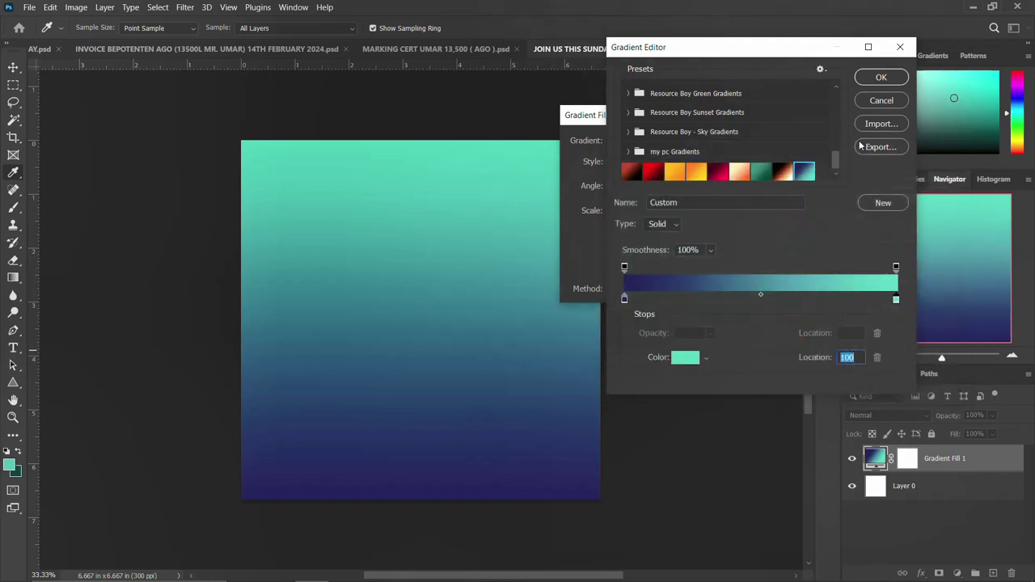
left_click(882, 77)
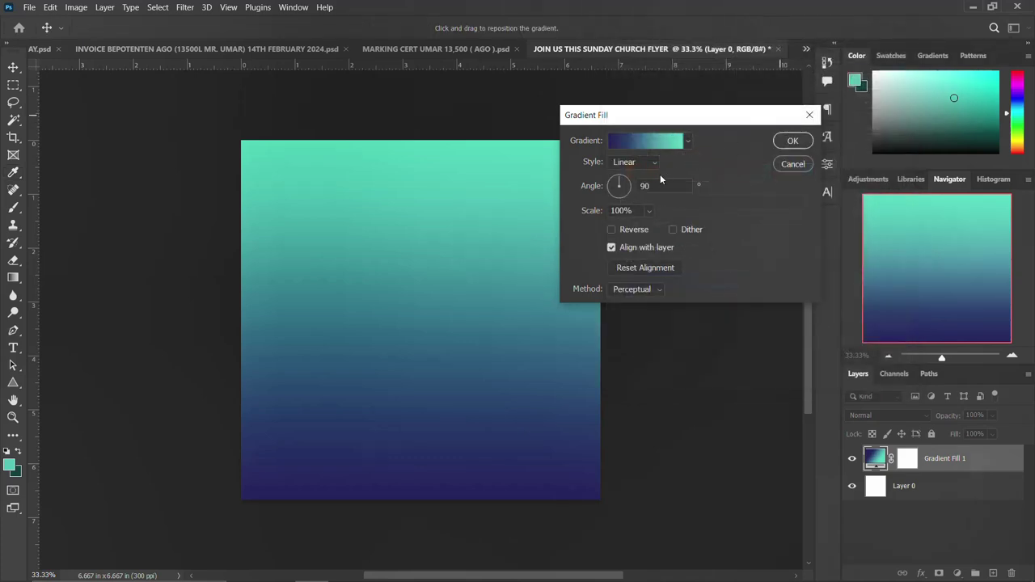
Make the gradient radial and reversed, shift the teal glow up-right, and apply it.
left_click(628, 161)
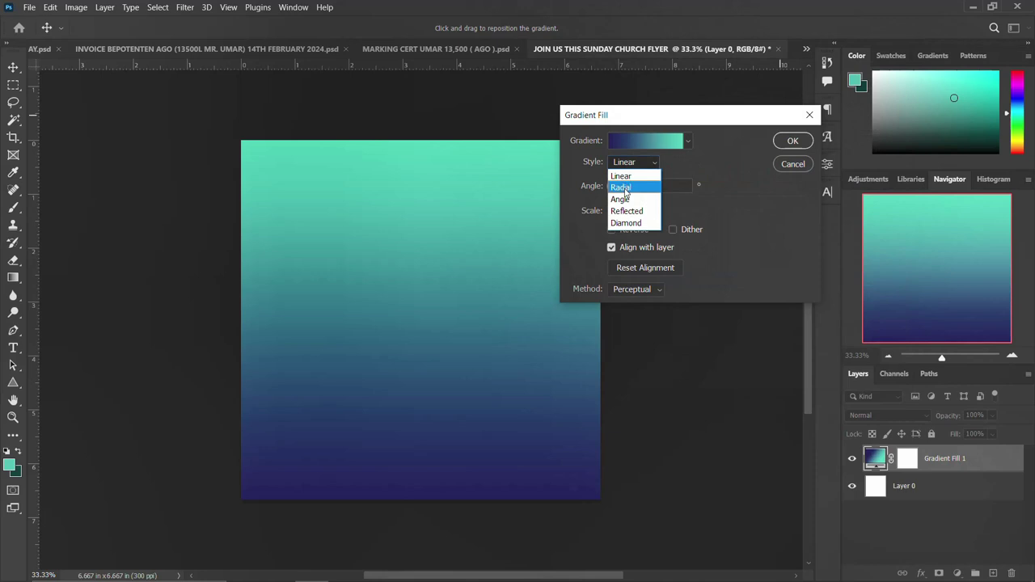
left_click(620, 187)
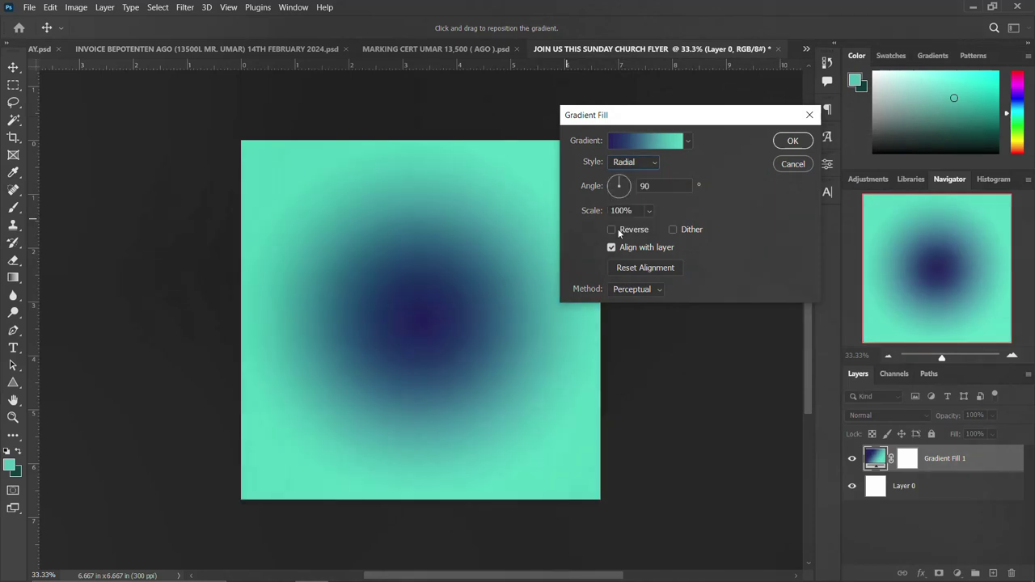
left_click(612, 230)
left_click_drag(536, 282, 533, 255)
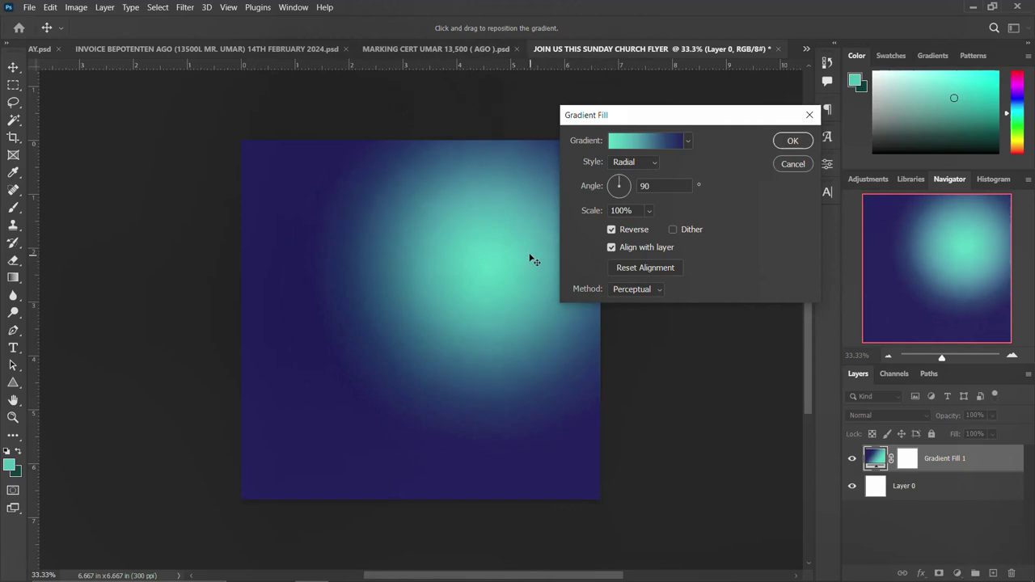
left_click(662, 186)
left_click(793, 142)
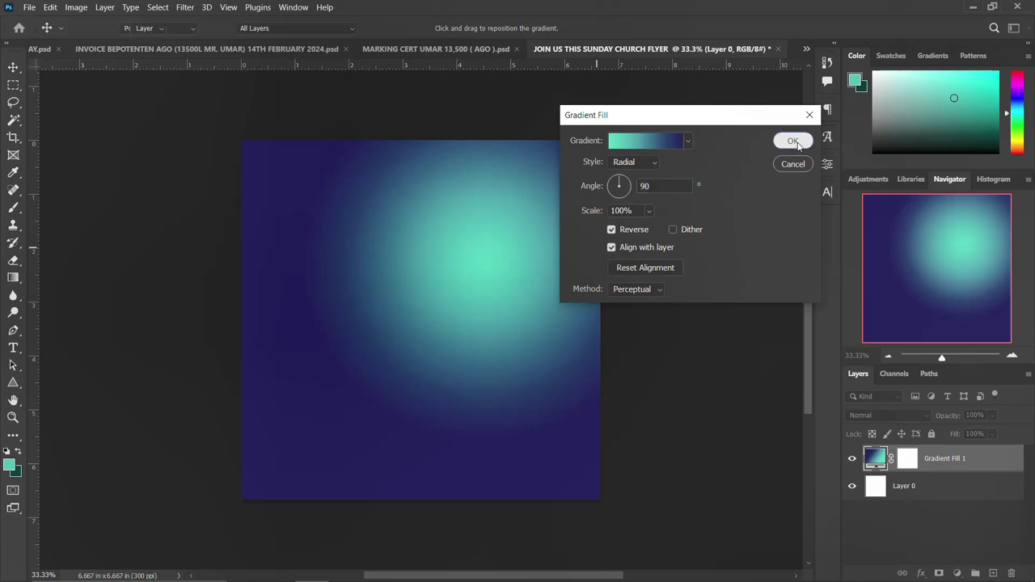
Group Layer 0 and the gradient layer into a group named BG.
left_click(945, 484, "shift")
key("ctrl+g")
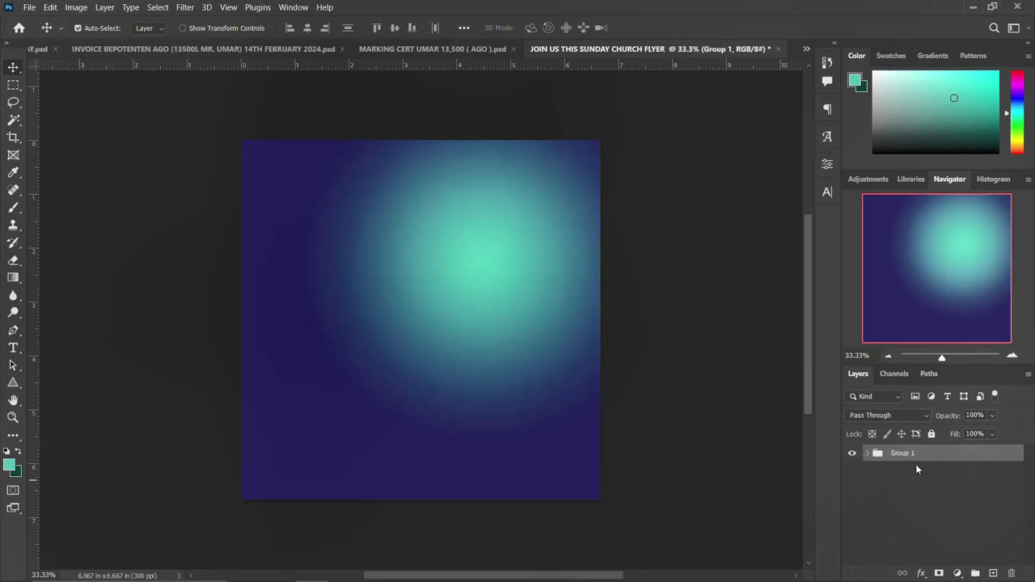
double_click(907, 454)
type("BG")
key("Return")
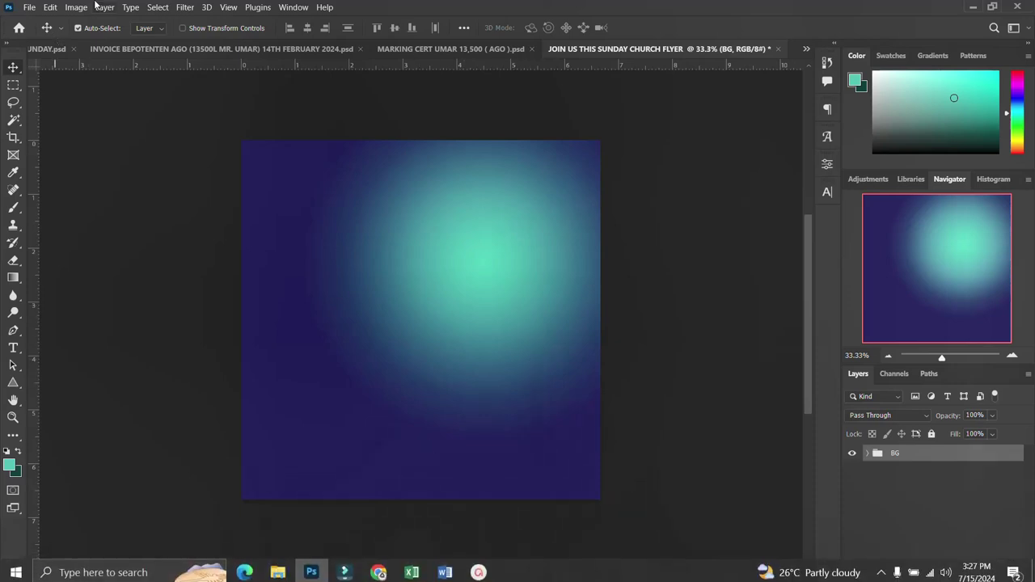
Add a New Guide Layout with 5 columns and 5 rows.
left_click(230, 7)
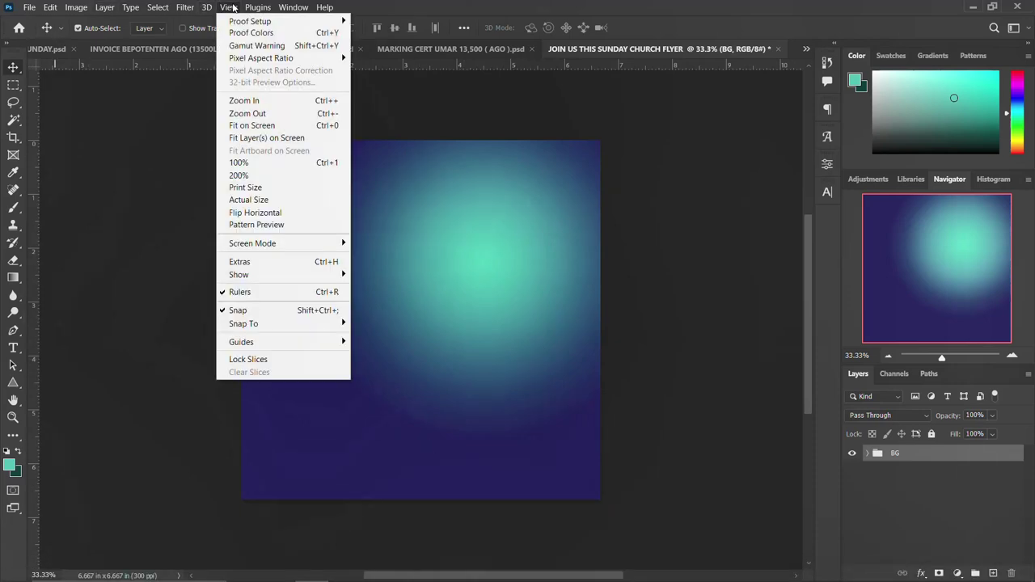
mouse_move(267, 342)
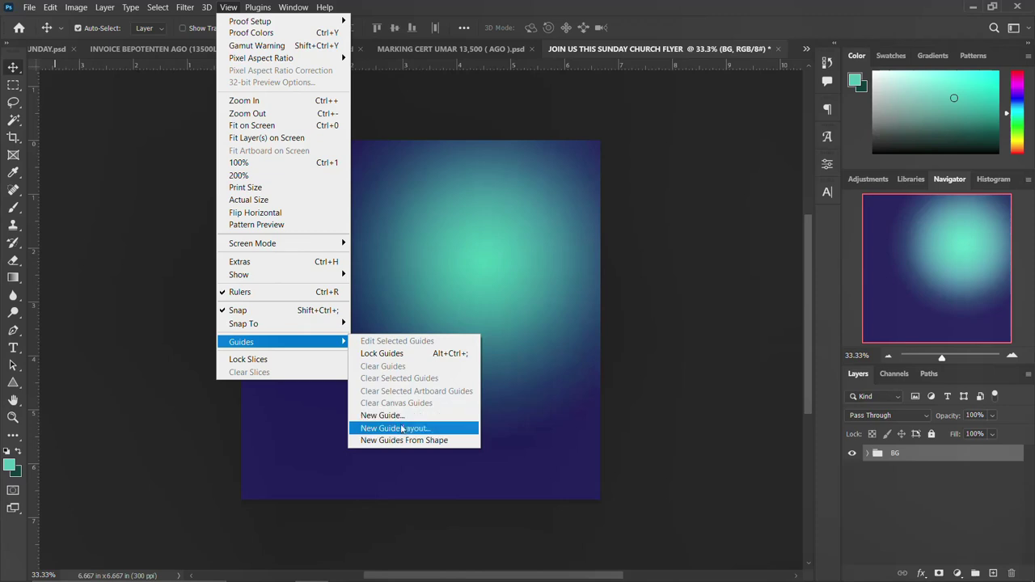
left_click(400, 428)
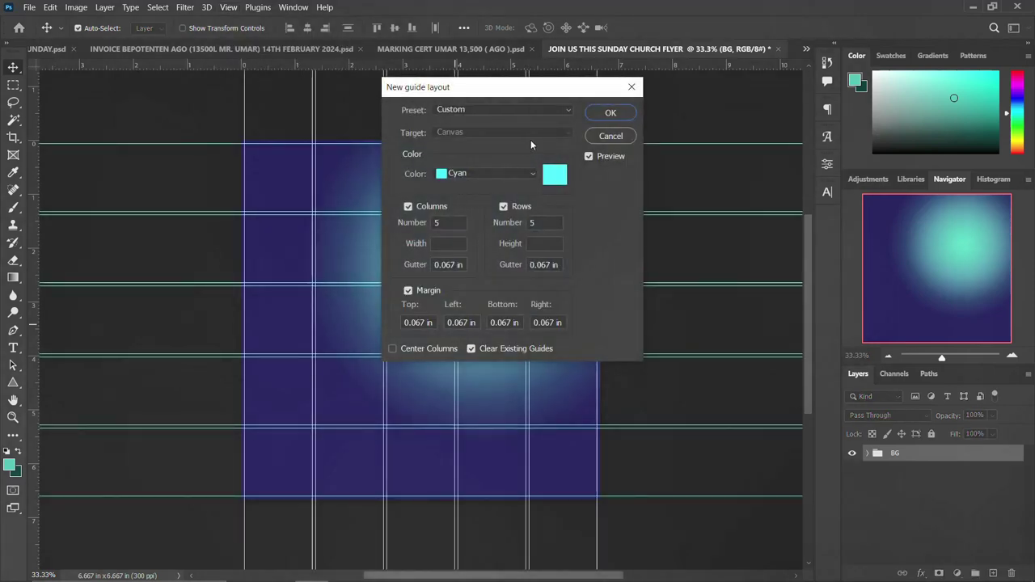
left_click(611, 115)
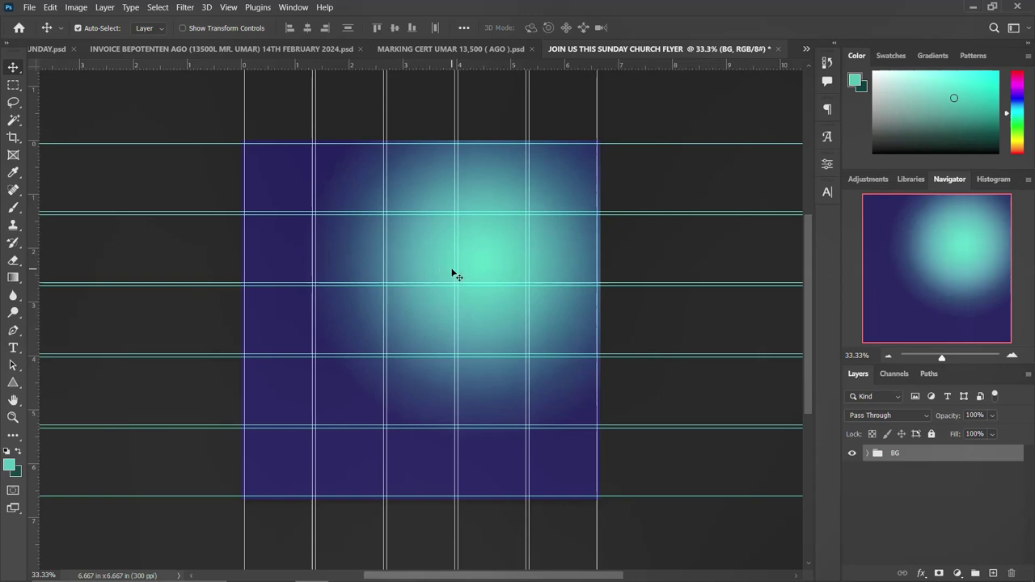
key("alt+Tab")
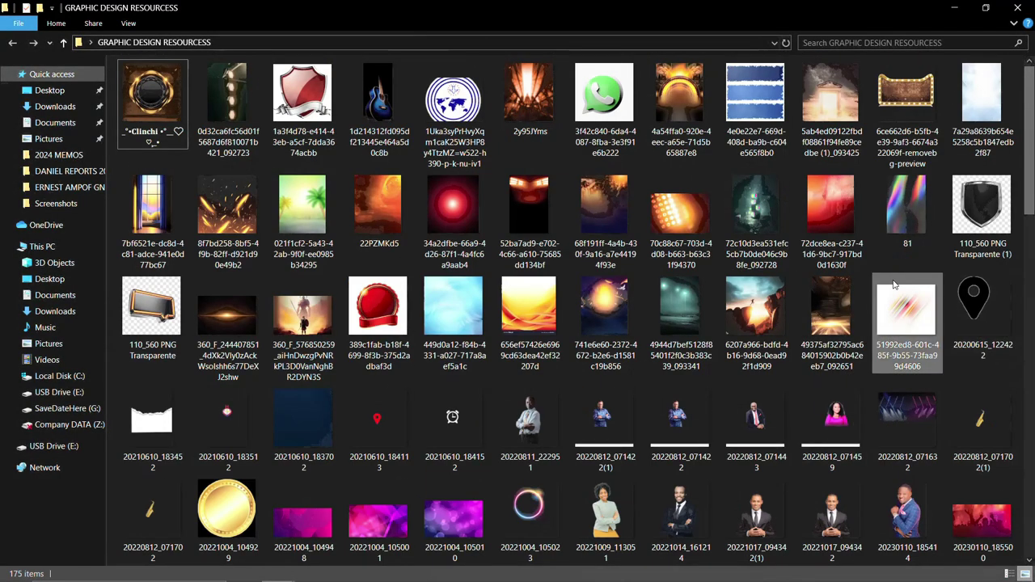
Drag the FACEBOOK copy thumbnail from GRAPHIC DESIGN RESOURCES onto the flyer canvas.
scroll(894, 283, "down", 15)
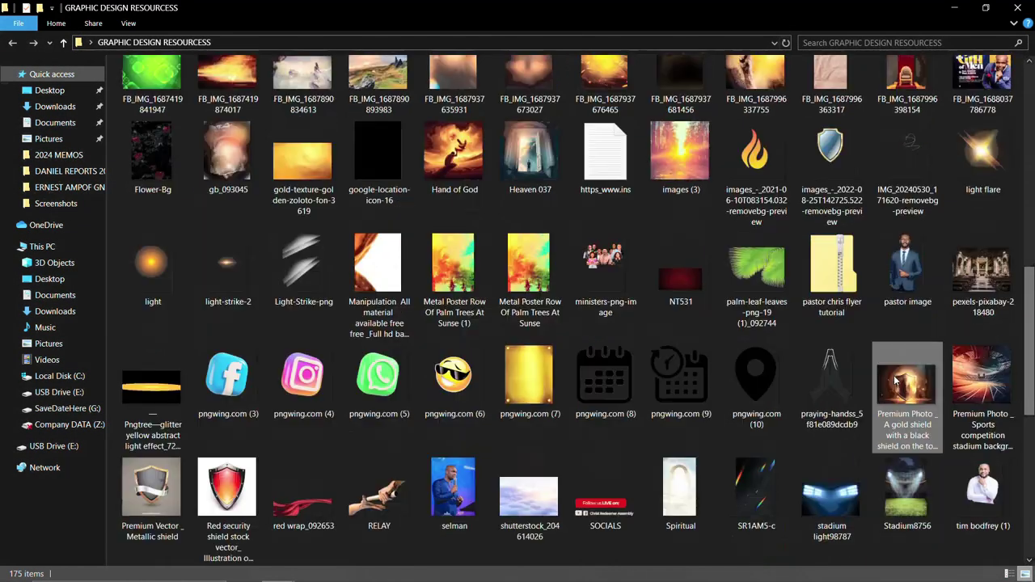
scroll(895, 380, "up", 5)
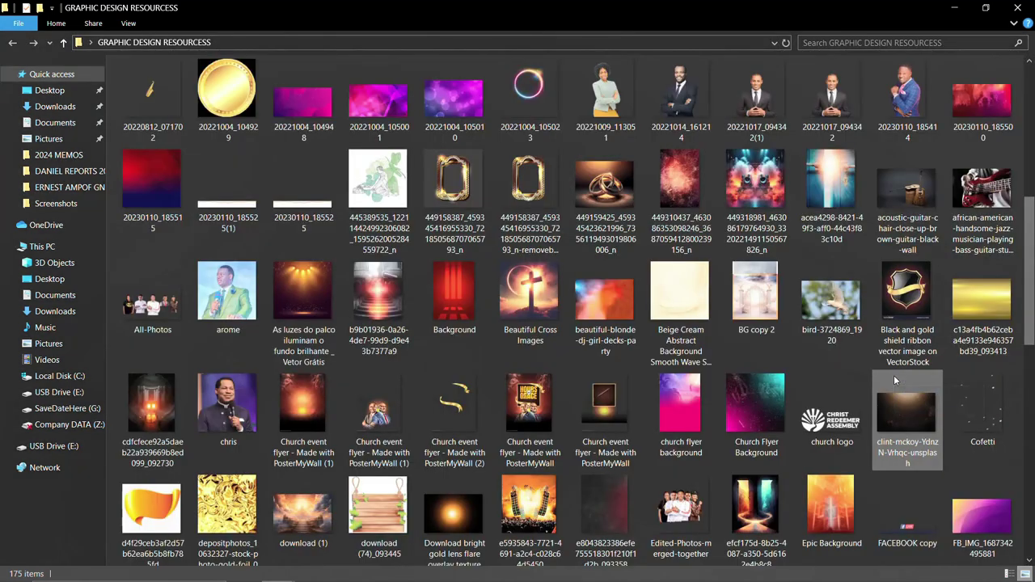
left_click_drag(908, 509, 453, 214)
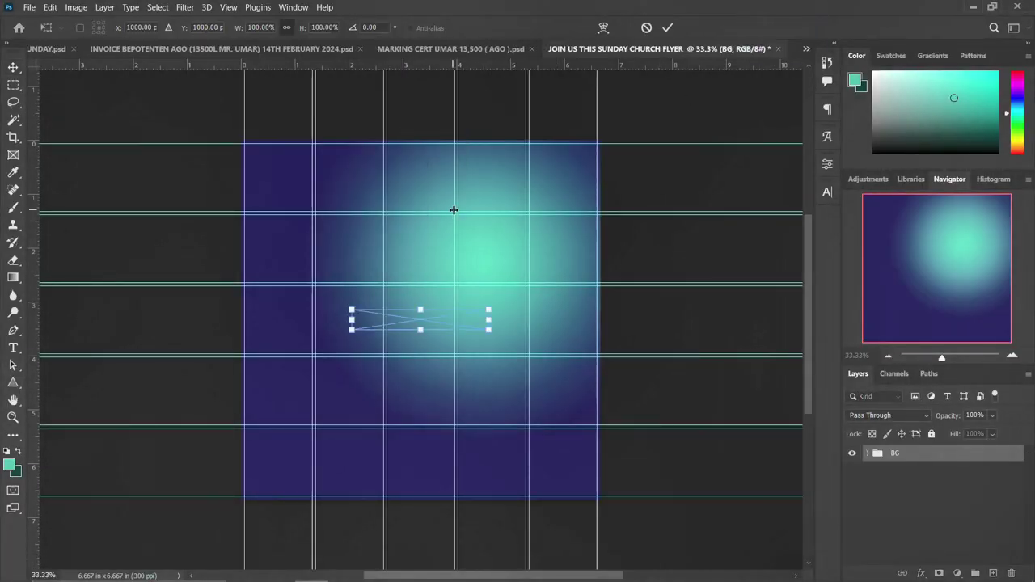
Place the FACEBOOK copy banner near the flyer's top and group it as LOGO.
left_click_drag(428, 325, 426, 173)
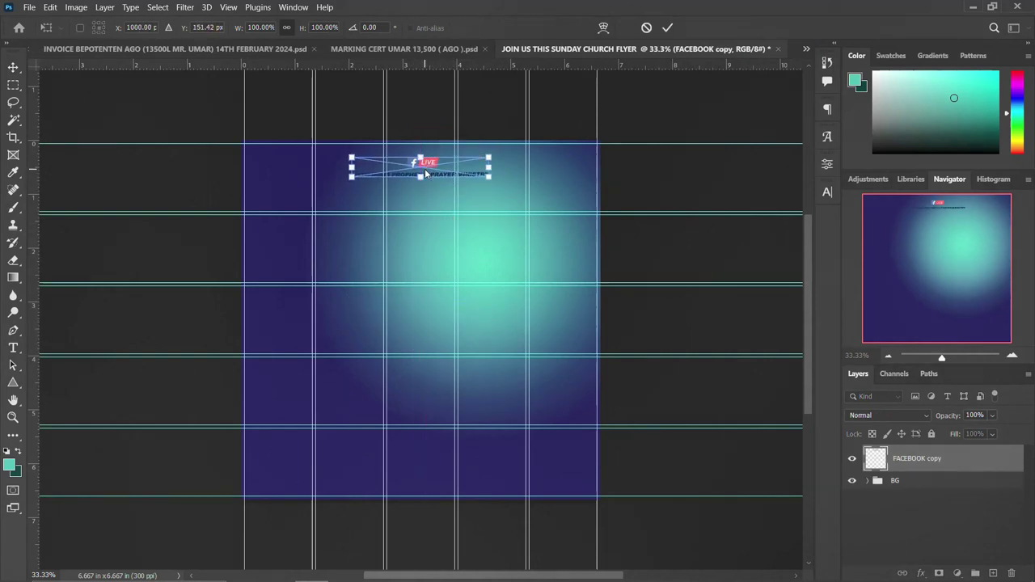
key("Return")
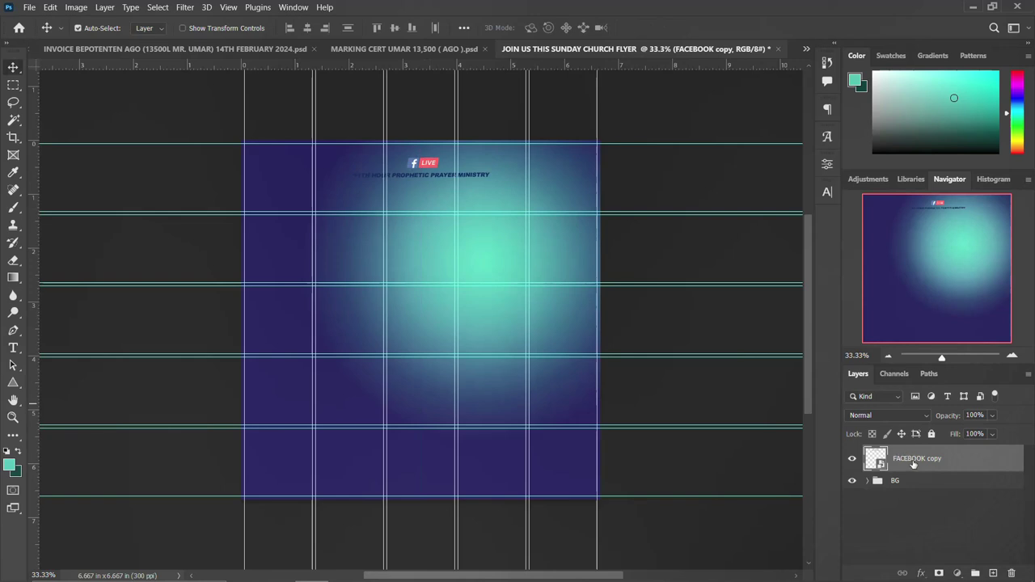
key("ctrl+g")
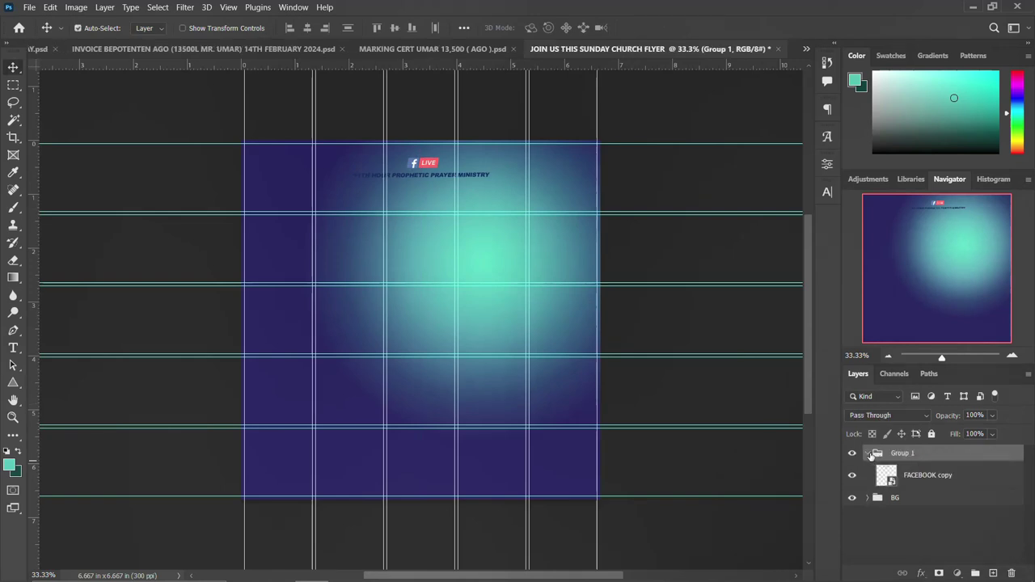
left_click(868, 454)
double_click(903, 455)
key("BackSpace")
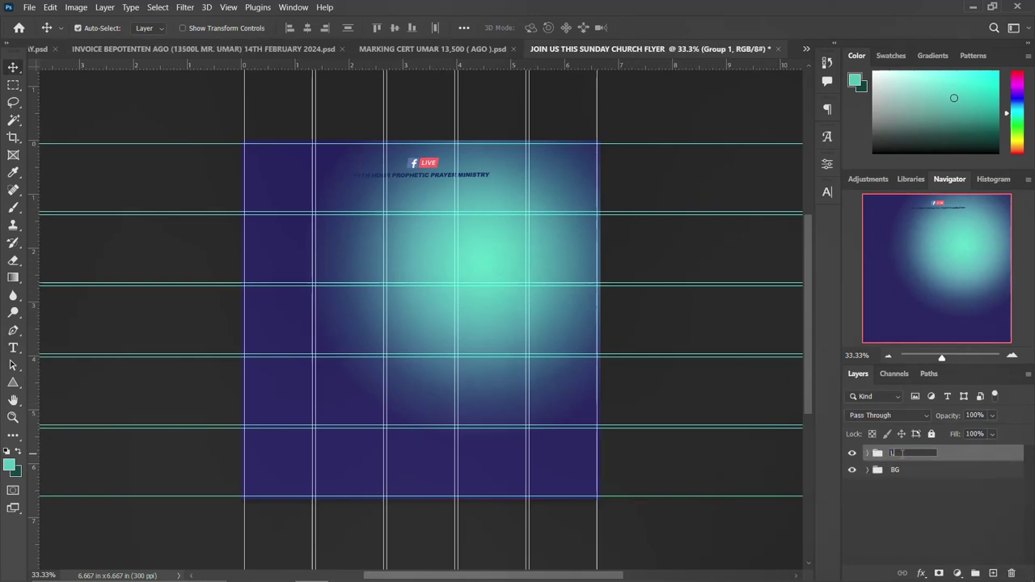
type("LOGO")
key("Return")
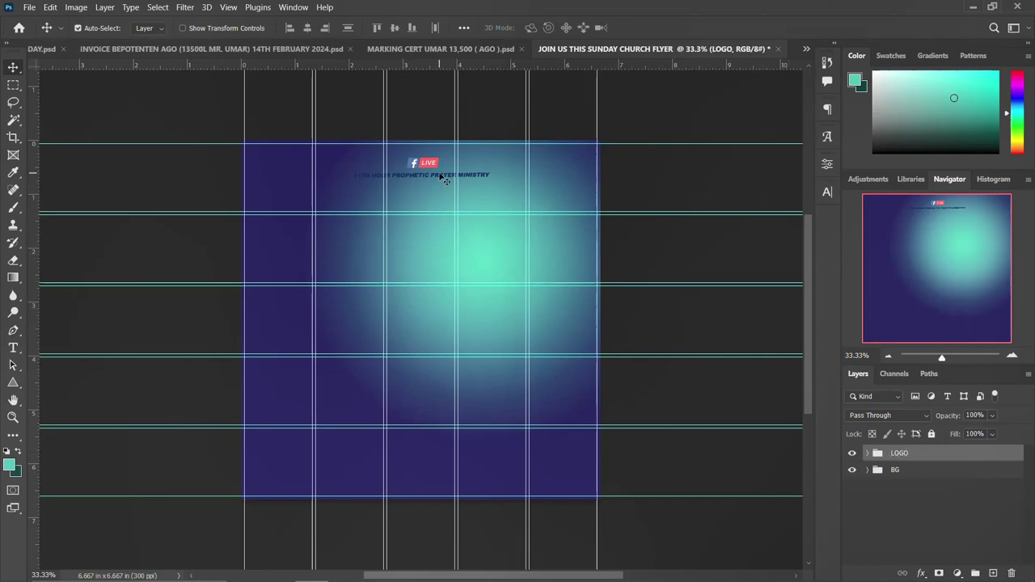
Select the ministry line on the FACEBOOK copy layer and copy it to a new layer.
left_click(868, 455)
left_click(926, 475)
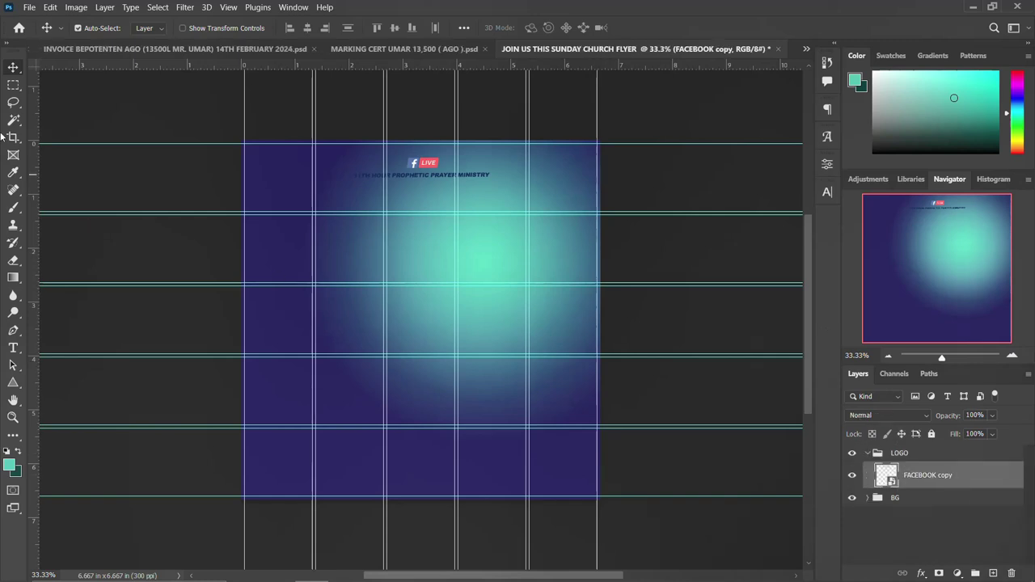
left_click(15, 87)
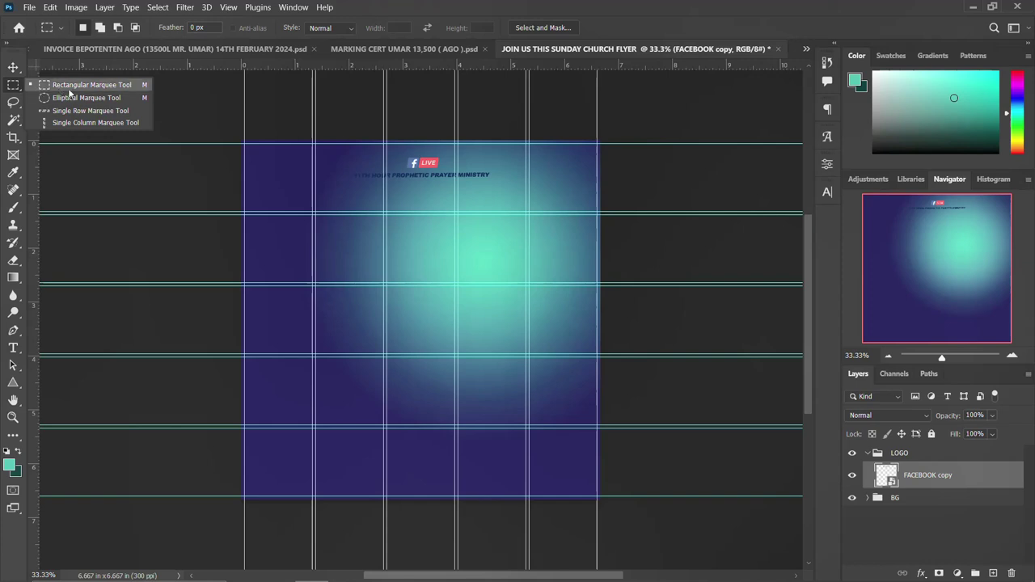
left_click(97, 85)
left_click_drag(330, 188, 567, 168)
key("ctrl+j")
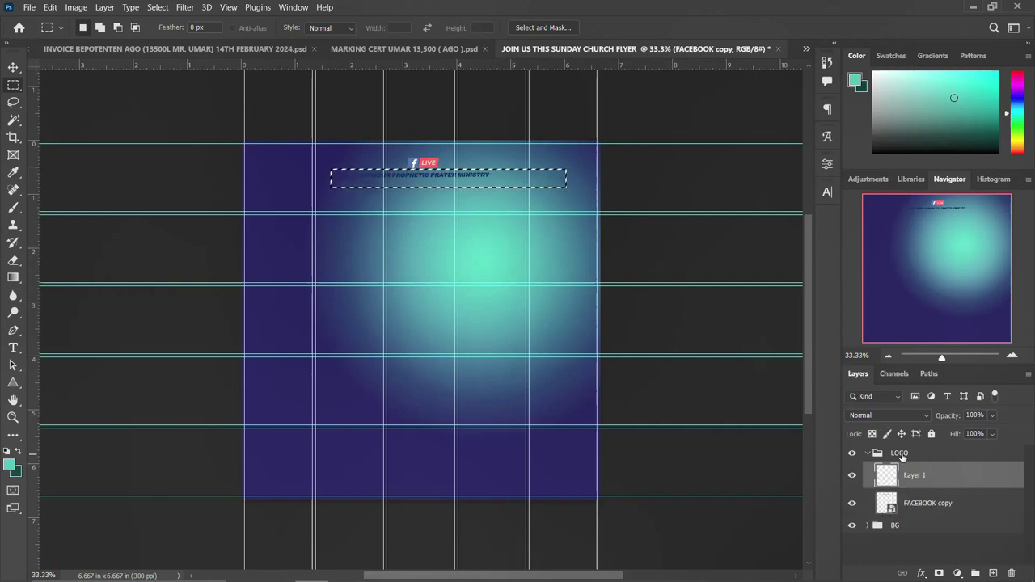
Give Layer 1 a pure white Color Overlay.
double_click(968, 474)
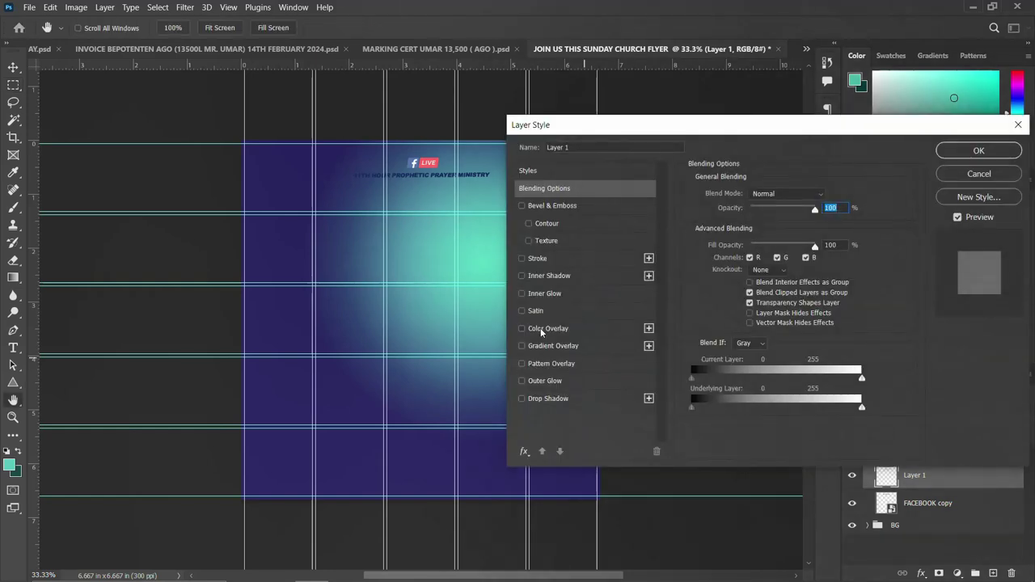
left_click(542, 329)
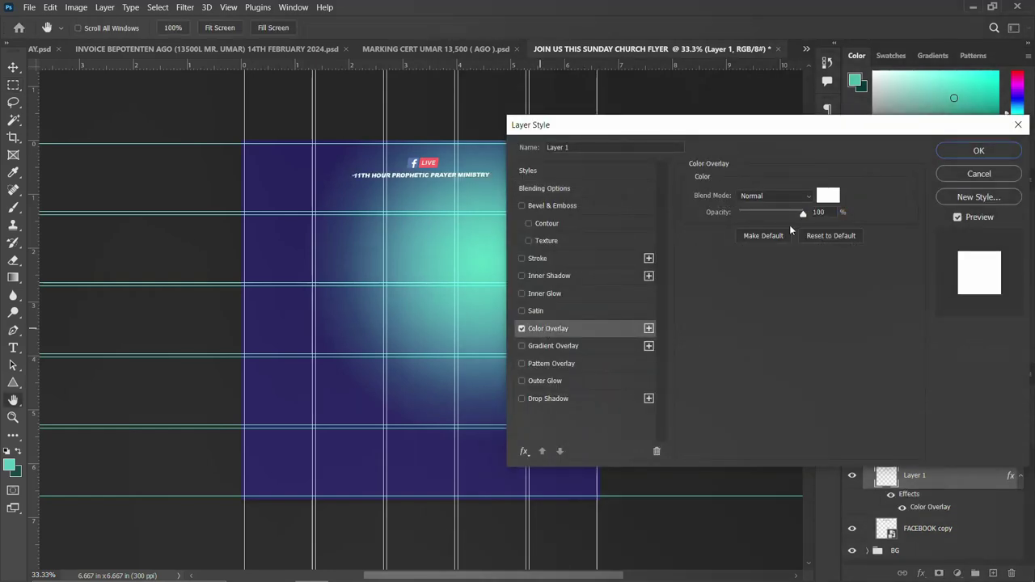
left_click(830, 195)
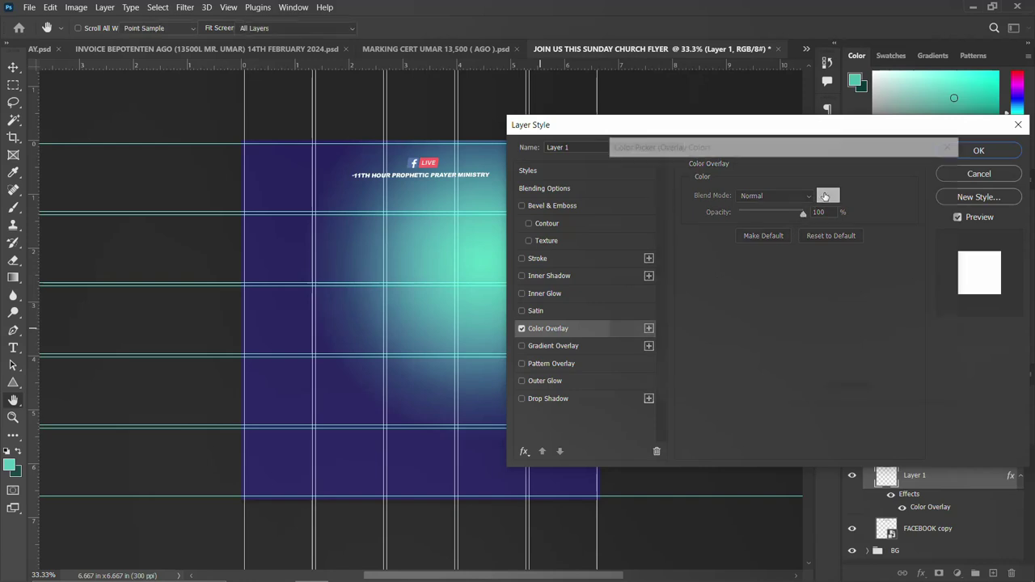
left_click_drag(668, 261, 613, 176)
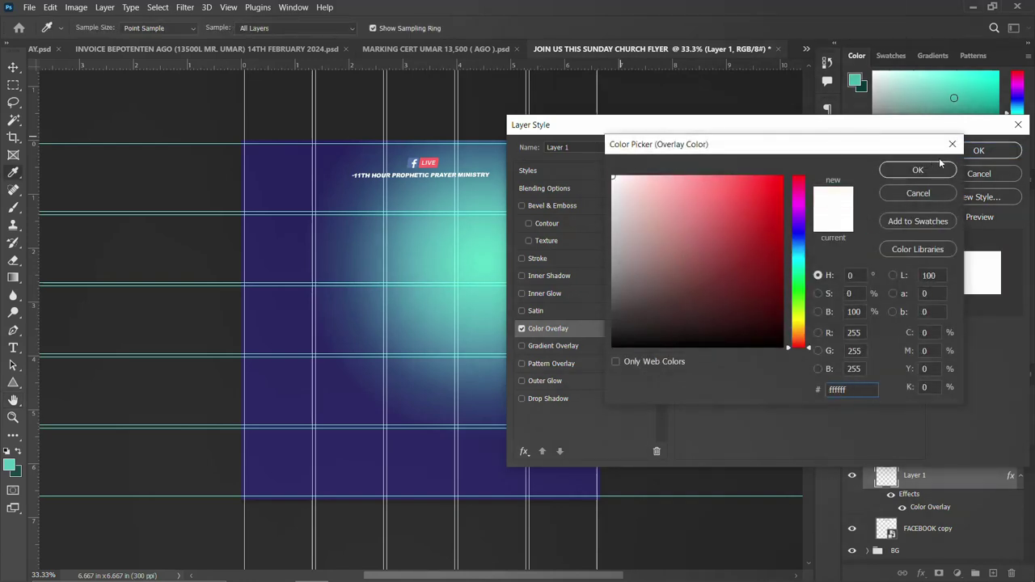
left_click(935, 175)
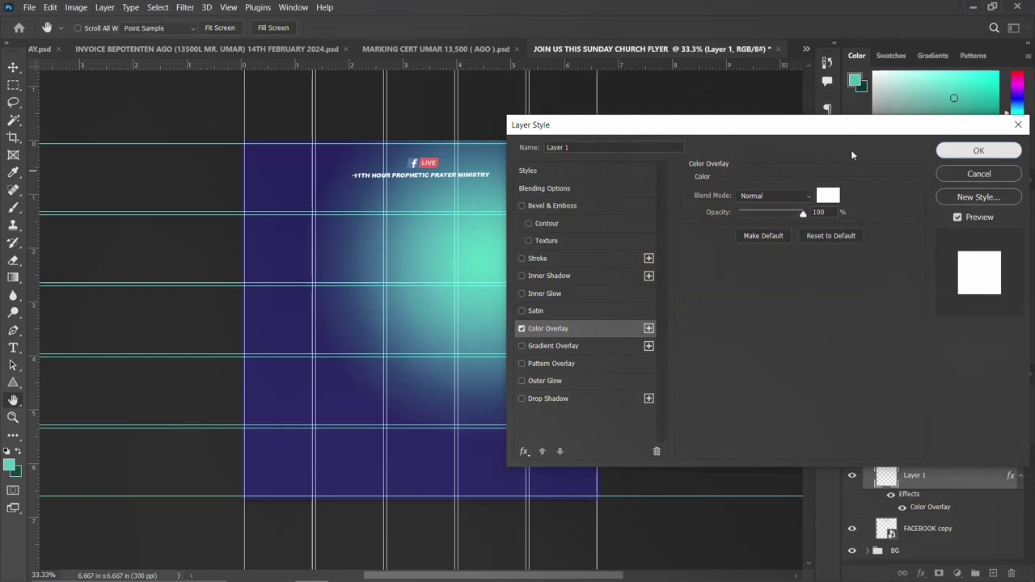
left_click(979, 151)
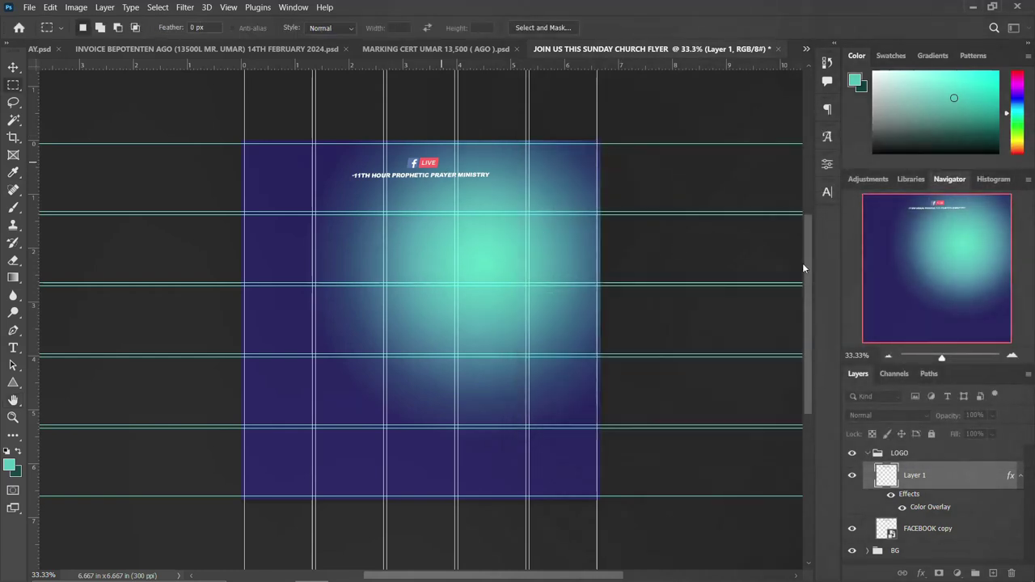
left_click(867, 454)
left_click(13, 67)
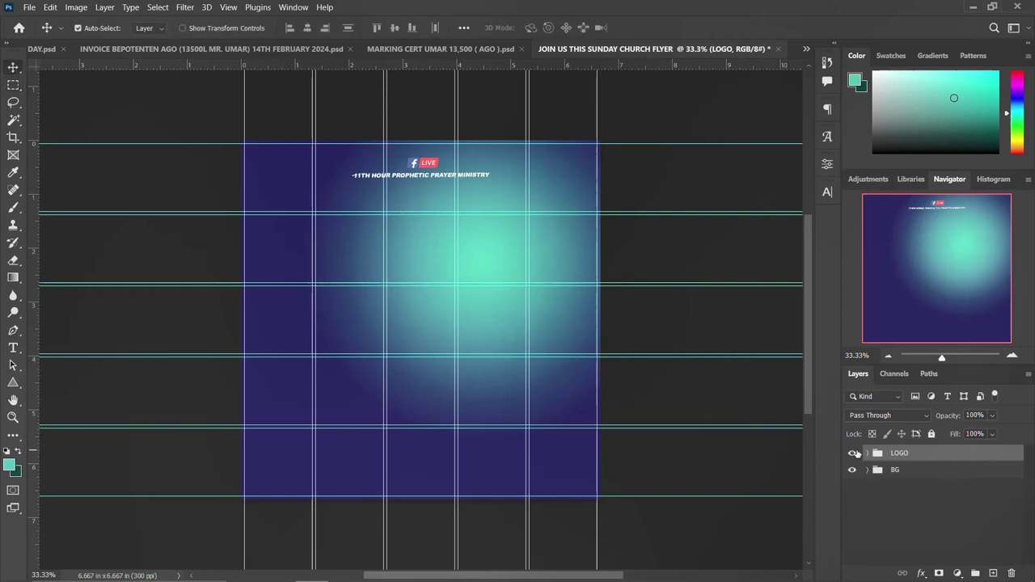
Add a 'join us' horizontal text line in 10 pt Arial below the ministry line.
left_click(853, 454)
left_click(852, 454)
left_click(13, 349)
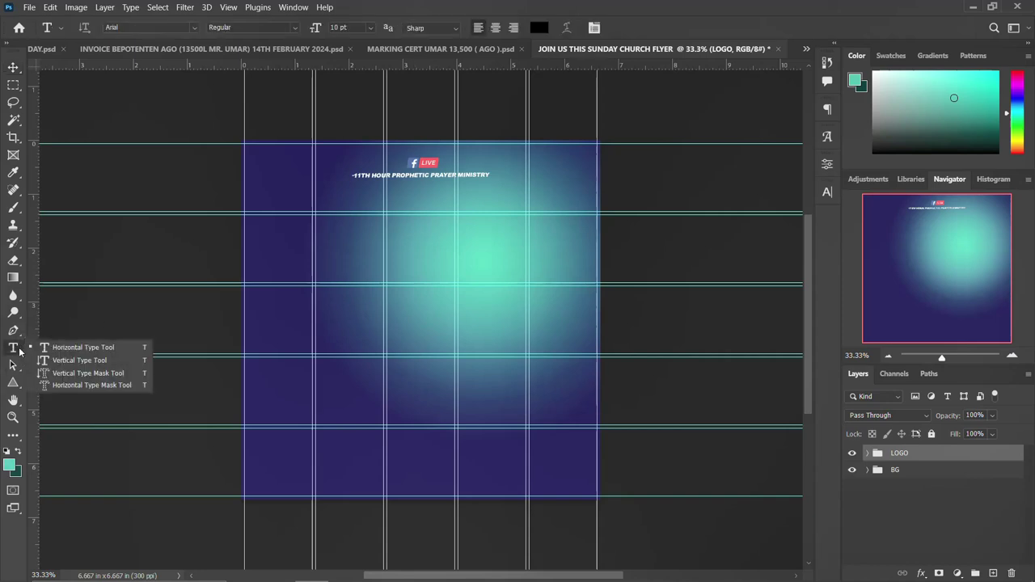
left_click(354, 255)
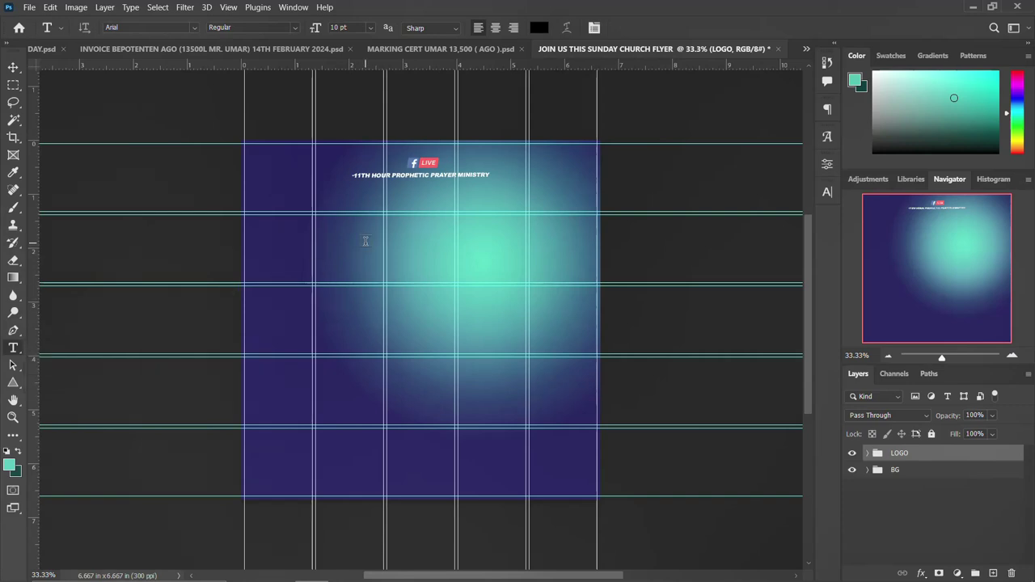
left_click(365, 240)
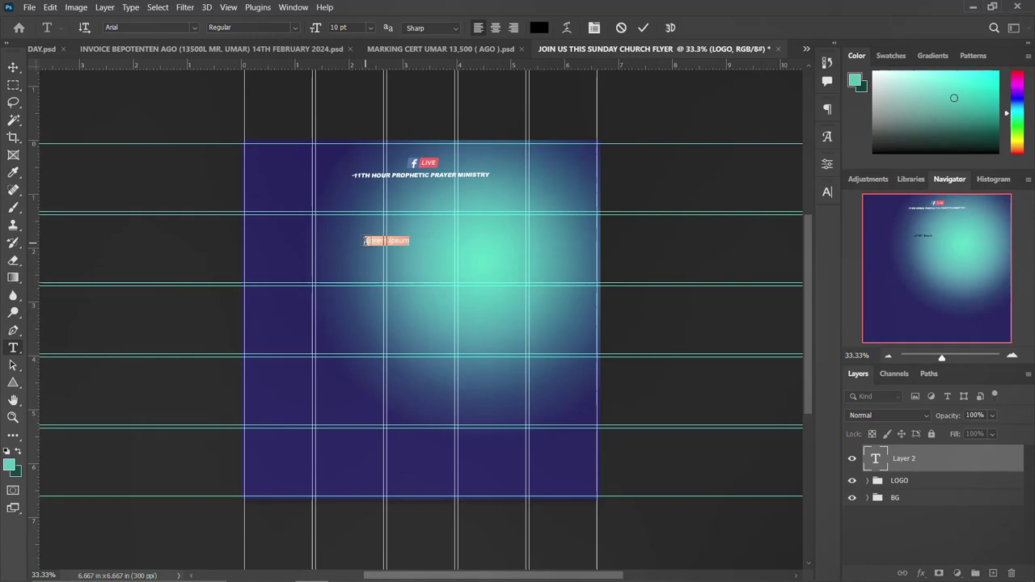
key("BackSpace")
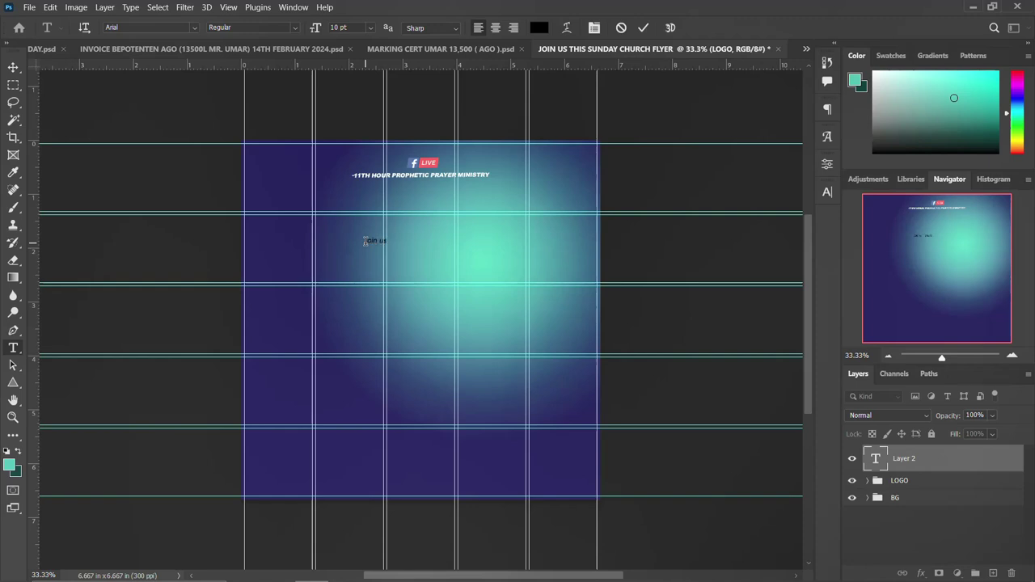
key("ctrl+Return")
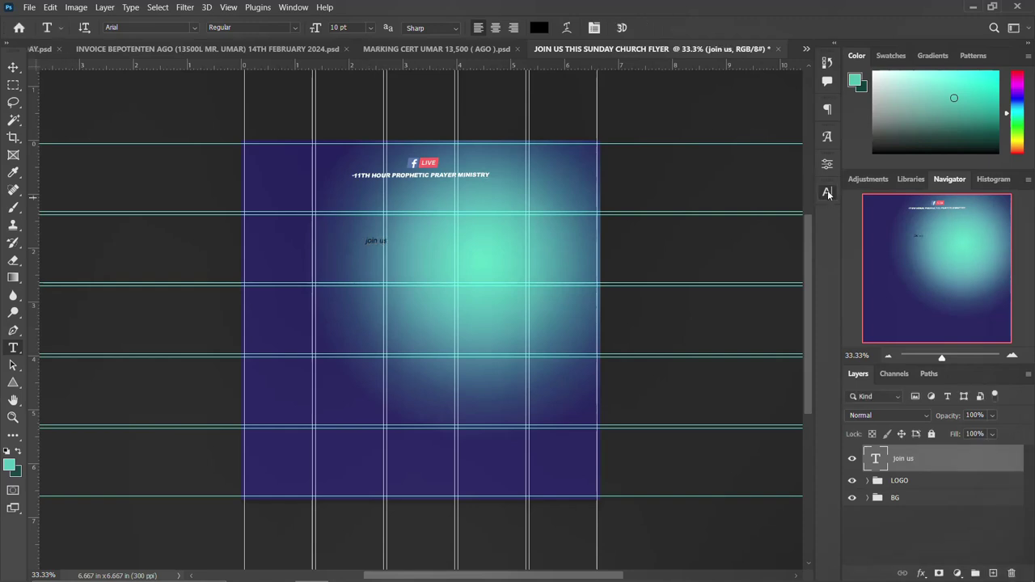
left_click(827, 192)
Change the join us text to the STRRETCH SANS font with All Caps on.
left_click(746, 212)
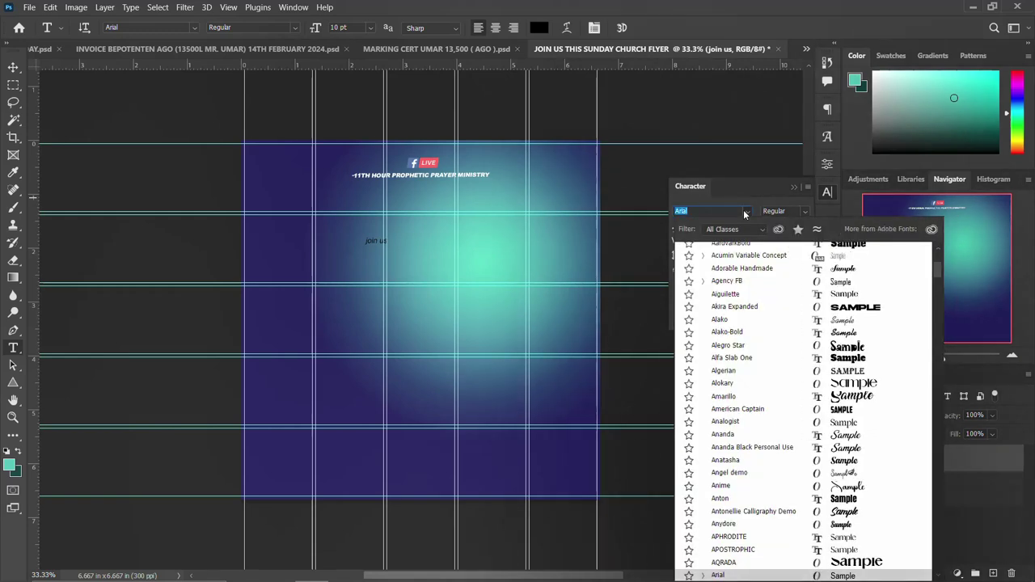
type("ardvarkBold")
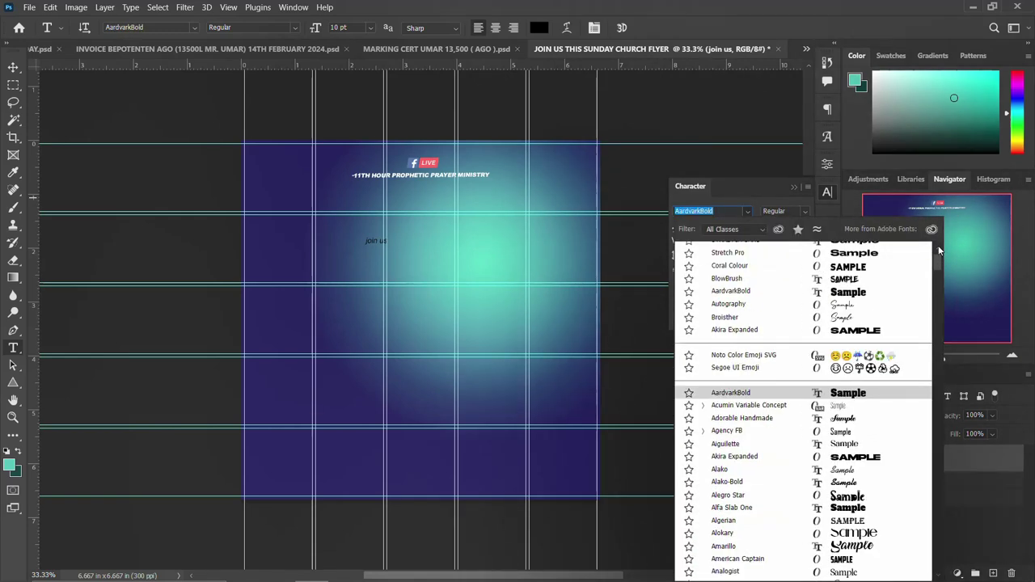
scroll(938, 264, "up", 1)
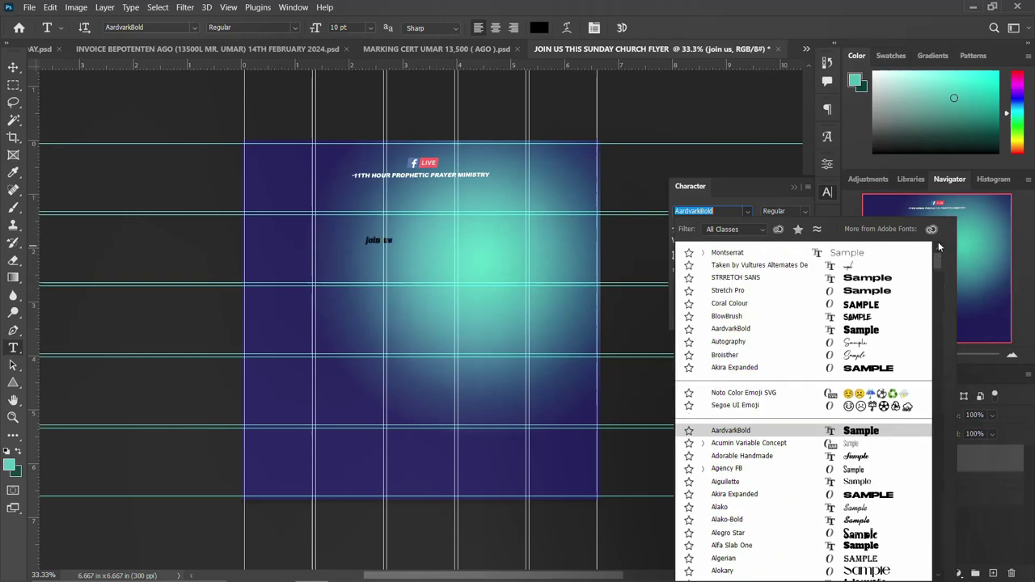
type("m")
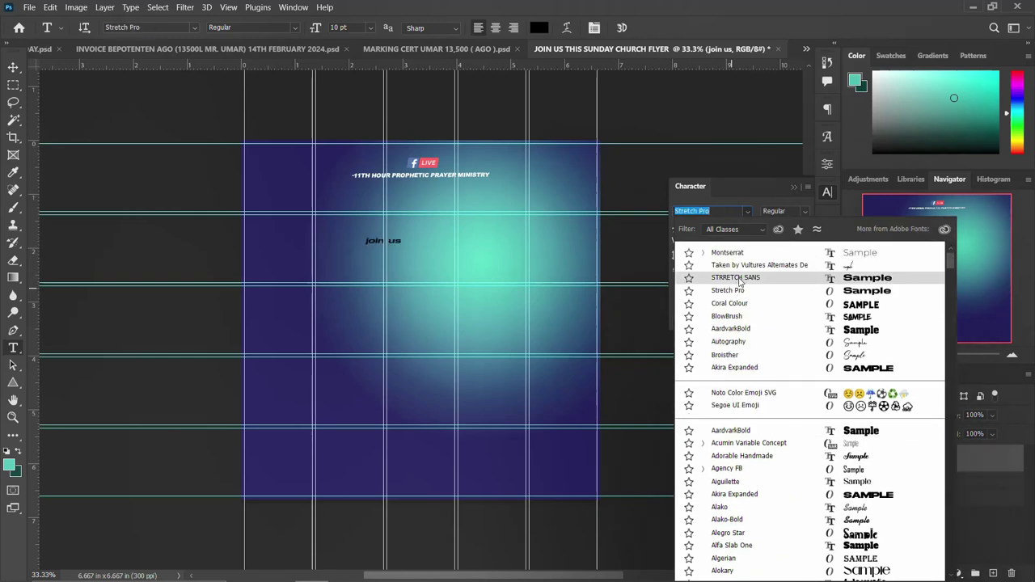
left_click(736, 277)
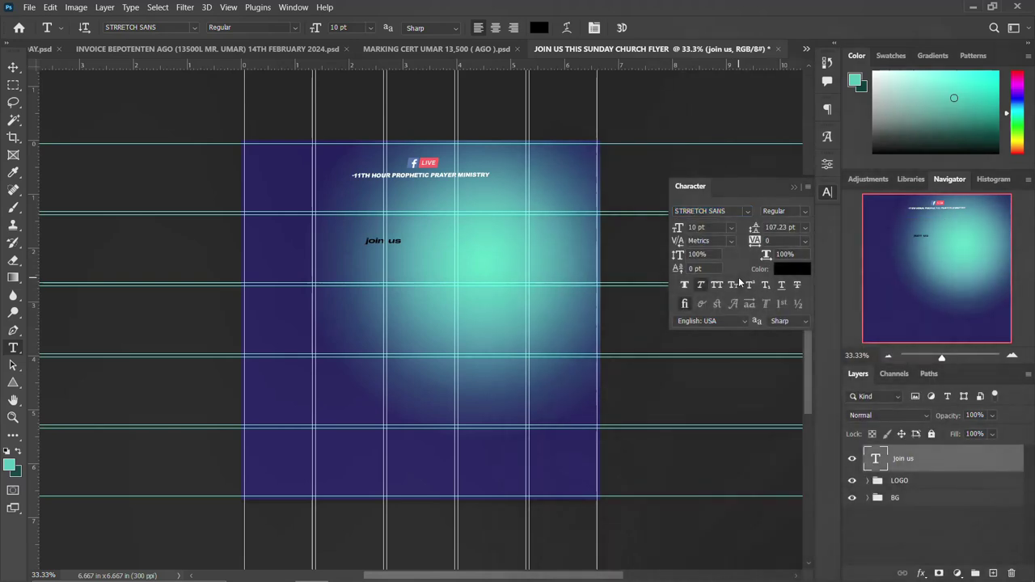
left_click(715, 287)
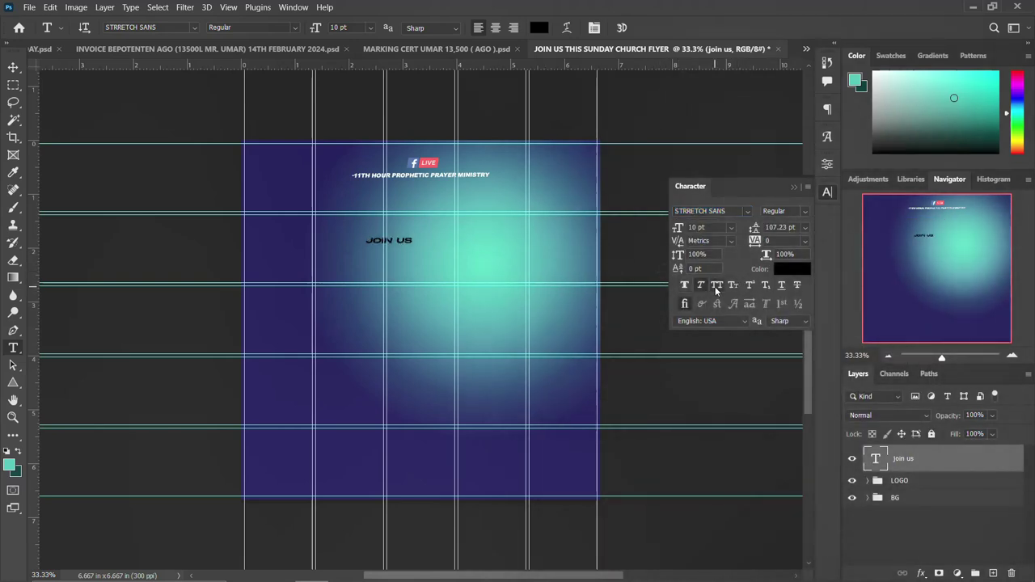
left_click(826, 191)
left_click(827, 191)
left_click(827, 194)
Enlarge JOIN US to 42.52 pt and nudge it up and left.
key("ctrl+t")
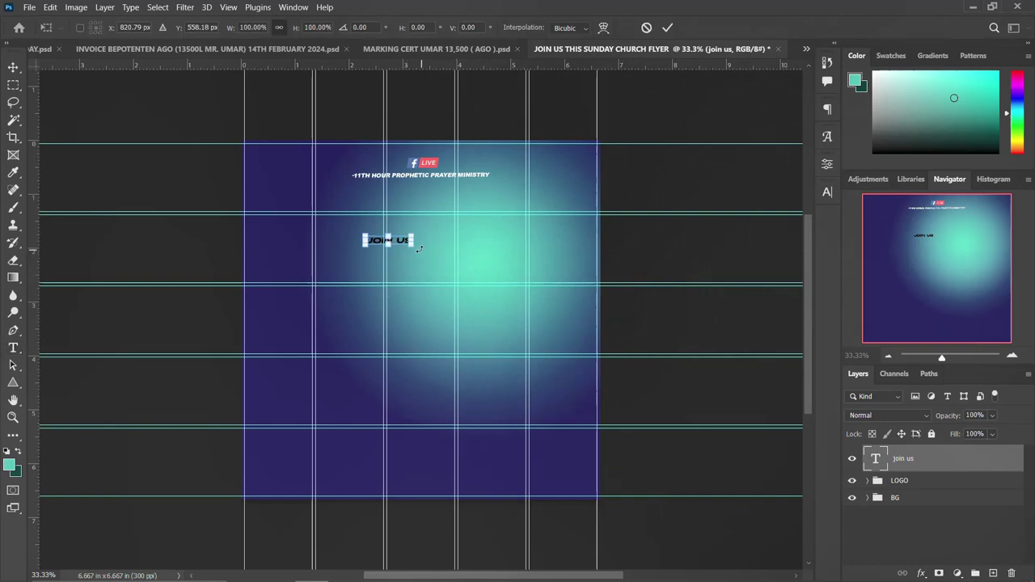
left_click_drag(414, 247, 485, 274)
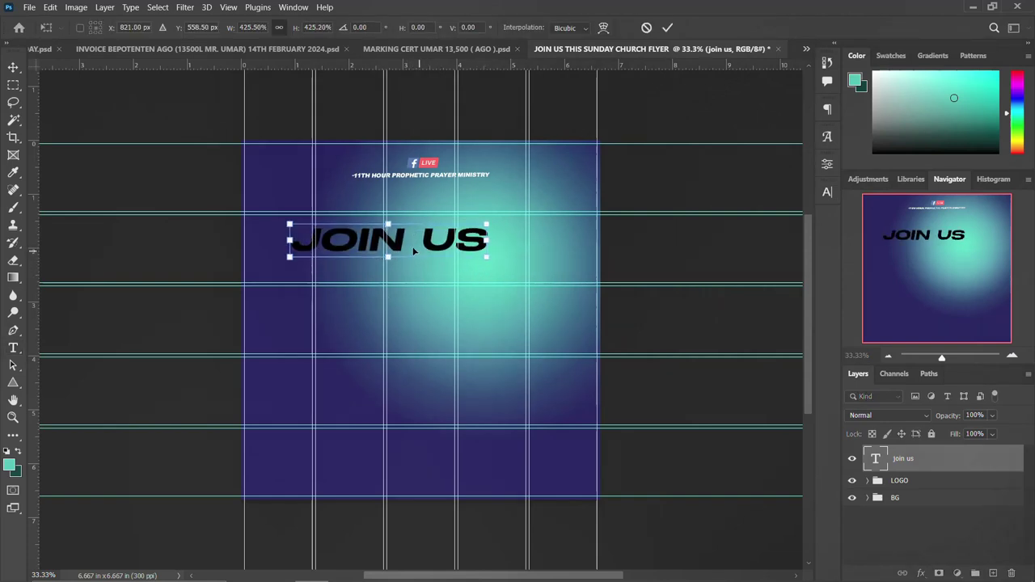
left_click_drag(414, 250, 412, 245)
key("Return")
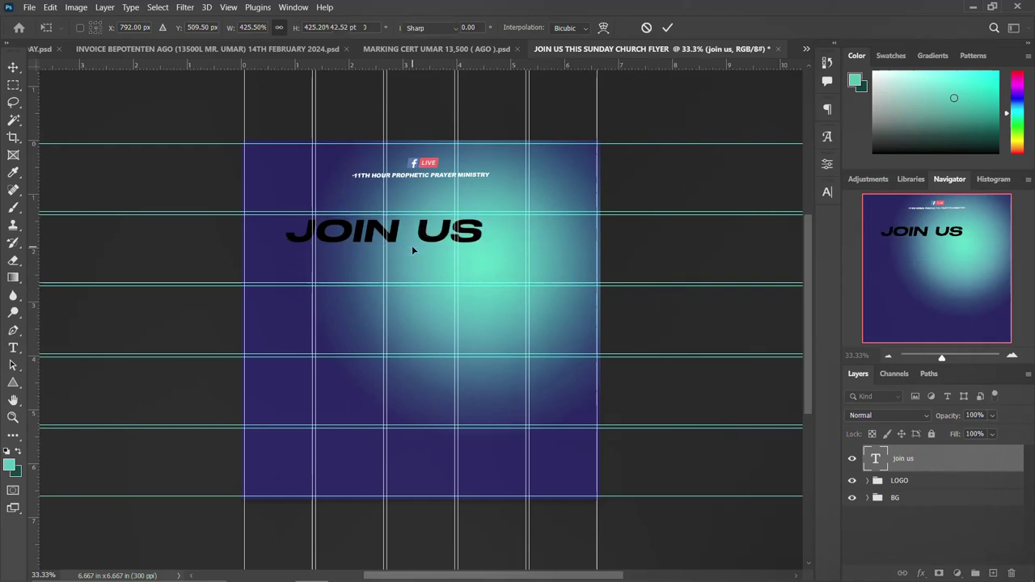
Change the JOIN US text colour to white.
left_click(826, 192)
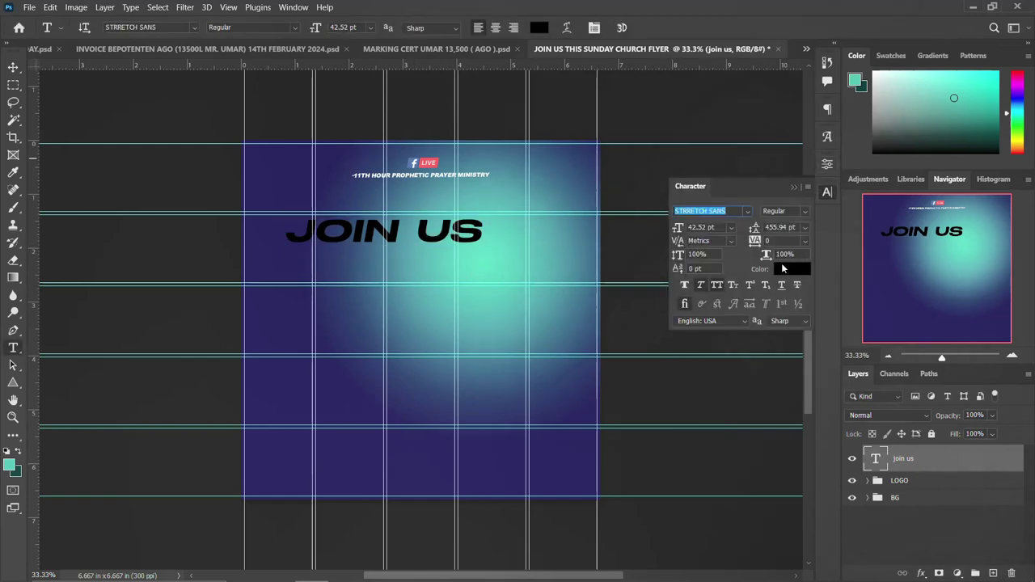
left_click(784, 267)
left_click(605, 174)
left_click(918, 169)
key("v")
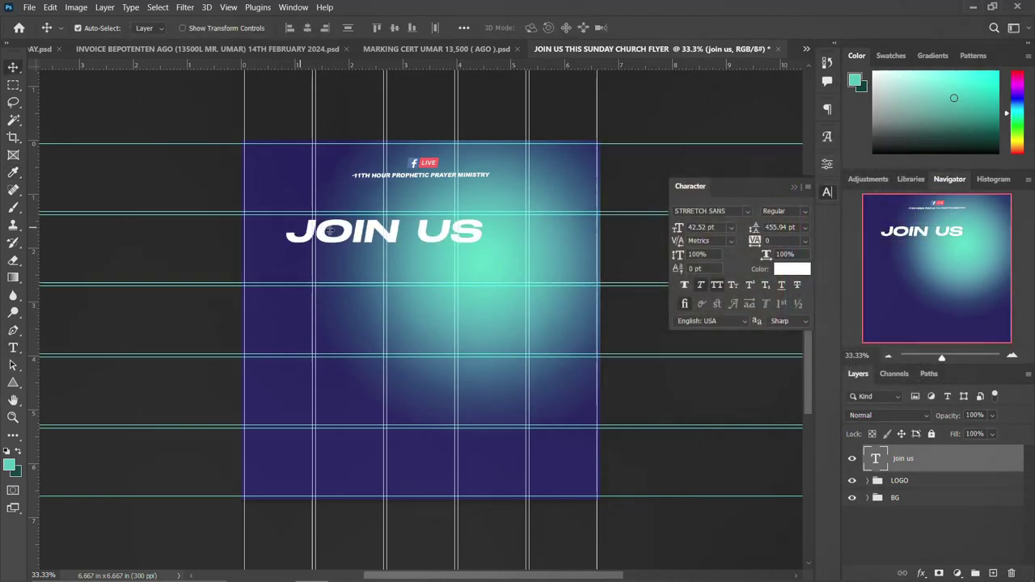
Duplicate JOIN US just below and retype the copy as THIS.
left_click_drag(346, 236, 346, 265, "alt")
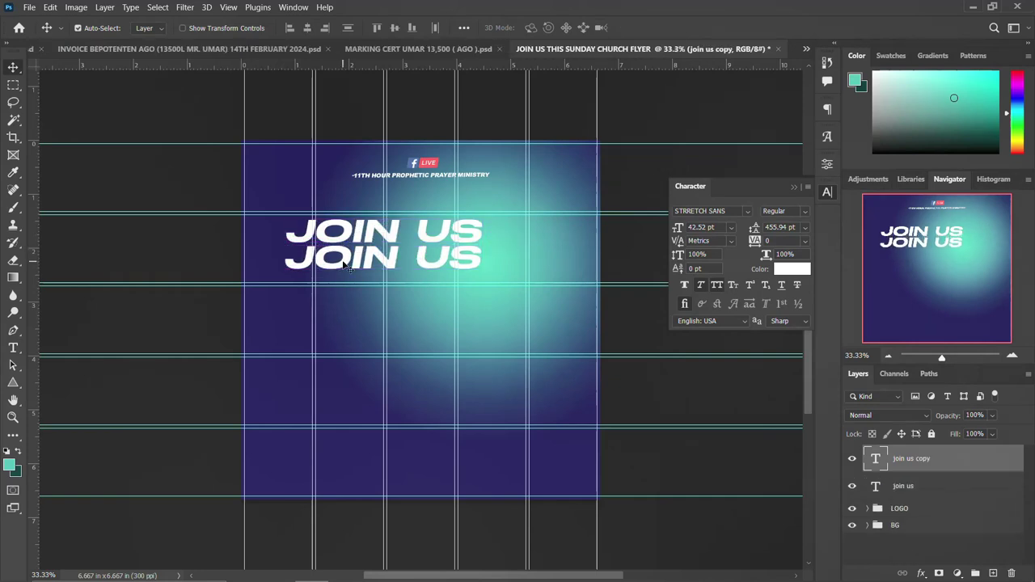
key("t")
left_click_drag(284, 261, 486, 258)
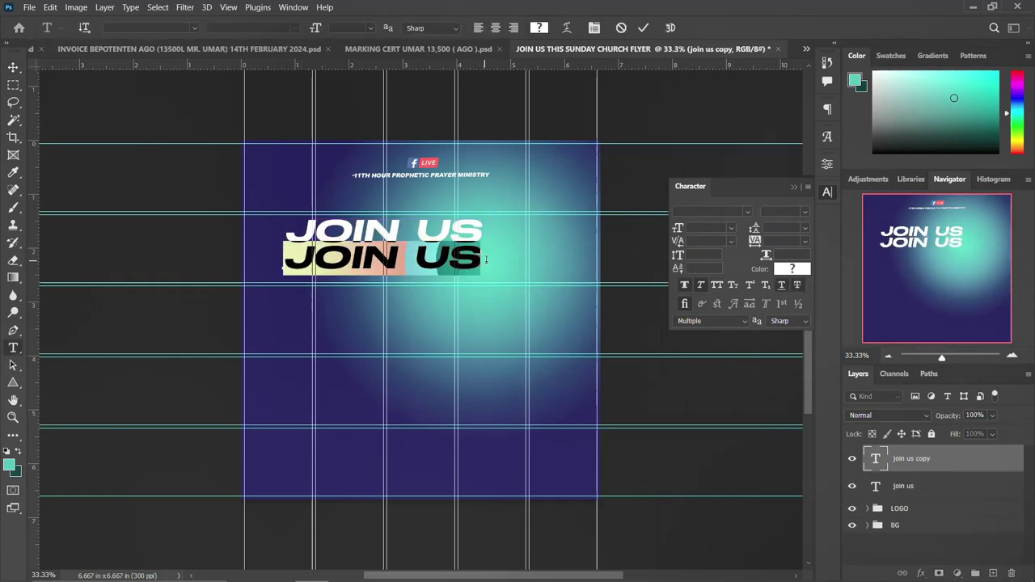
type("THIS")
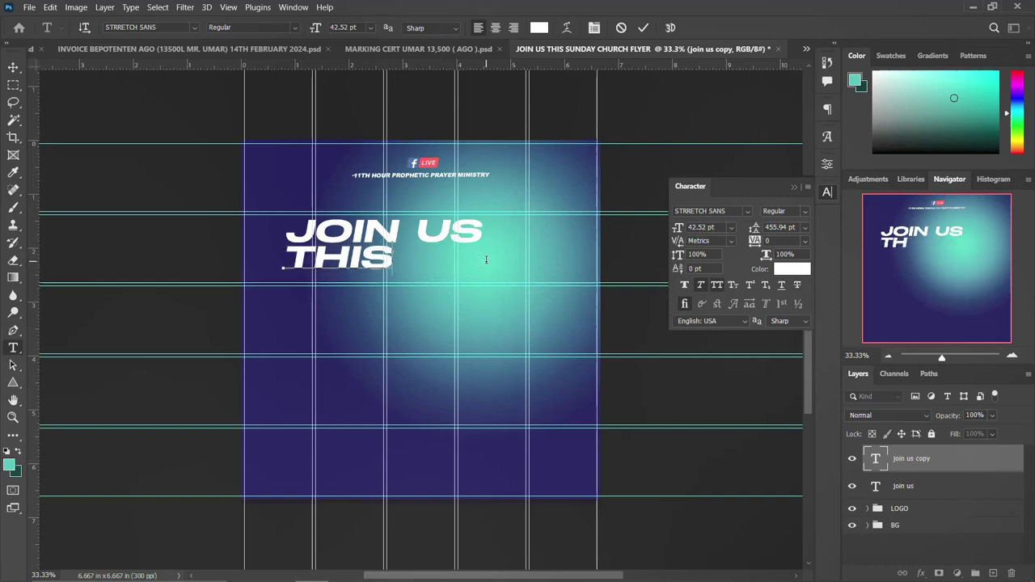
type(" S")
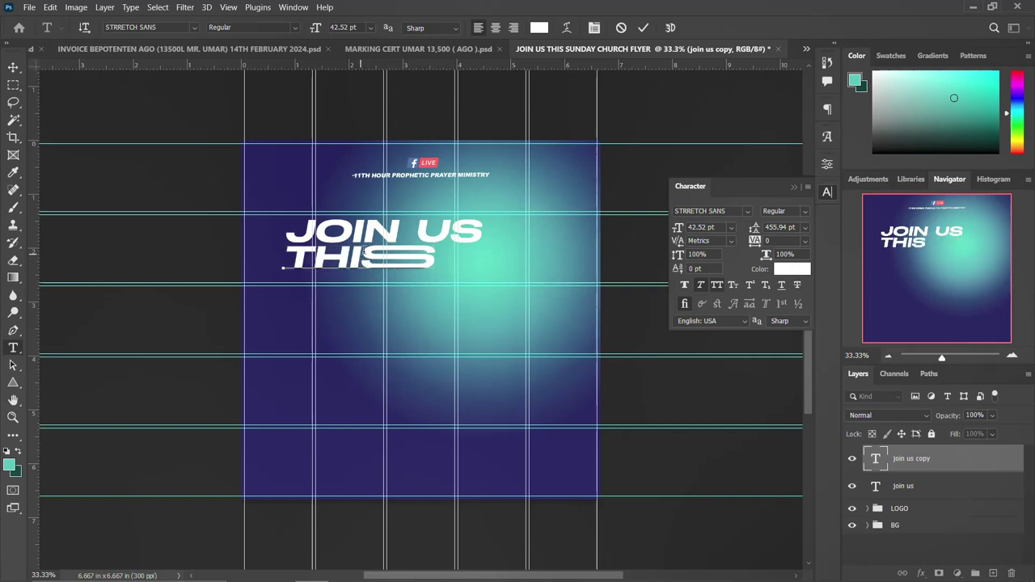
left_click_drag(360, 268, 435, 258)
key("BackSpace")
type("S")
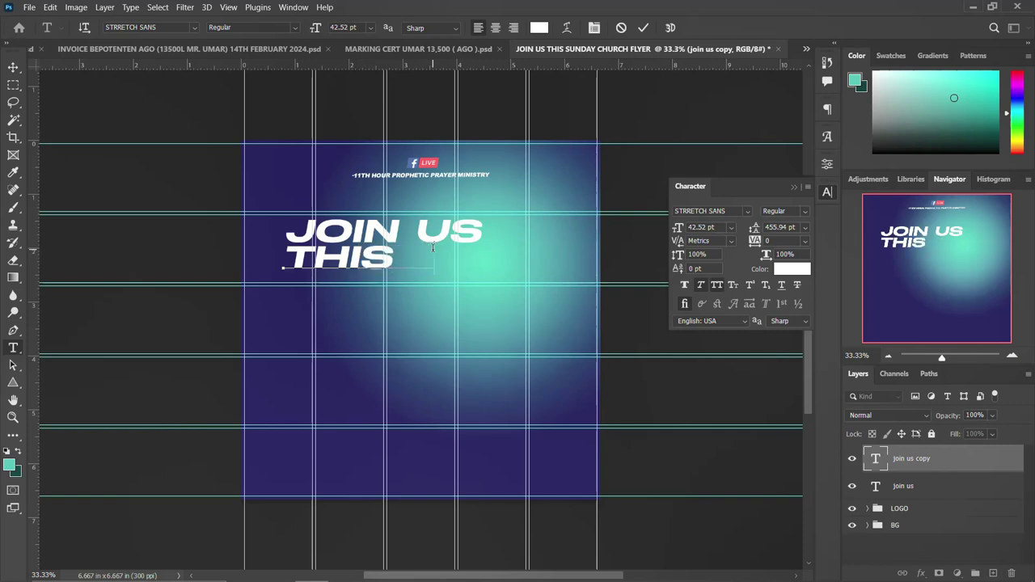
type("S")
key("ctrl+Return")
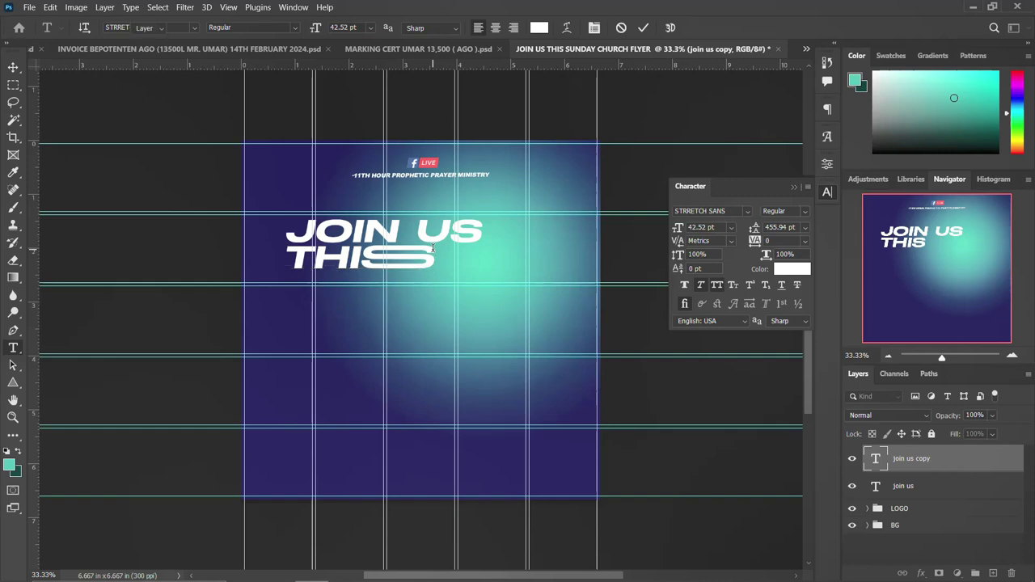
Enlarge the THIS line to about 52.53 pt in two transforms.
key("ctrl+t")
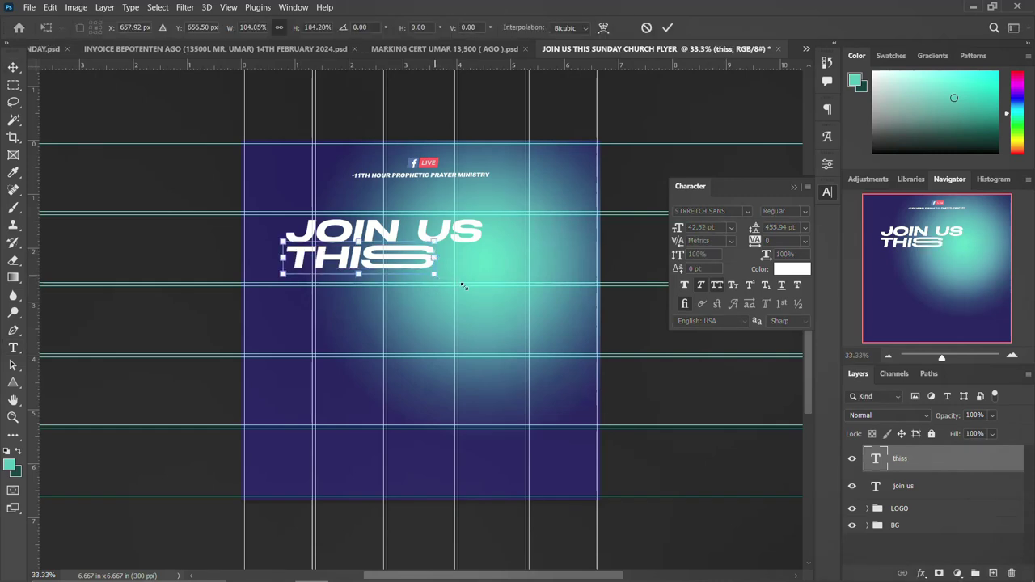
mouse_move(455, 287)
left_mouse_down()
mouse_move(486, 285)
mouse_move(471, 283)
left_mouse_up()
key("Return")
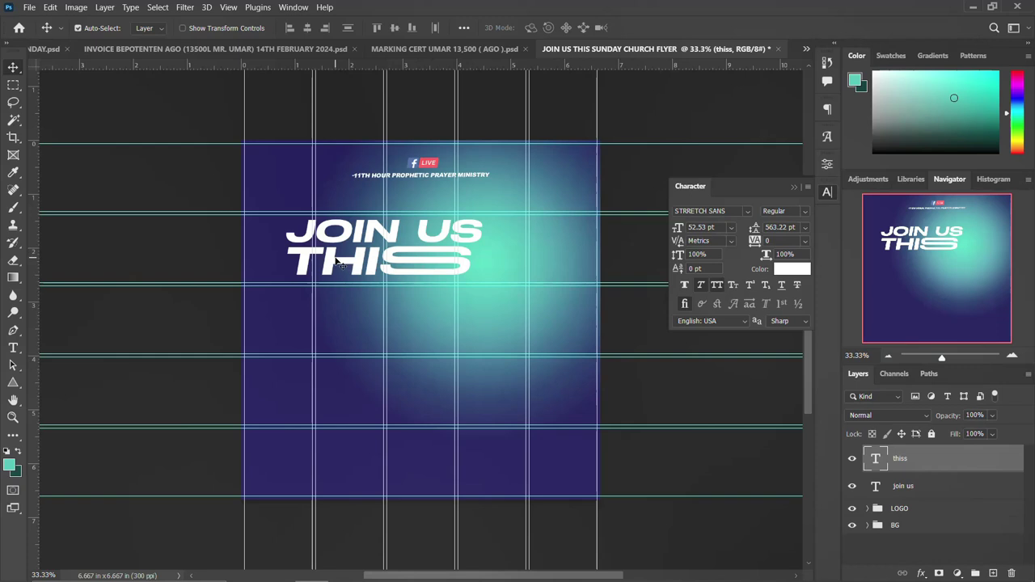
key("ctrl+t")
left_click_drag(471, 284, 477, 286)
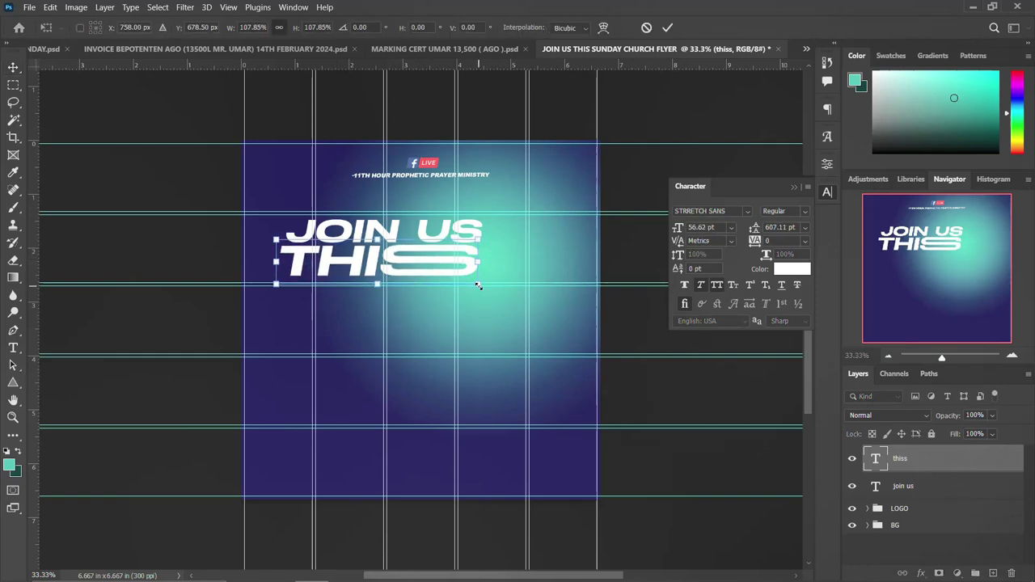
key("Return")
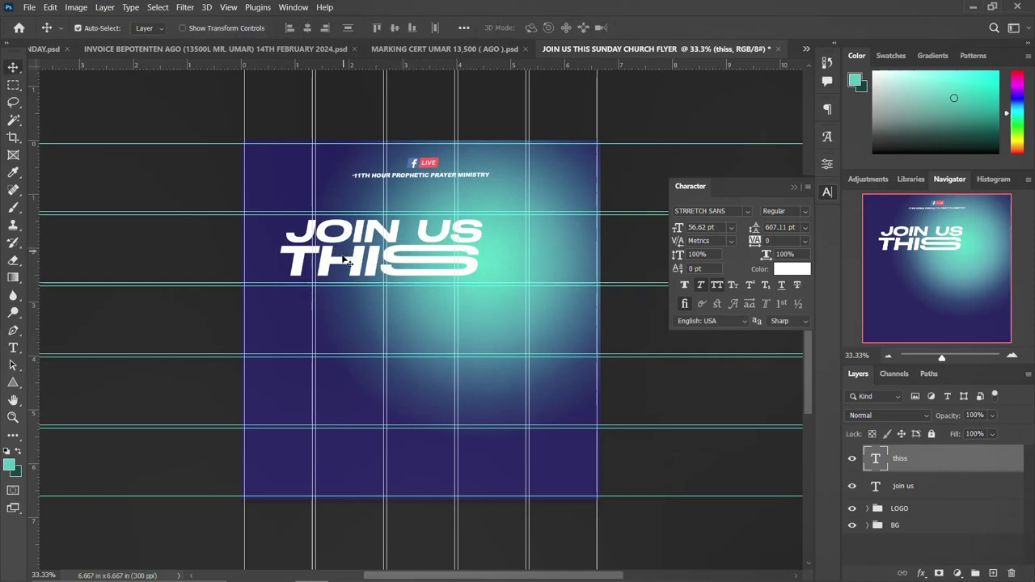
Duplicate the THIS line below itself and retype the copy as SUNDAY.
left_click_drag(356, 269, 356, 309)
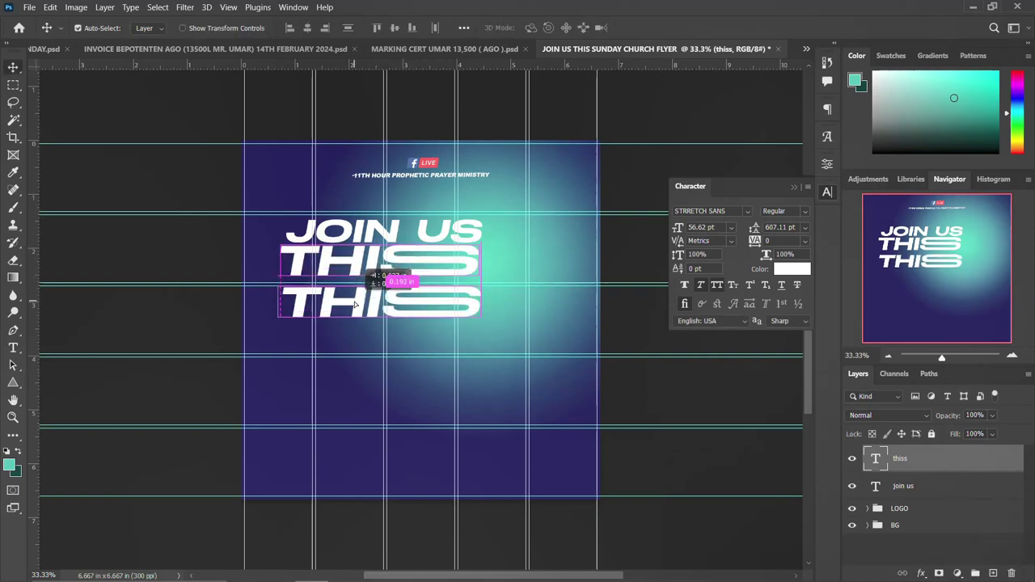
double_click(308, 293)
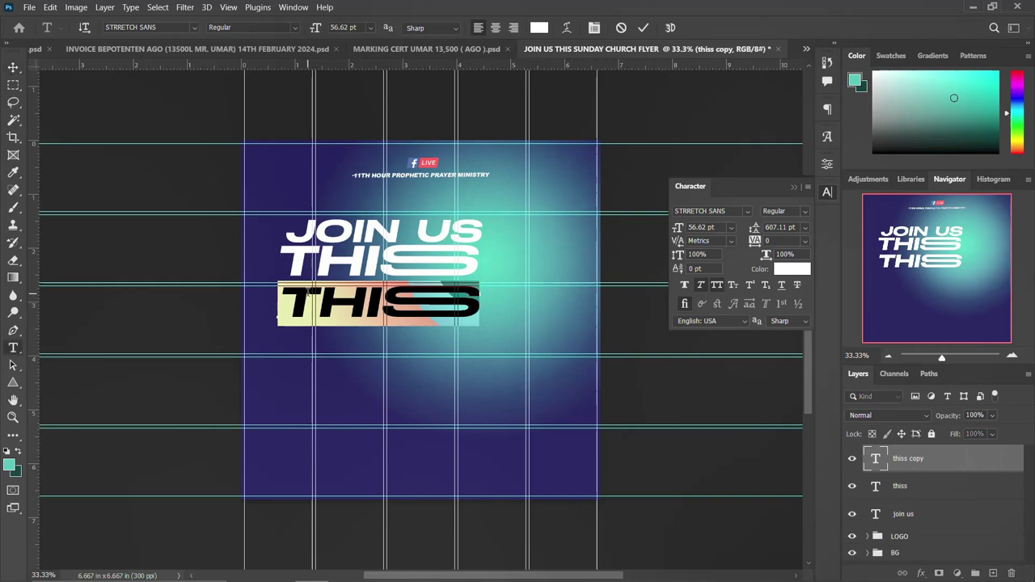
type("SUNDAY")
key("Escape")
key("v")
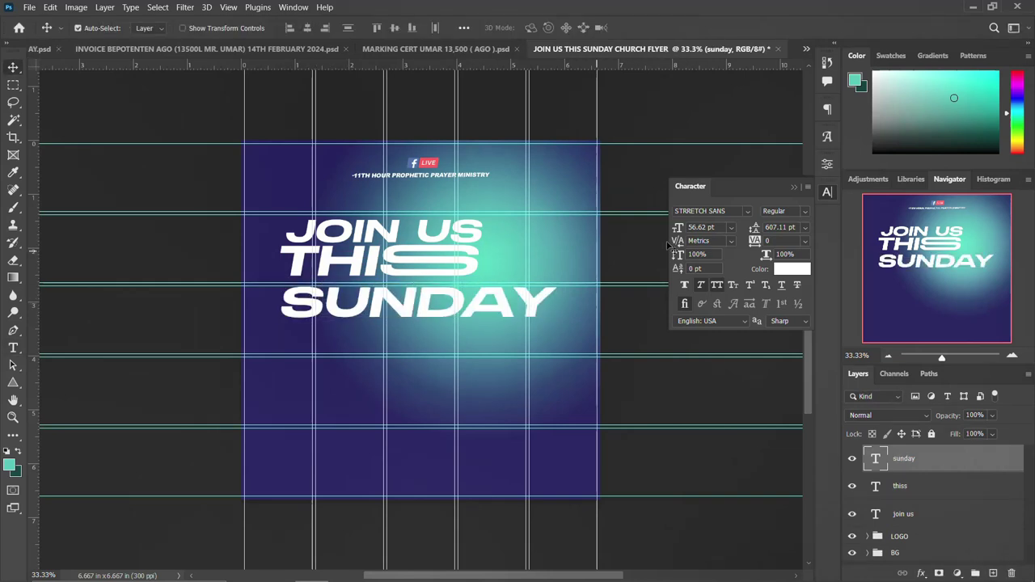
Set SUNDAY's tracking to -120 and nudge it up slightly.
key("Down")
key("Down")
key("Down")
key("Down")
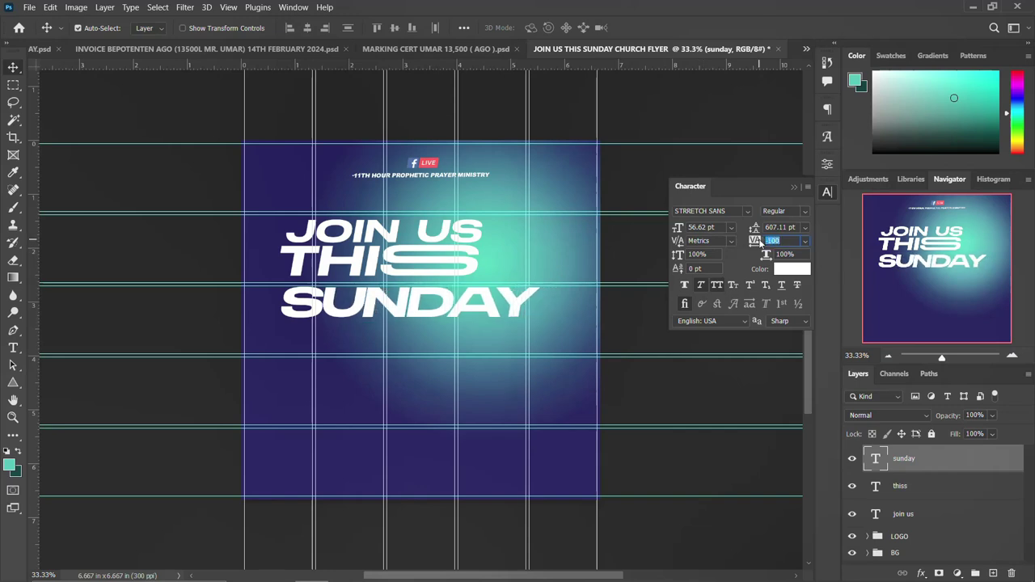
key("Down")
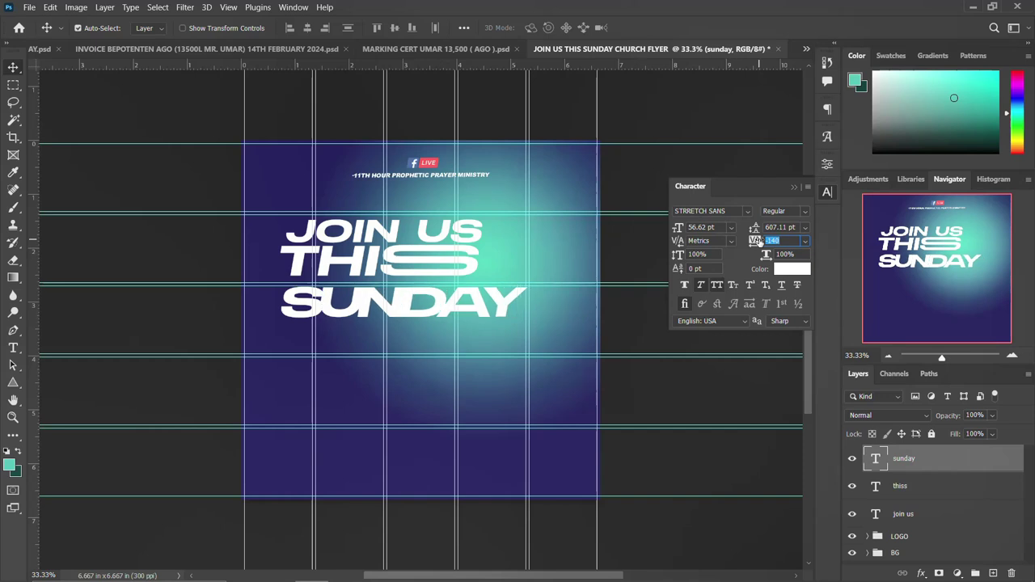
key("Up")
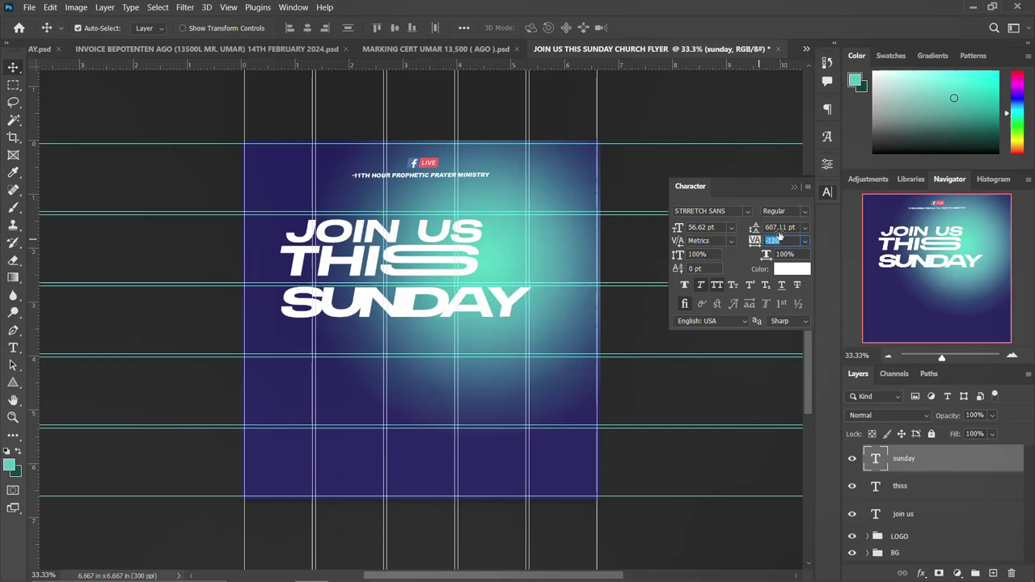
left_click(826, 195)
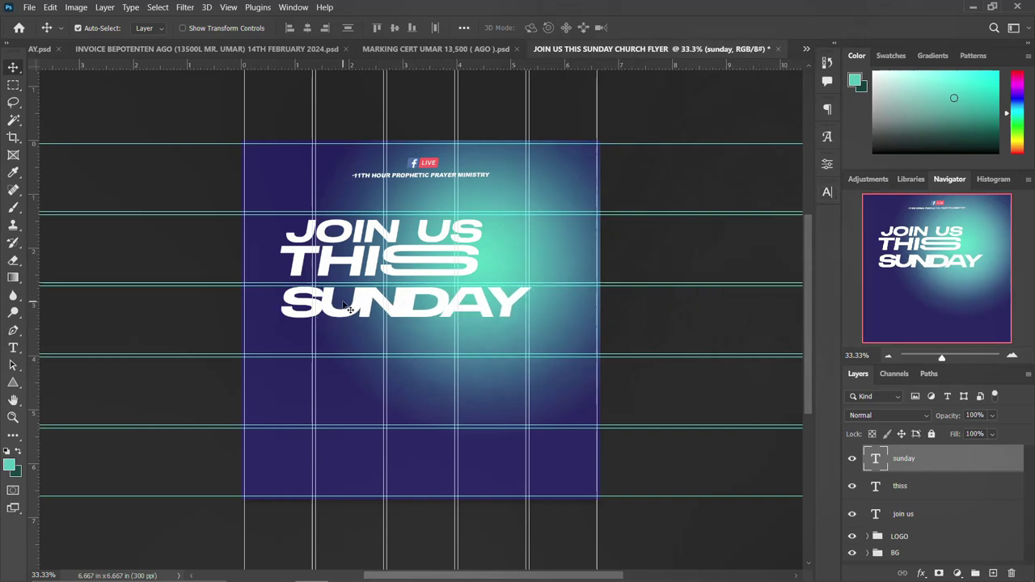
key("shift+Up")
key("shift+Up")
key("shift+Up")
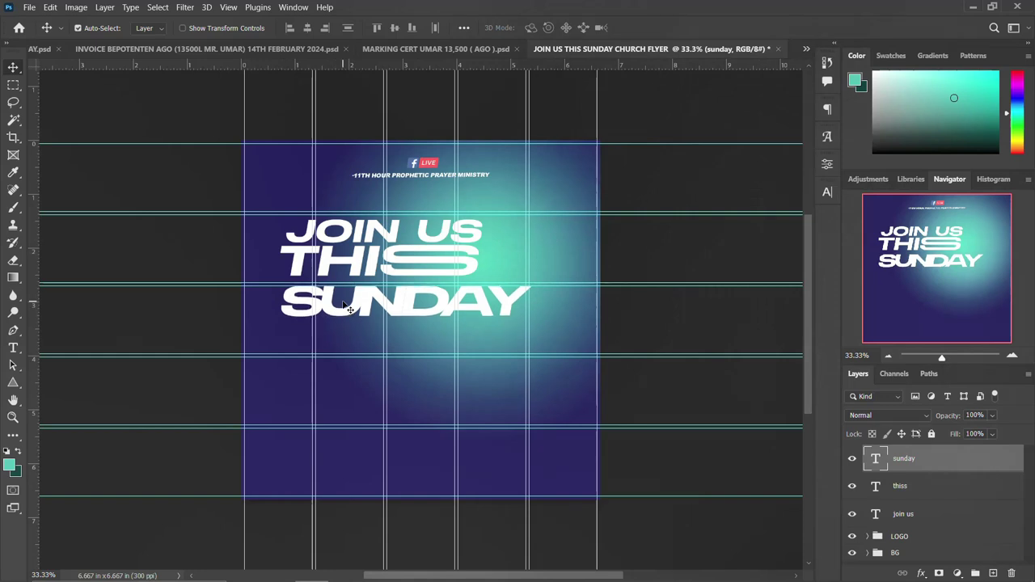
key("shift+Up")
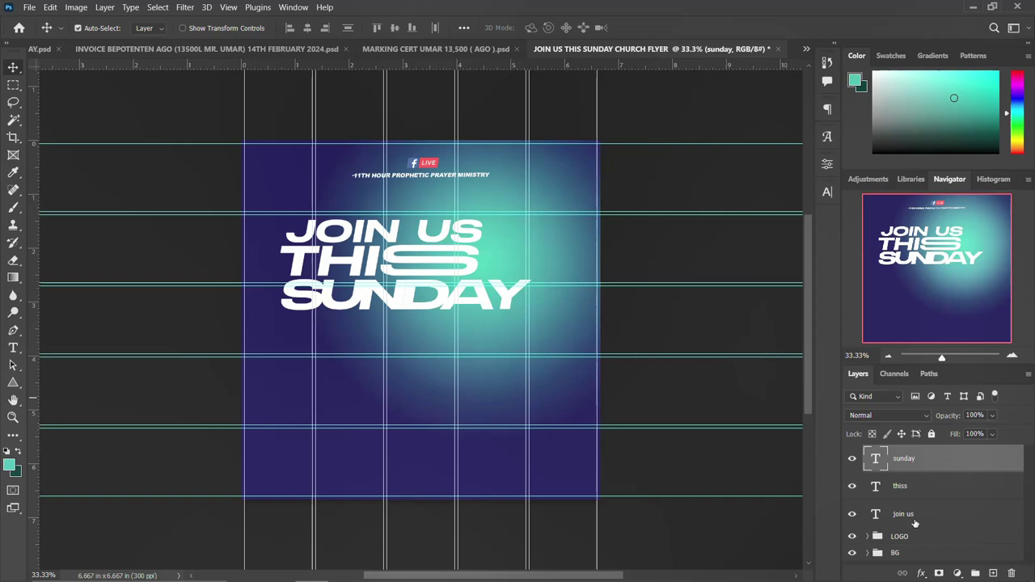
Move all three headline lines together left and down.
left_click(915, 524, "shift")
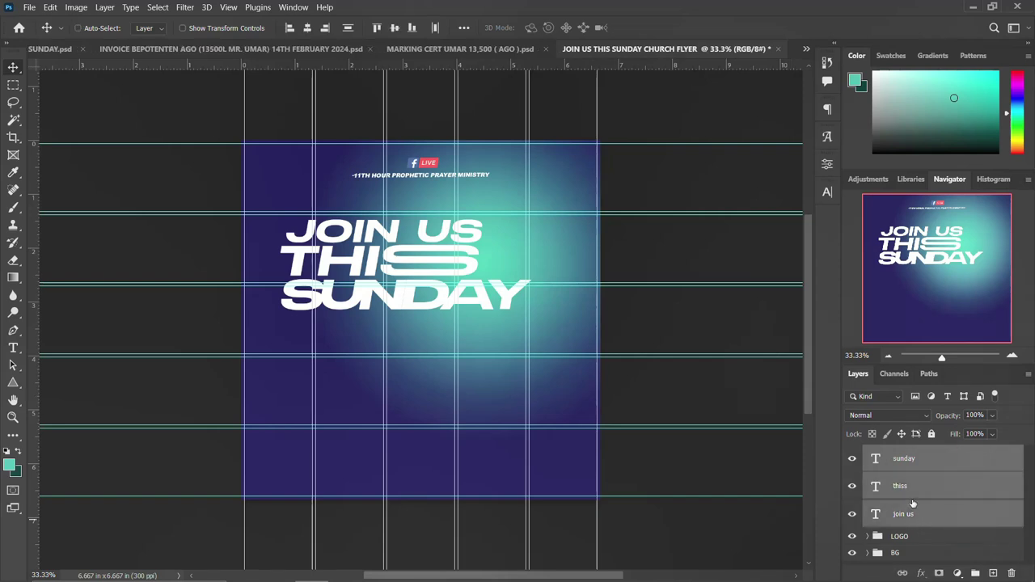
key("ctrl+t")
left_click_drag(435, 249, 403, 263)
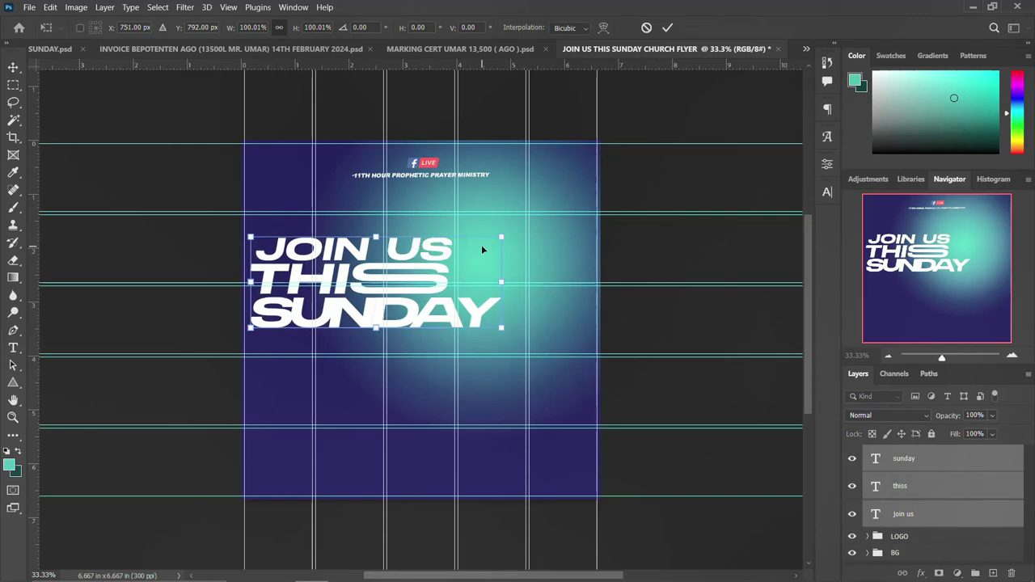
key("Return")
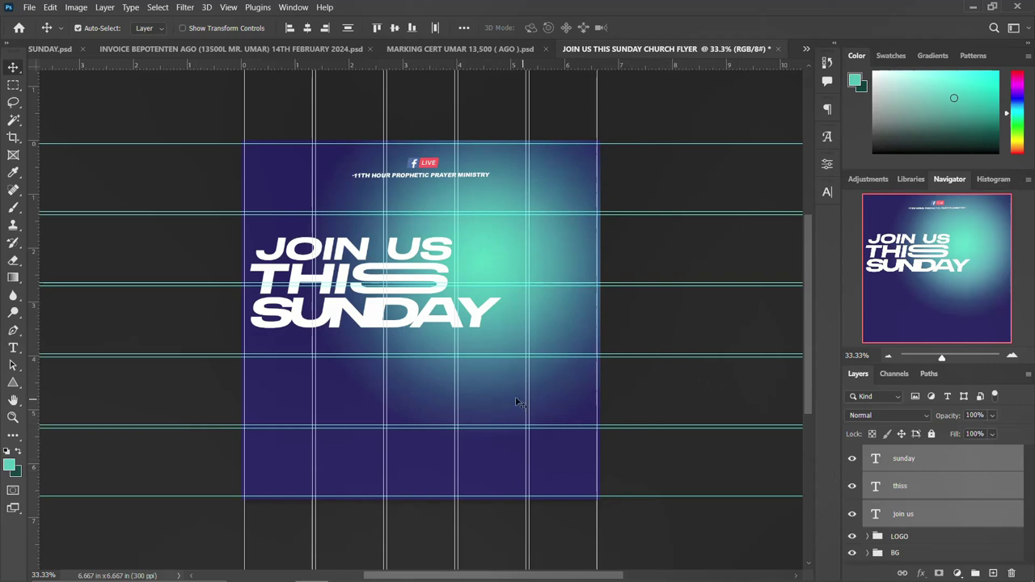
left_click(942, 467)
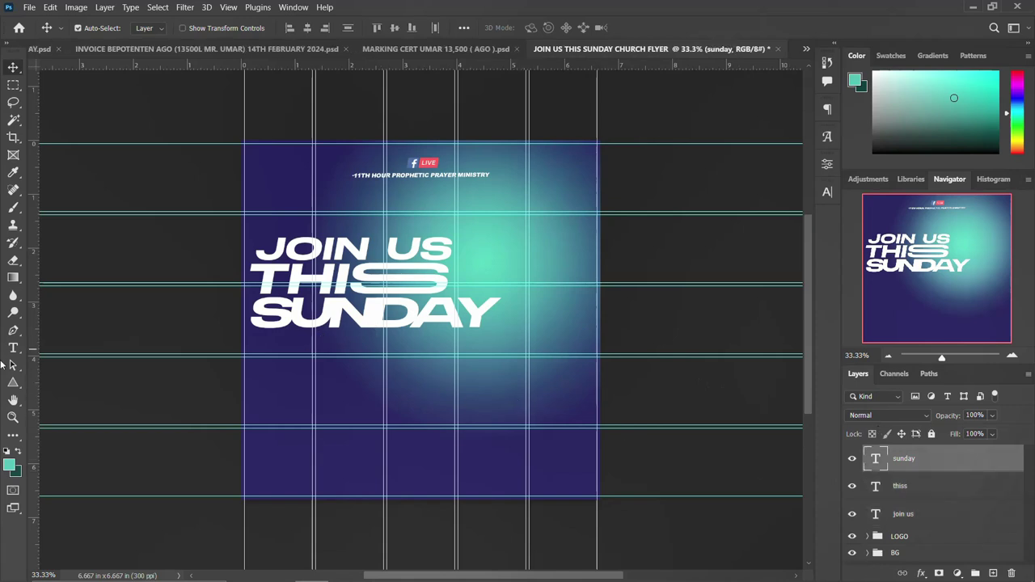
left_click(14, 385)
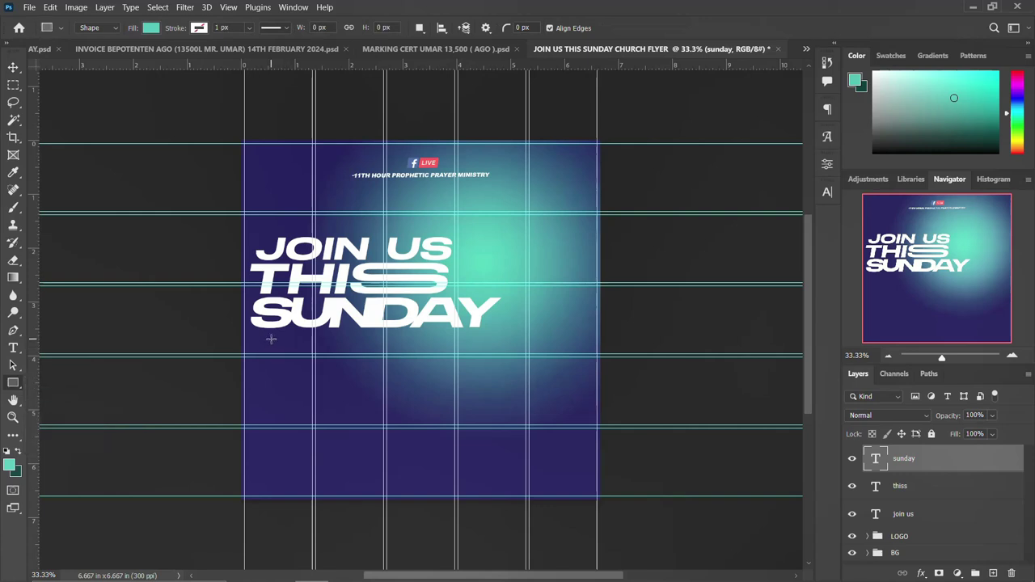
Draw a teal rectangle about 3.77 × 0.57 in under SUNDAY, aligned left with the headline.
left_click_drag(266, 338, 455, 367)
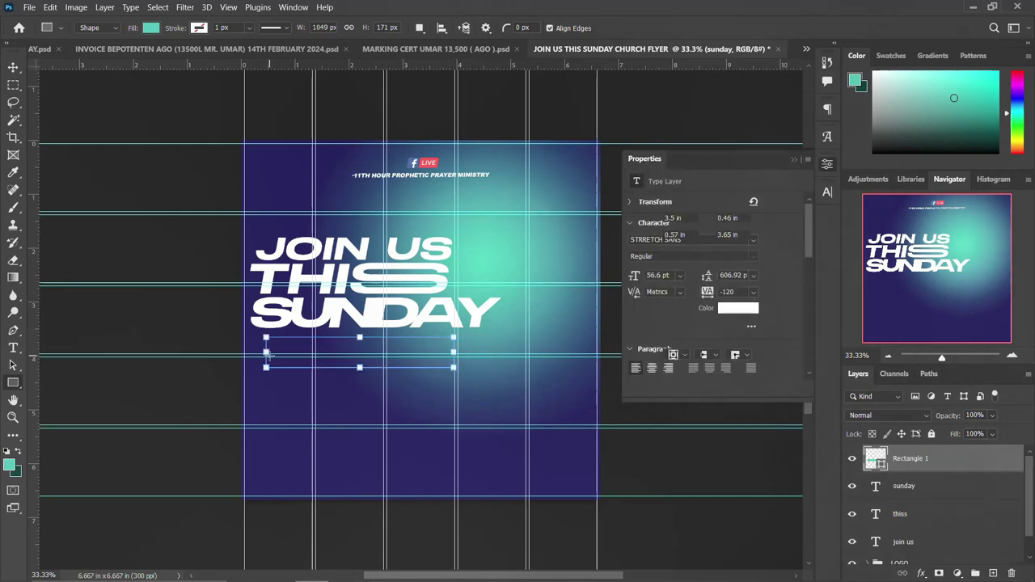
left_click_drag(267, 353, 251, 353)
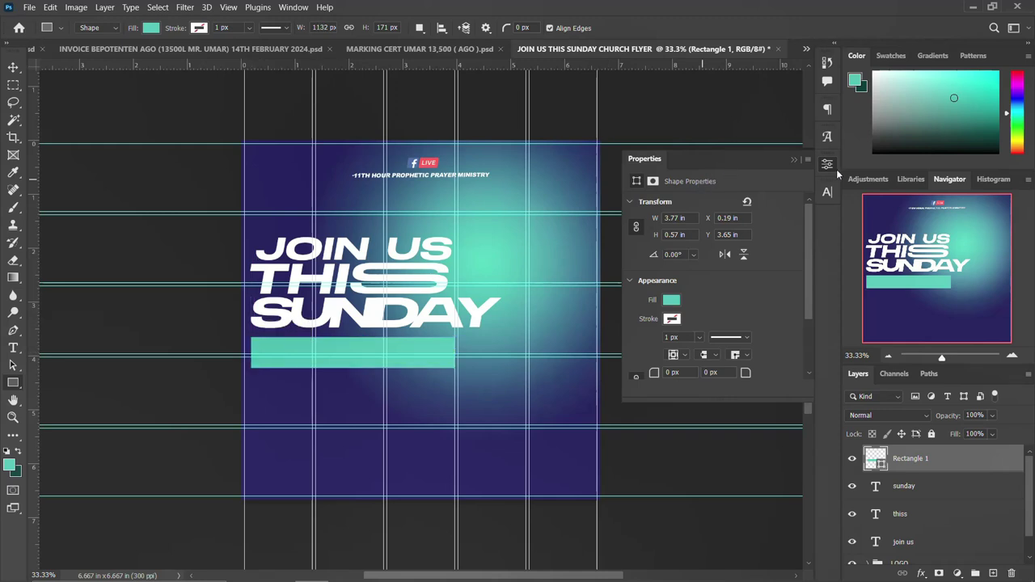
left_click(828, 165)
key("v")
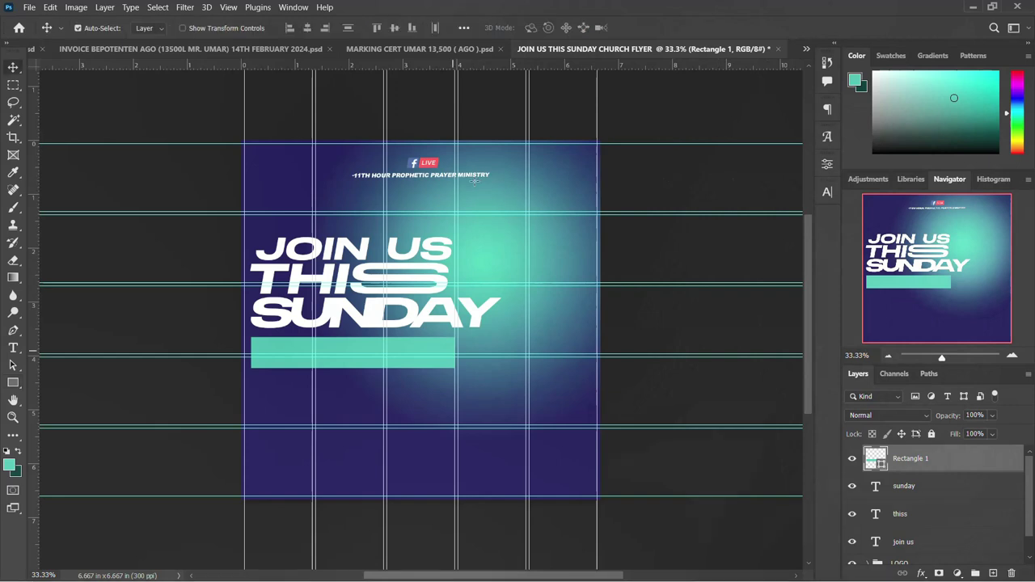
Paste the copied layer style onto the rectangle and set the gradient's left stop to ff9966.
right_click(964, 457)
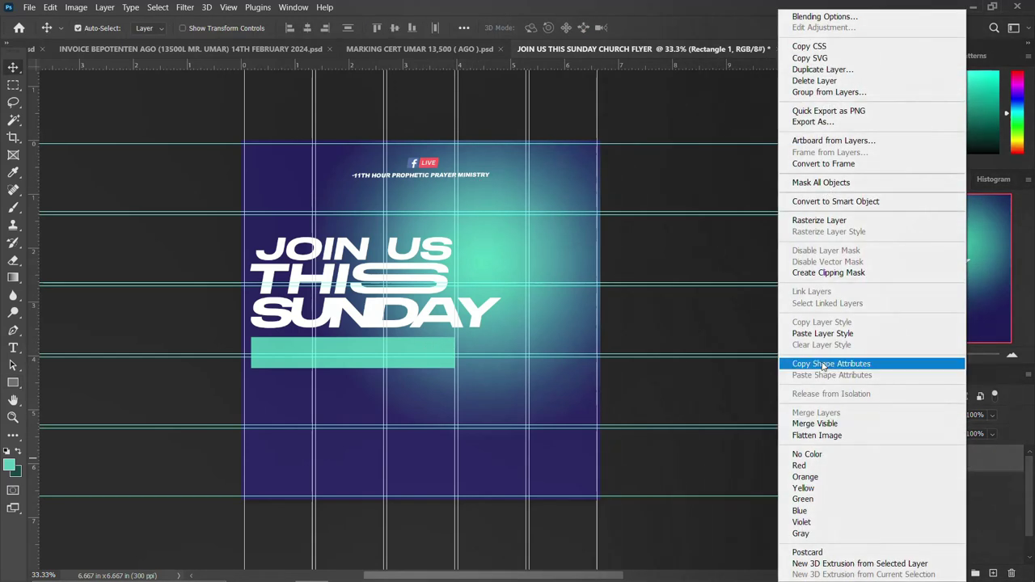
left_click(828, 334)
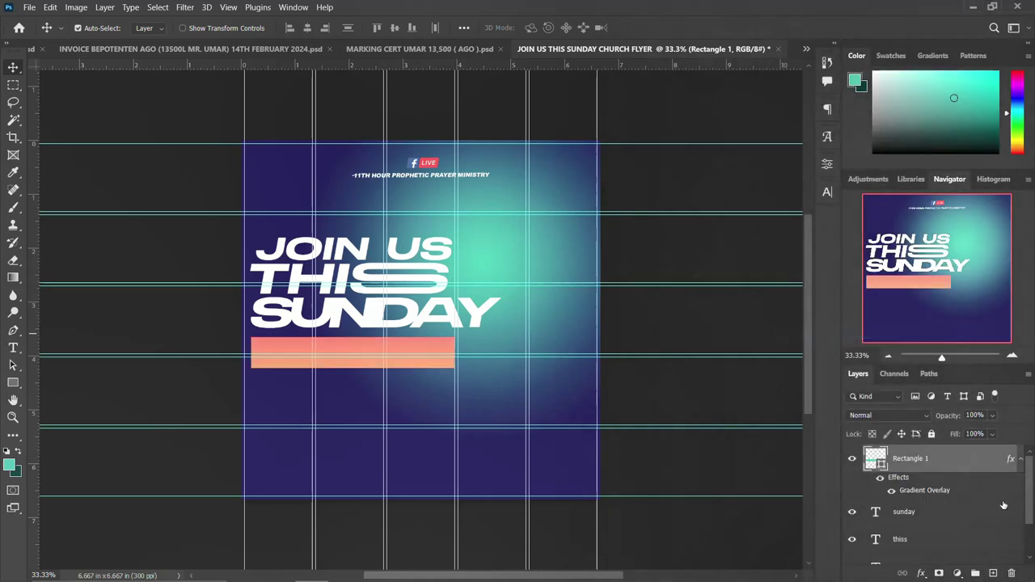
double_click(917, 492)
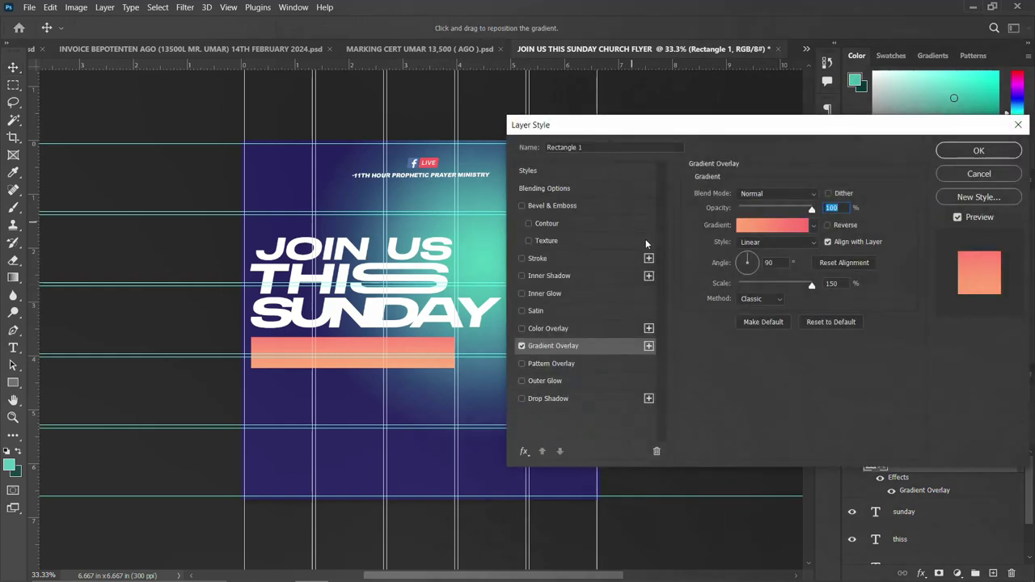
left_click(762, 228)
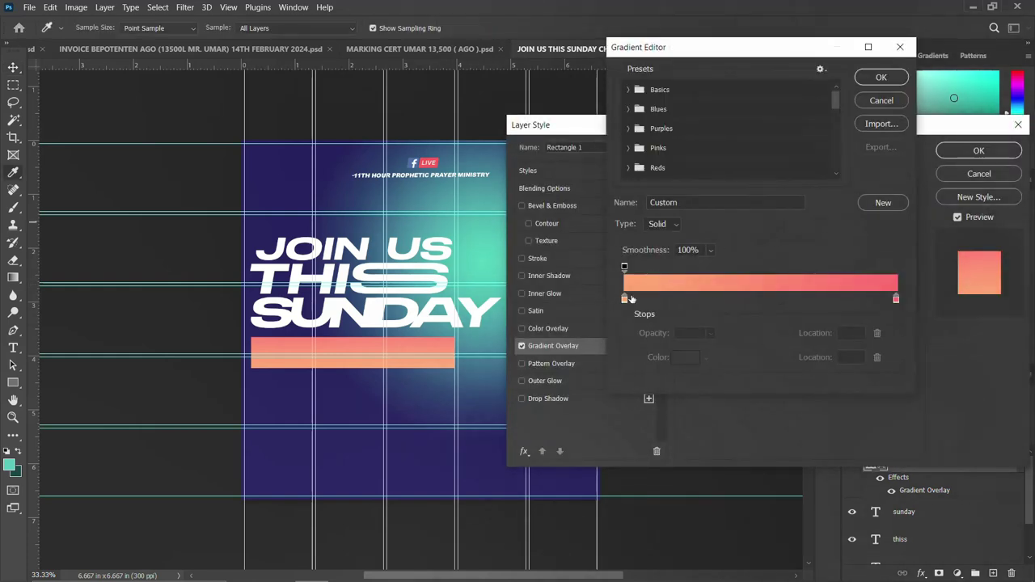
left_click(627, 301)
left_click(691, 358)
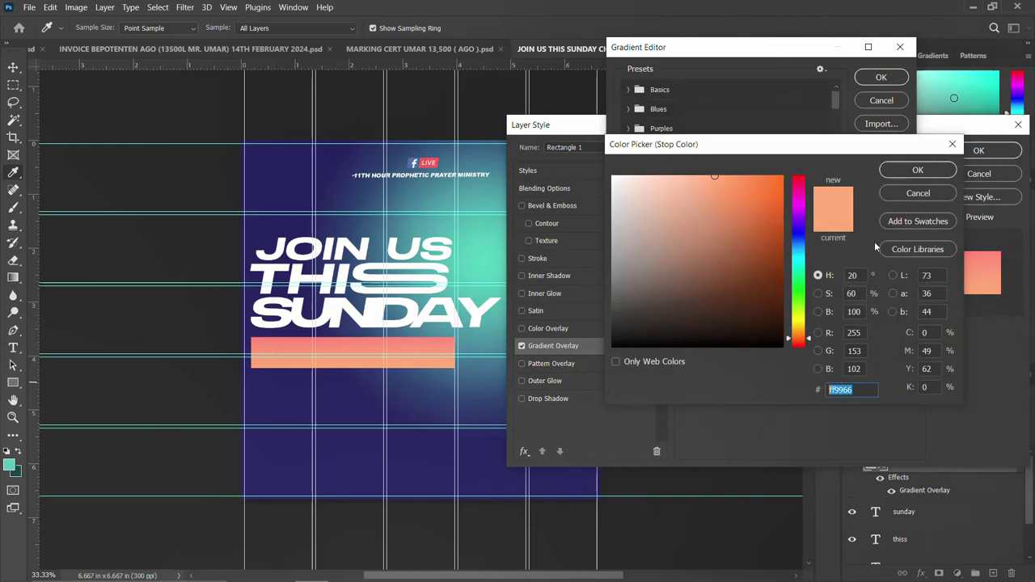
left_click(924, 171)
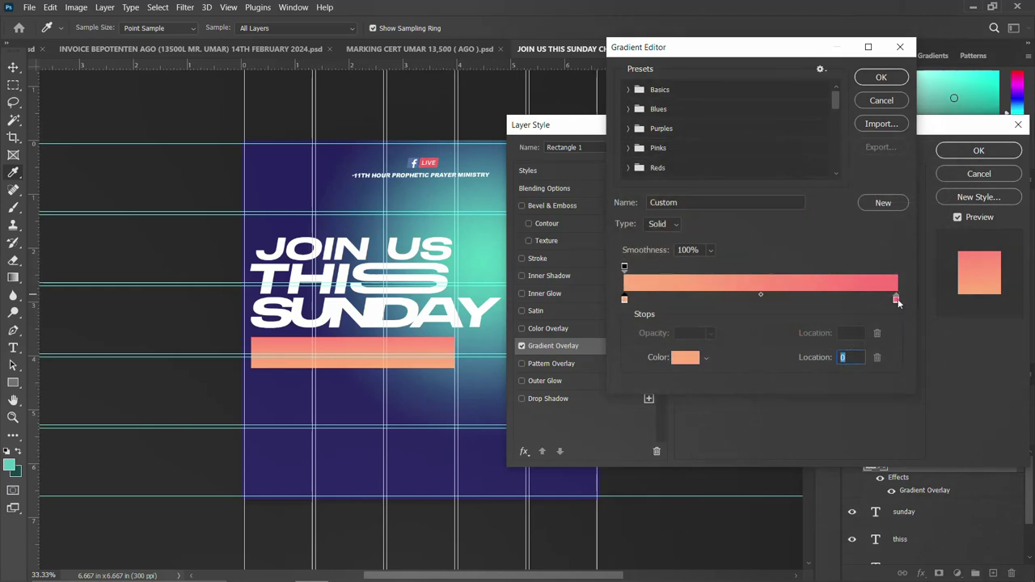
Set the right gradient stop to ff5e62 and apply the 90°, 150% gradient overlay.
left_click(896, 300)
double_click(896, 300)
left_click_drag(866, 388, 808, 386)
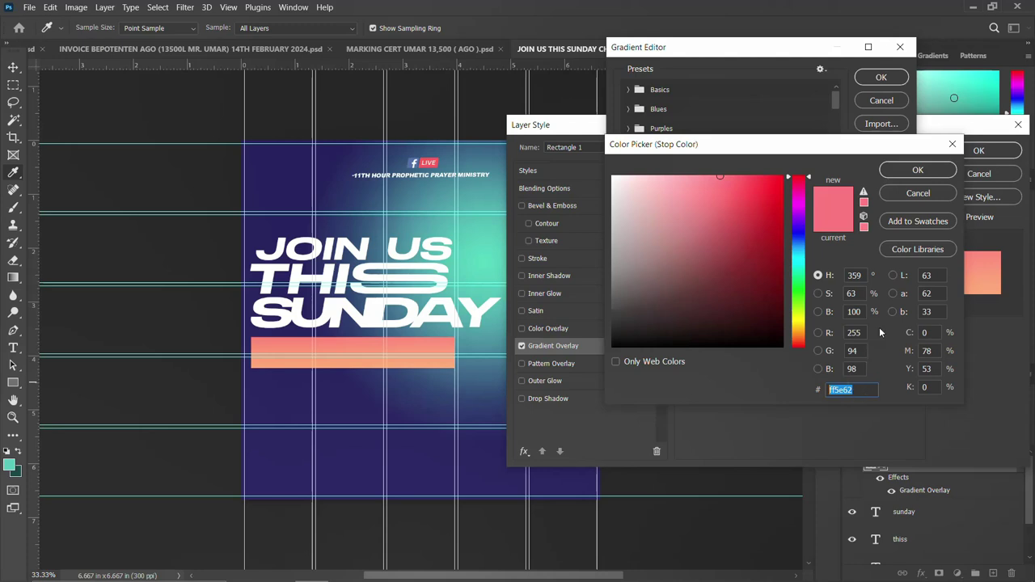
left_click(936, 169)
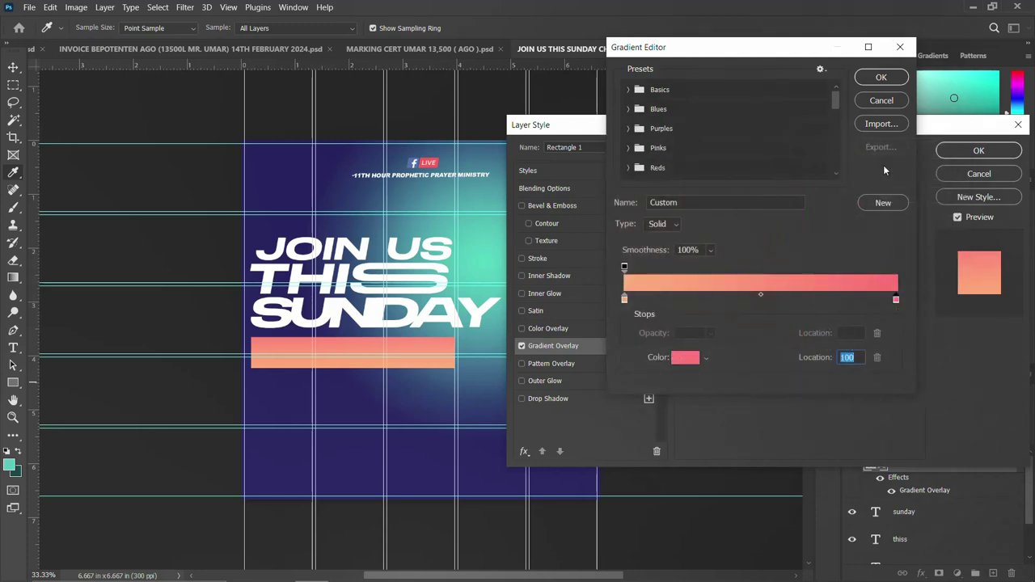
left_click(883, 78)
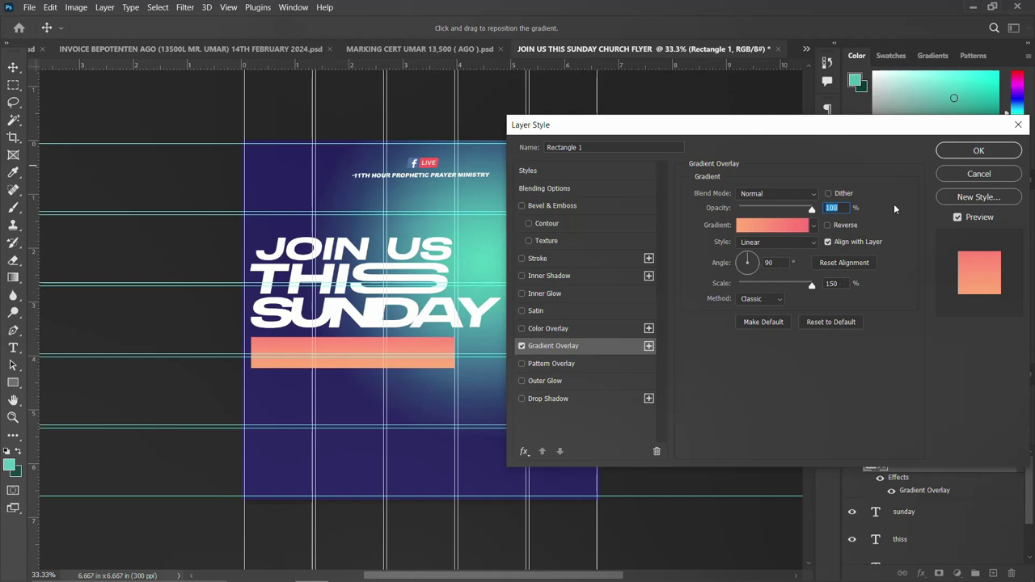
left_click(990, 156)
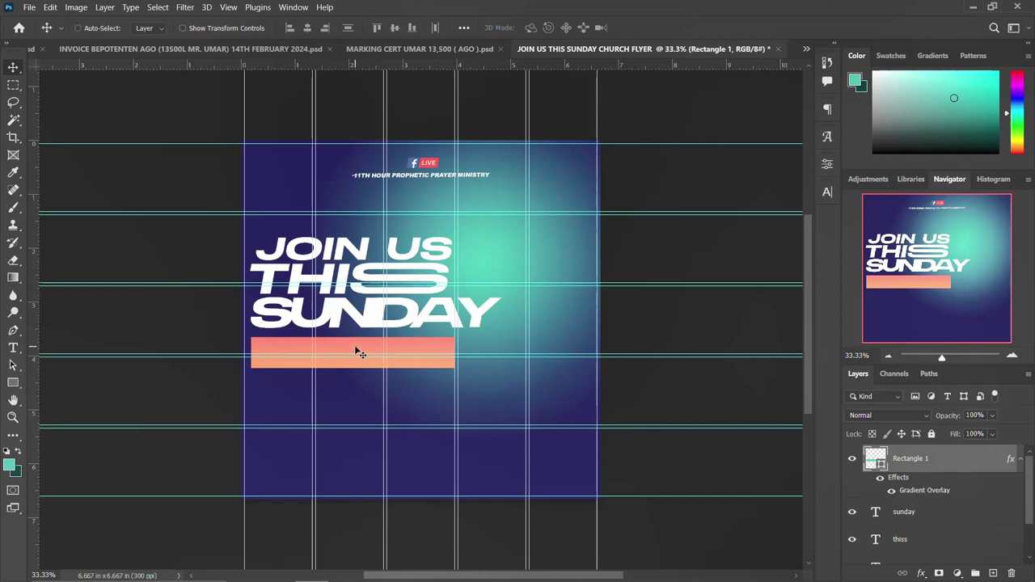
Stretch the peach bar taller, extending it downward.
key("ctrl+t")
left_click_drag(352, 372, 352, 383)
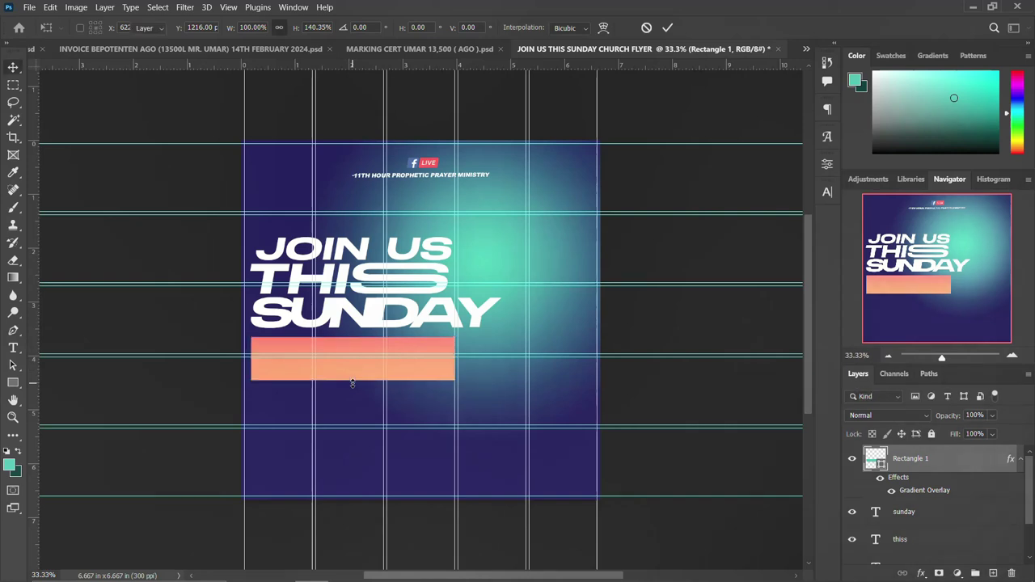
key("Return")
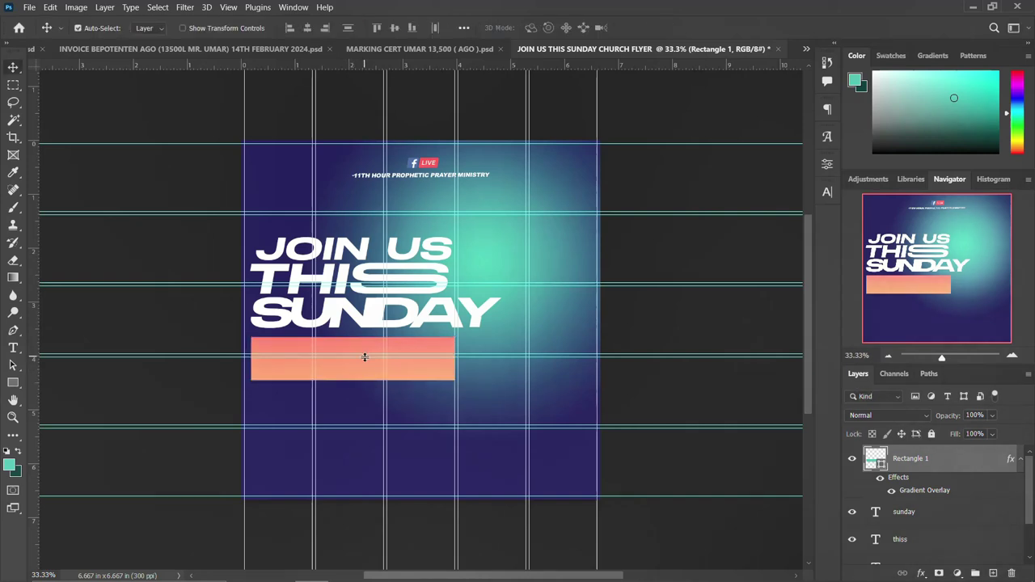
Type AUDITORIUM and move the text onto the peach bar.
key("t")
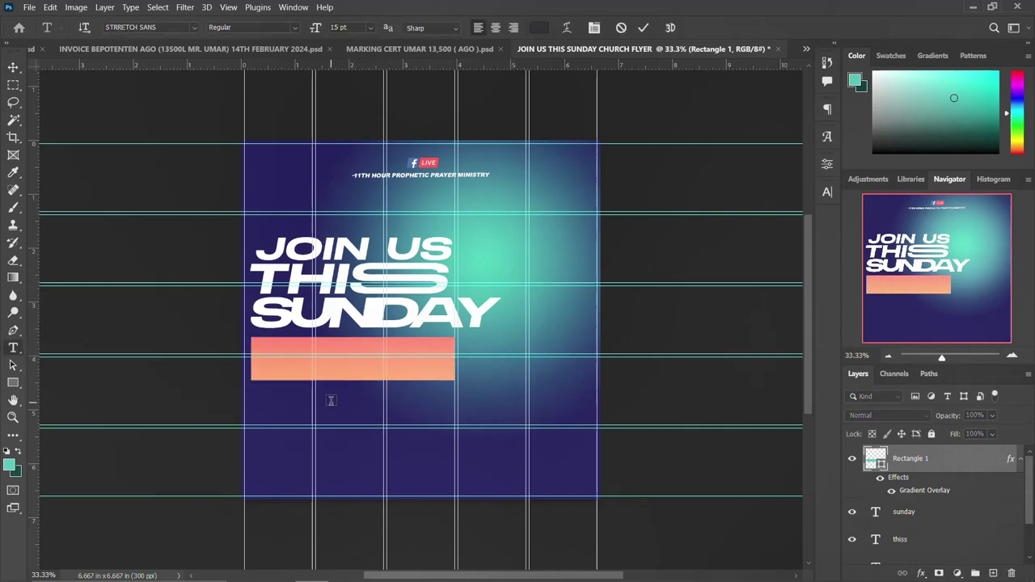
left_click(331, 400)
key("BackSpace")
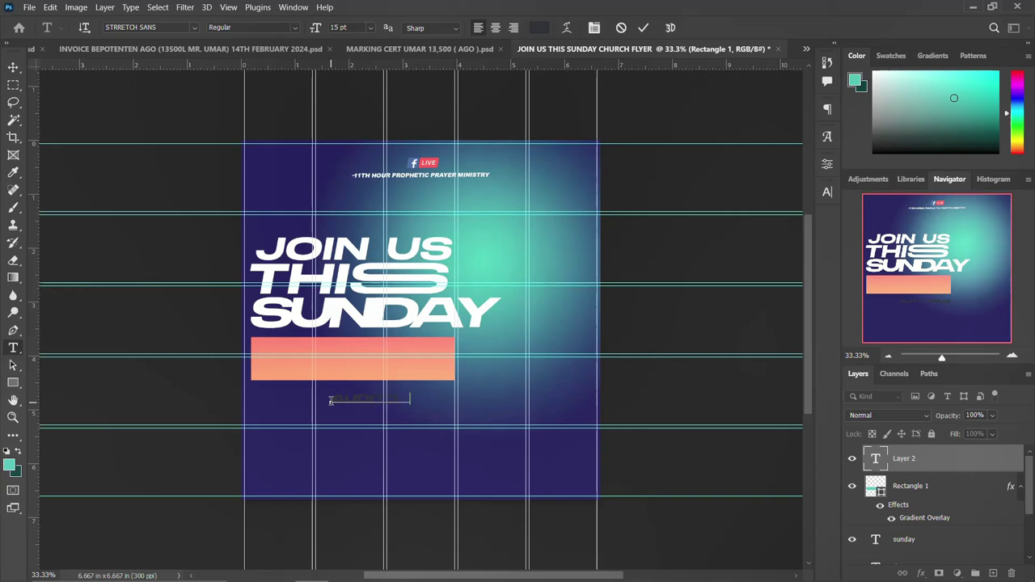
type("AM")
key("ctrl+Return")
key("ctrl+t")
left_click_drag(356, 402, 335, 352)
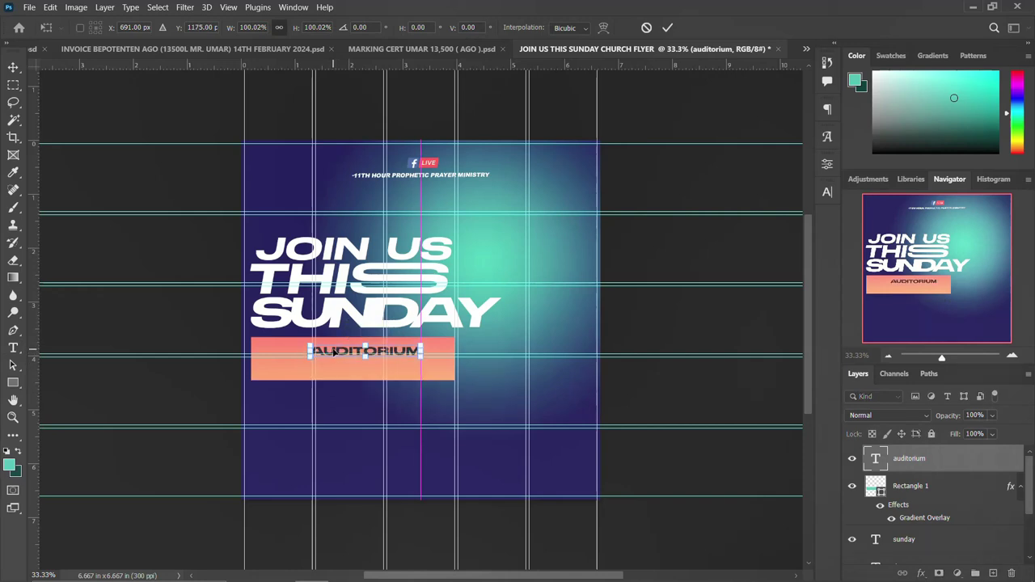
key("Return")
Duplicate the AUDITORIUM line and nudge the copy just below the original.
key("t")
key("ctrl+j")
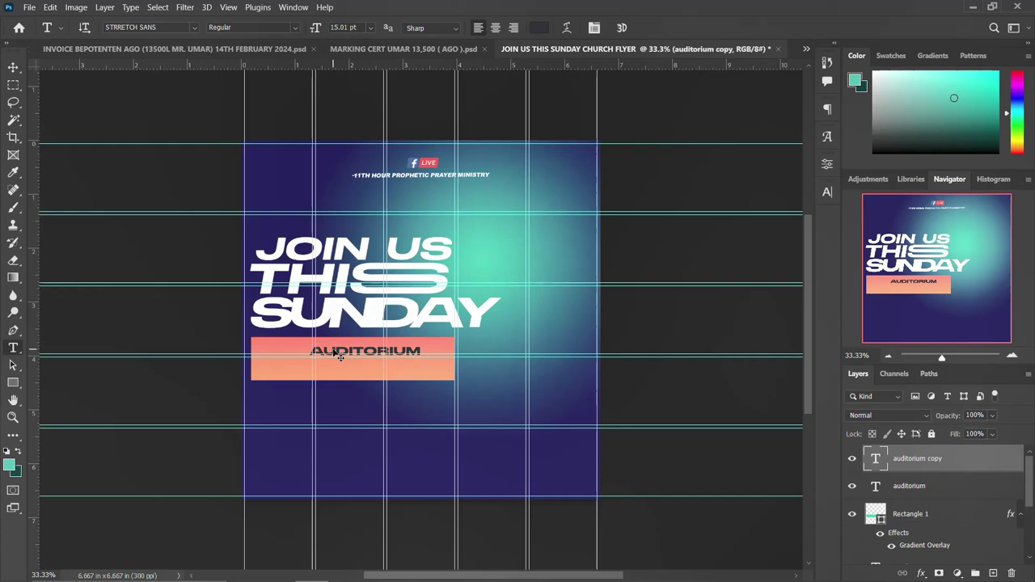
key("v")
key("shift+Down")
key("shift+Down")
key("shift+Down")
key("shift+Down")
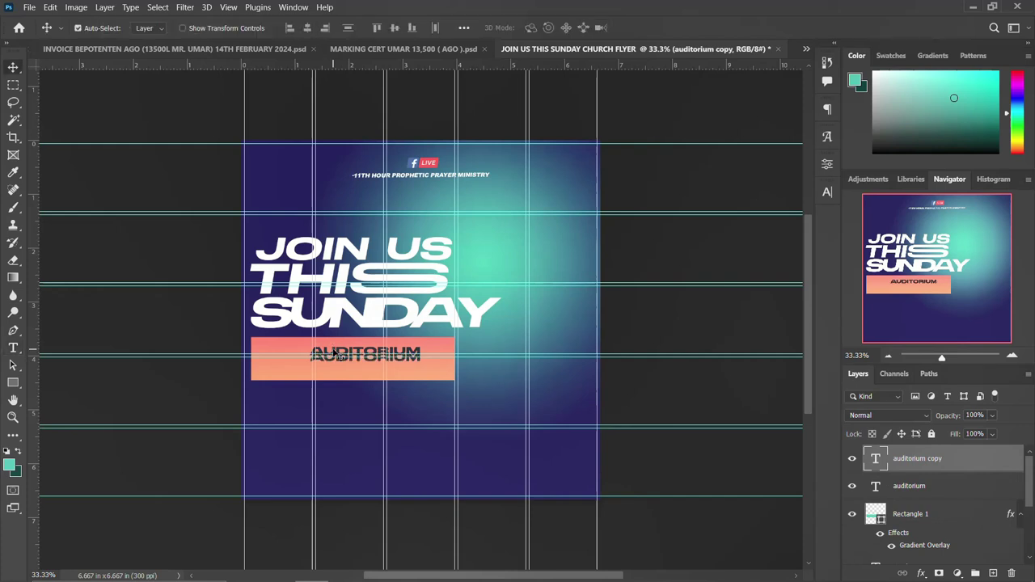
key("shift+Down")
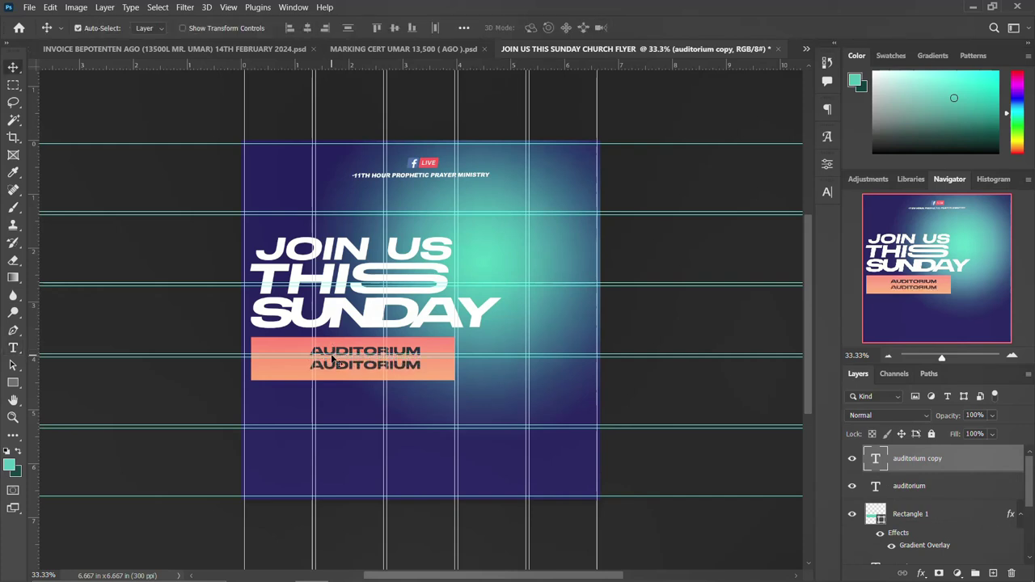
Replace the second AUDITORIUM line with the three-line venue address.
double_click(346, 372)
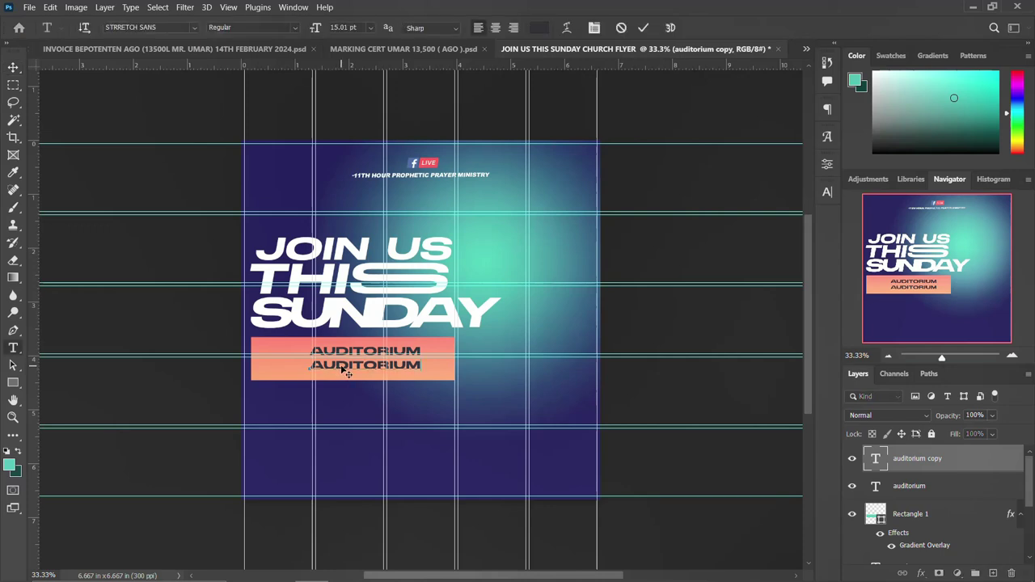
double_click(341, 366)
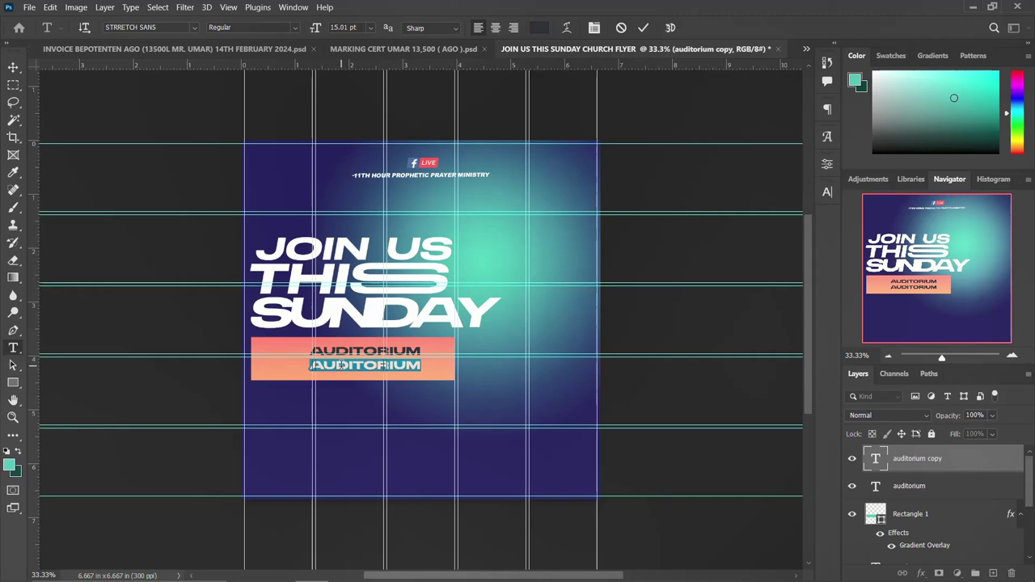
type("TEMA ")
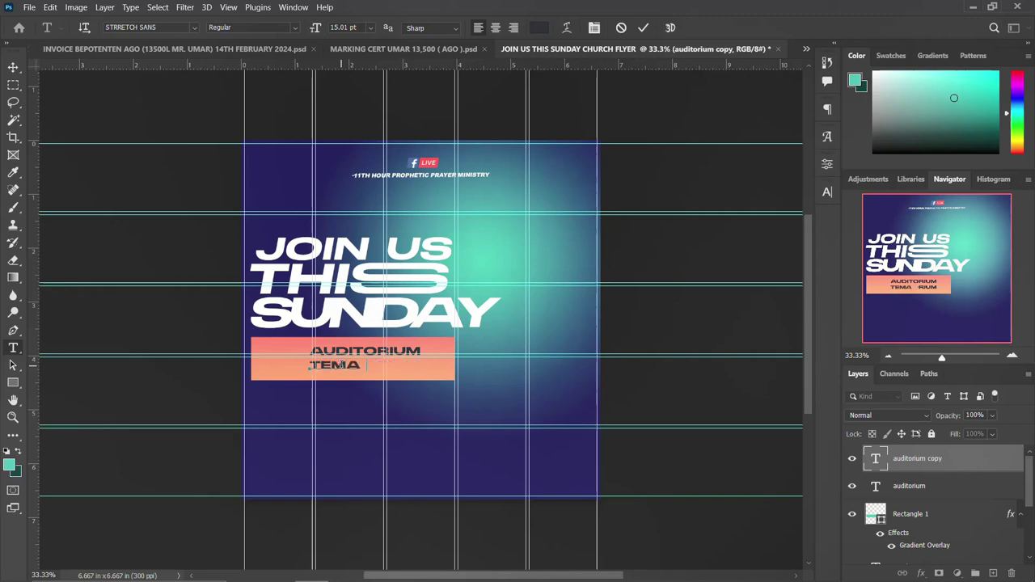
type("COMM 25")
key("Return")
type("ESTATE")
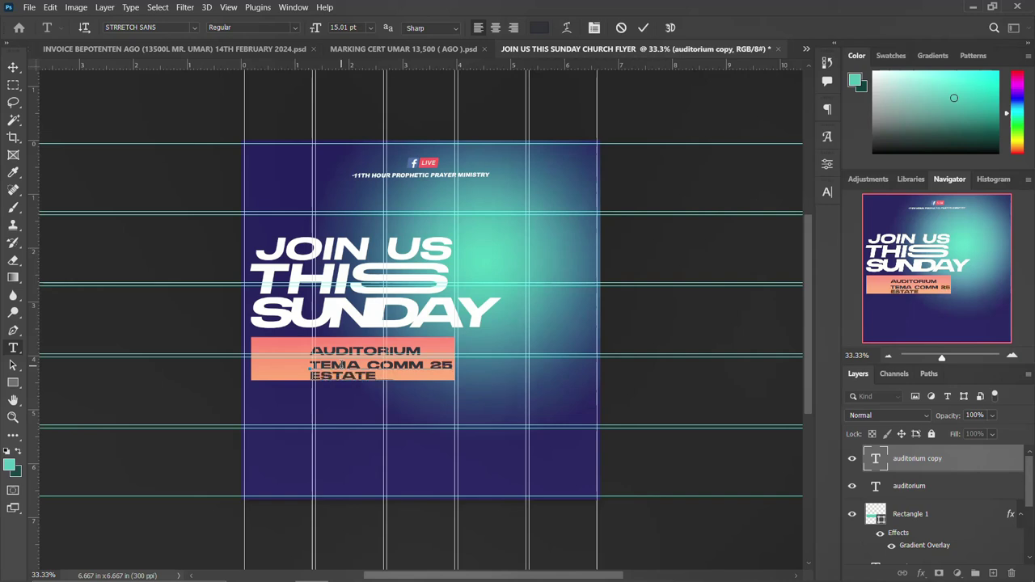
type(" JUNCTION")
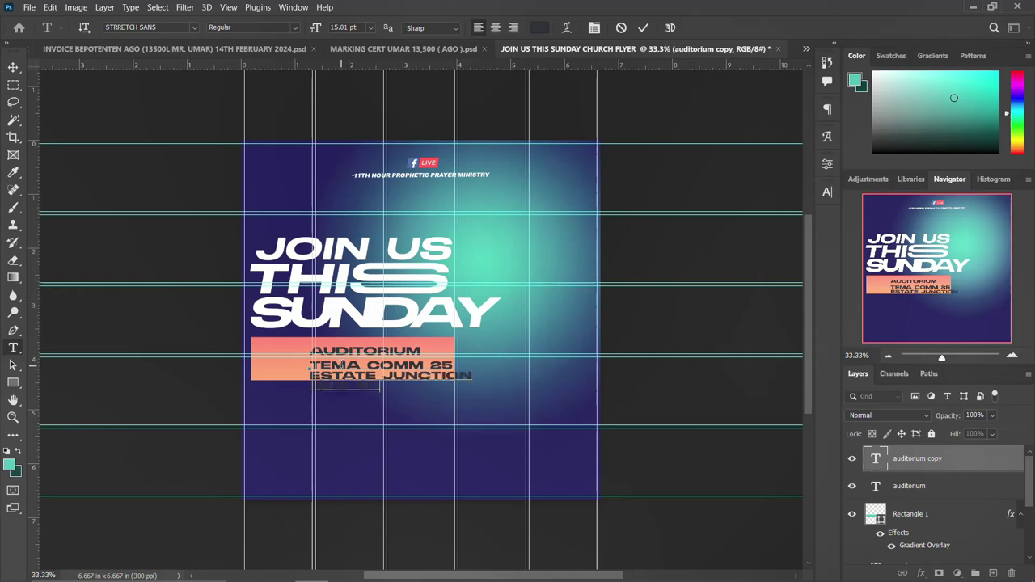
type("AN SARAH RO")
type("AD")
key("ctrl+Return")
key("v")
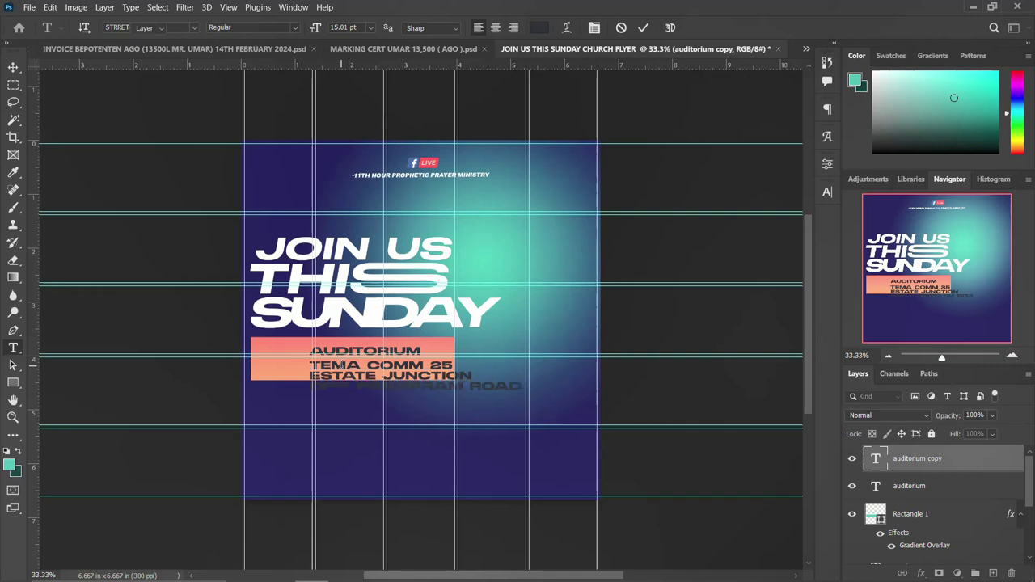
Turn off Faux Bold on the last two address lines.
double_click(344, 370)
left_click_drag(310, 372, 533, 404)
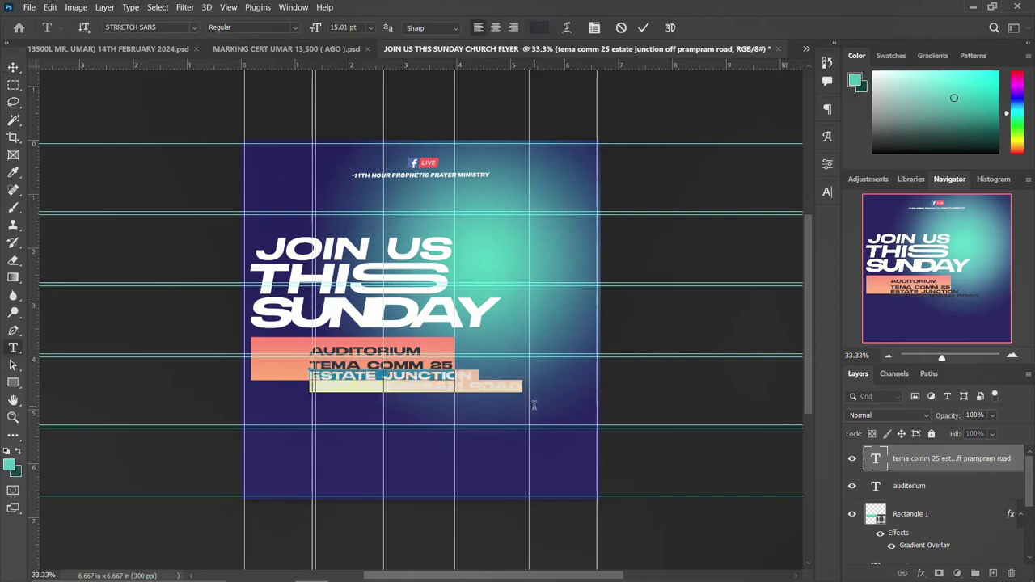
left_click(827, 192)
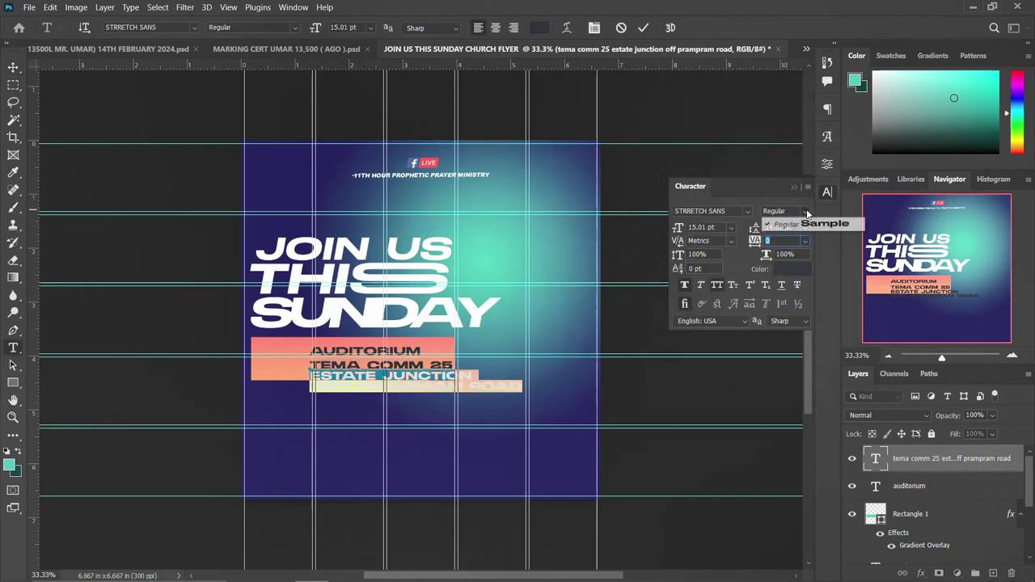
left_click(687, 286)
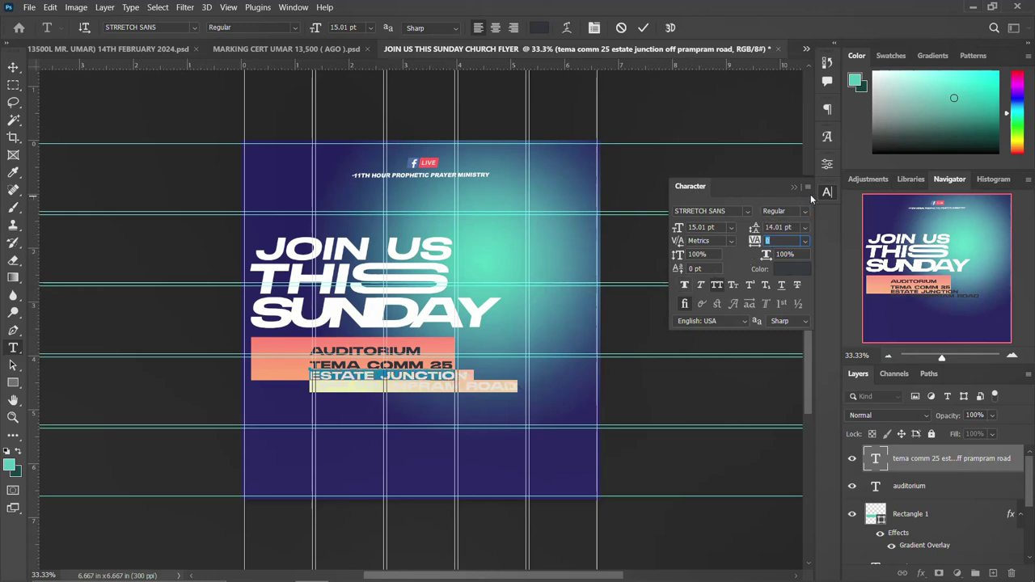
left_click(827, 194)
Change the address text's font to Montserrat.
key("v")
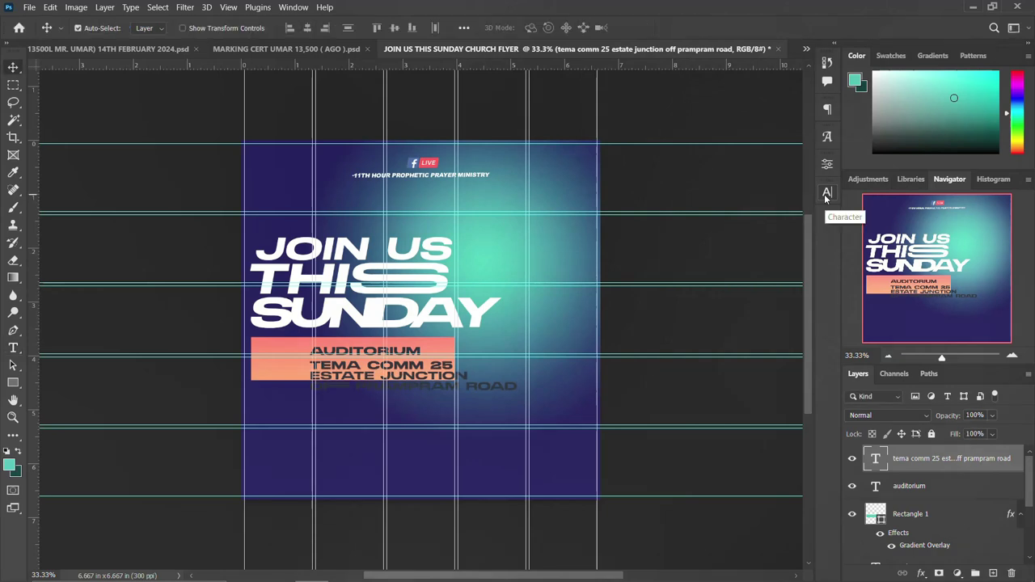
left_click(826, 193)
left_click(747, 211)
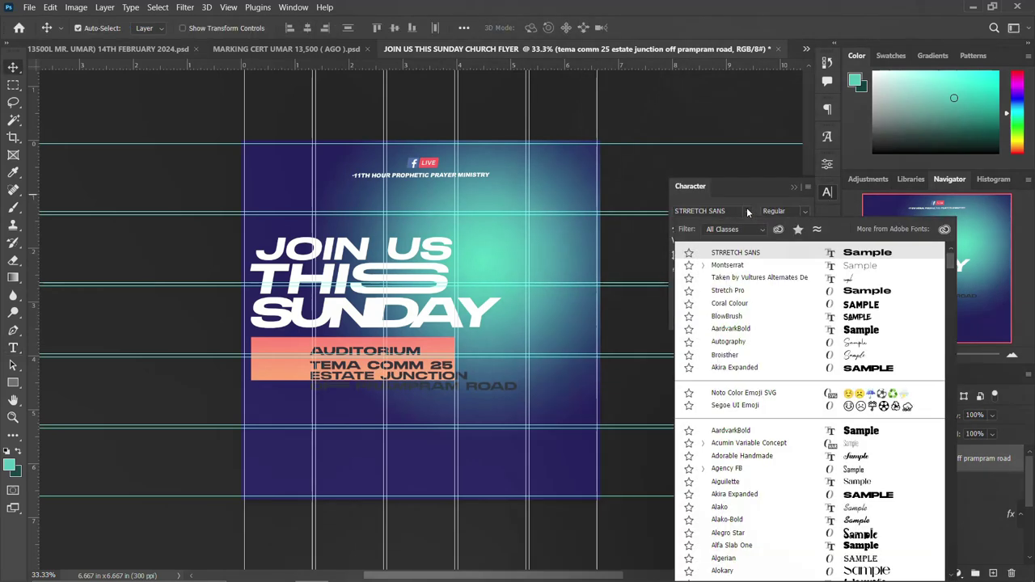
left_click(732, 267)
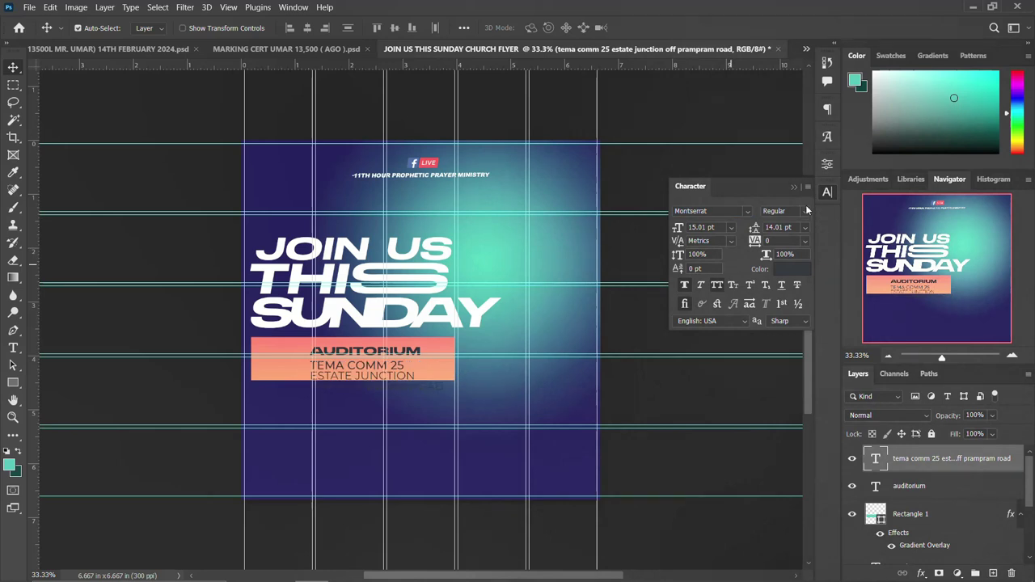
Make the first address line Black weight and nudge the address block up slightly.
double_click(343, 366)
left_click_drag(407, 365, 298, 363)
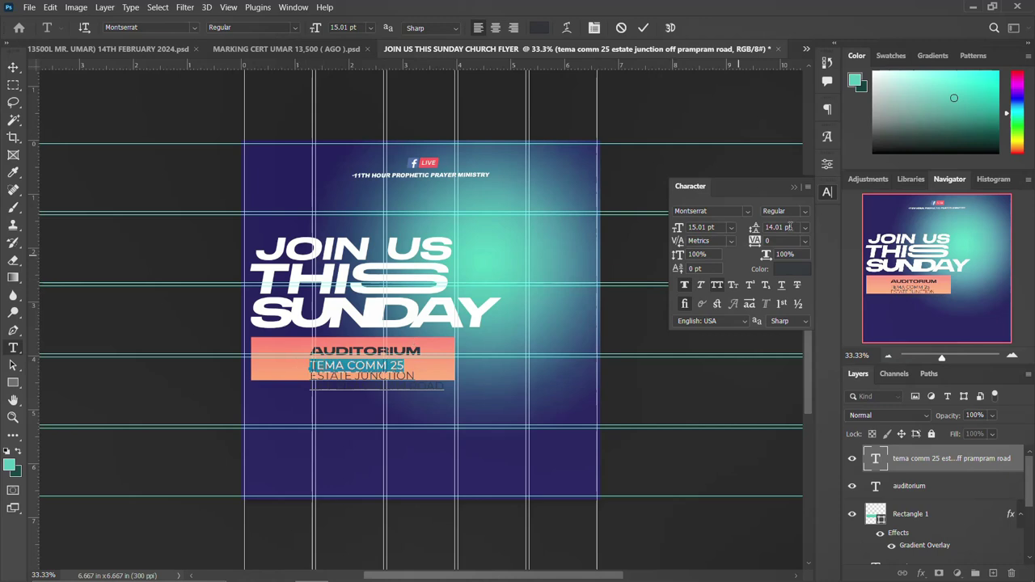
left_click(805, 212)
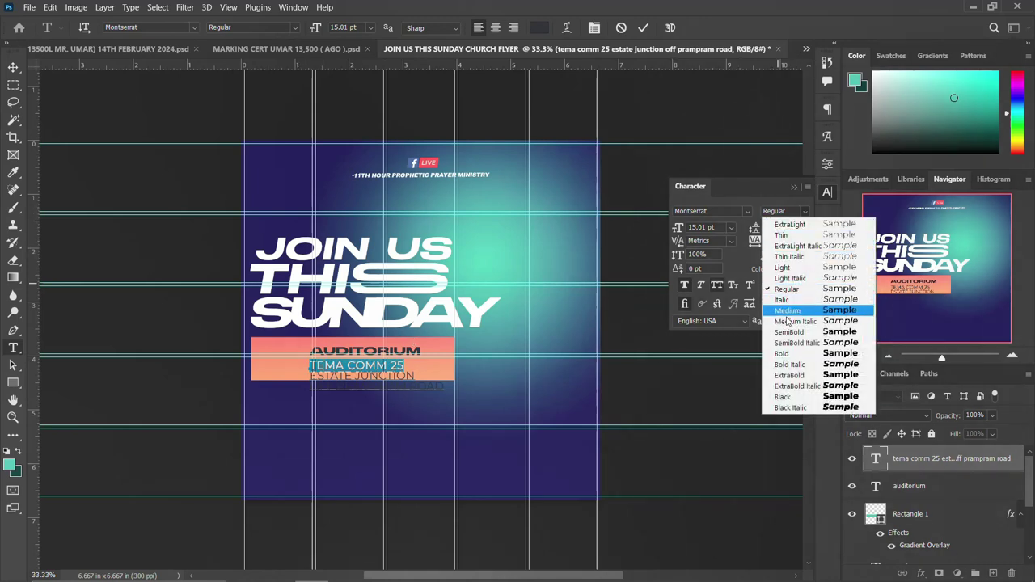
left_click(787, 396)
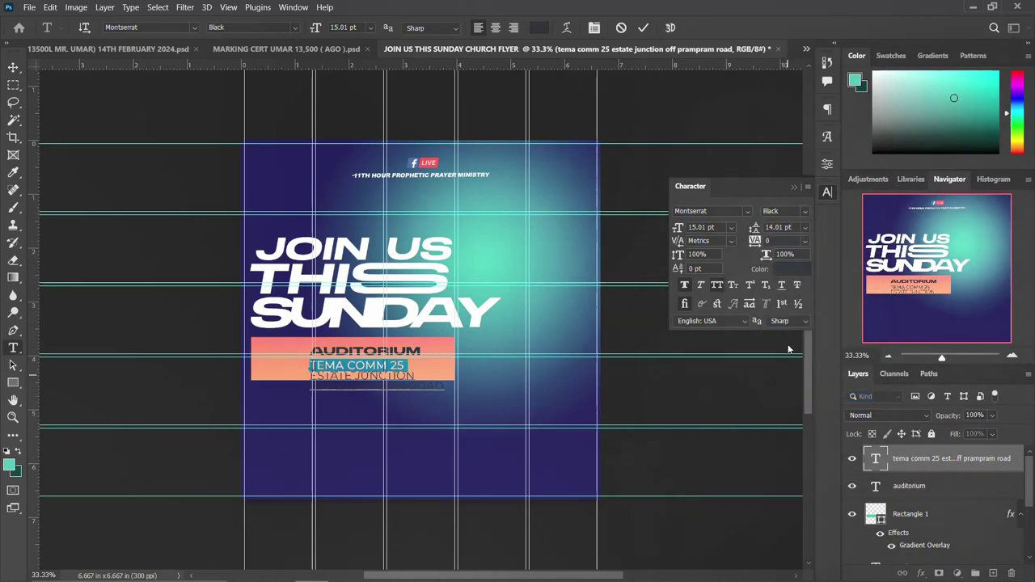
left_click(830, 193)
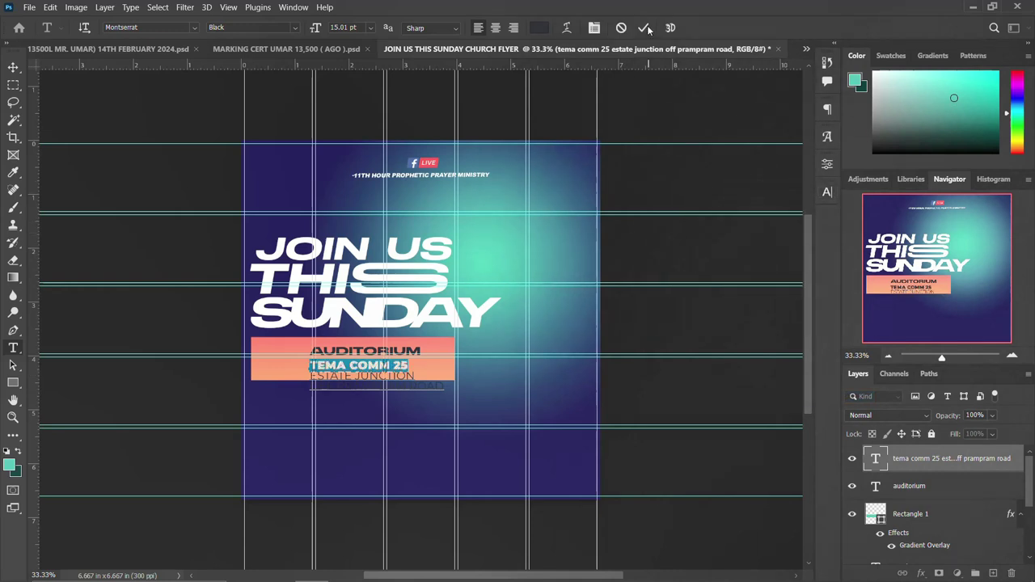
left_click(646, 28)
key("v")
left_click_drag(322, 380, 321, 375)
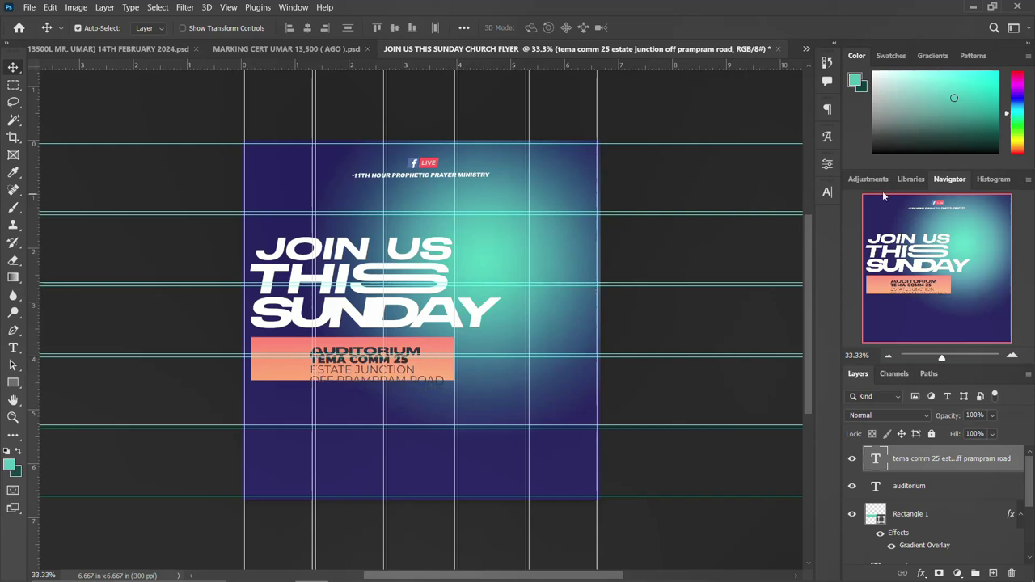
Undo the accidental bold weight change and set the address leading to 13 pt.
left_click(829, 192)
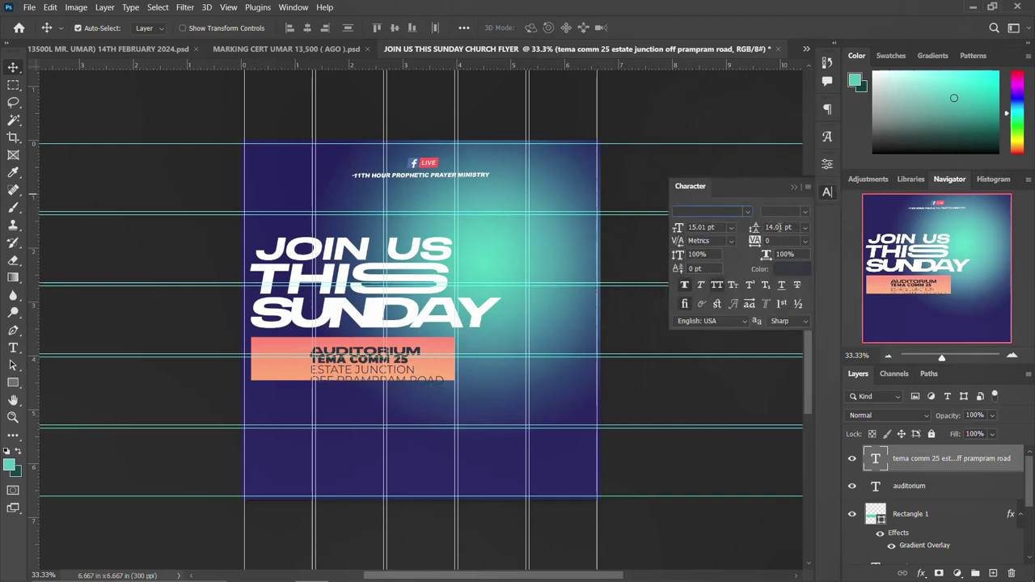
left_click(776, 228)
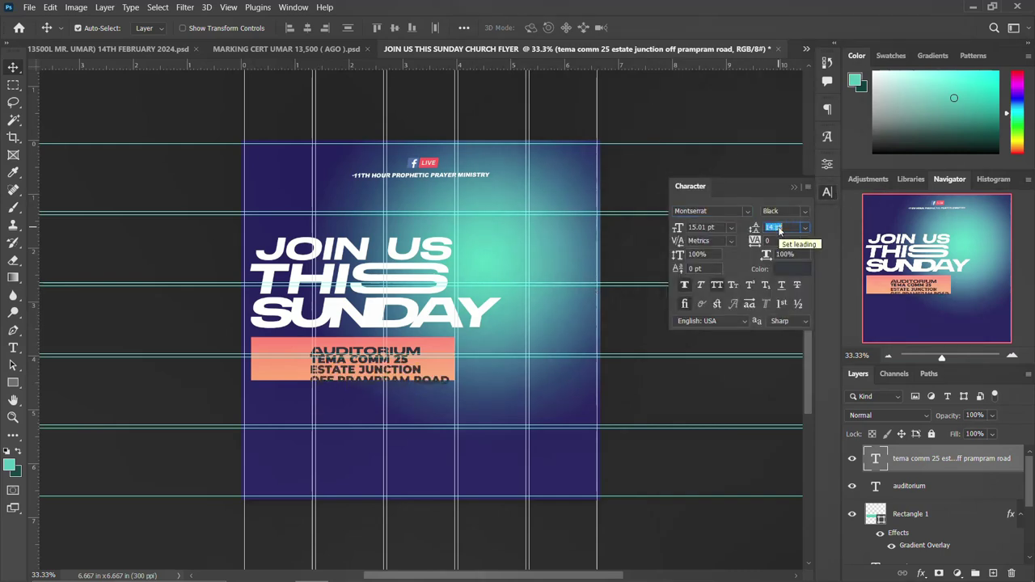
key("ctrl+z")
key("ctrl+z")
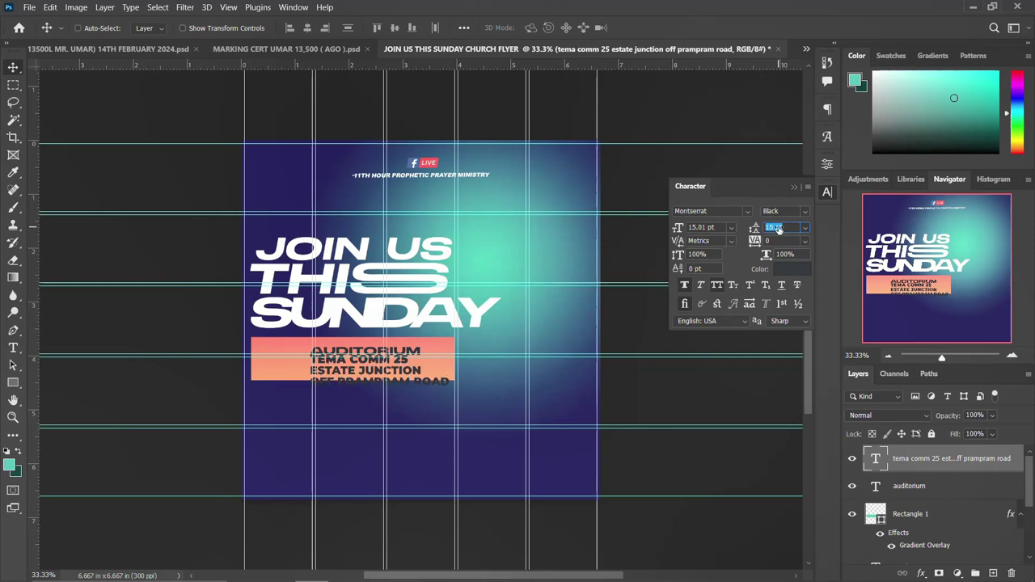
left_click(778, 228)
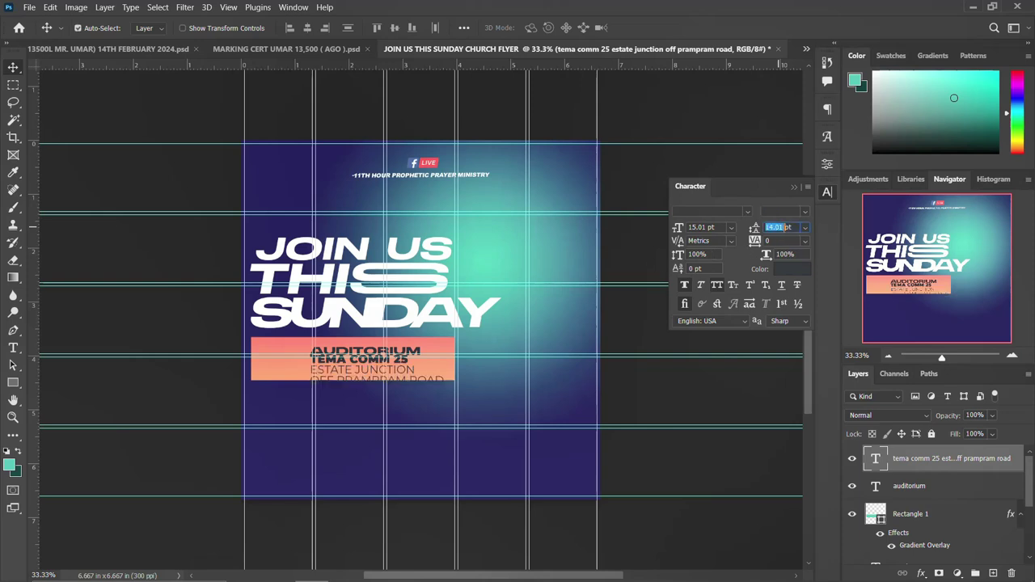
type("13")
key("Return")
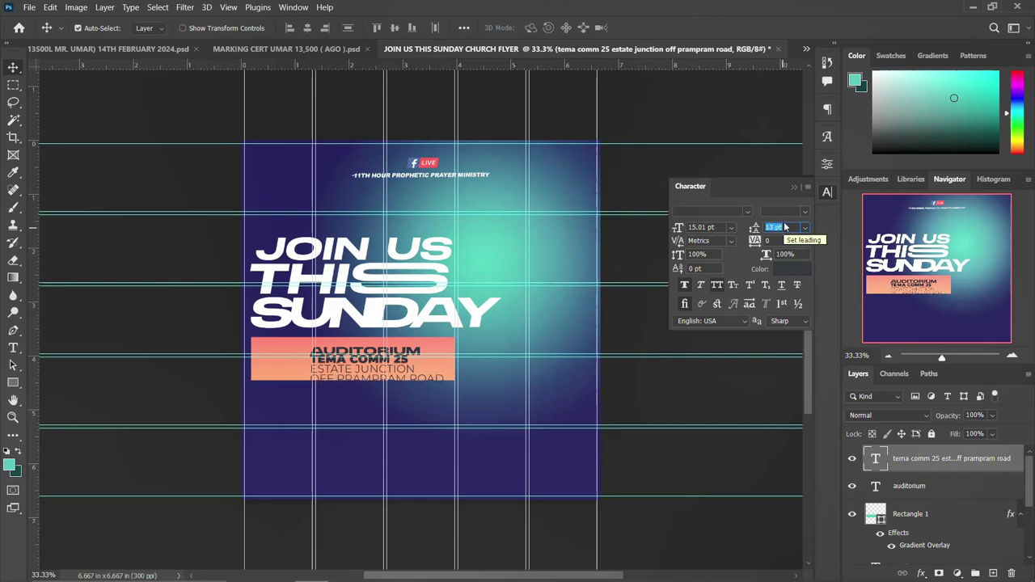
left_click(808, 200)
Stretch the peach venue bar down over the address lines.
left_click(292, 375)
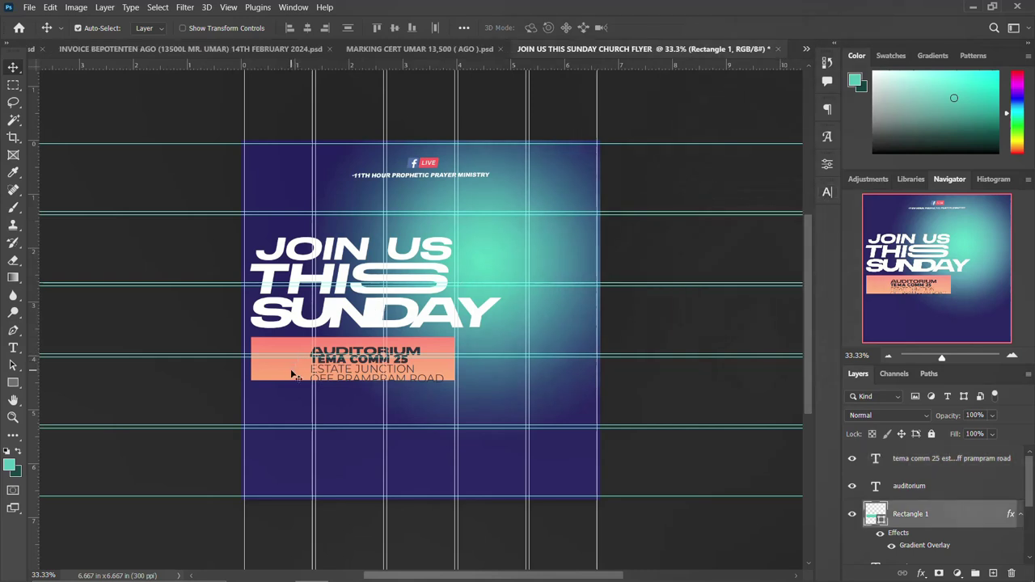
key("ctrl+t")
mouse_move(352, 380)
left_mouse_down()
mouse_move(352, 389)
mouse_move(348, 380)
left_mouse_up()
key("Return")
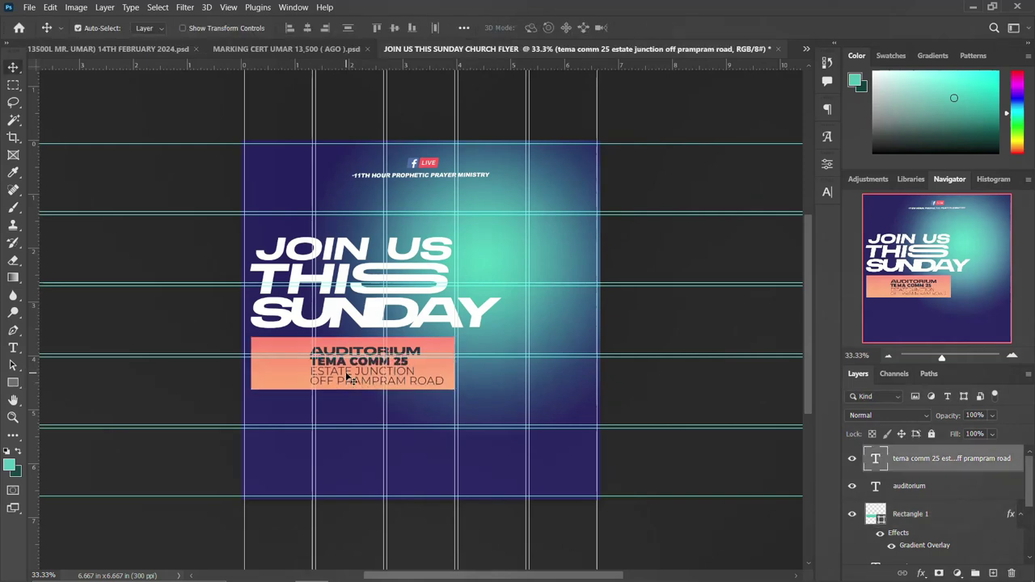
Prefix the heading with CHURCH to read CHURCH AUDITORIUM and shift it onto the bar.
left_click(343, 350)
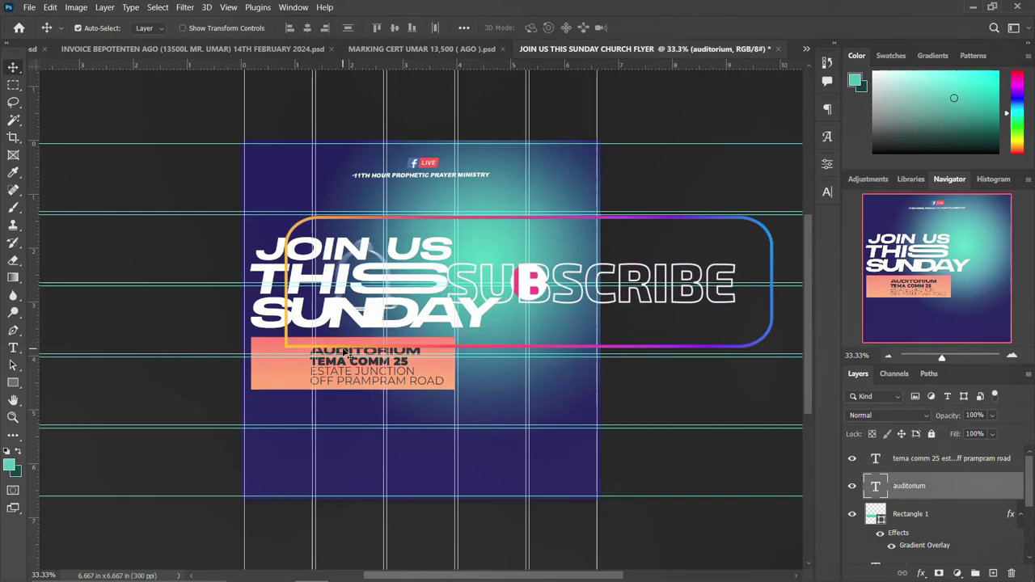
key("shift+Up")
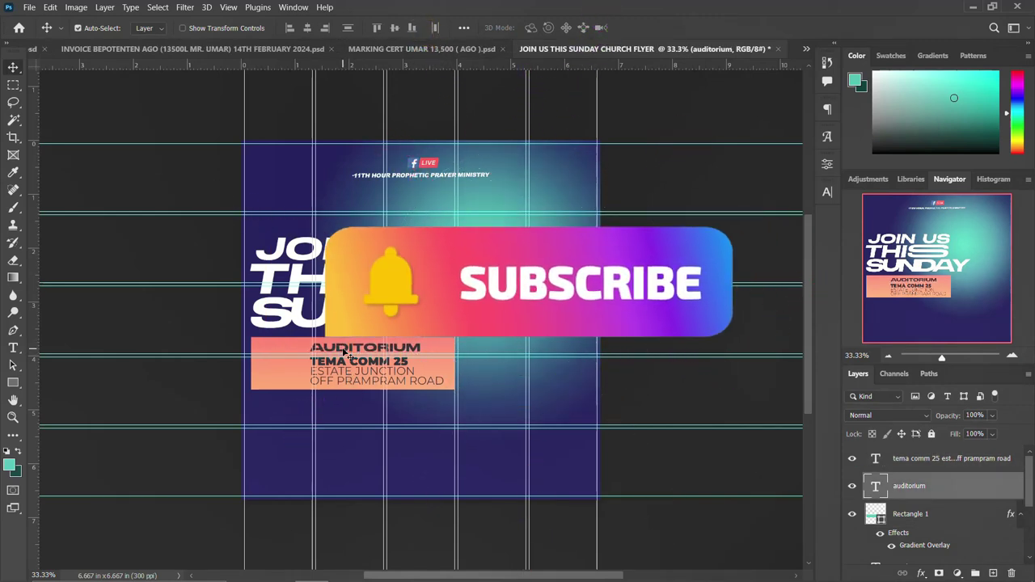
double_click(310, 347)
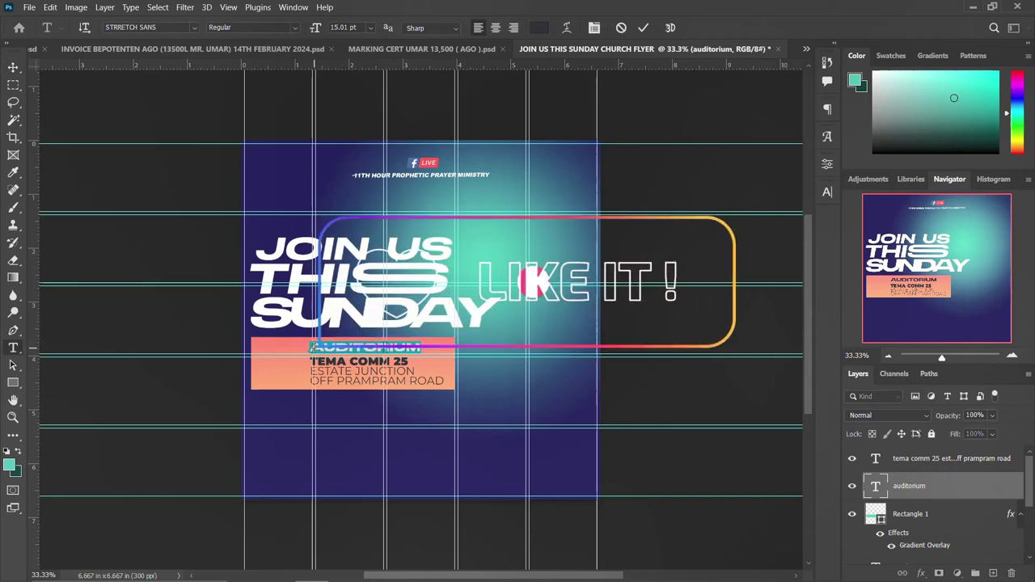
left_click(311, 347)
type("CHURCH")
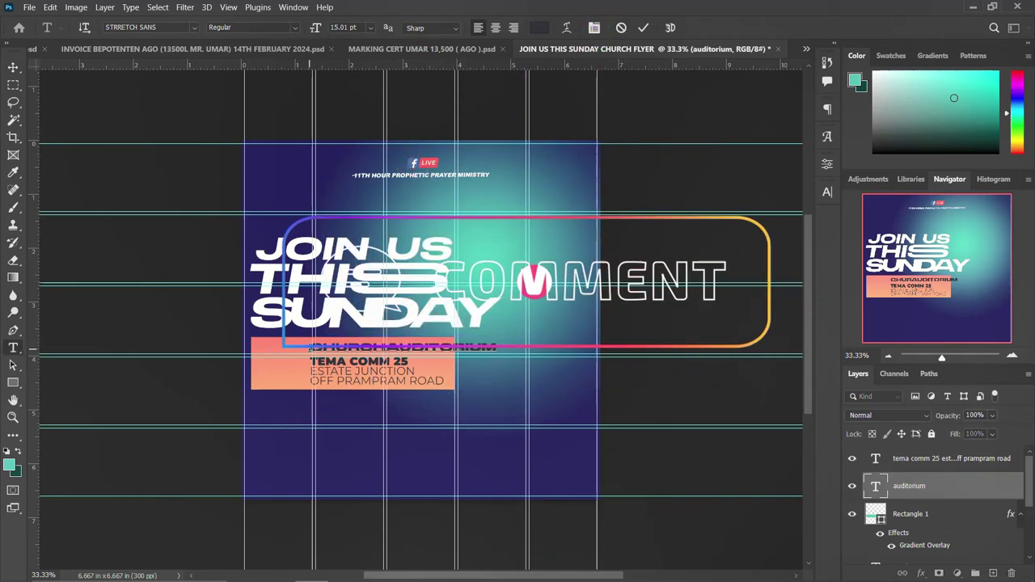
key("Escape")
key("v")
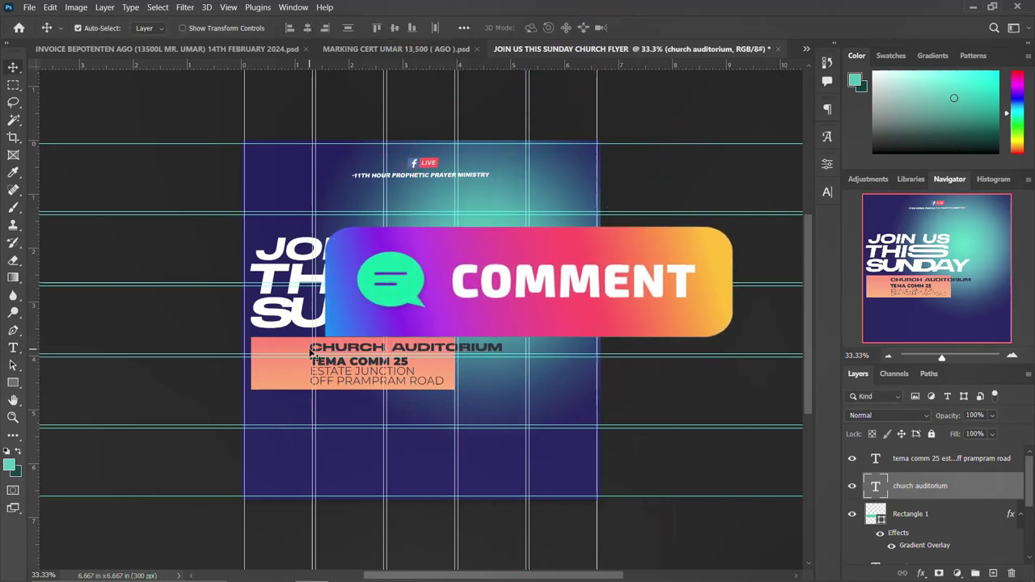
left_click_drag(309, 350, 334, 350)
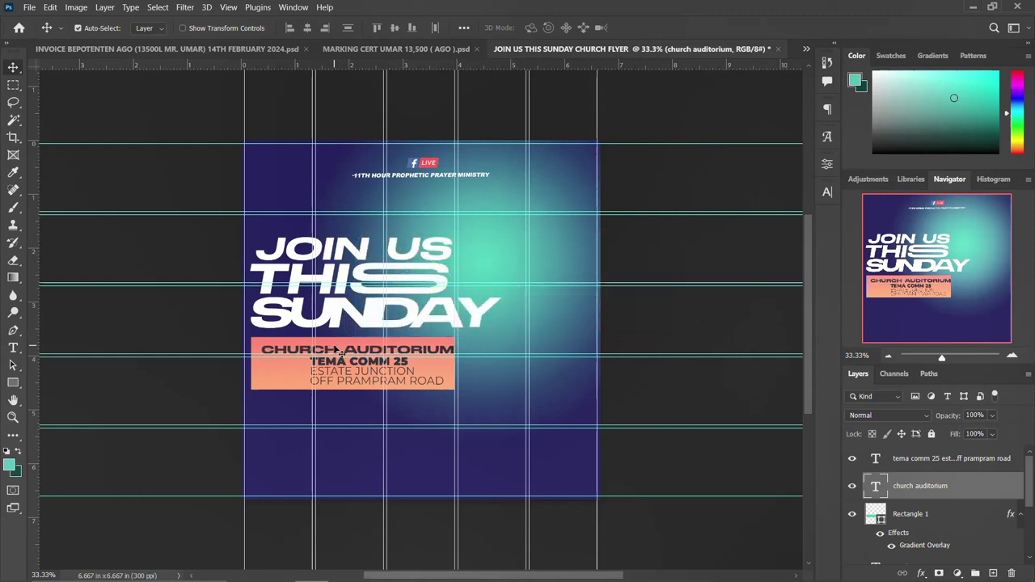
Shrink CHURCH AUDITORIUM to fit the bar and reposition it slightly.
key("ctrl+t")
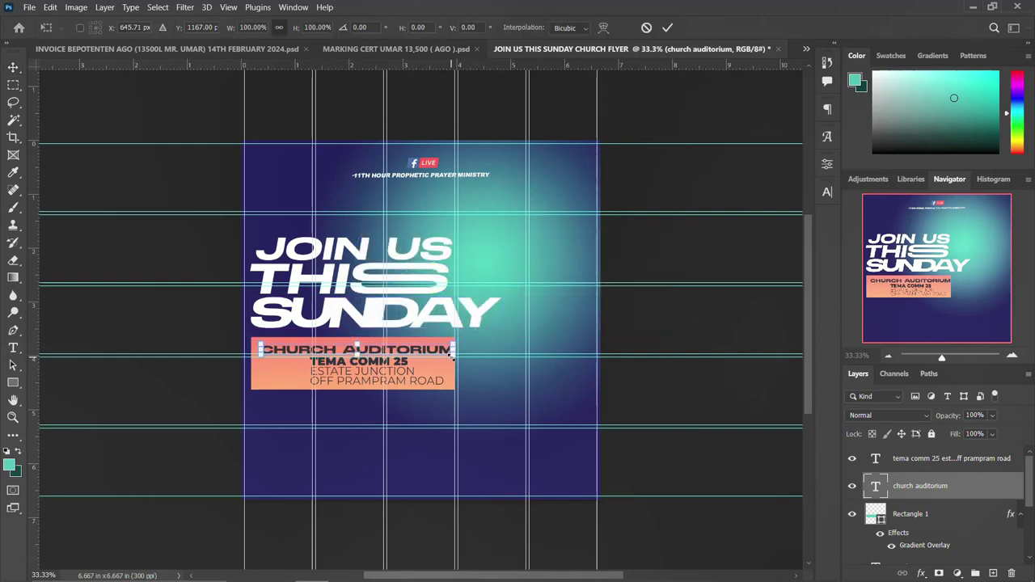
left_click_drag(449, 354, 438, 355)
key("Return")
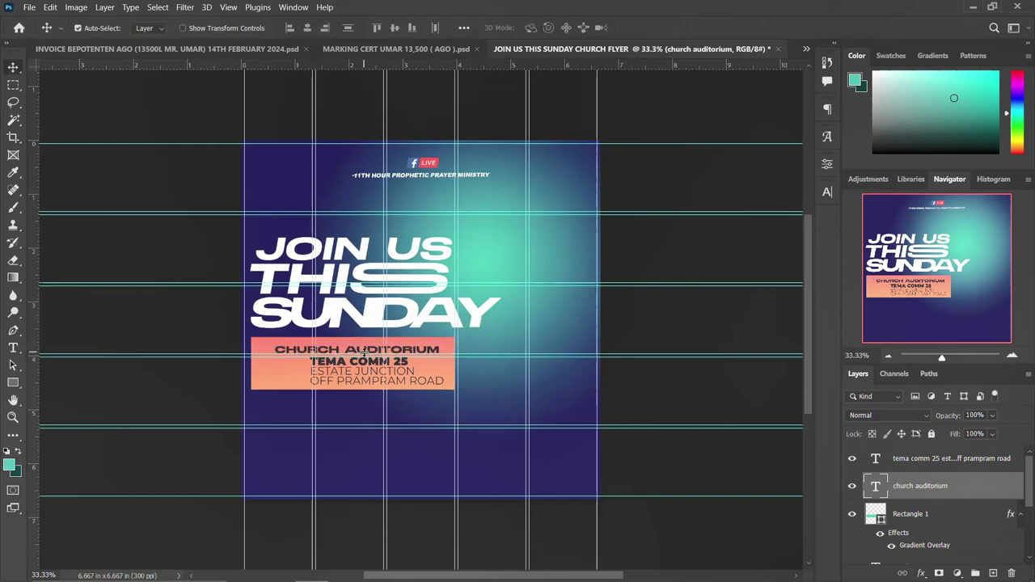
left_click_drag(366, 355, 338, 376)
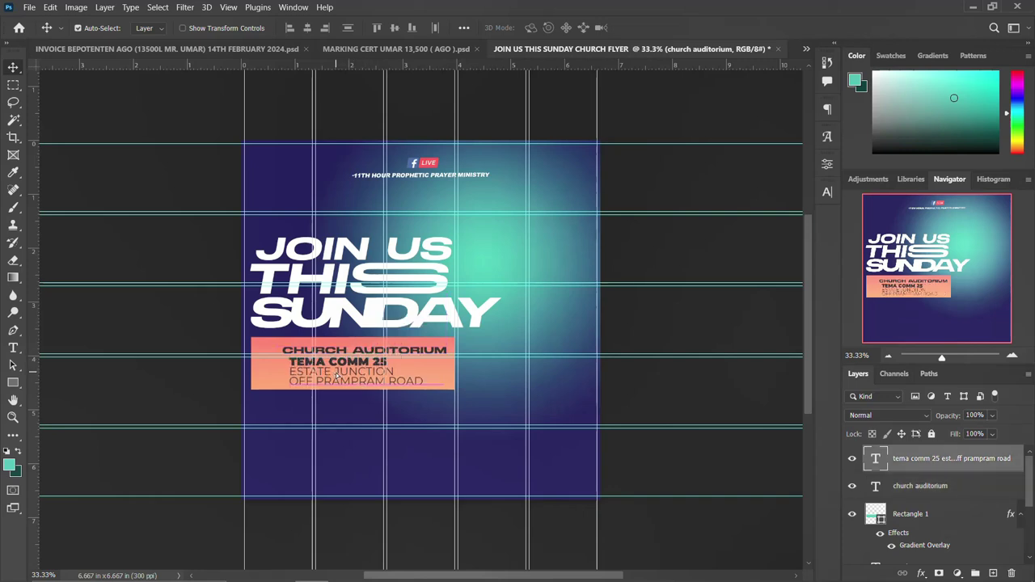
left_click(342, 357)
key("Up")
key("Up")
key("Up")
key("Up")
key("Up")
key("Up")
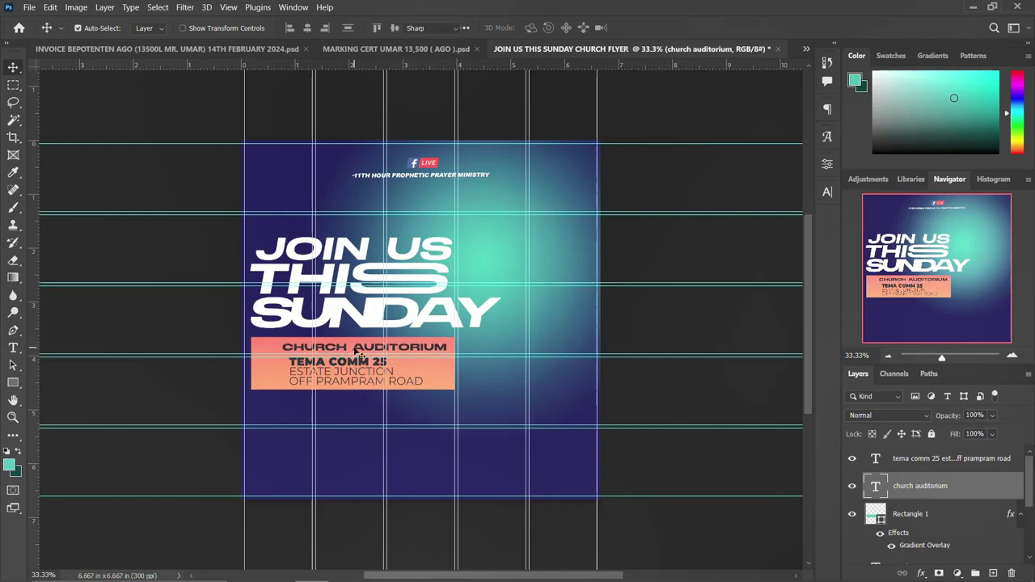
Delete the word CHURCH so the heading reads AUDITORIUM again.
key("t")
left_click_drag(306, 346, 351, 347)
left_click_drag(245, 348, 245, 348)
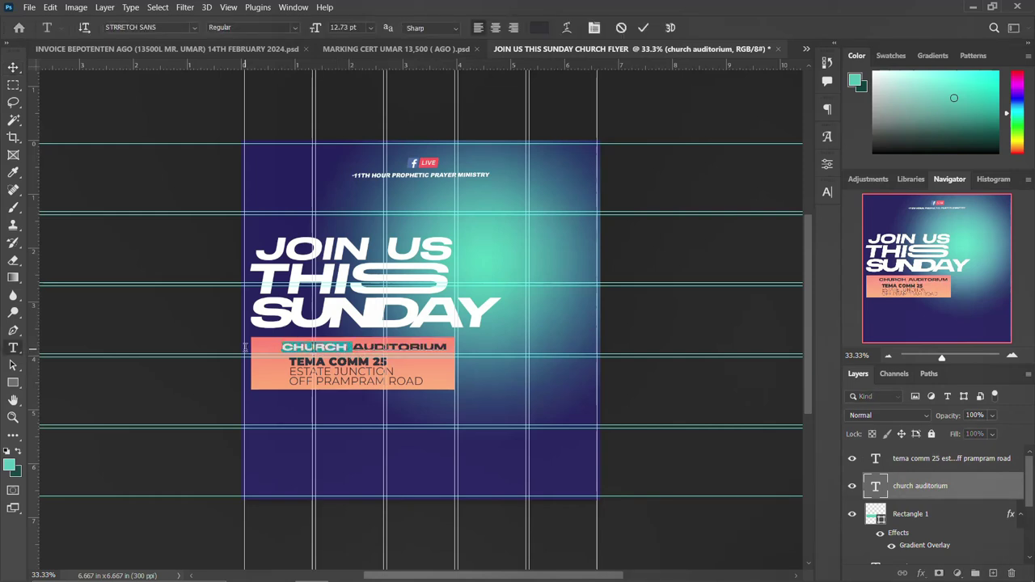
key("Delete")
key("ctrl+Return")
key("v")
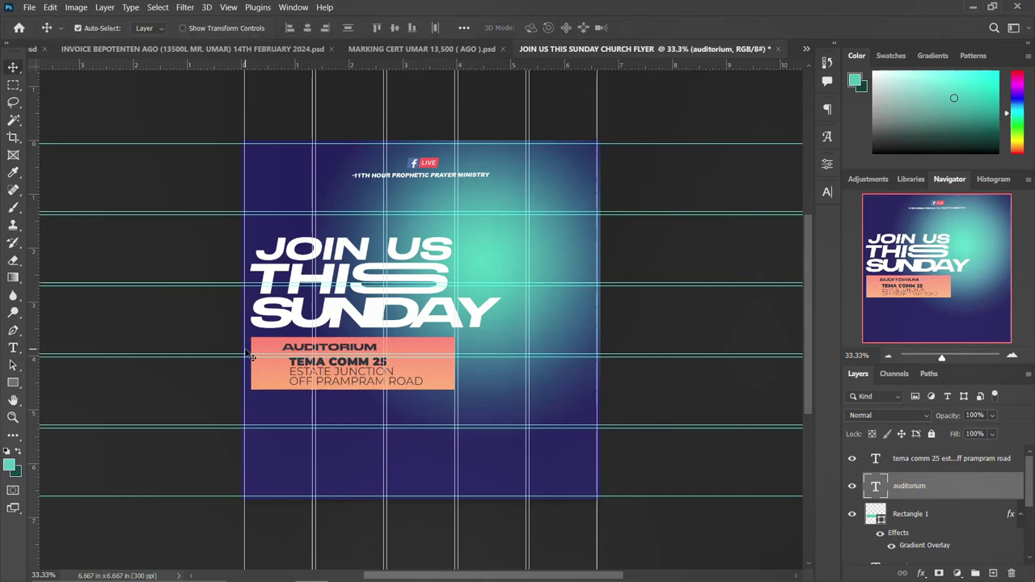
Scale AUDITORIUM up about 127% to span the bar and nudge the address up.
key("ctrl+t")
mouse_move(379, 350)
left_mouse_down()
mouse_move(392, 348)
mouse_move(339, 348)
mouse_move(375, 349)
left_mouse_up()
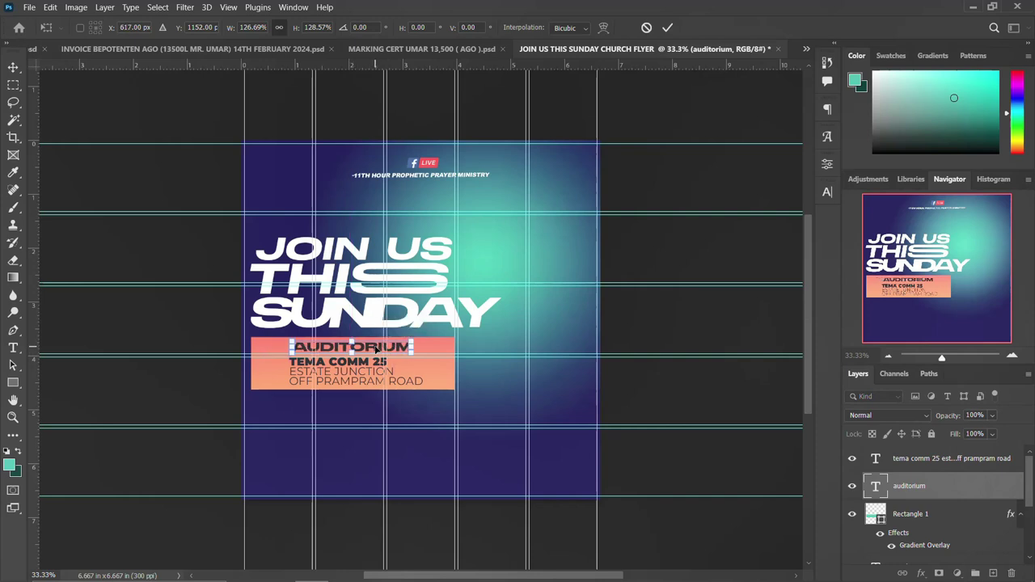
key("Return")
left_click(361, 370)
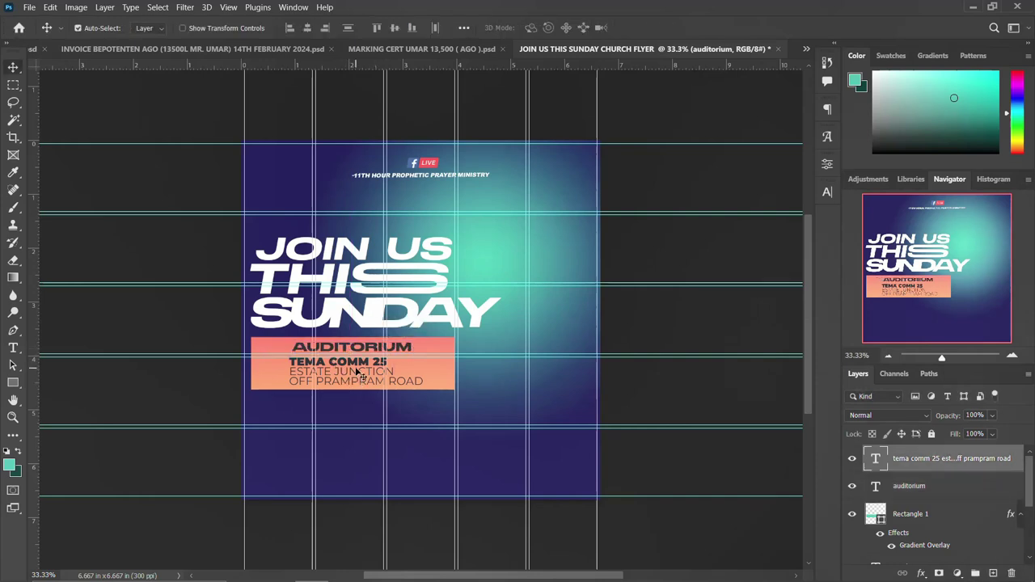
key("Up")
key("Up")
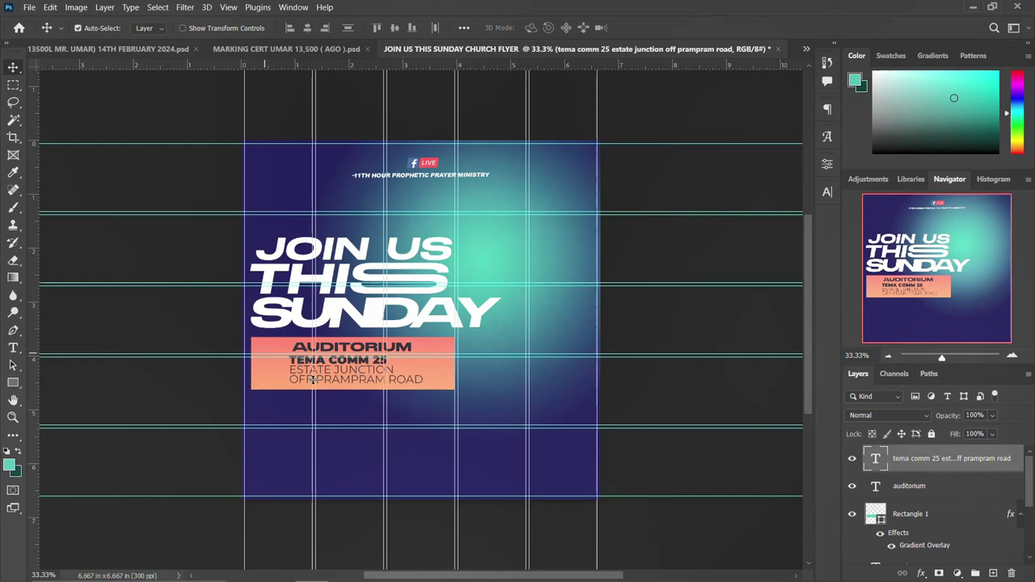
Select the black location-pin image in GRAPHIC DESIGN RESOURCES and drag it into the Photoshop flyer.
mouse_move(348, 575)
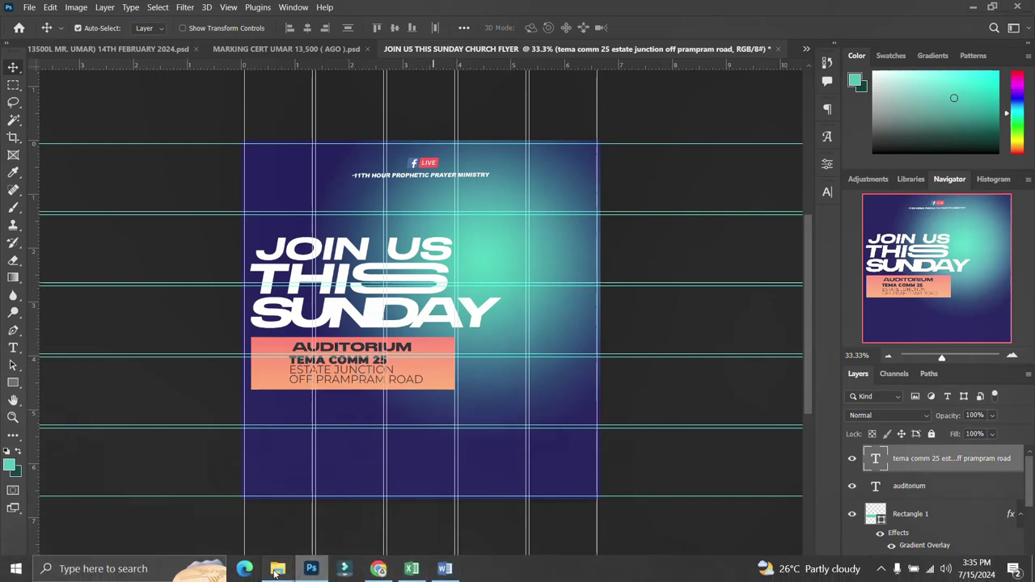
mouse_move(277, 573)
left_click(312, 500)
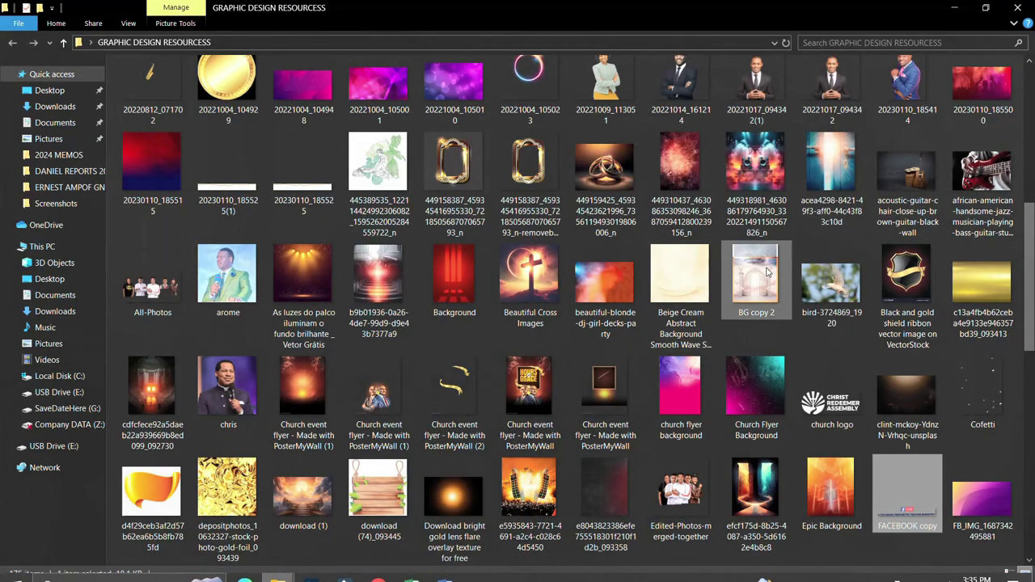
scroll(768, 273, "up", 5)
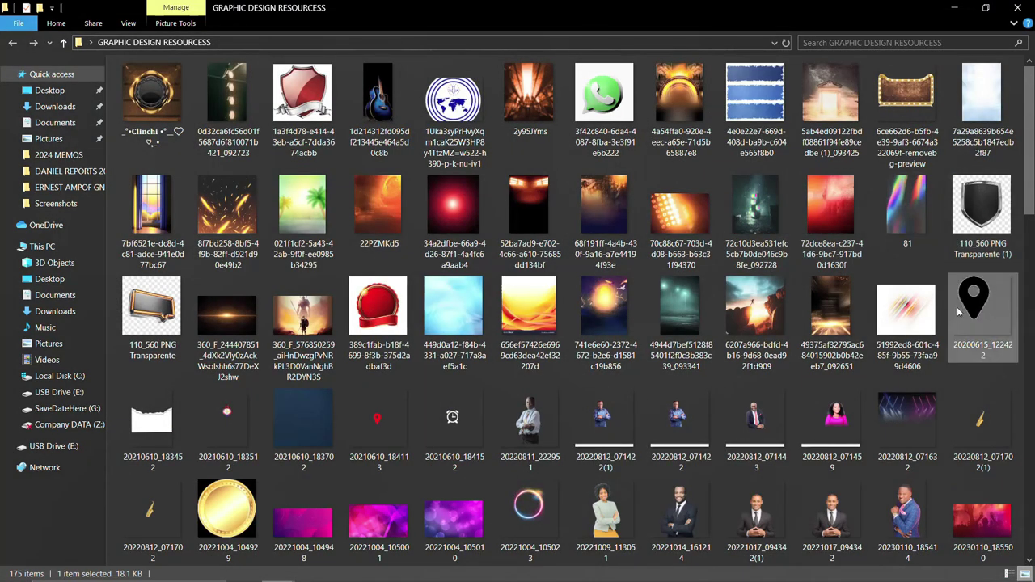
left_click(971, 306)
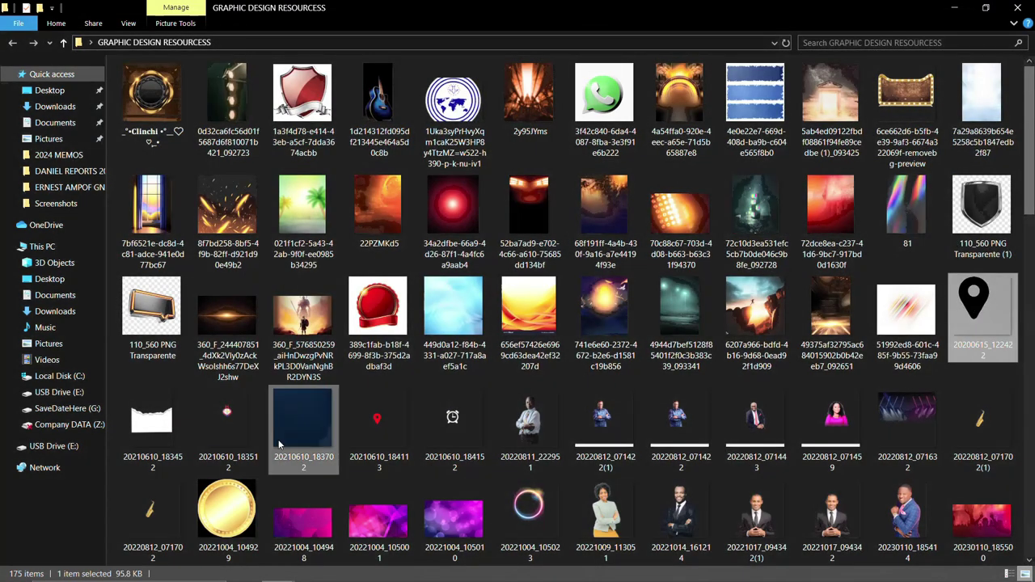
left_click_drag(983, 303, 359, 394)
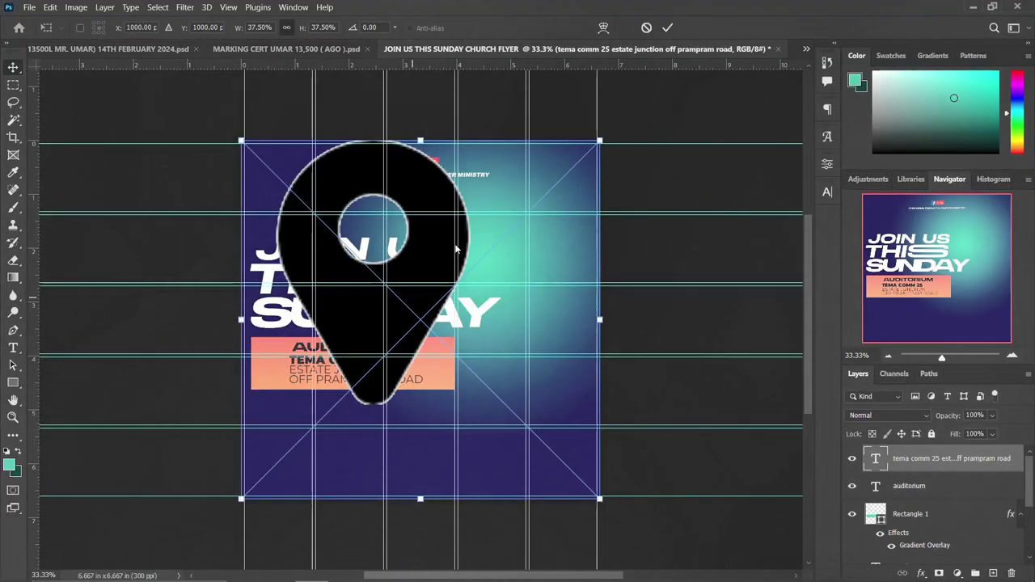
Scale the pin to icon size, colour it white with Color Overlay, and set it beside the address.
left_click_drag(599, 141, 423, 310)
key("Return")
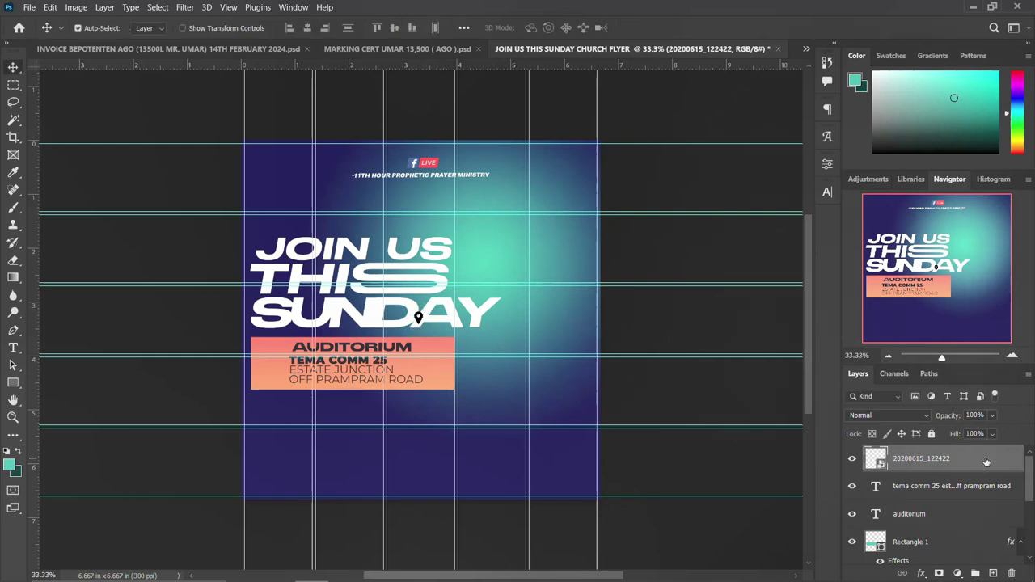
double_click(1011, 461)
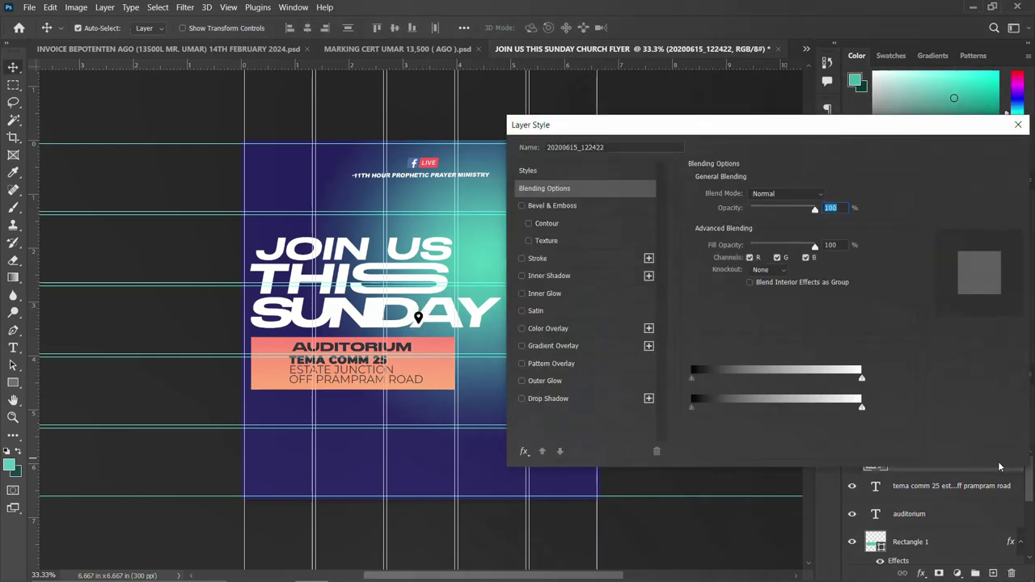
left_click(551, 328)
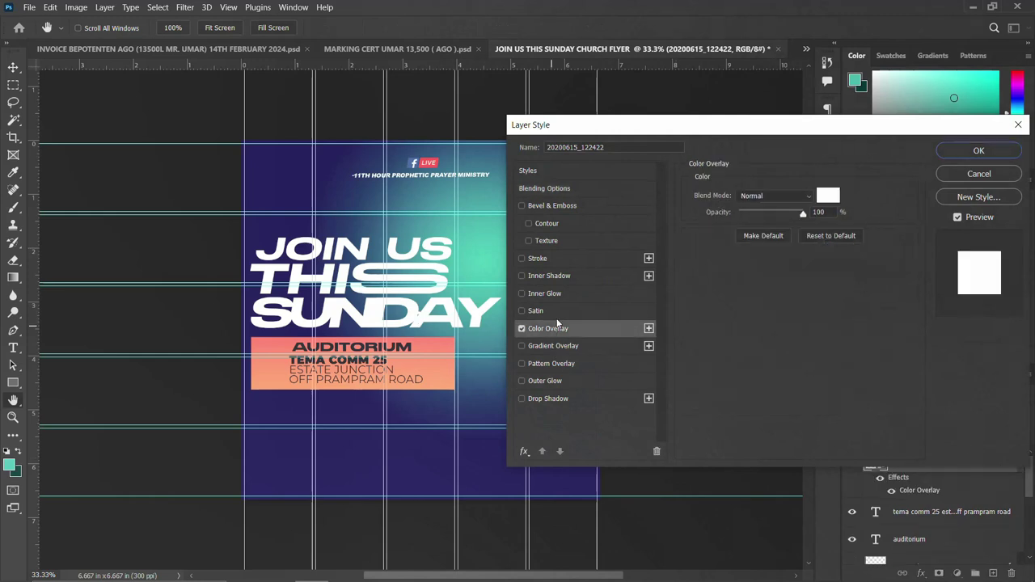
left_click(996, 157)
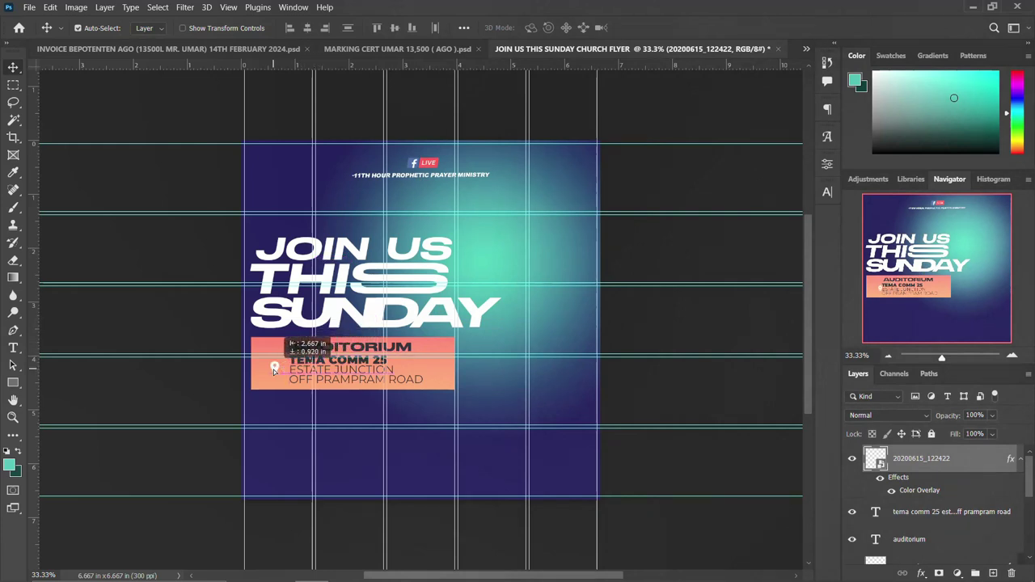
left_click_drag(277, 368, 271, 371)
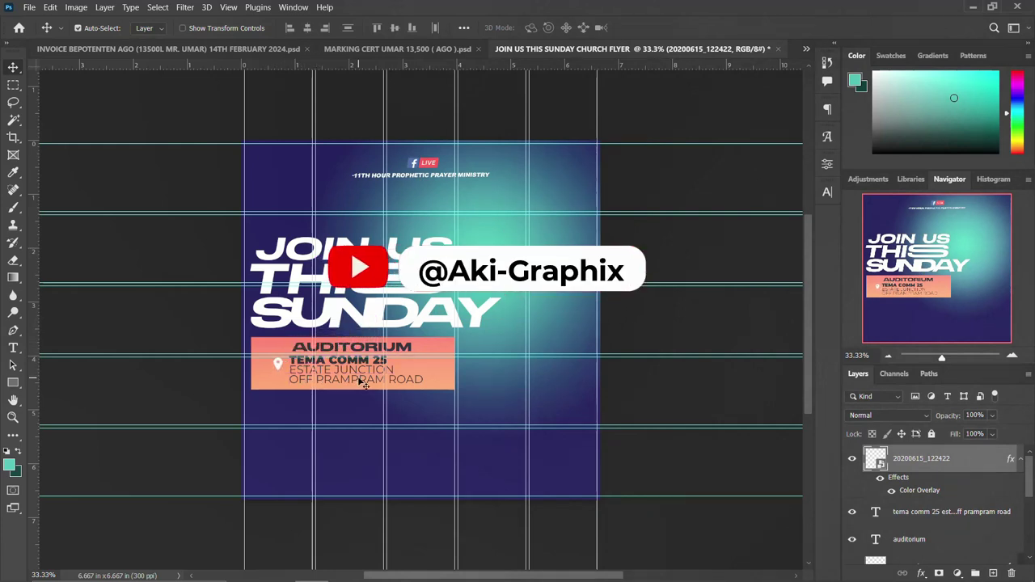
left_click(1020, 459)
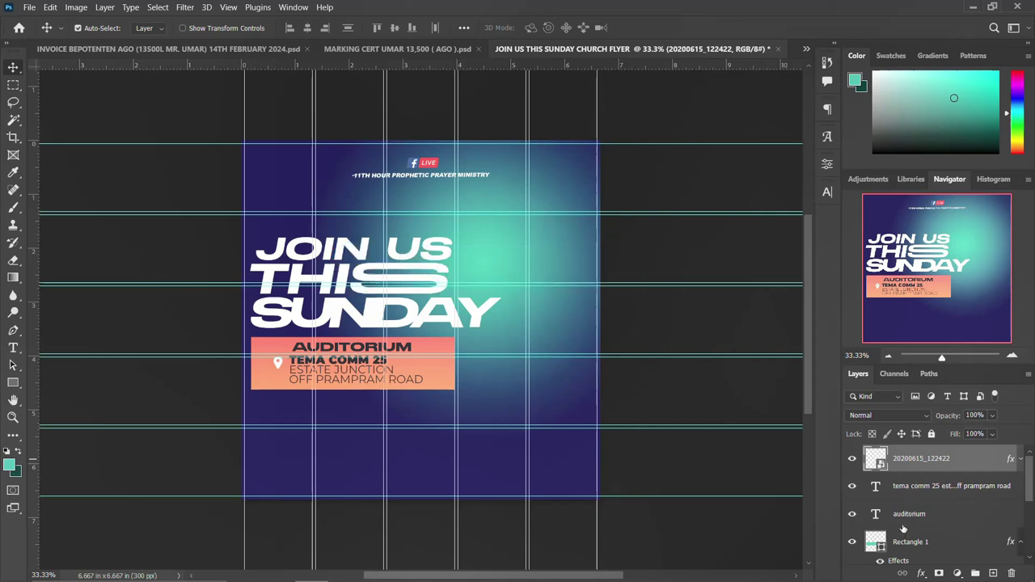
Group the join us, thiss and sunday text layers into a group named THEME.
scroll(905, 534, "down", 3)
scroll(905, 539, "down", 1)
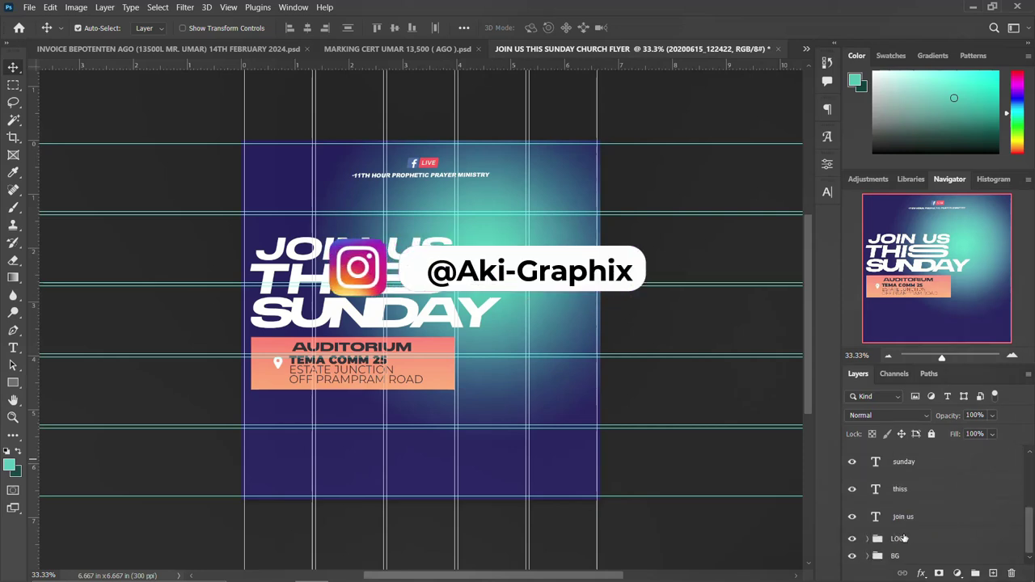
left_click(903, 522)
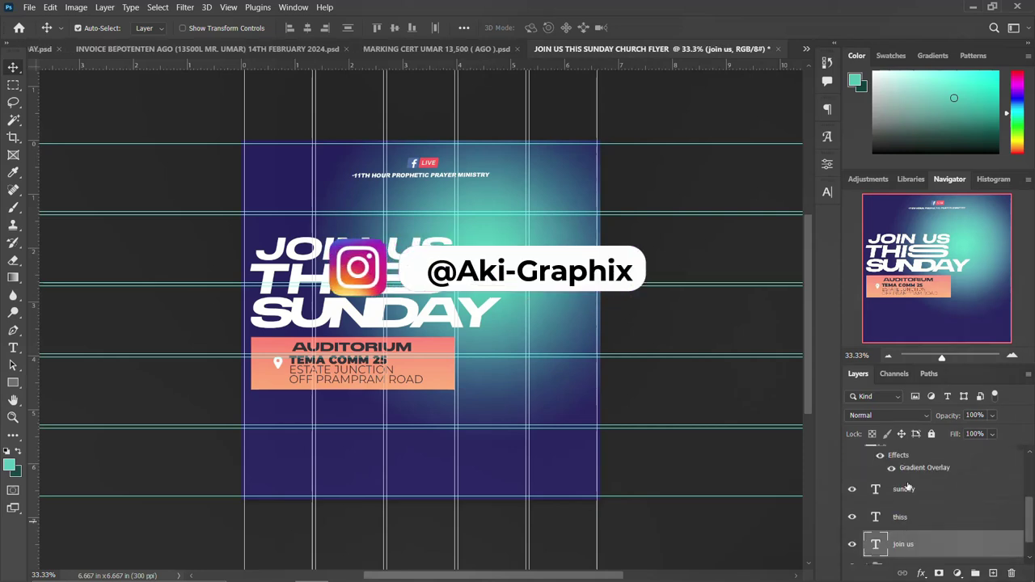
left_click(905, 491, "shift")
key("ctrl+g")
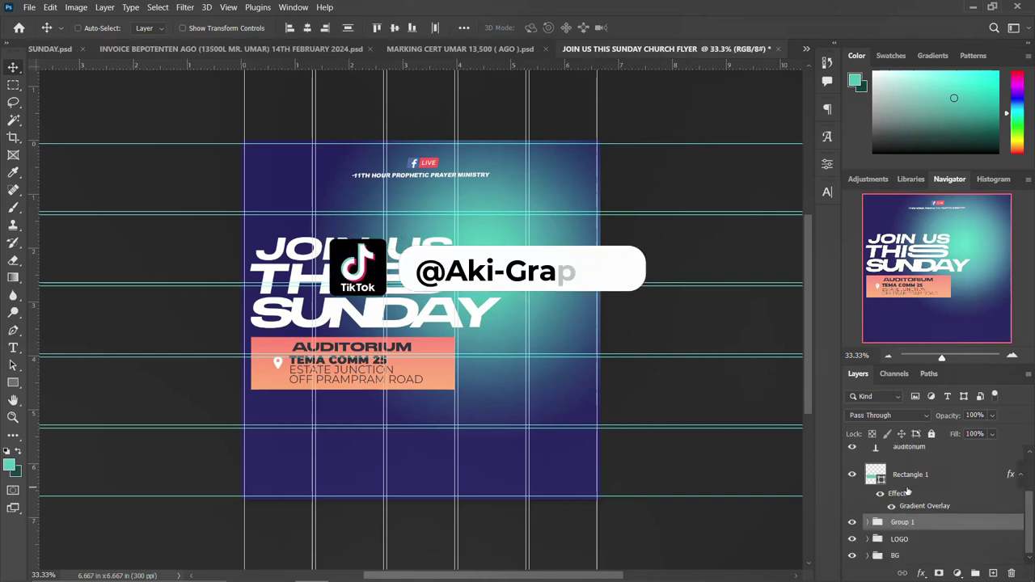
key("ctrl")
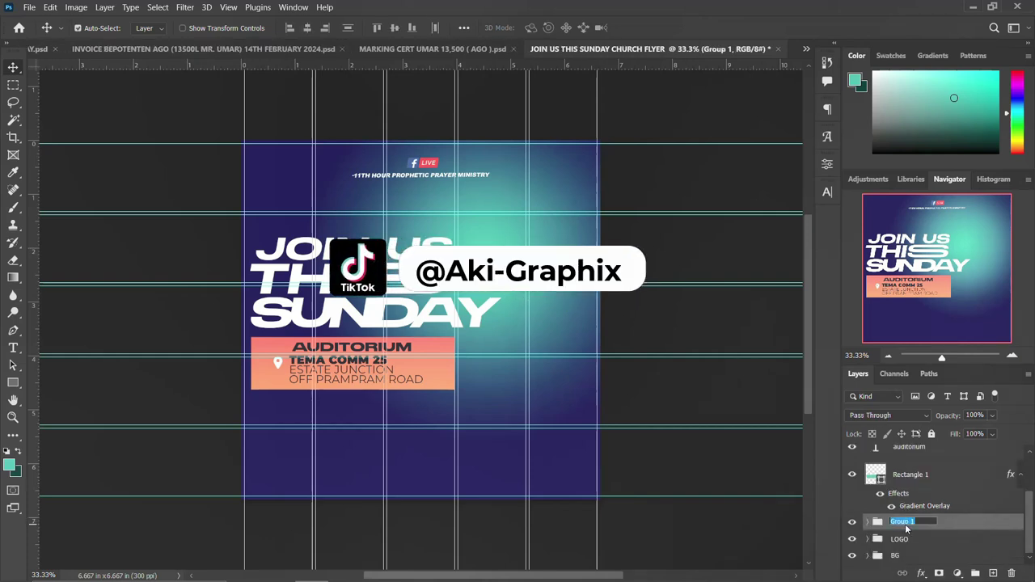
type("THEME")
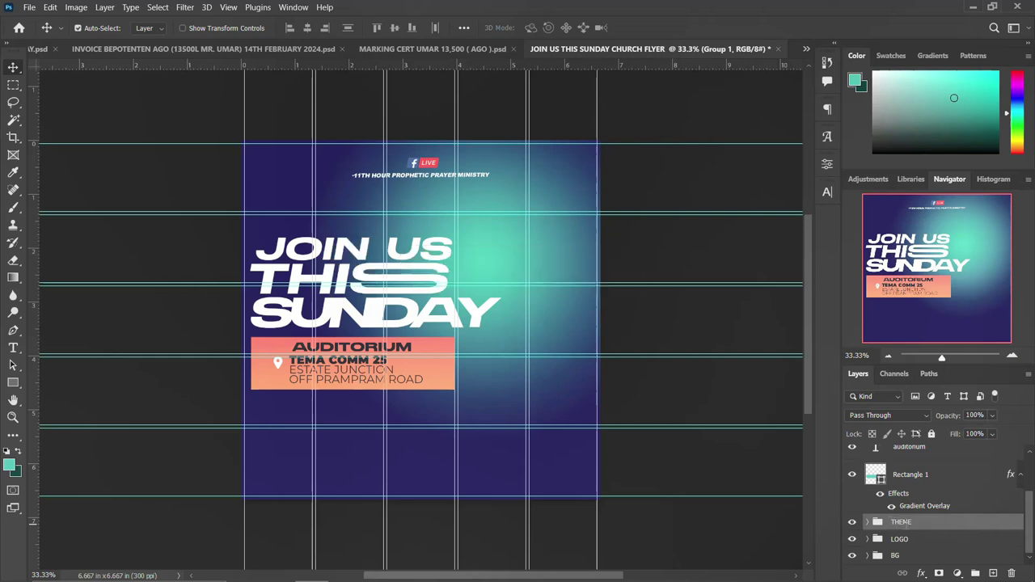
left_click(945, 481)
Group the venue bar layers down to Rectangle 1 into a group named LOCATION.
scroll(944, 479, "up", 2)
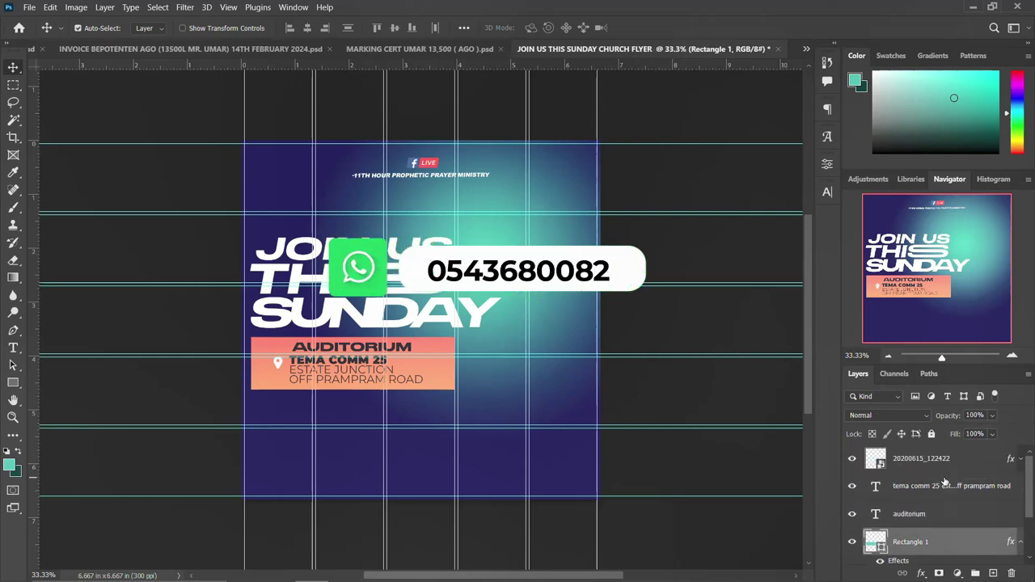
left_click(940, 470, "shift")
key("ctrl+g")
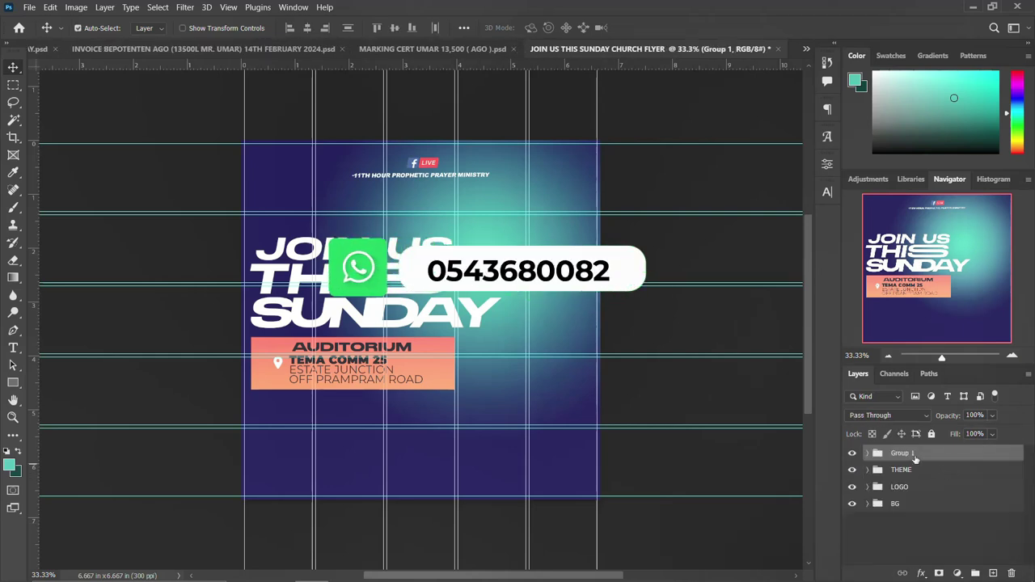
double_click(900, 454)
type("ION")
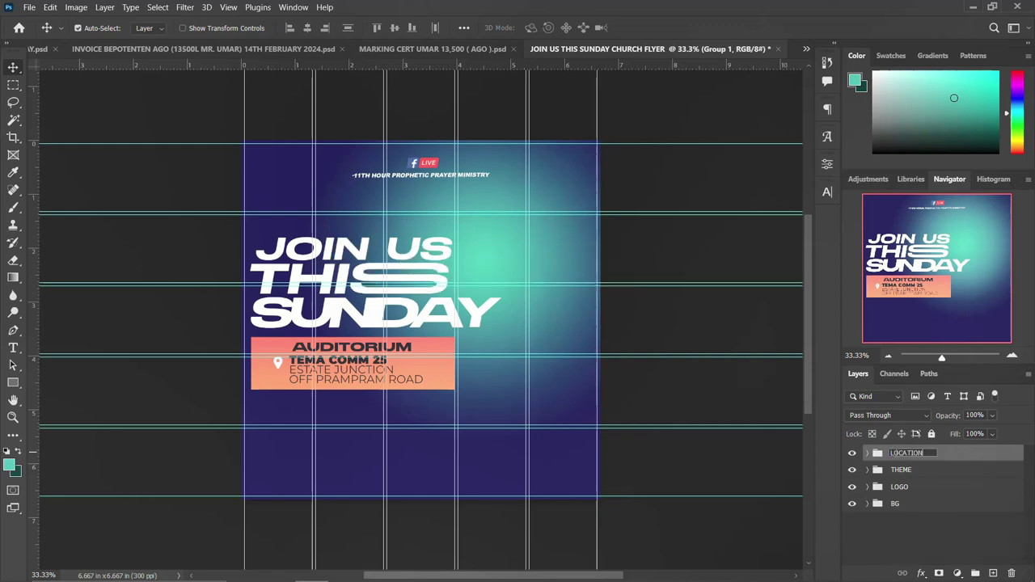
key("Return")
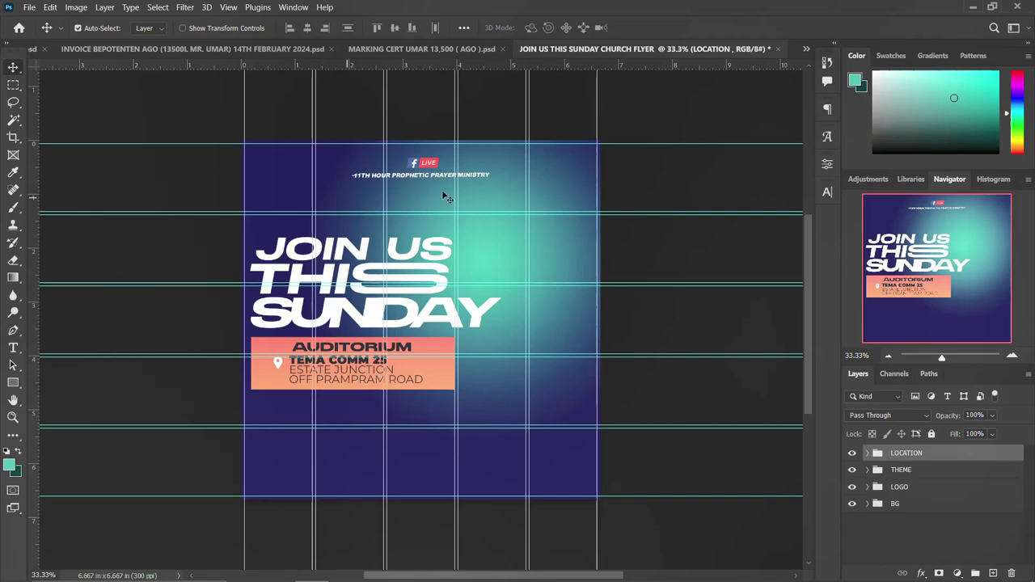
Draw a small rectangle below the venue bar and paste the copied gradient layer style onto it.
left_click(14, 383)
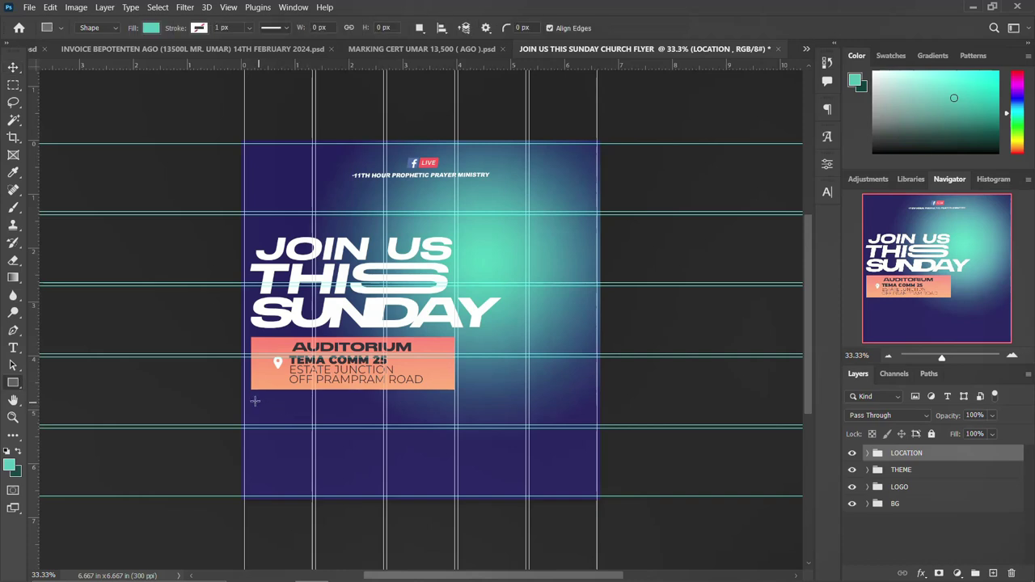
left_click_drag(254, 400, 314, 437)
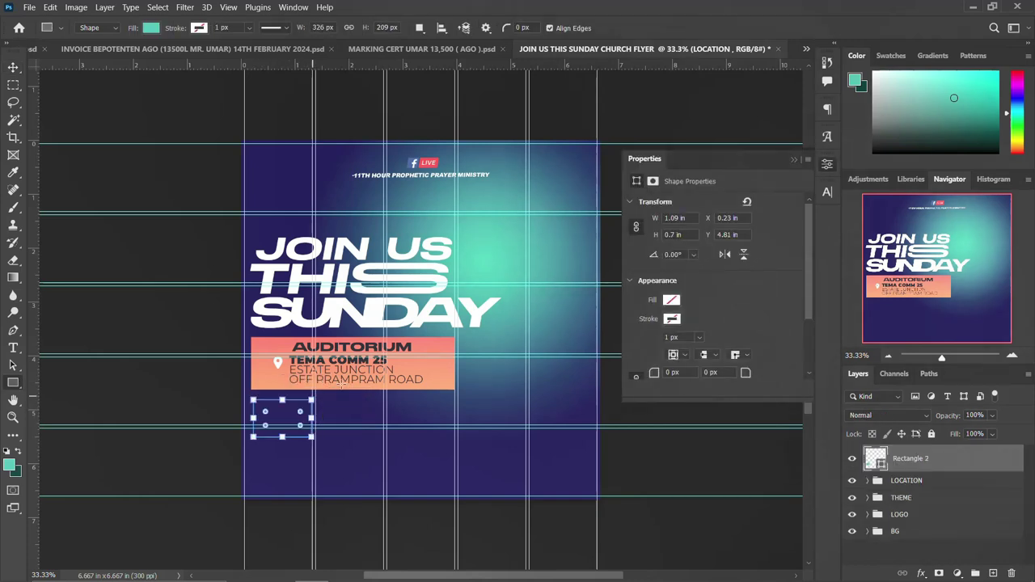
left_click(829, 165)
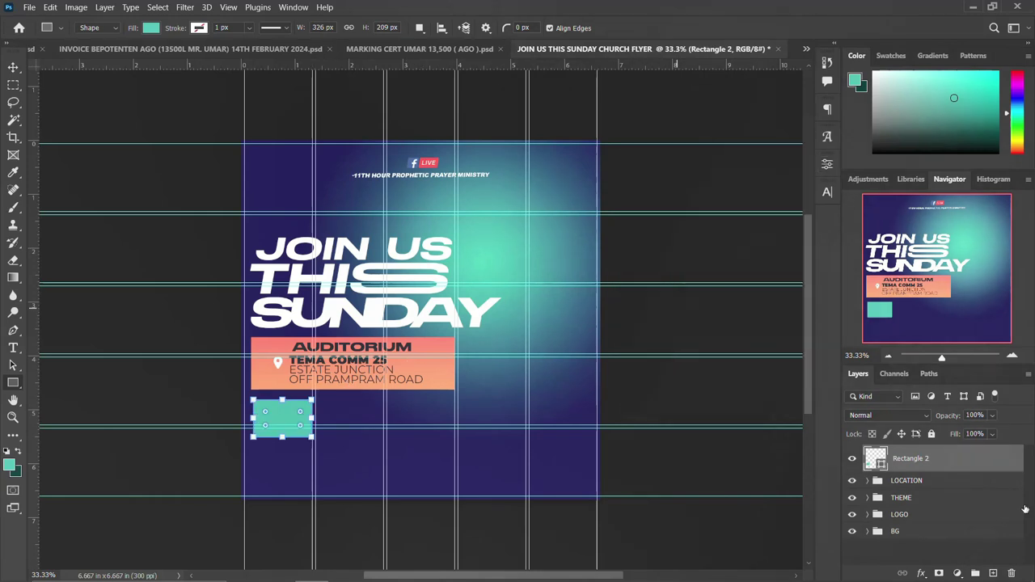
right_click(984, 460)
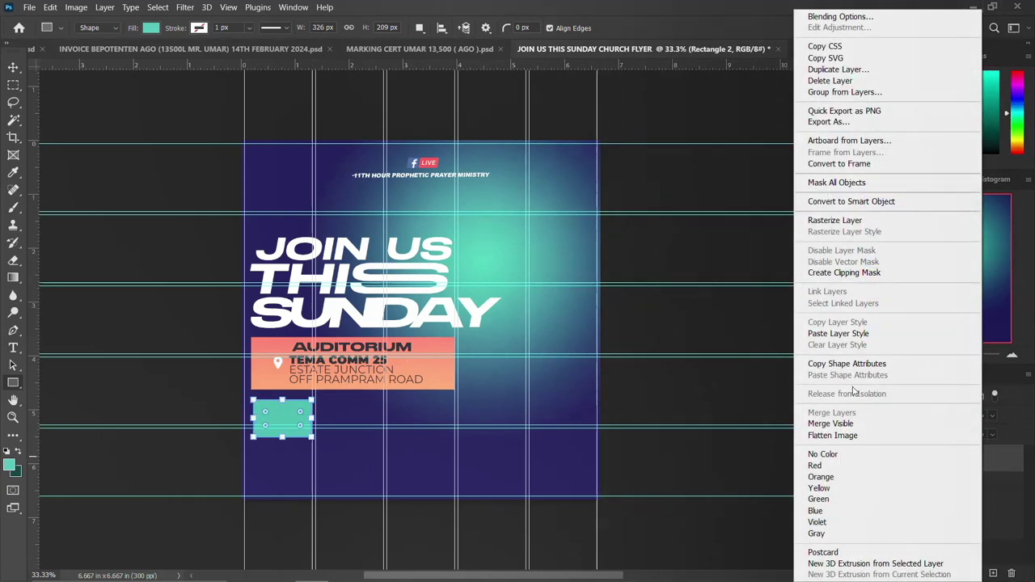
left_click(845, 334)
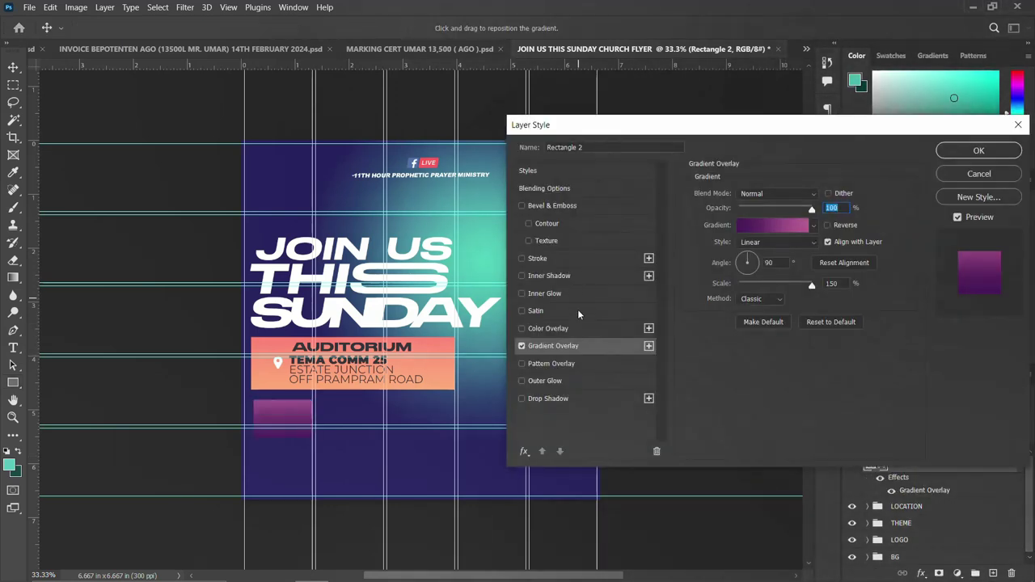
Change the Gradient Overlay stops to #3c1053 and #ad5389 and apply the style.
left_click(760, 226)
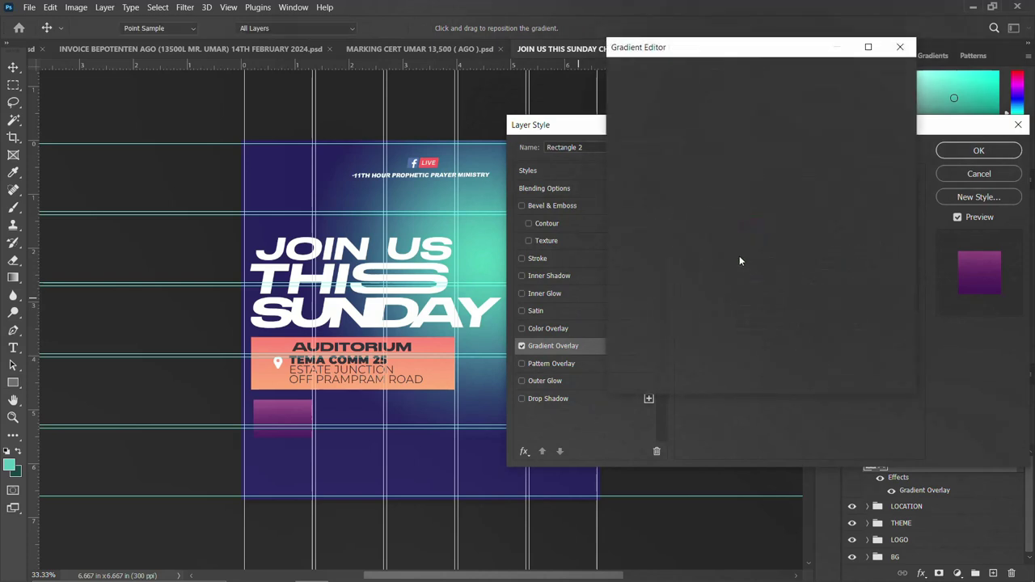
double_click(624, 302)
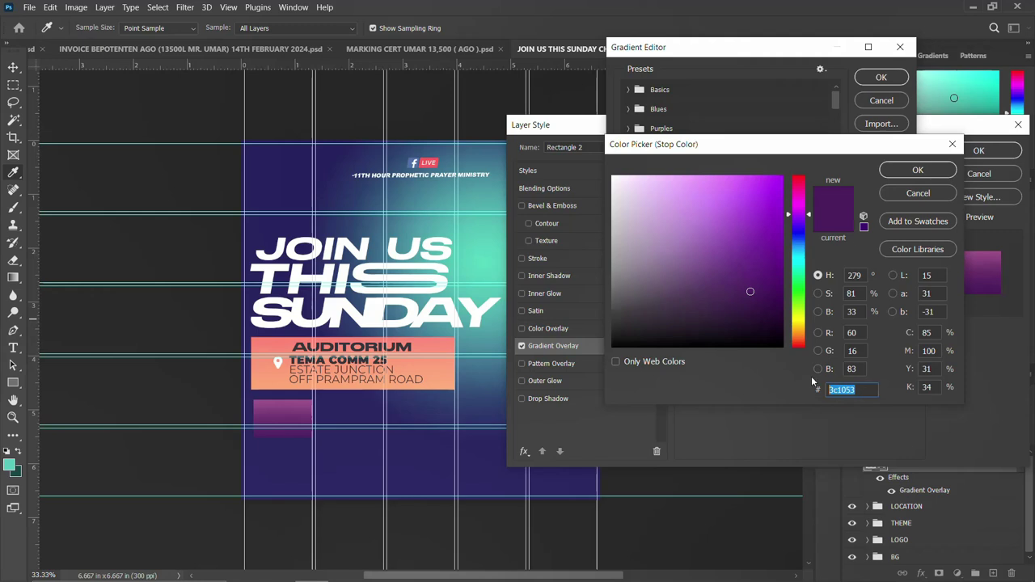
left_click(914, 173)
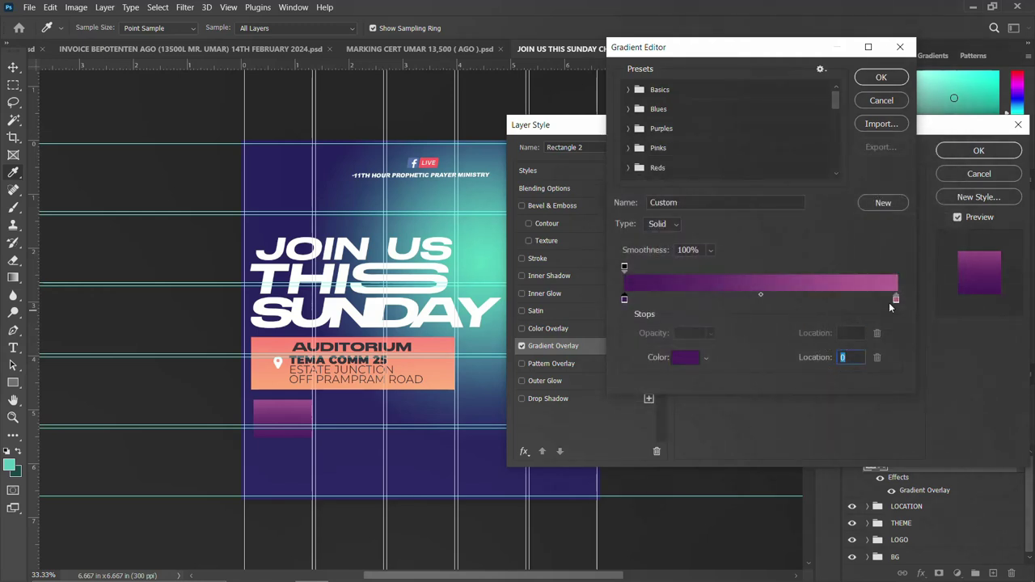
left_click(895, 298)
left_click(686, 356)
left_click(867, 387)
left_click_drag(867, 387, 817, 389)
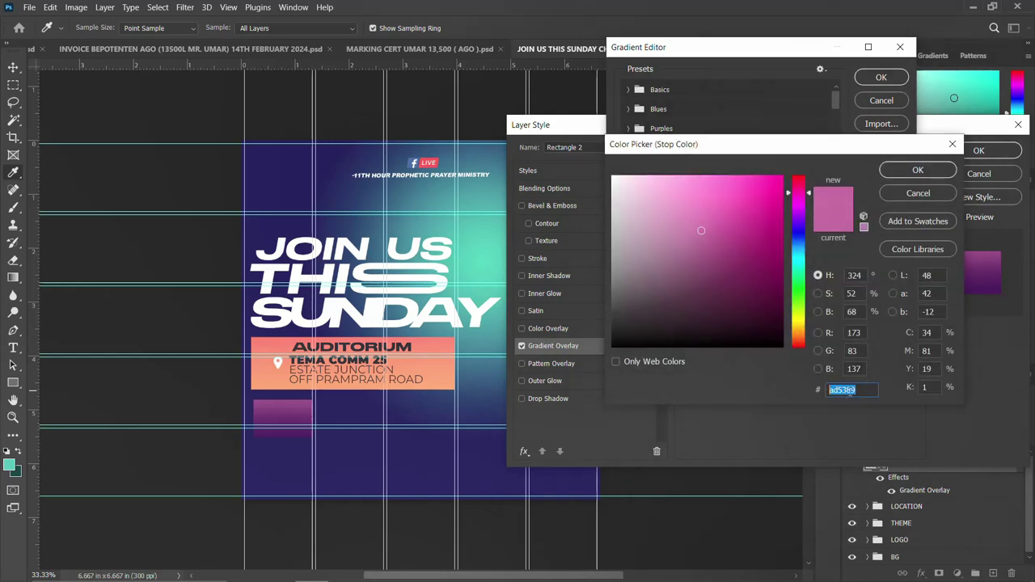
left_click_drag(860, 390, 818, 391)
left_click(918, 171)
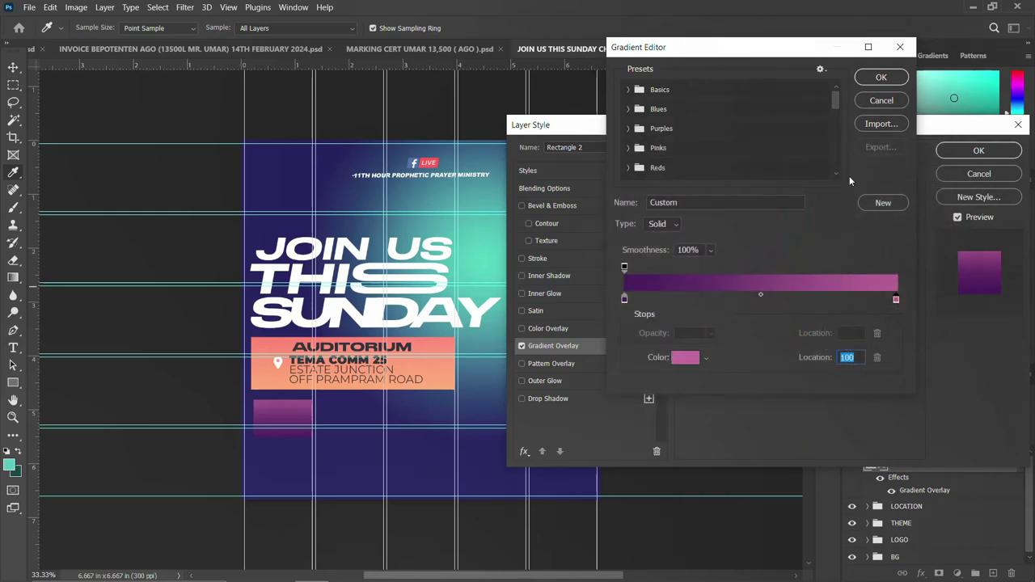
left_click(881, 78)
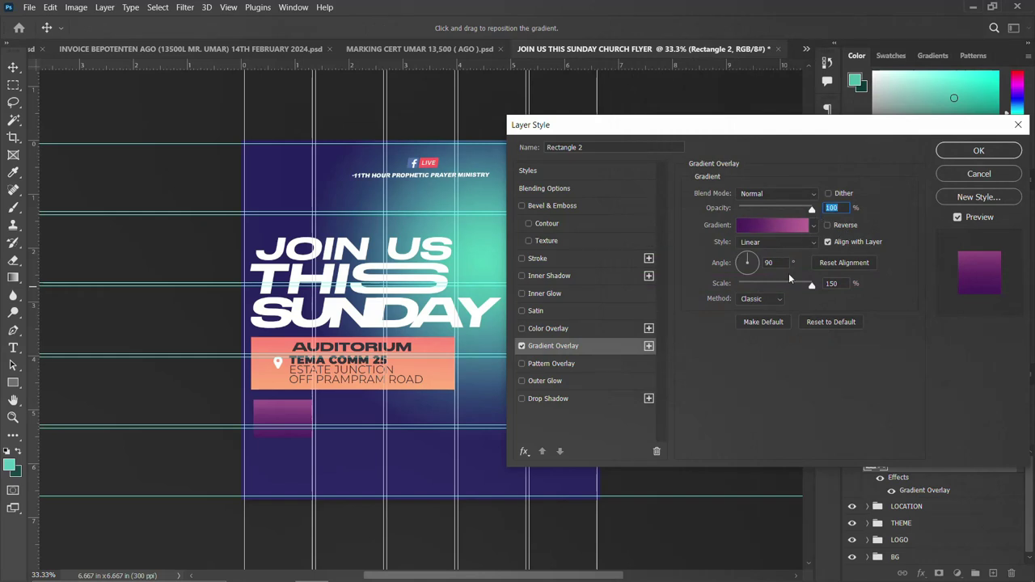
left_click(967, 153)
Add an 8PM text layer on the box and enlarge it to about 173%.
key("t")
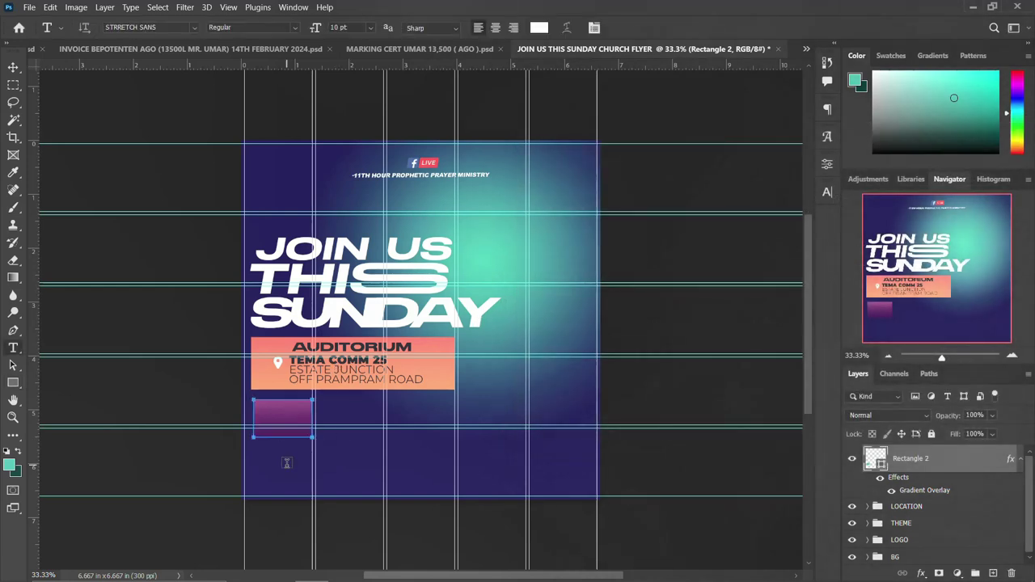
left_click(285, 463)
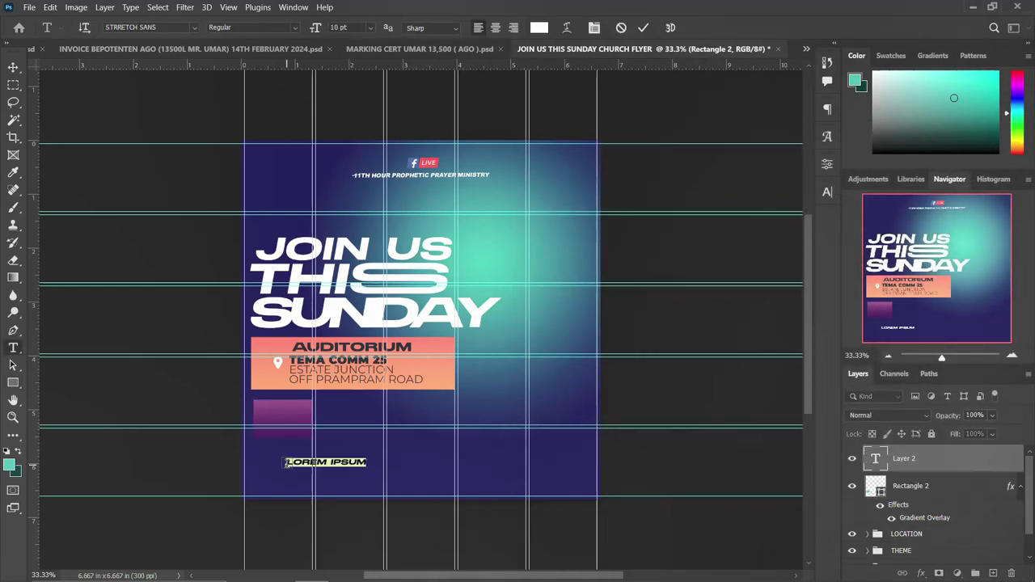
key("BackSpace")
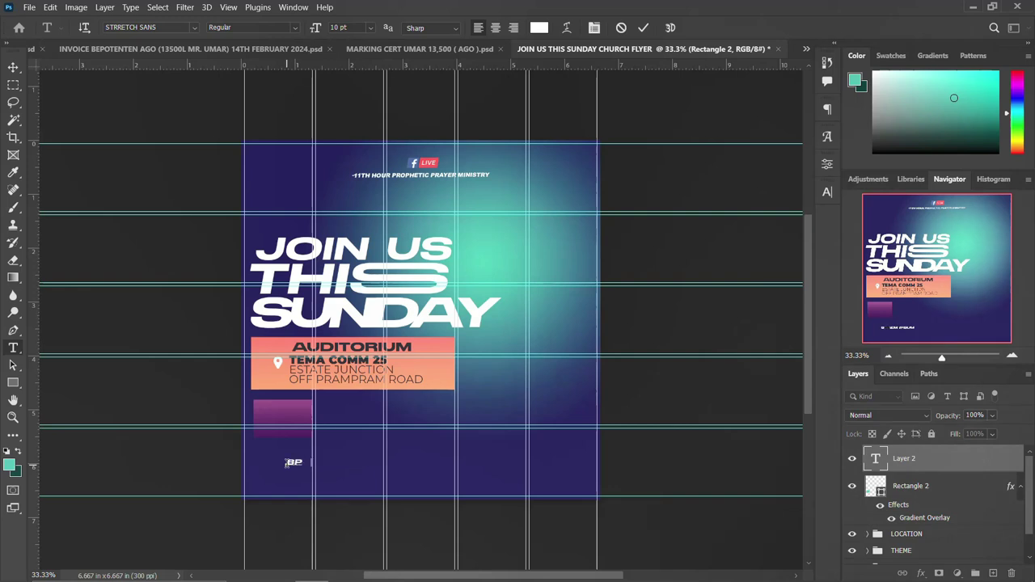
key("ctrl+Return")
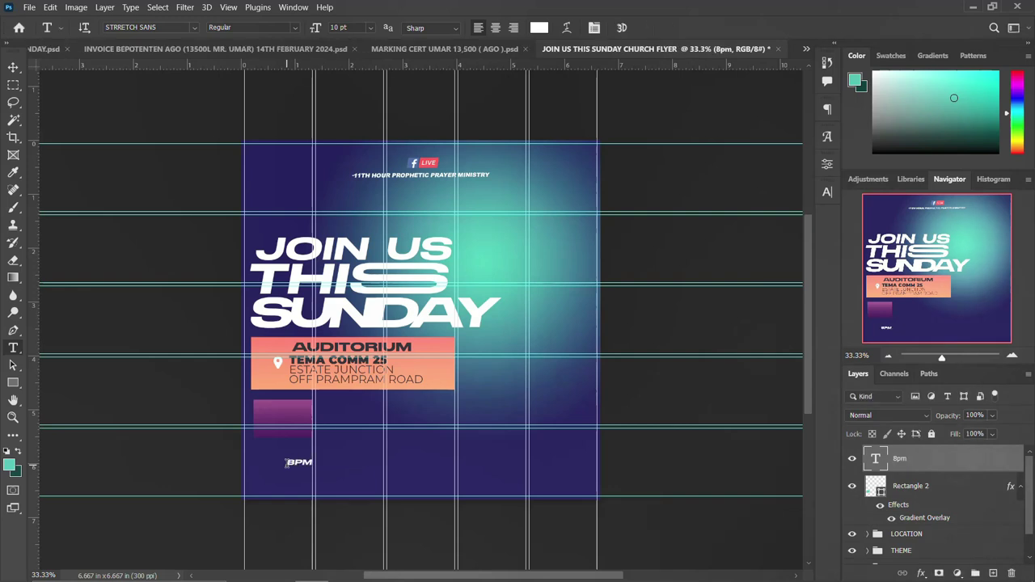
key("ctrl+t")
left_click_drag(313, 471, 288, 421)
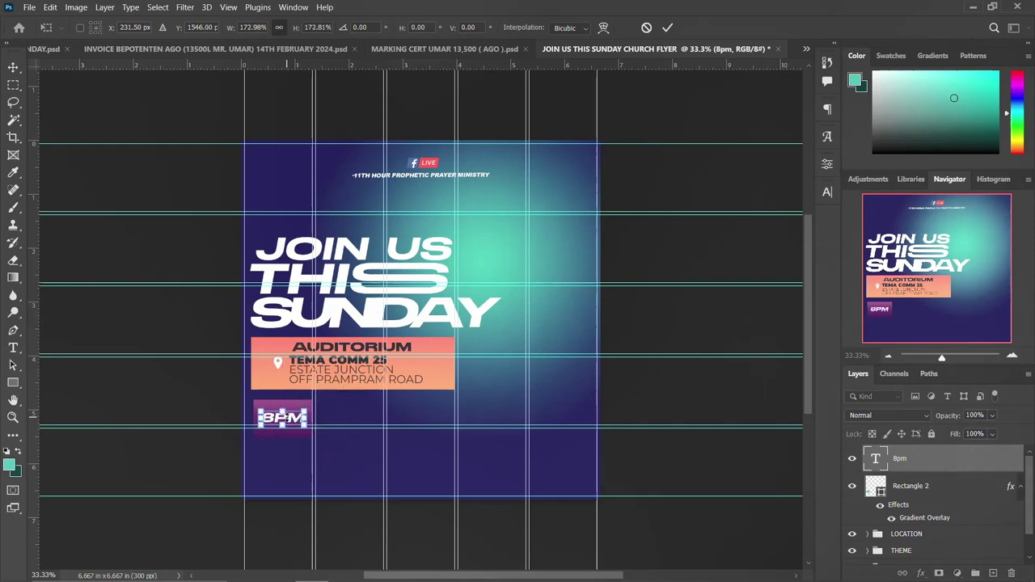
key("Return")
Centre 8PM horizontally and vertically on the purple box and group it with Rectangle 2.
left_click(871, 488, "ctrl")
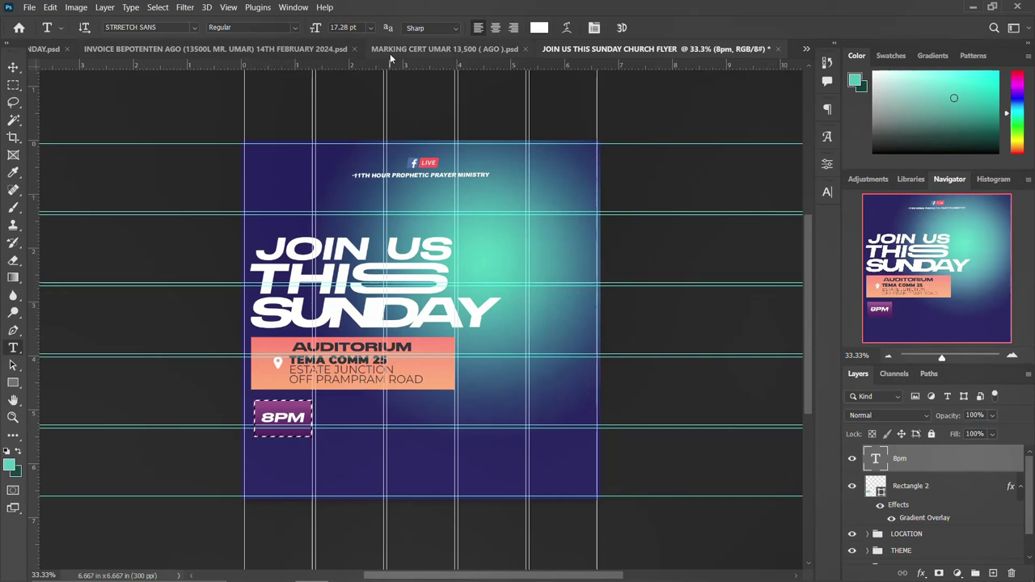
key("v")
left_click(306, 29)
left_click(394, 29)
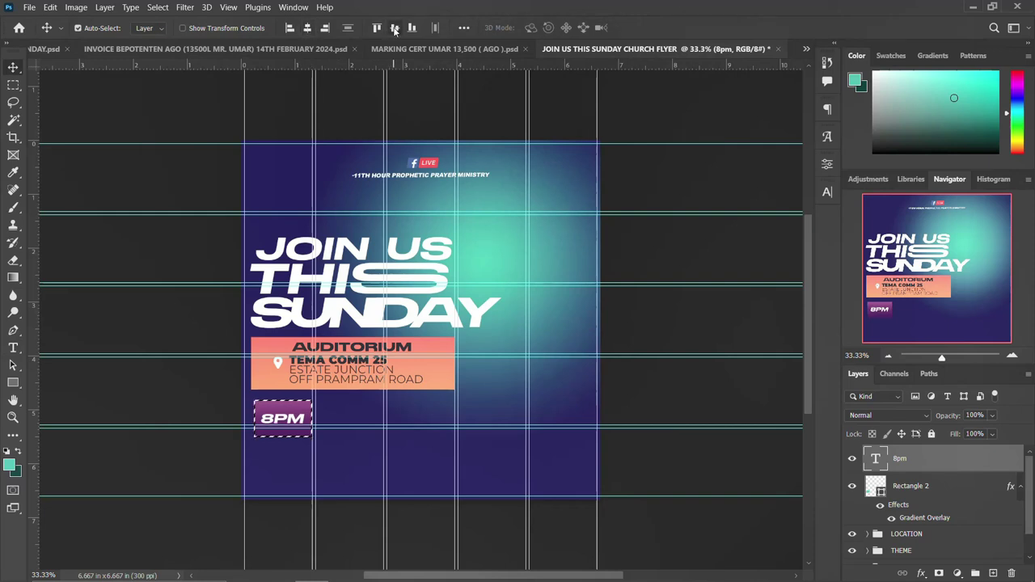
key("ctrl+d")
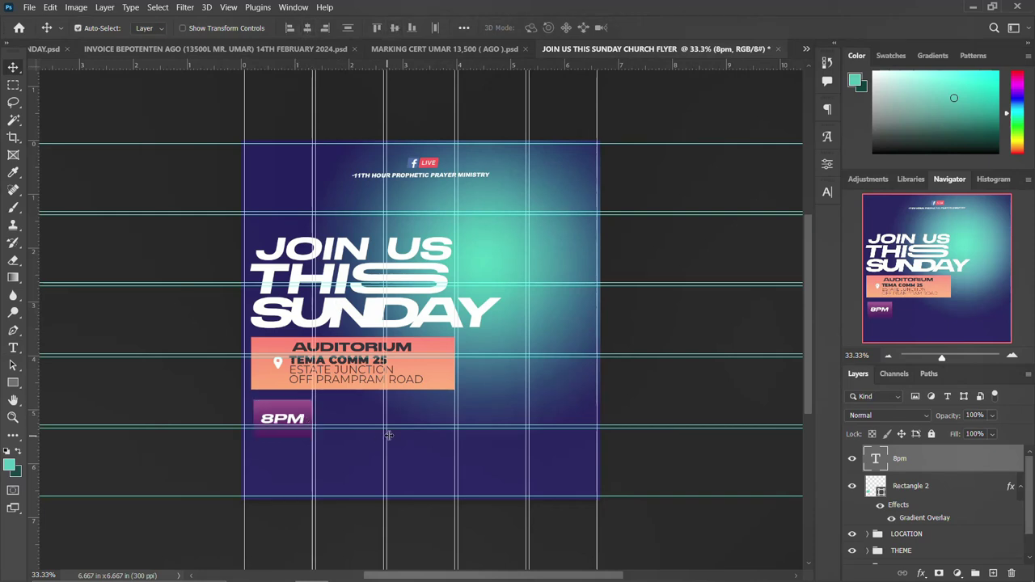
left_click(1021, 487)
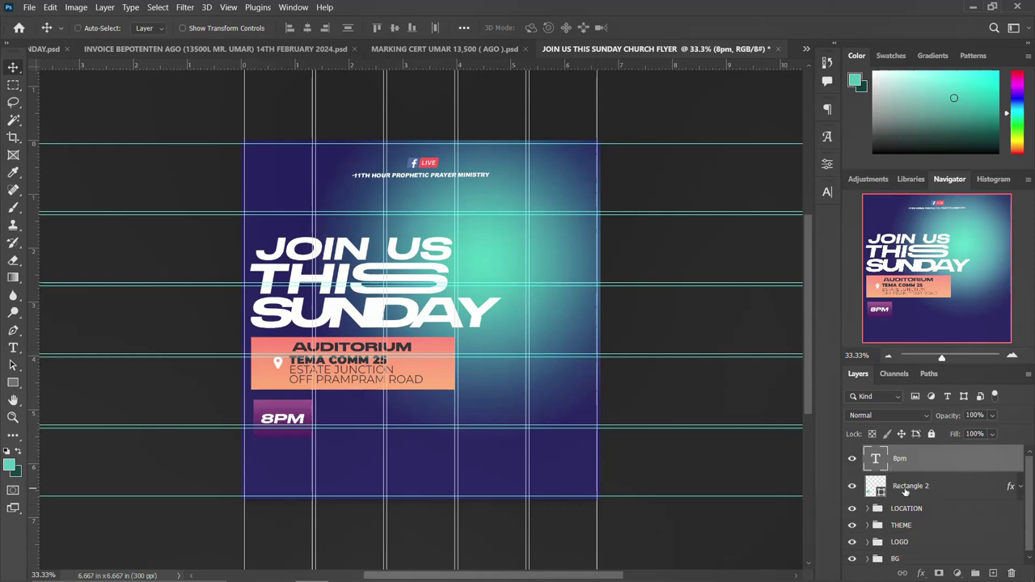
left_click(905, 486, "shift")
key("ctrl+g")
Name the group TIME, duplicate it, and nudge the copy to the right.
double_click(902, 454)
type("T")
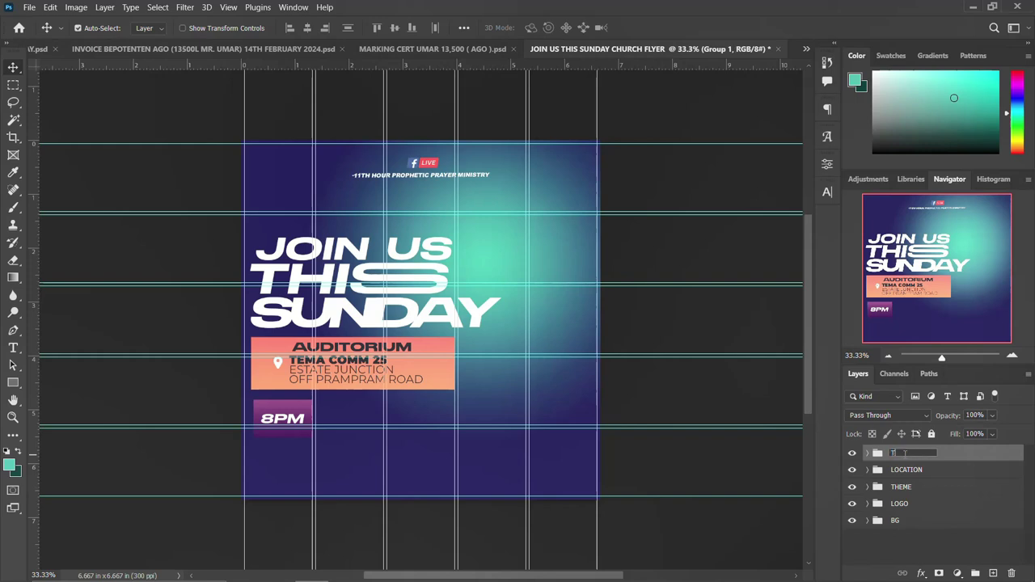
type("IME")
key("Return")
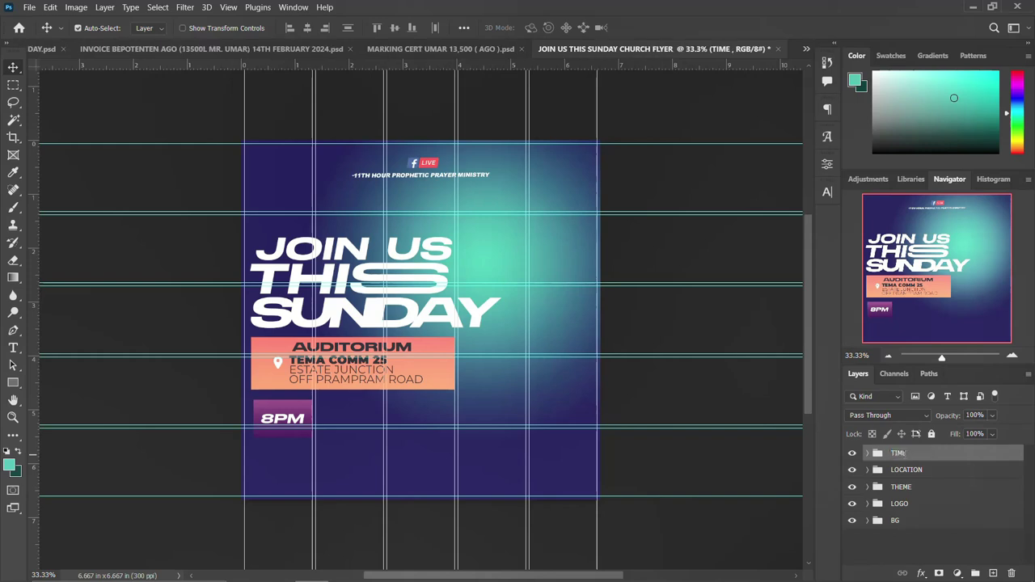
key("ctrl+j")
key("shift+Right")
key("shift+Right")
key("shift+Right")
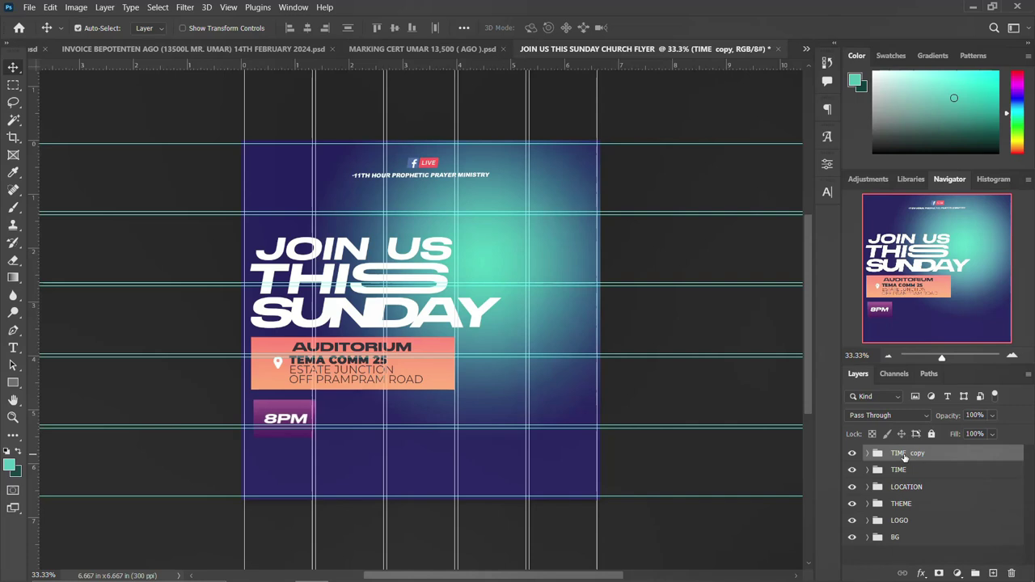
key("shift+Right")
key("shift+Right")
key("shift+Right")
key("shift+Right")
key("shift+Right")
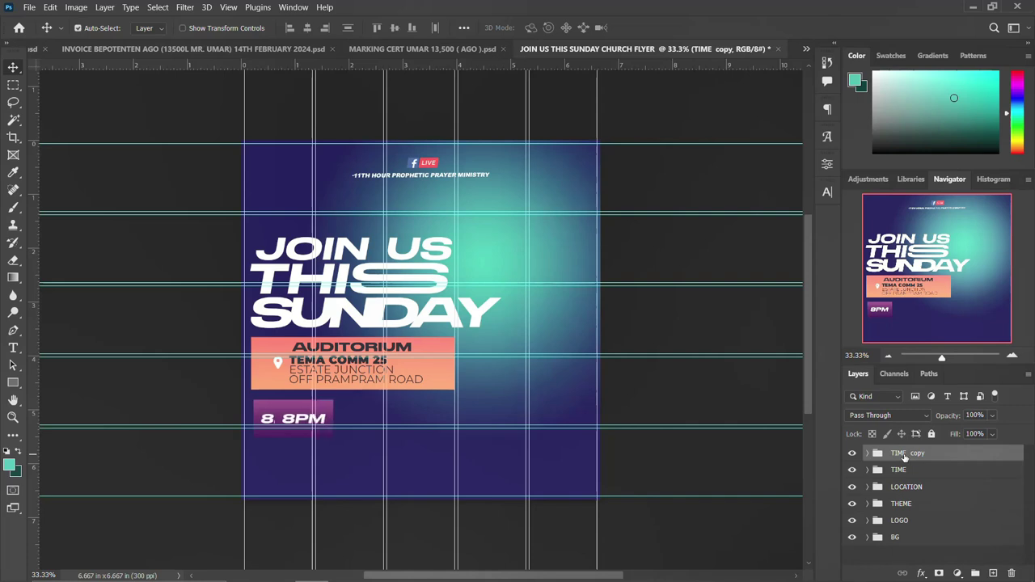
key("shift+Right")
key("shift+Right")
key("shift+Right")
key("shift+Right")
key("shift+Right")
key("shift+Right")
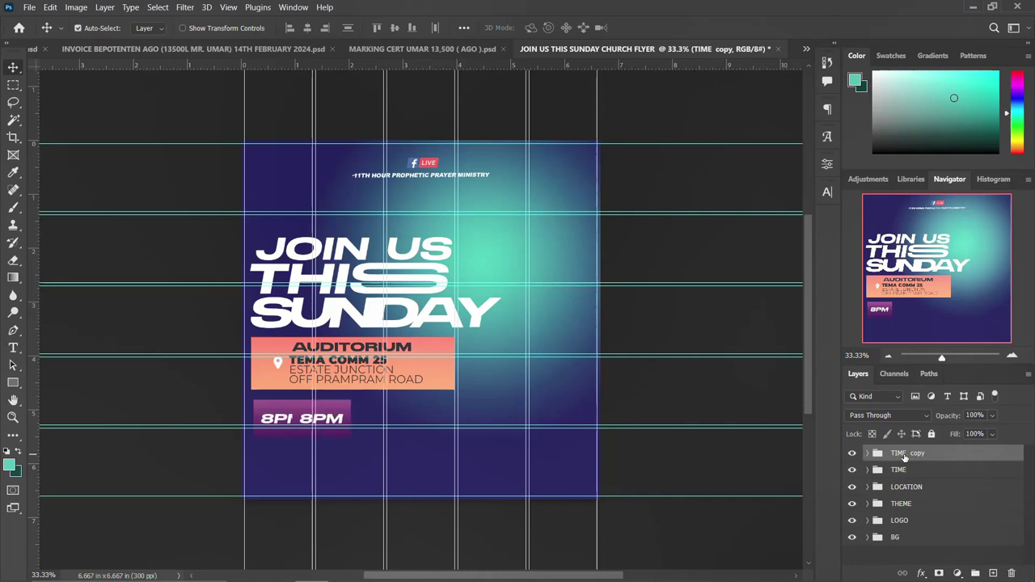
key("shift+Right")
key("shift+Right")
key("shift+Right")
key("shift+Right")
key("shift+Right")
key("shift+Right")
key("shift+Right")
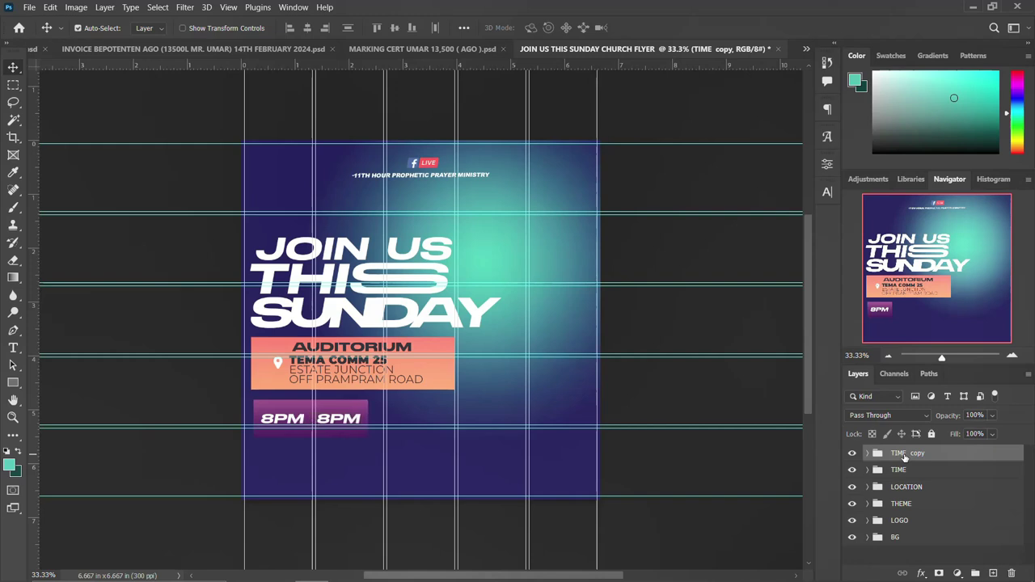
key("shift+Right")
key("shift+Right")
key("Left")
key("Left")
key("Left")
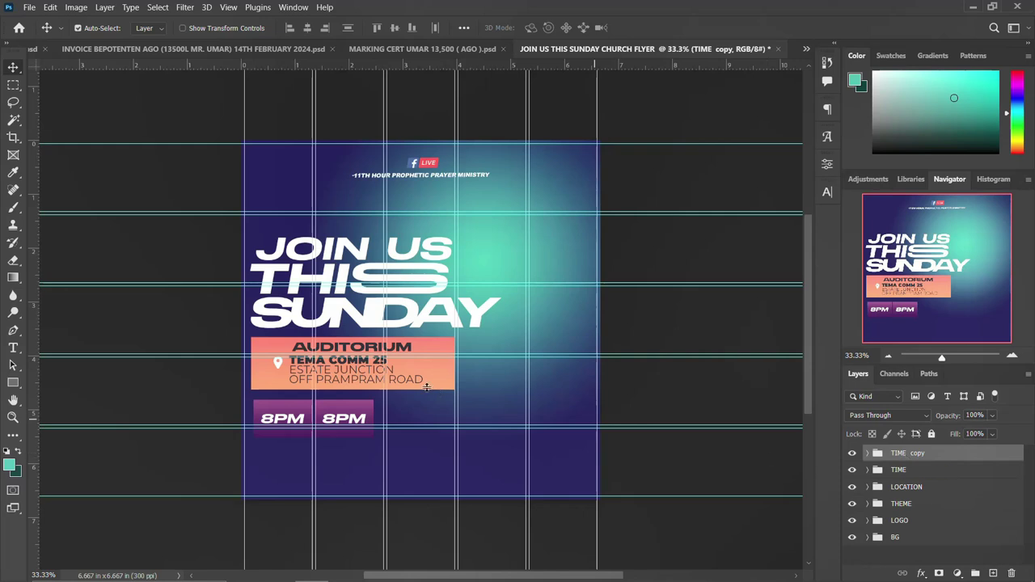
Widen the copied group's rectangle to about 244%.
left_click(352, 413)
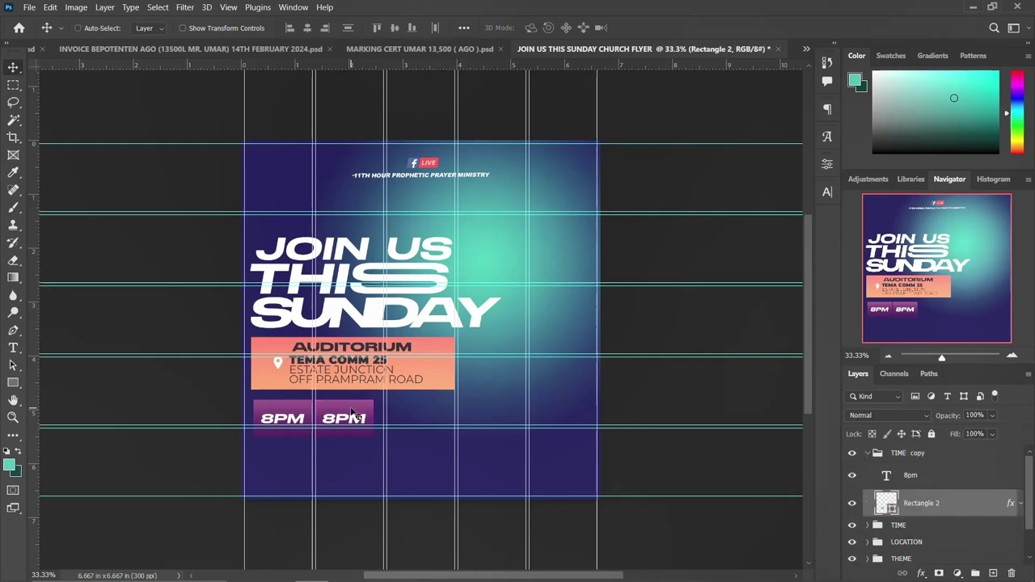
key("ctrl+t")
left_click_drag(374, 417, 458, 418)
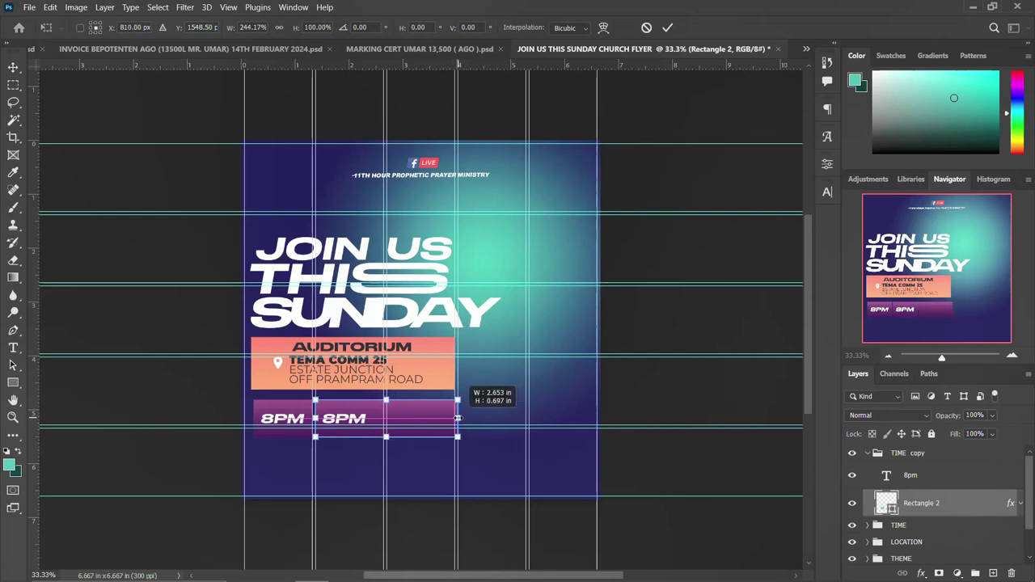
key("Return")
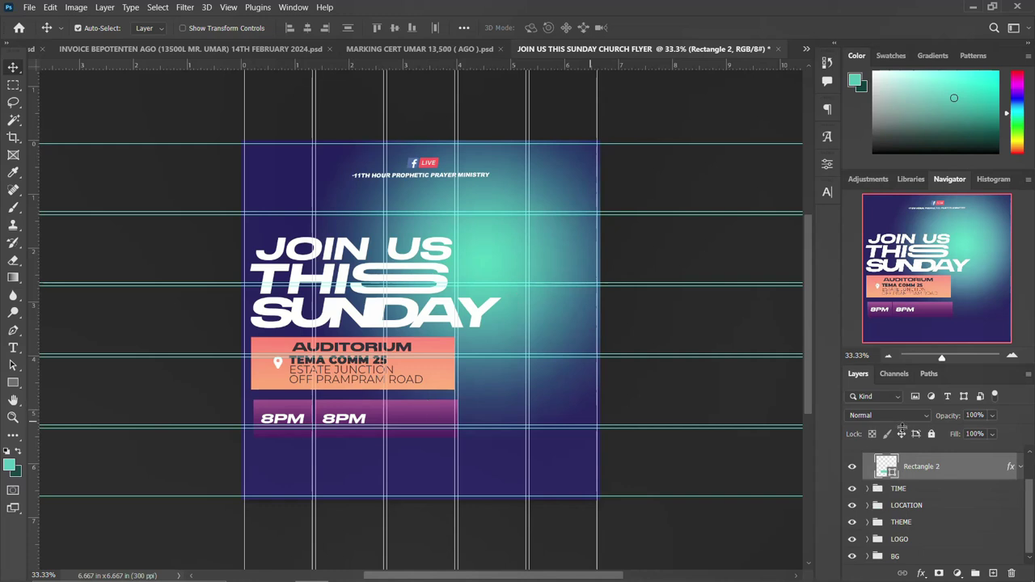
Reverse Rectangle 2's gradient overlay and drag the gradient to reposition its colours.
double_click(997, 471)
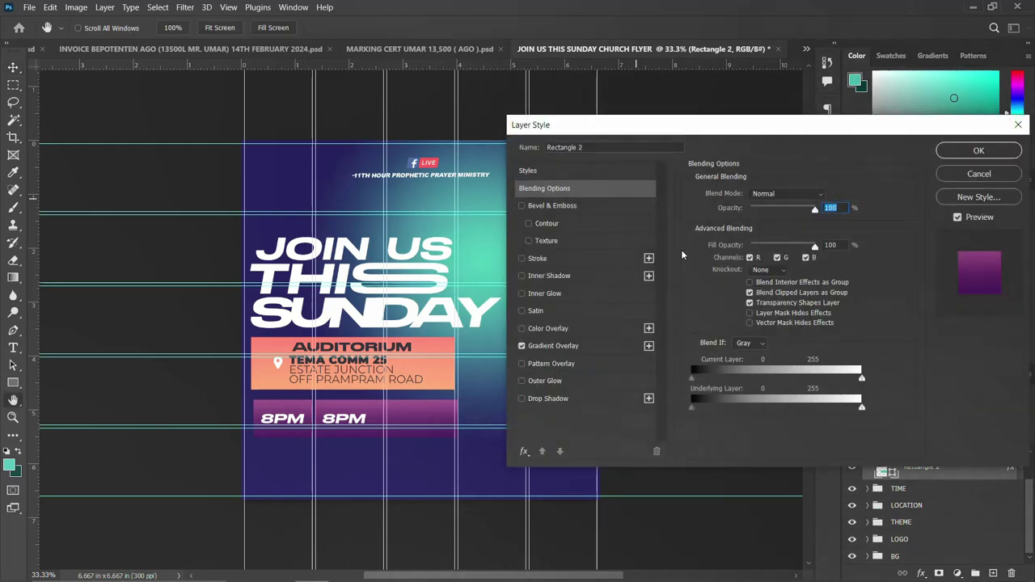
left_click(554, 346)
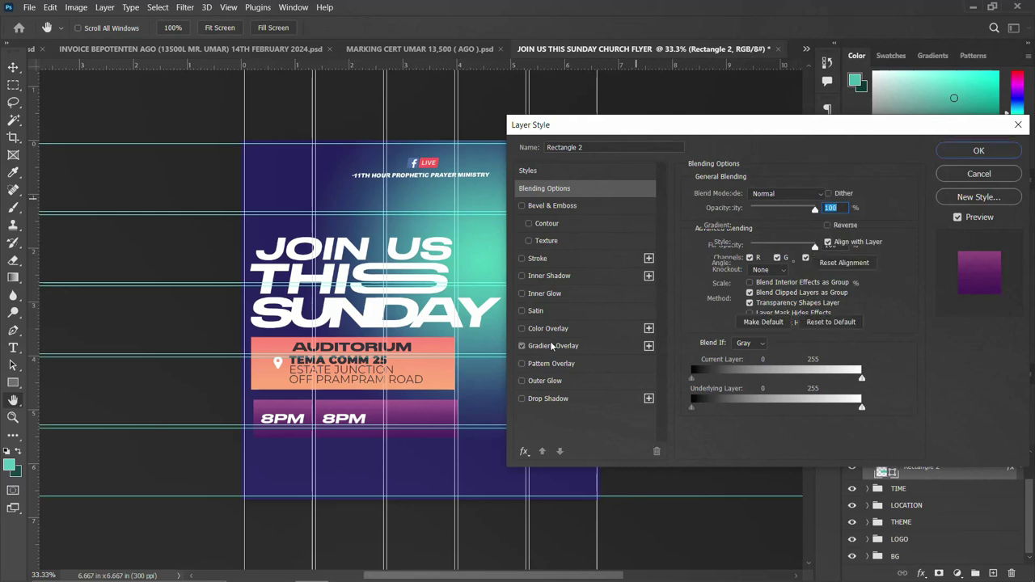
left_click(828, 225)
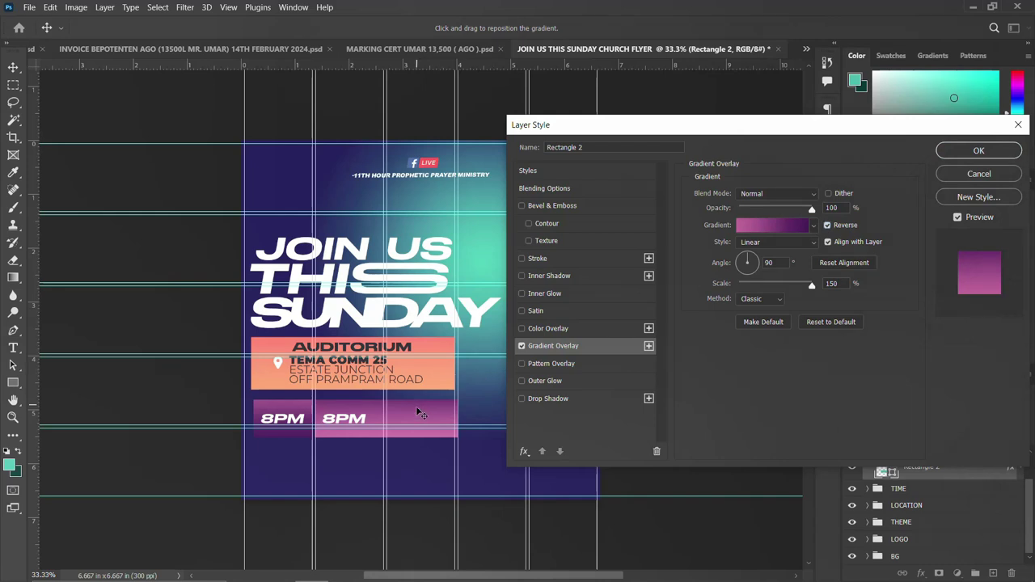
left_click_drag(419, 415, 420, 419)
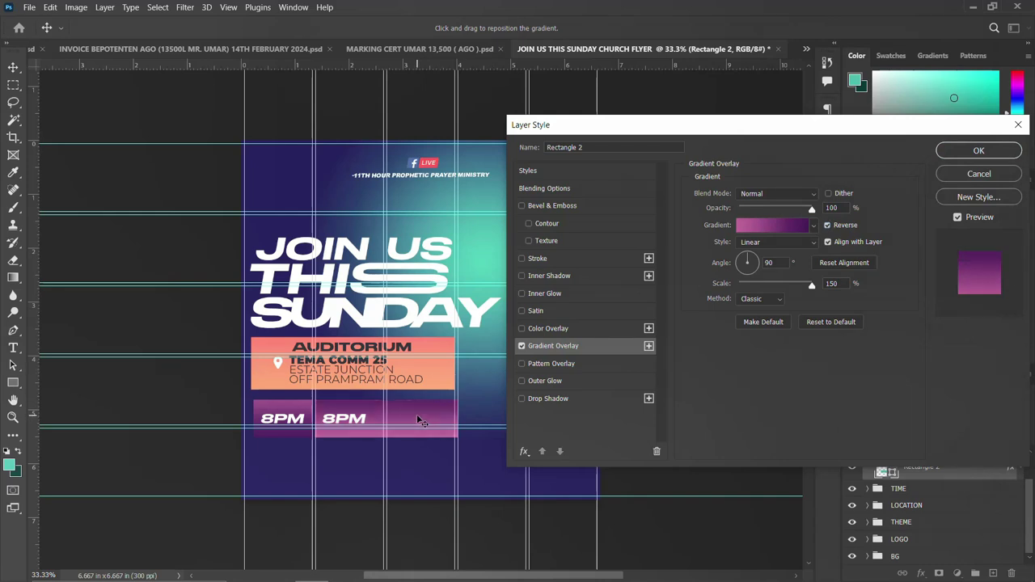
left_click(967, 151)
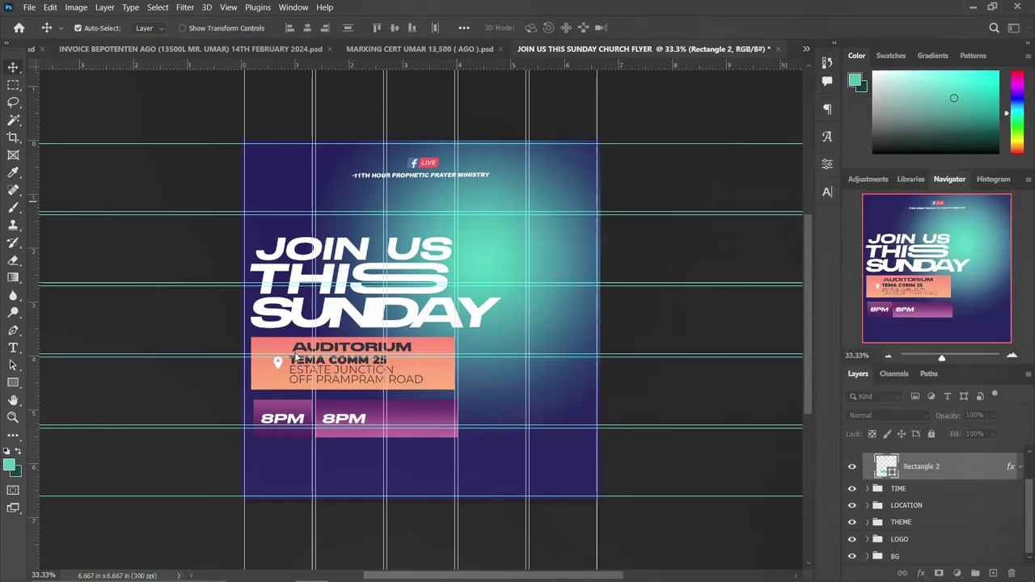
Replace the copied 8PM text with PST JAMES SUNDAY.
double_click(344, 421)
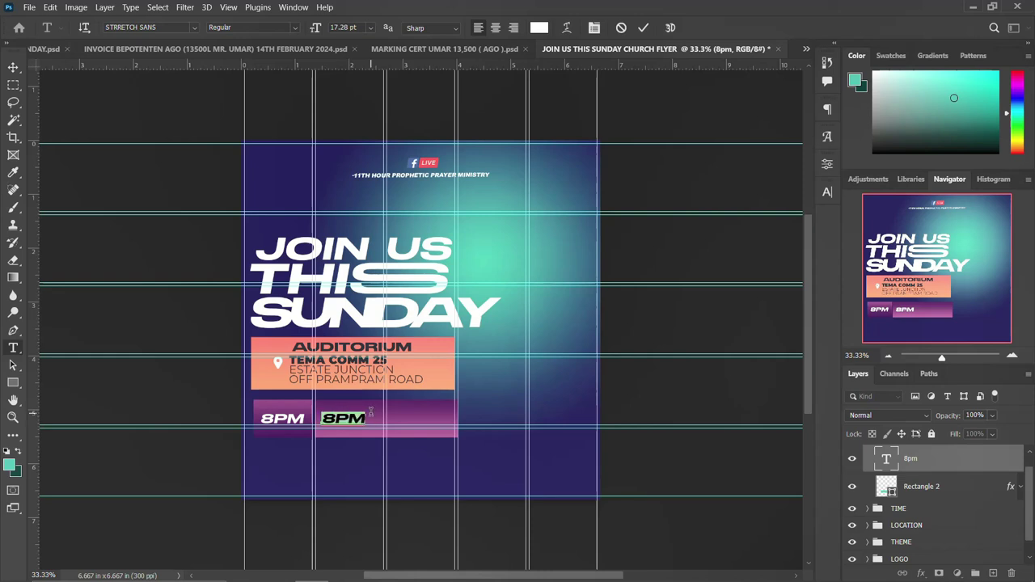
type("PAT")
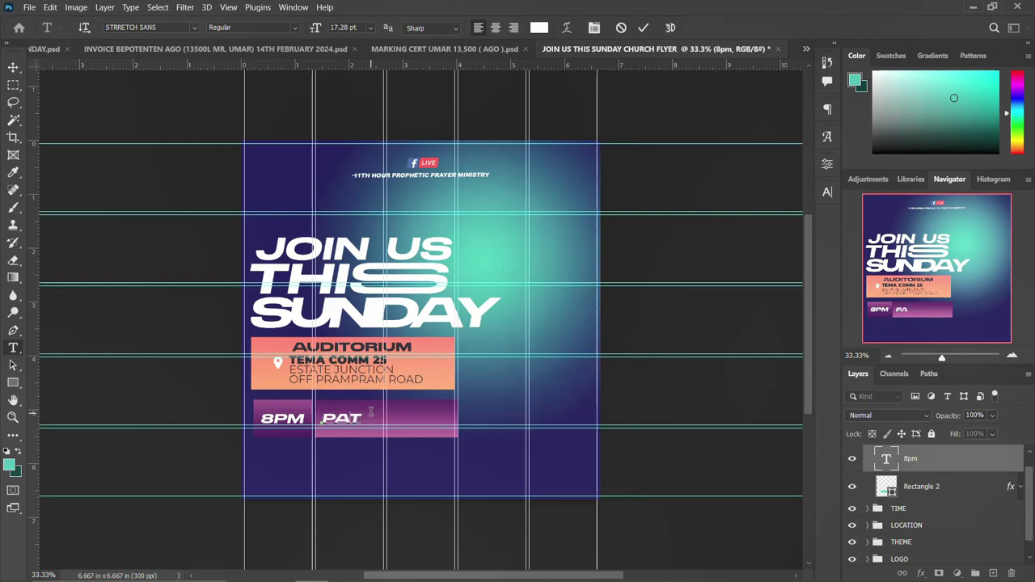
key("BackSpace")
key("BackSpace")
type("ST JAMES")
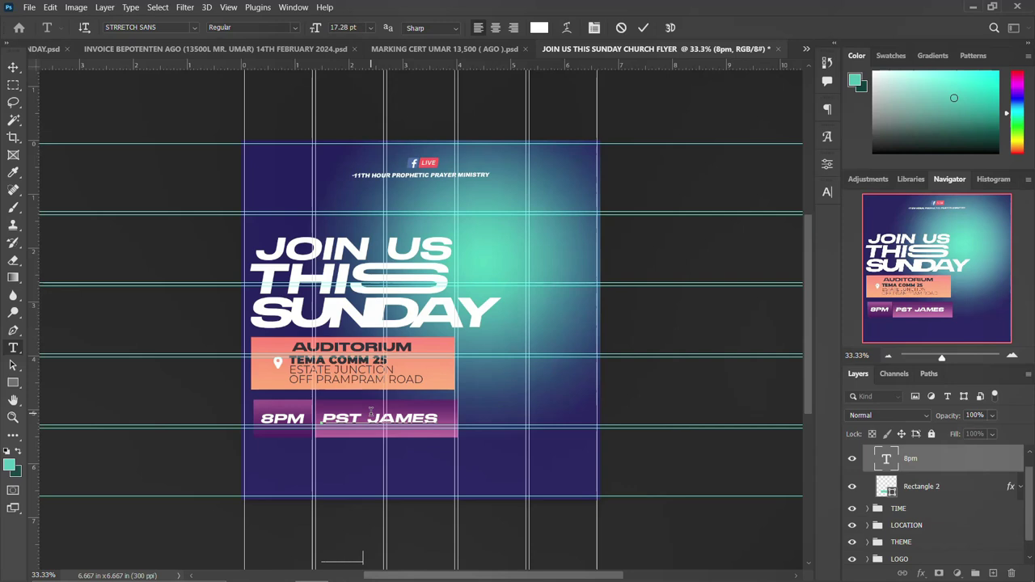
key("ctrl+Return")
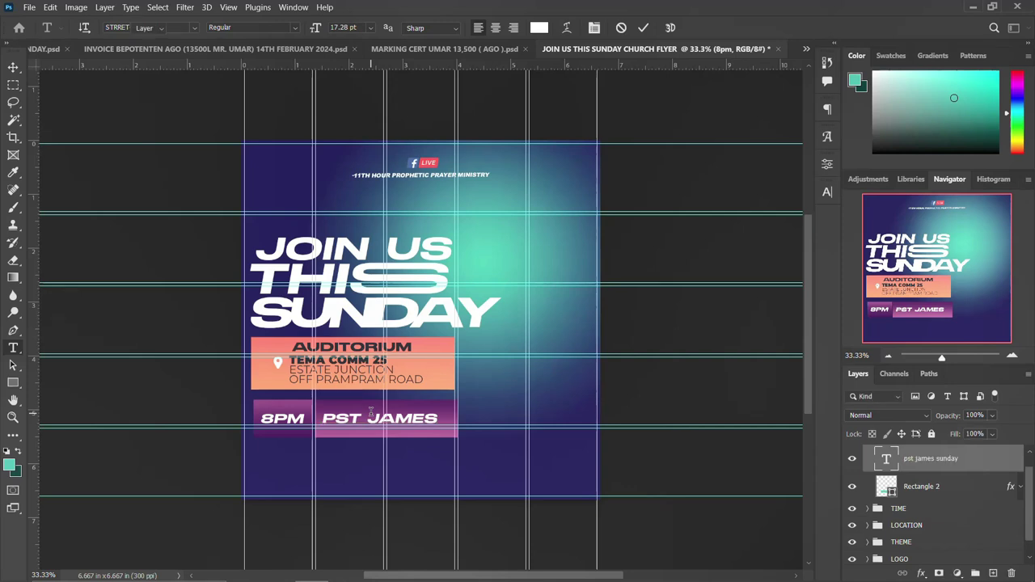
key("v")
Tighten the text's leading to 15 pt and move it up and right in the box.
left_click(827, 192)
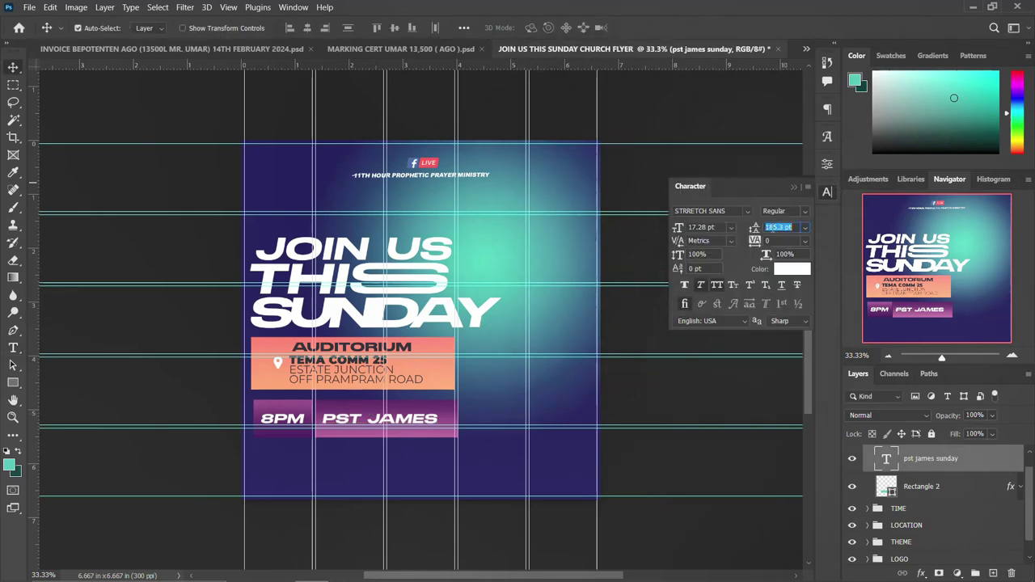
type("10")
key("Return")
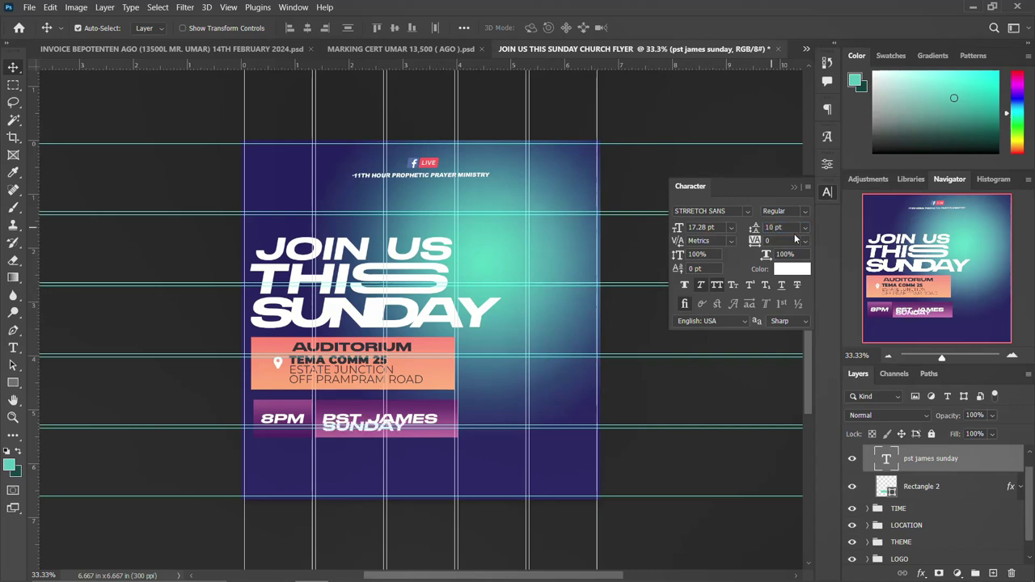
key("Up")
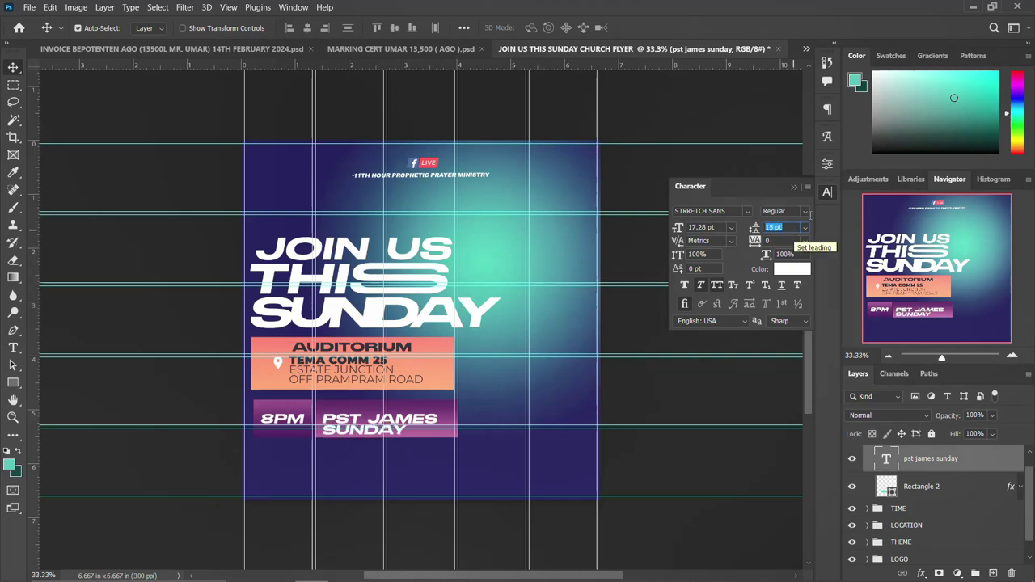
left_click(827, 191)
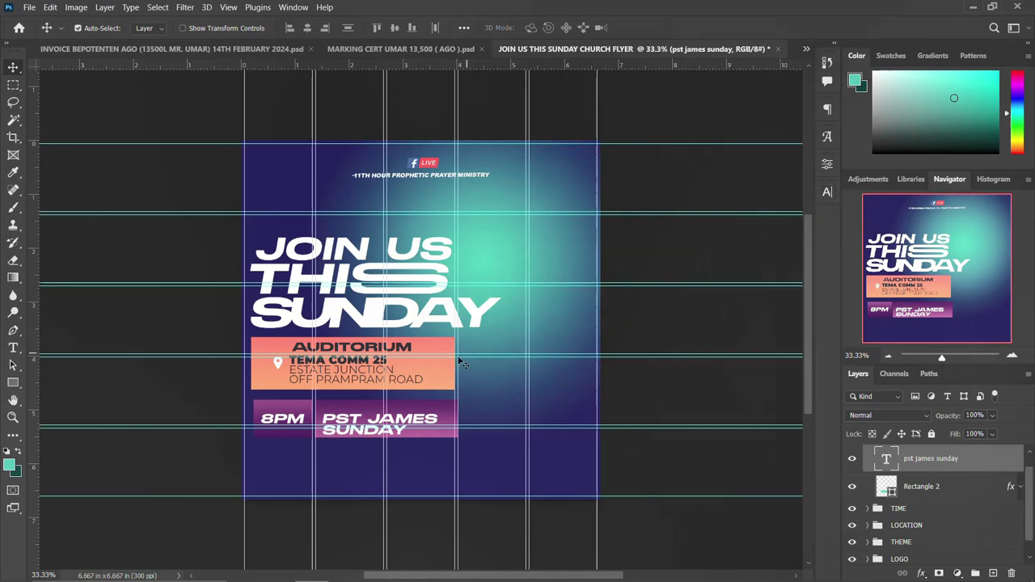
left_click_drag(350, 427, 368, 417)
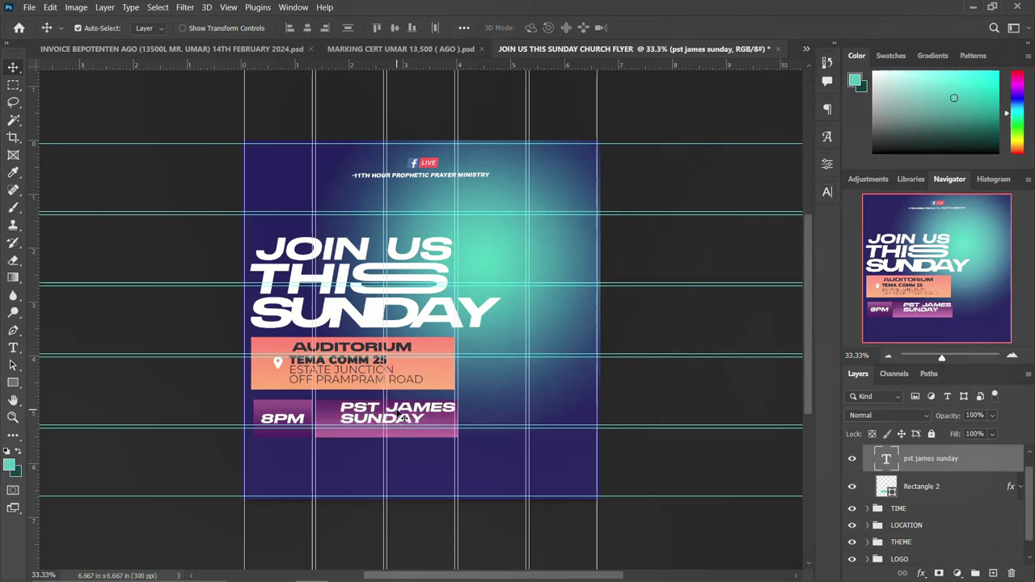
double_click(389, 407)
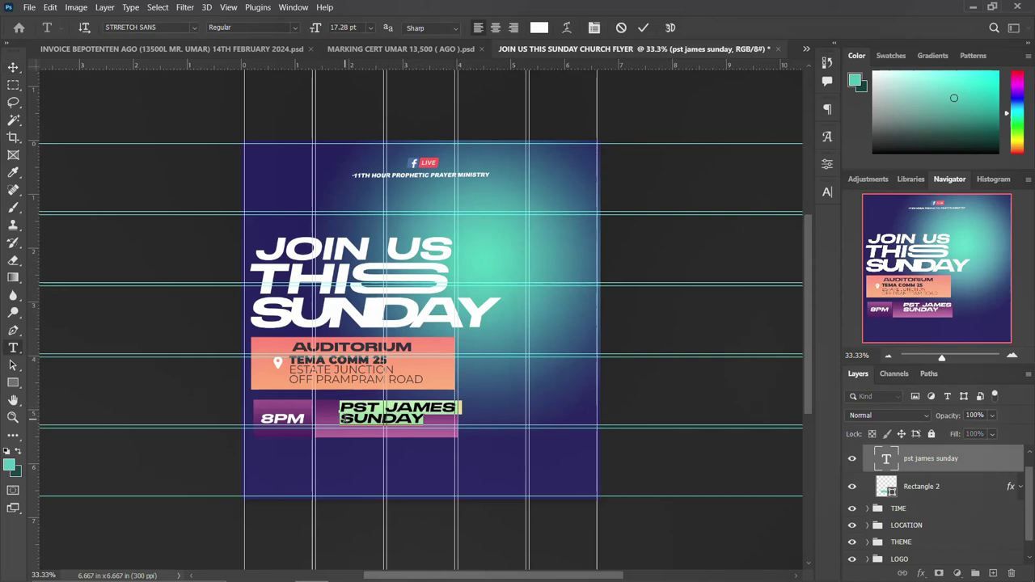
Right-align PST JAMES SUNDAY and move it onto the pink bar.
left_click(827, 108)
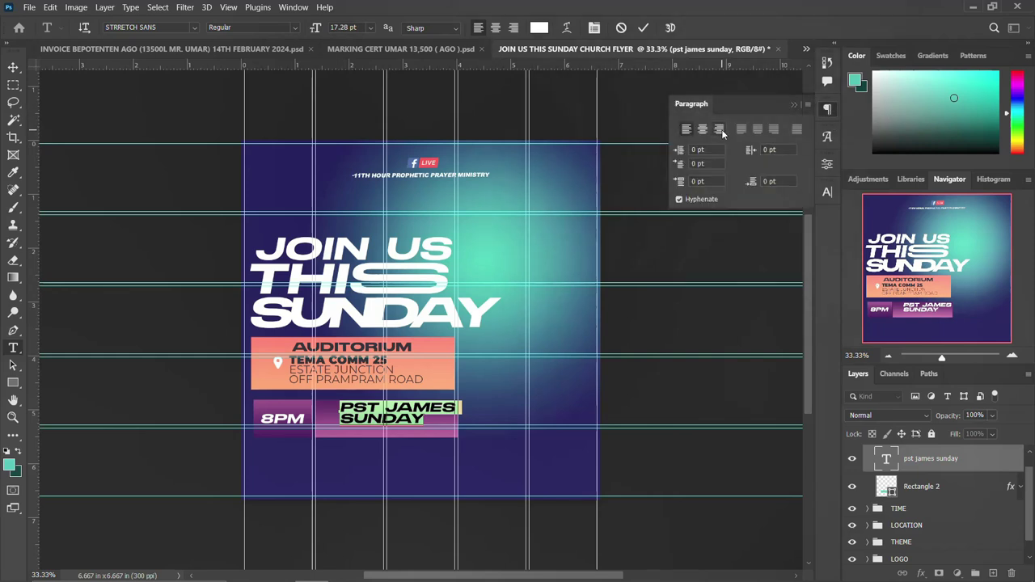
left_click(720, 130)
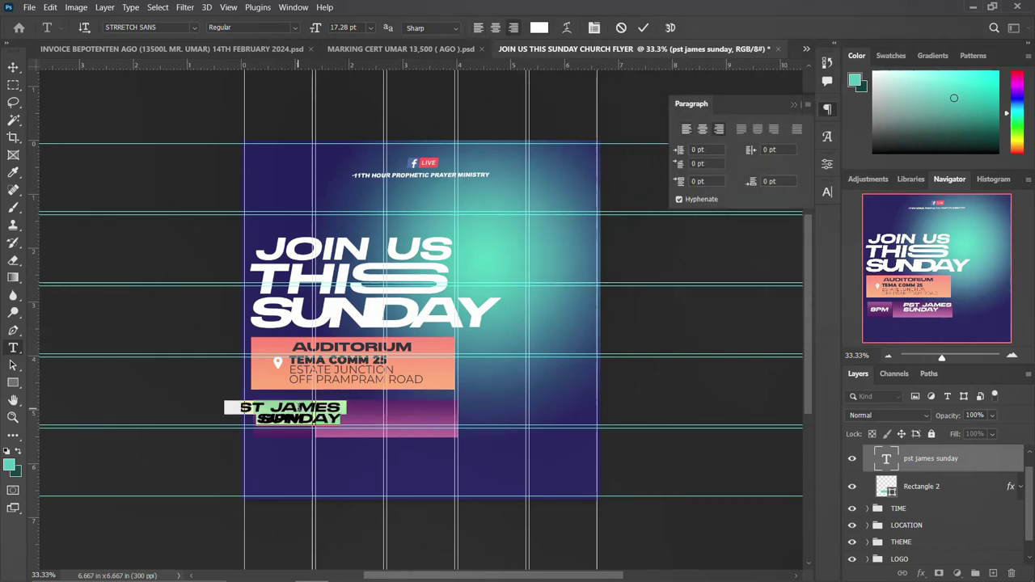
type("8PM")
key("ctrl+z")
key("ctrl+Return")
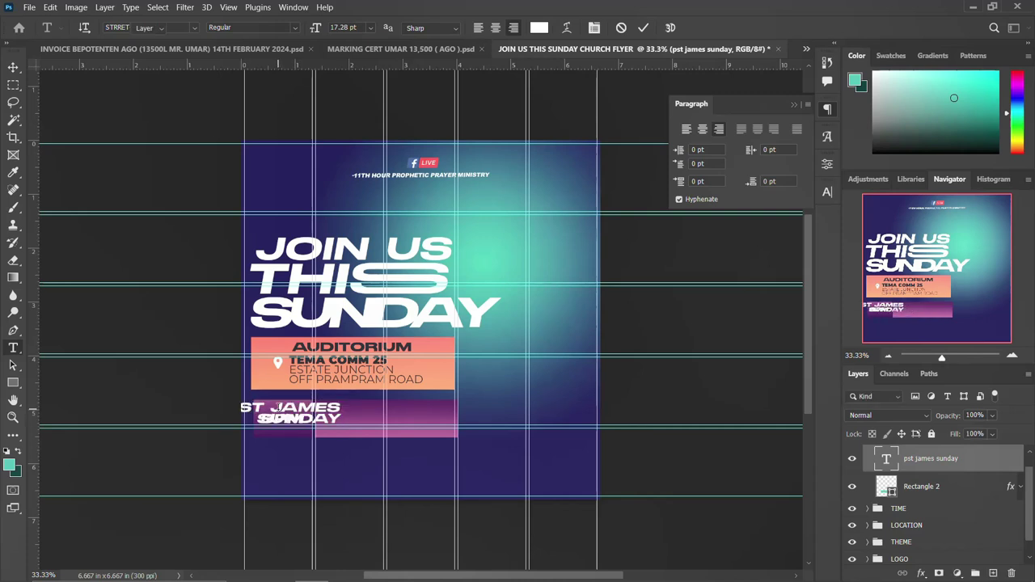
key("v")
left_click_drag(283, 411, 387, 416)
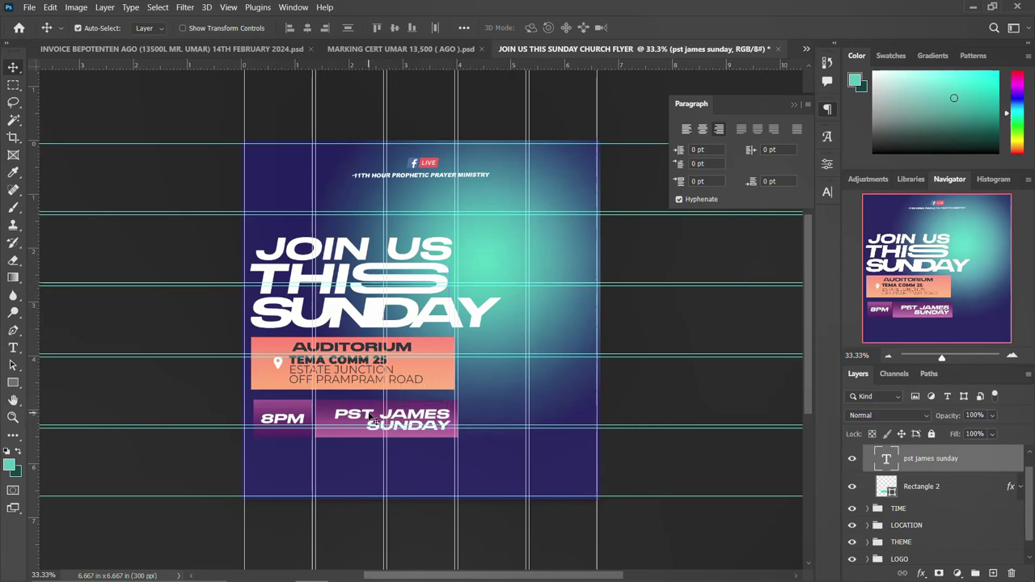
double_click(372, 417)
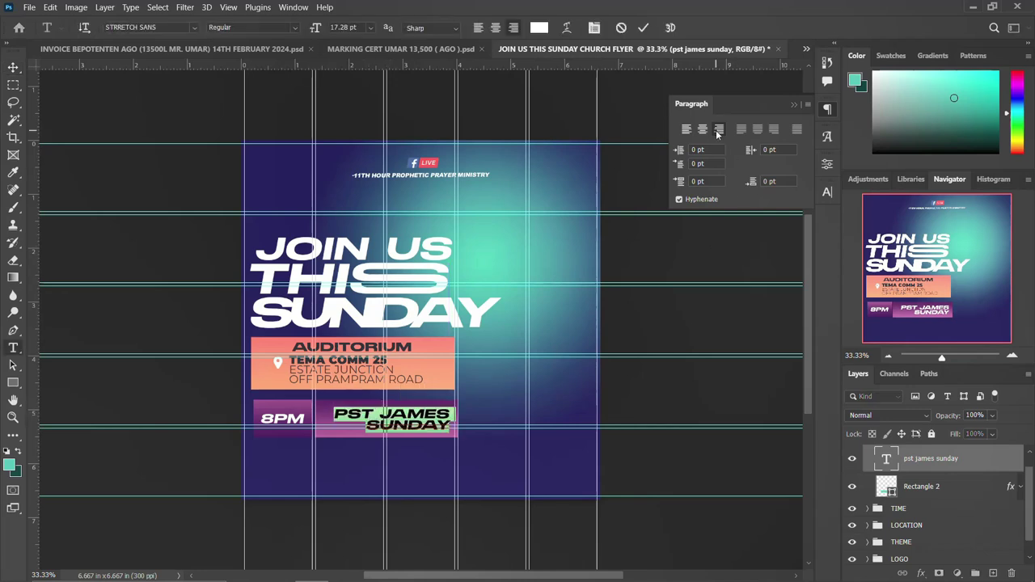
left_click(686, 129)
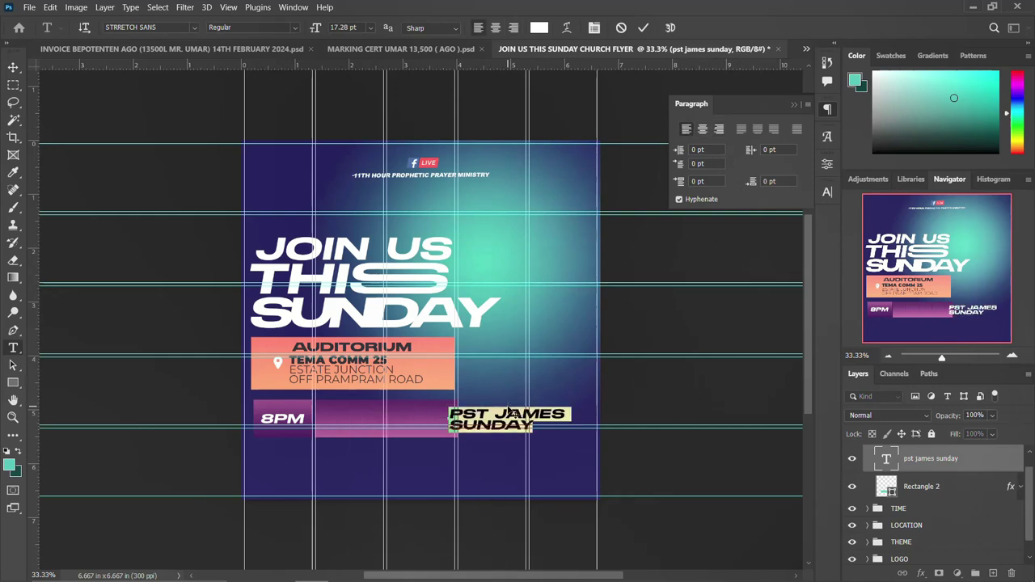
key("ctrl+Return")
key("v")
left_click_drag(509, 414, 391, 396)
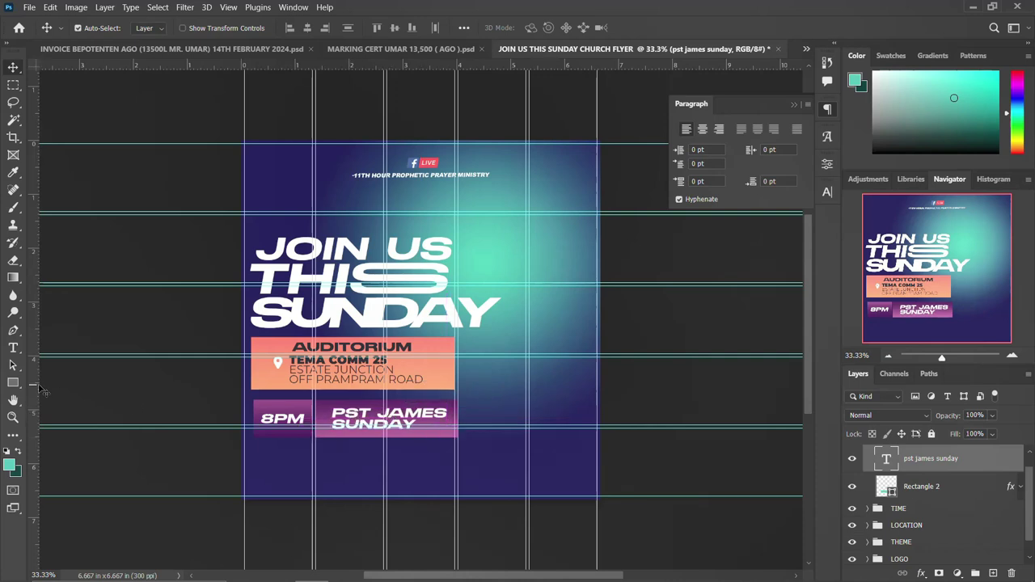
Draw a small teal square before PST JAMES, then undo it.
left_click(13, 382)
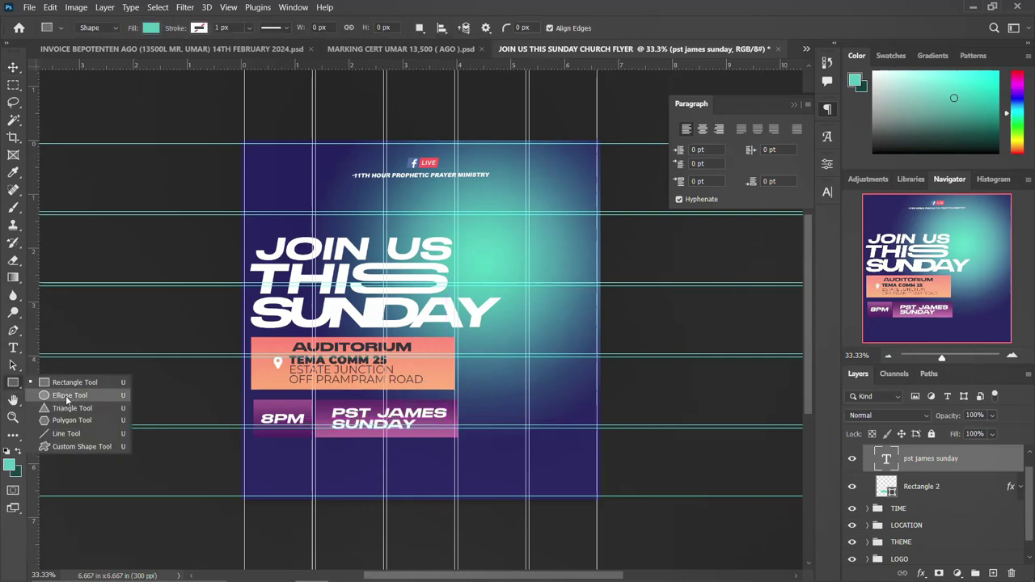
key("Escape")
left_click_drag(321, 414, 331, 426)
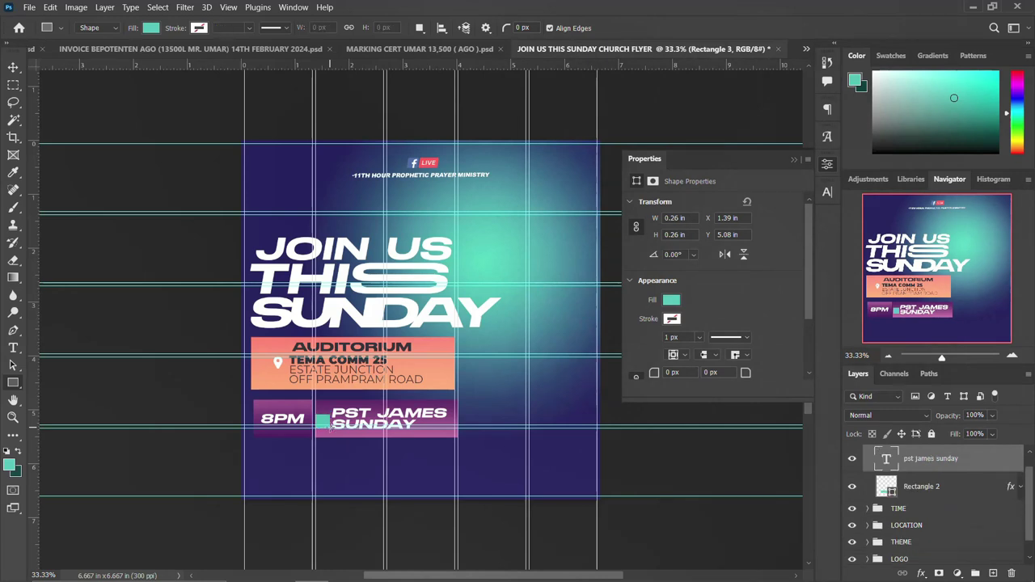
key("ctrl+z")
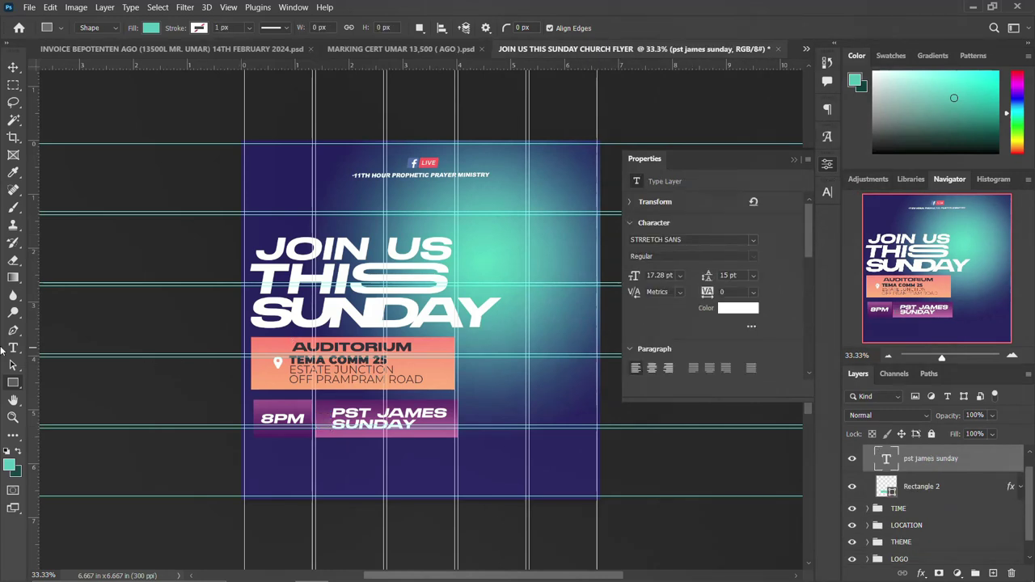
Draw a small pink-filled triangle beside PST JAMES.
right_click(16, 383)
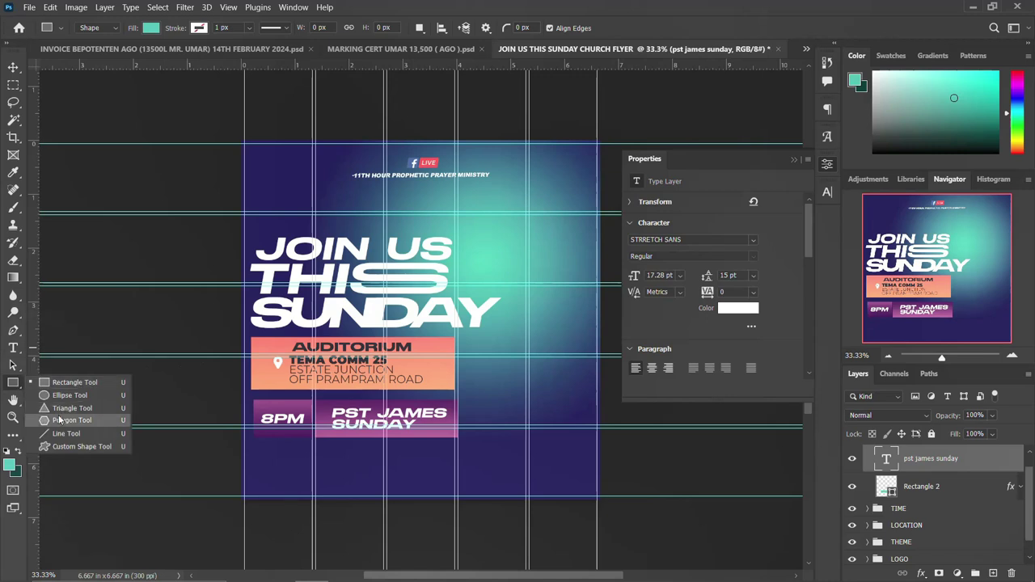
left_click(63, 412)
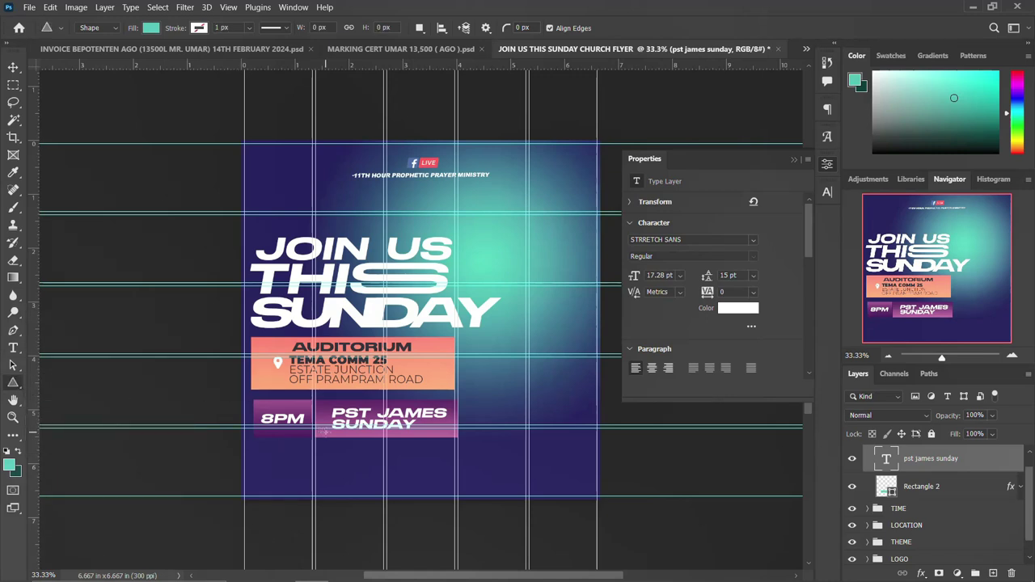
left_click_drag(323, 417, 350, 432)
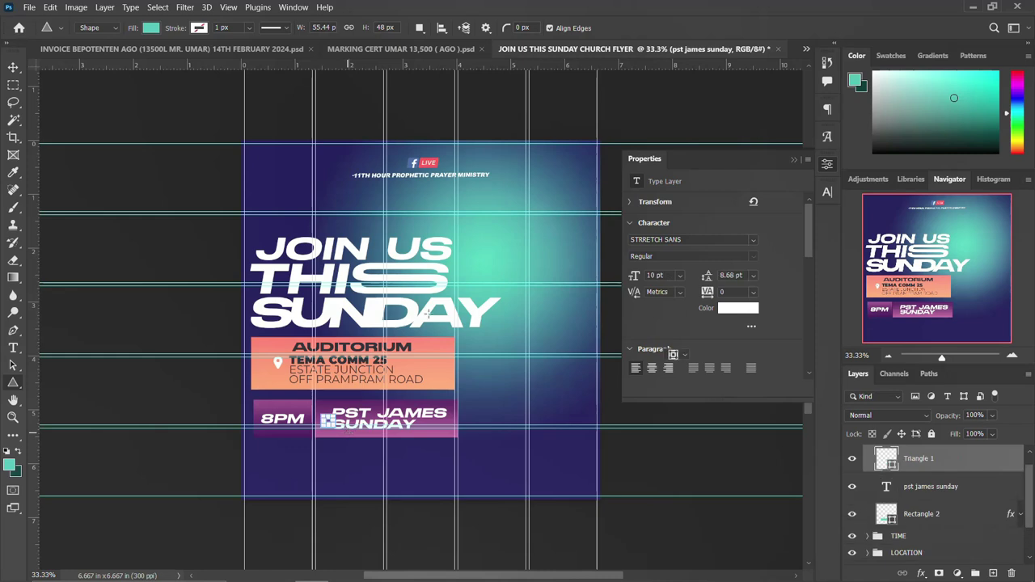
left_click(680, 301)
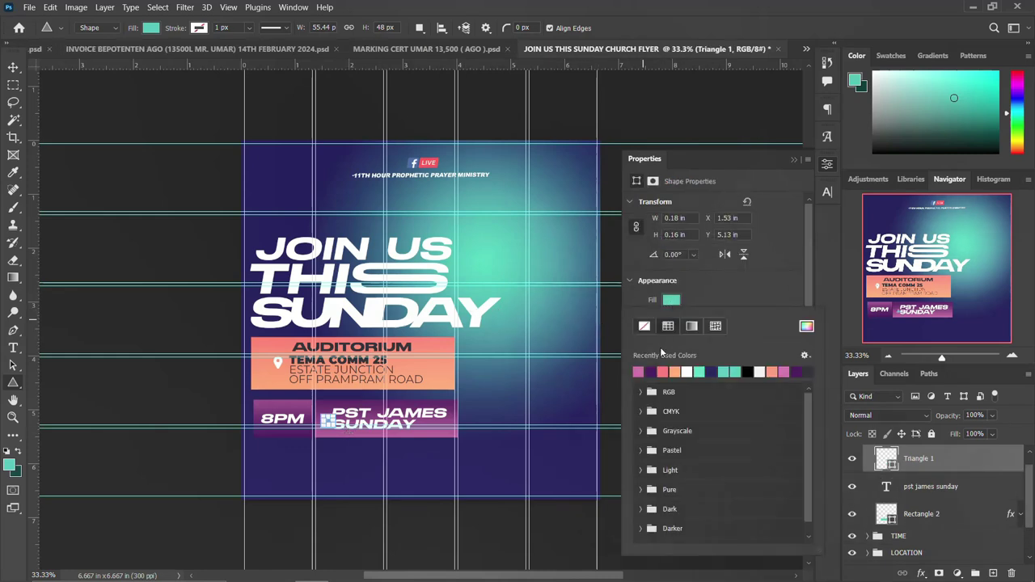
left_click(663, 371)
left_click(827, 168)
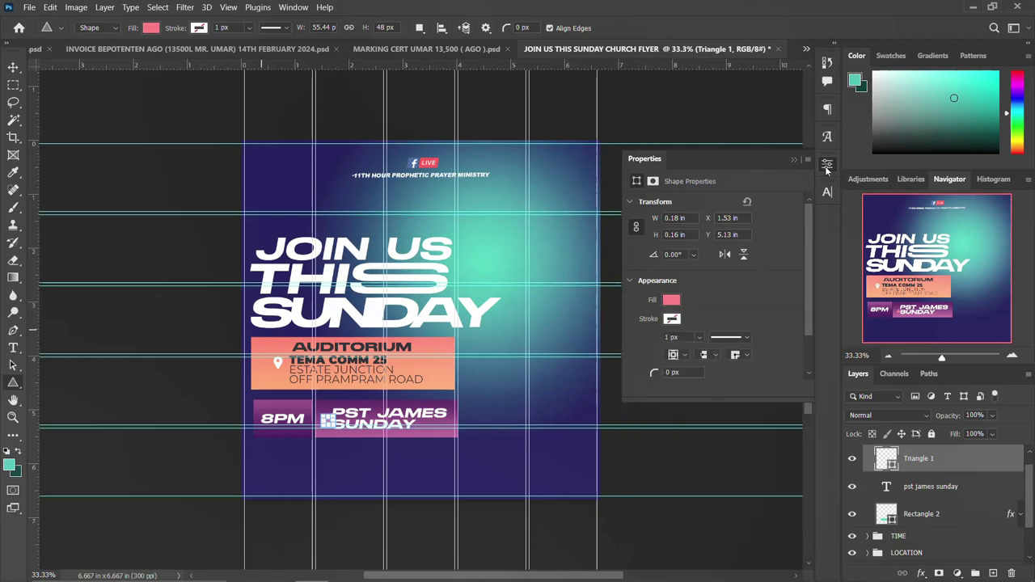
left_click(827, 169)
Rotate the triangle 90° so it points sideways.
left_click(14, 67)
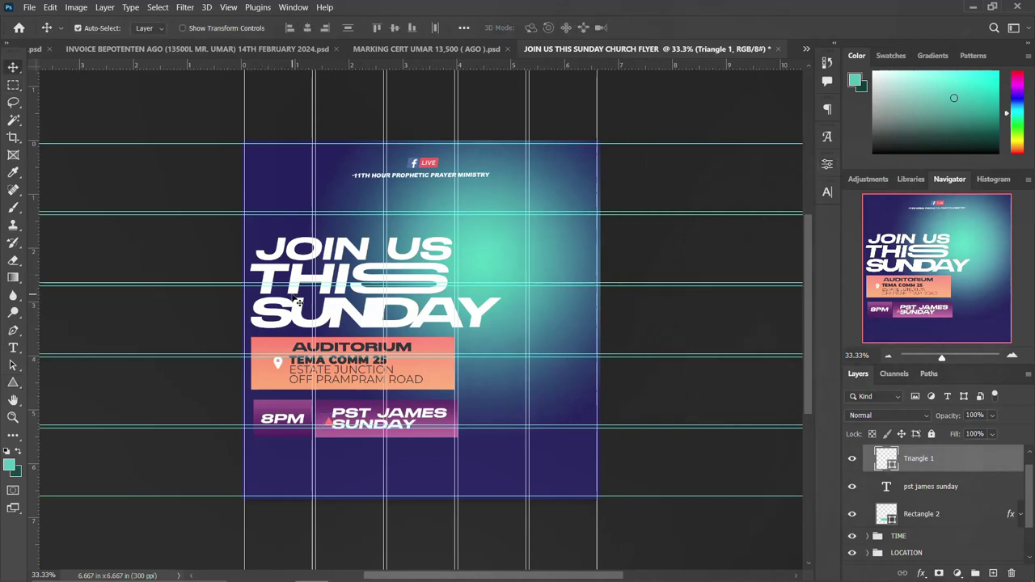
key("ctrl+t")
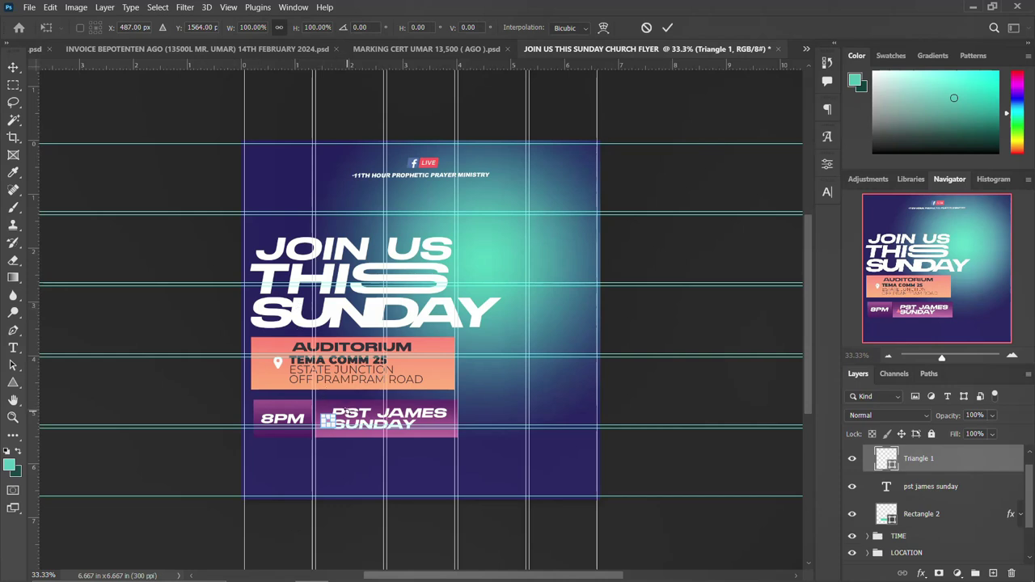
left_click_drag(388, 403, 364, 429)
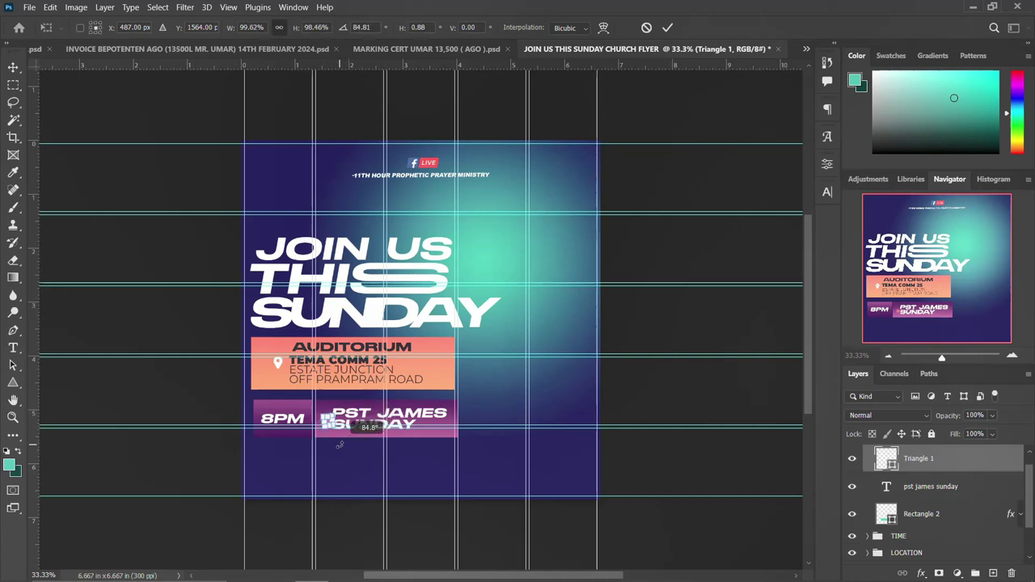
double_click(359, 27)
type("90")
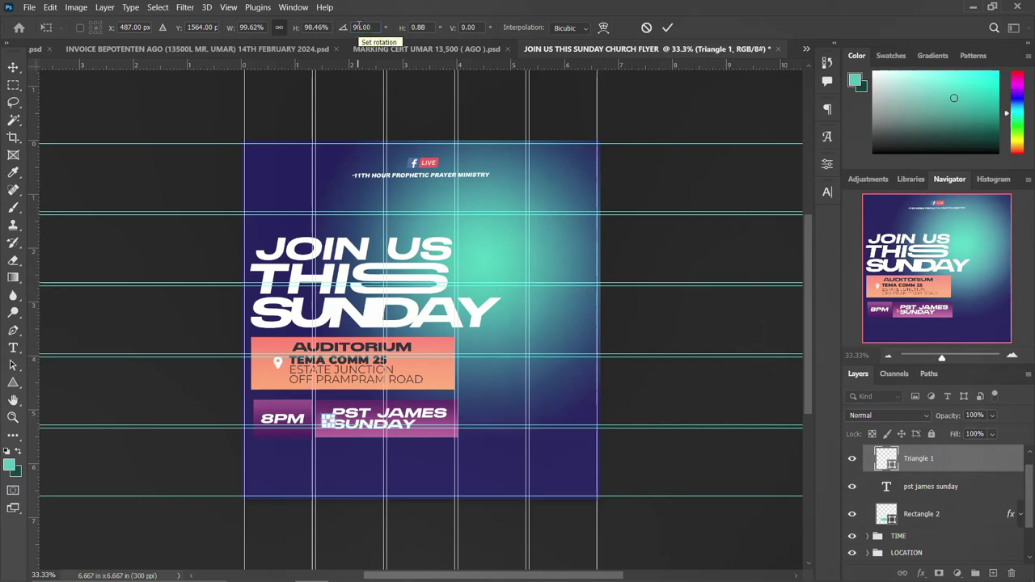
key("Return")
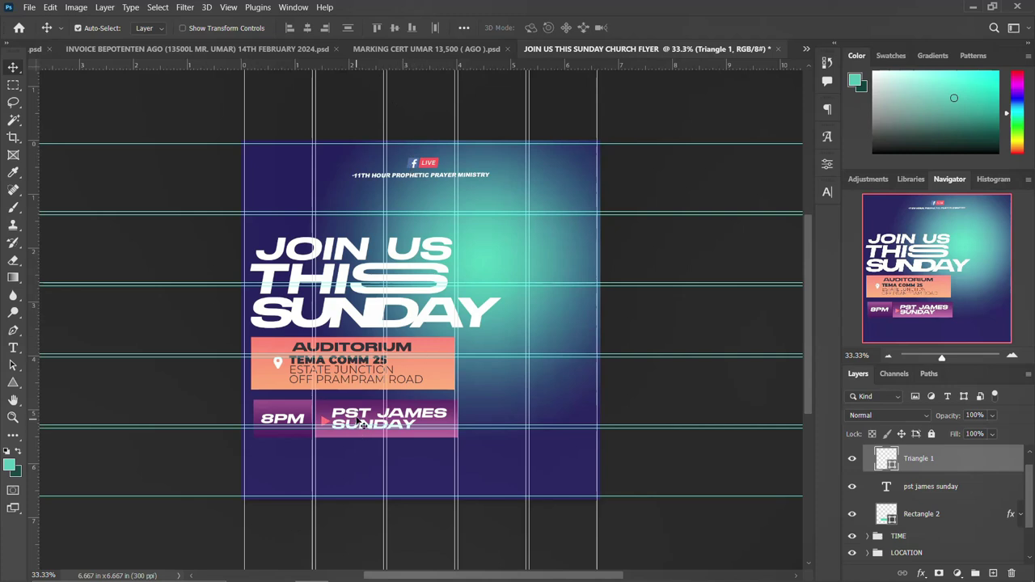
Shift PST JAMES SUNDAY slightly right and add a 'With' text layer.
left_click_drag(358, 413, 365, 414)
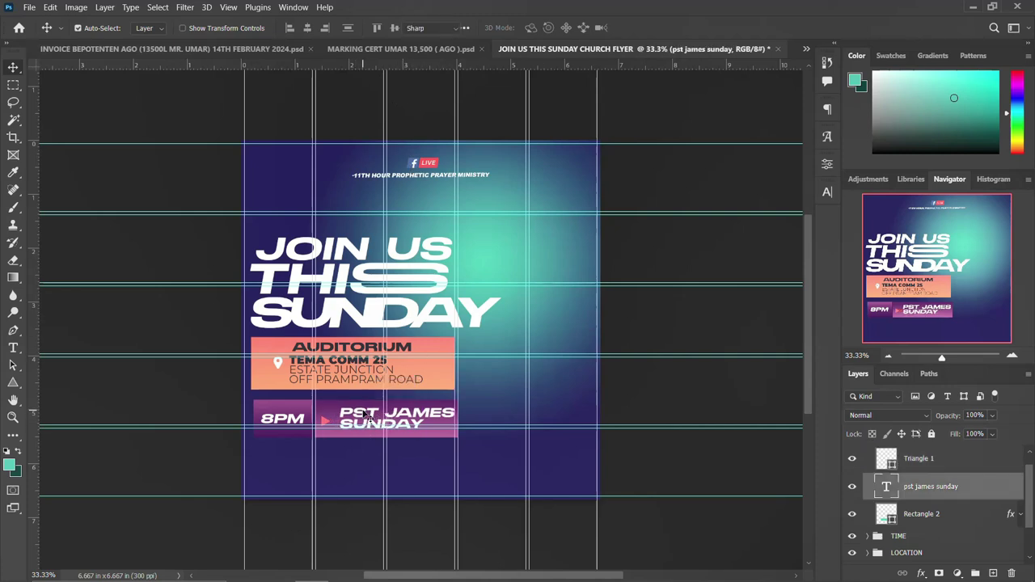
key("t")
left_click(356, 466)
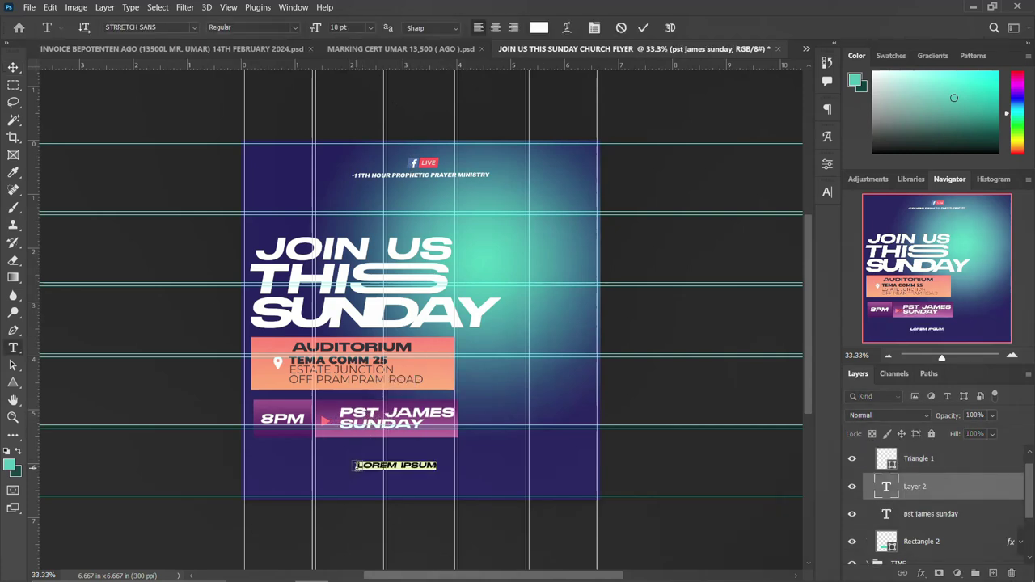
type("With")
key("ctrl+Return")
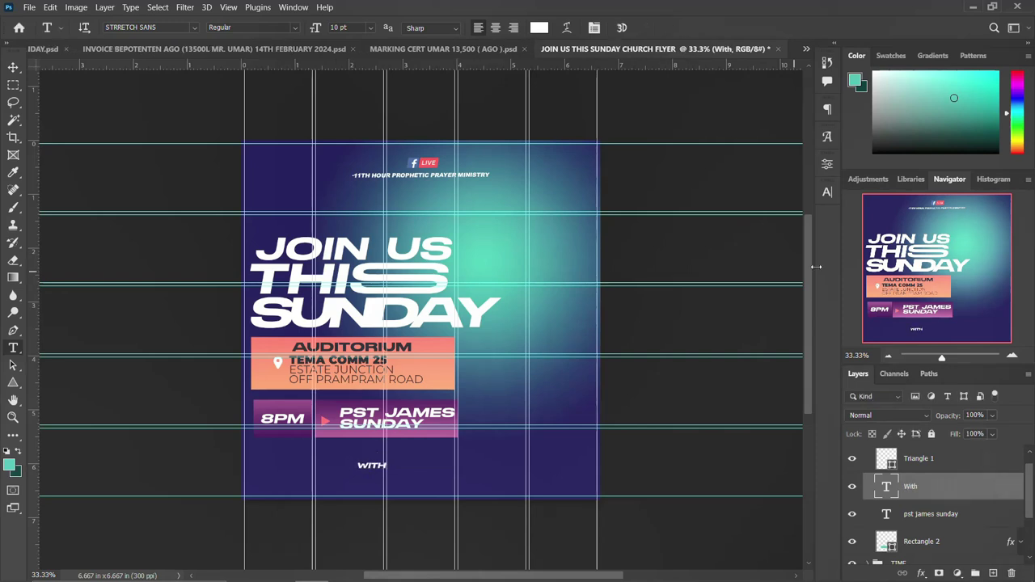
Set 'With' to the Taken by Vultures Alternates script font and enlarge it.
left_click(827, 193)
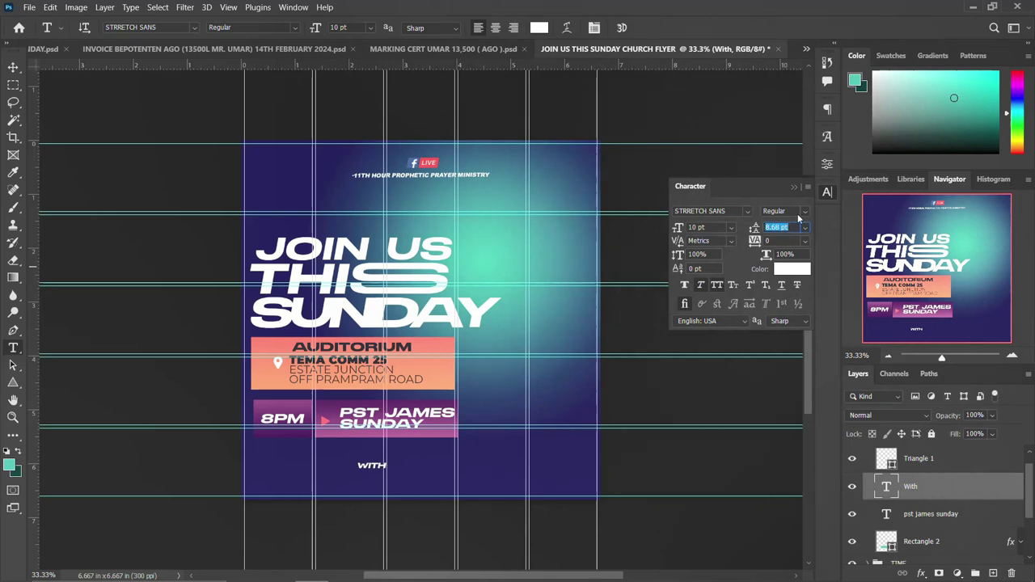
left_click(747, 211)
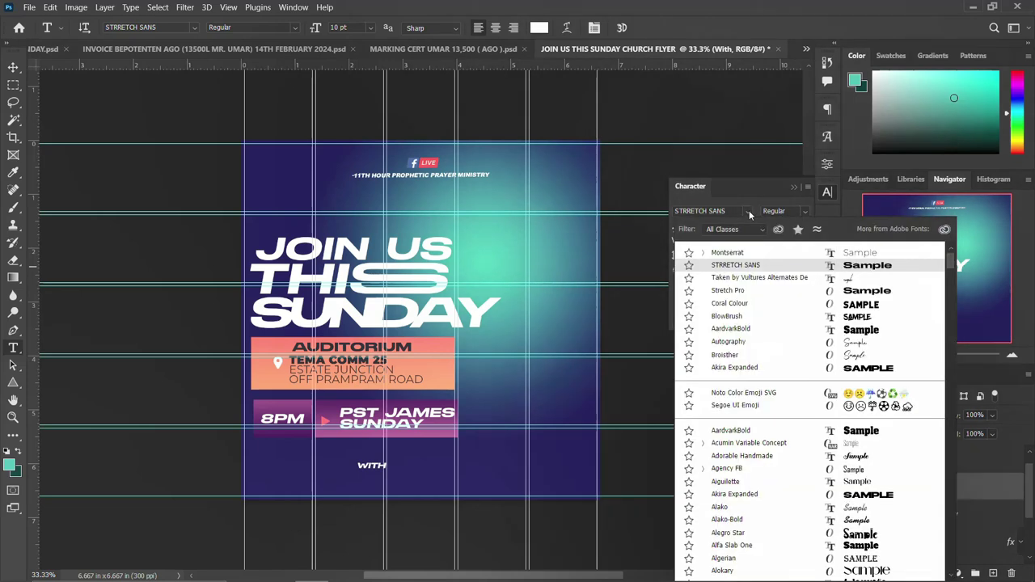
left_click(737, 278)
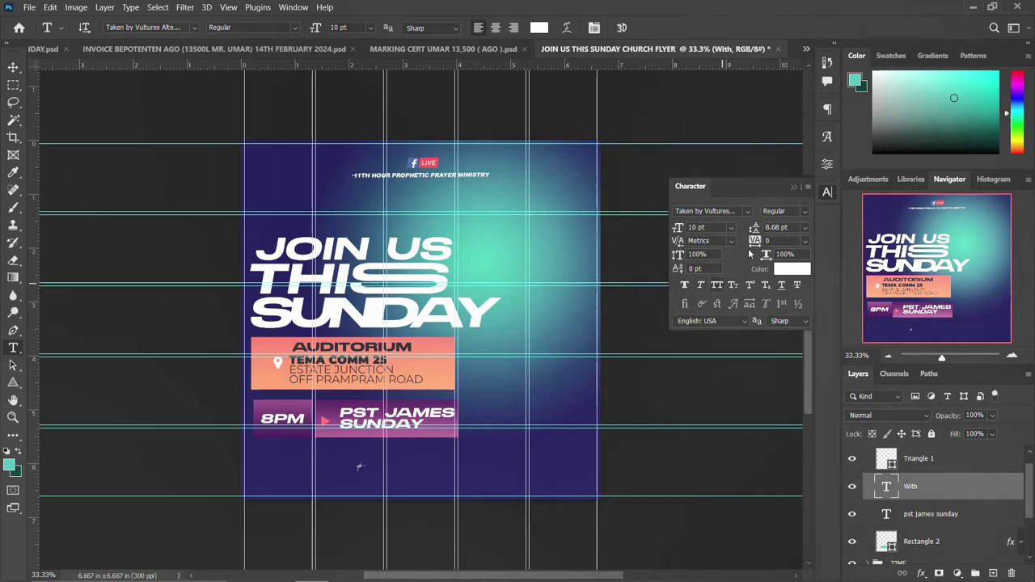
left_click(827, 194)
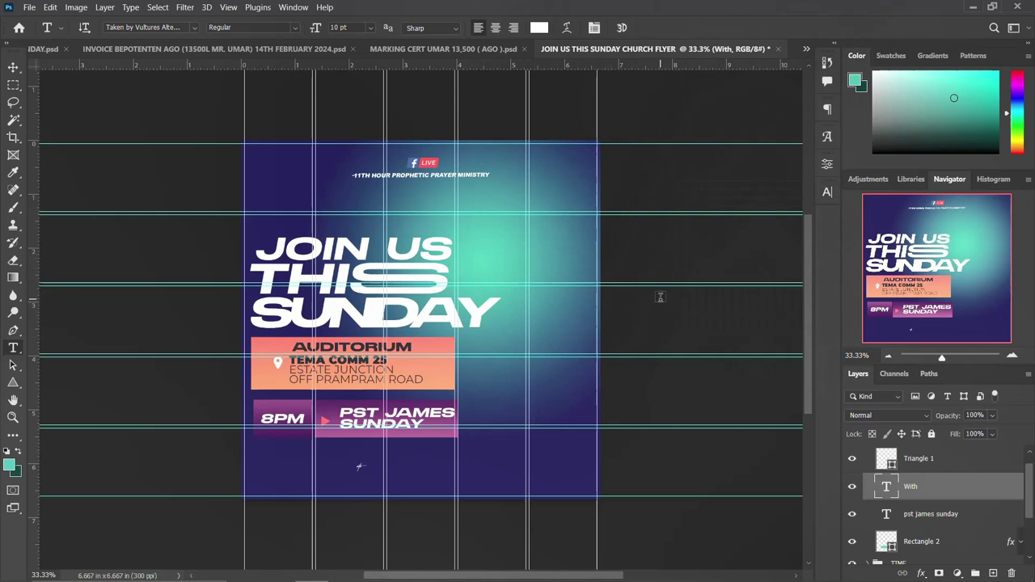
key("ctrl+t")
left_click_drag(367, 473, 345, 411)
key("Return")
Position the 'with' text just above PST JAMES.
key("v")
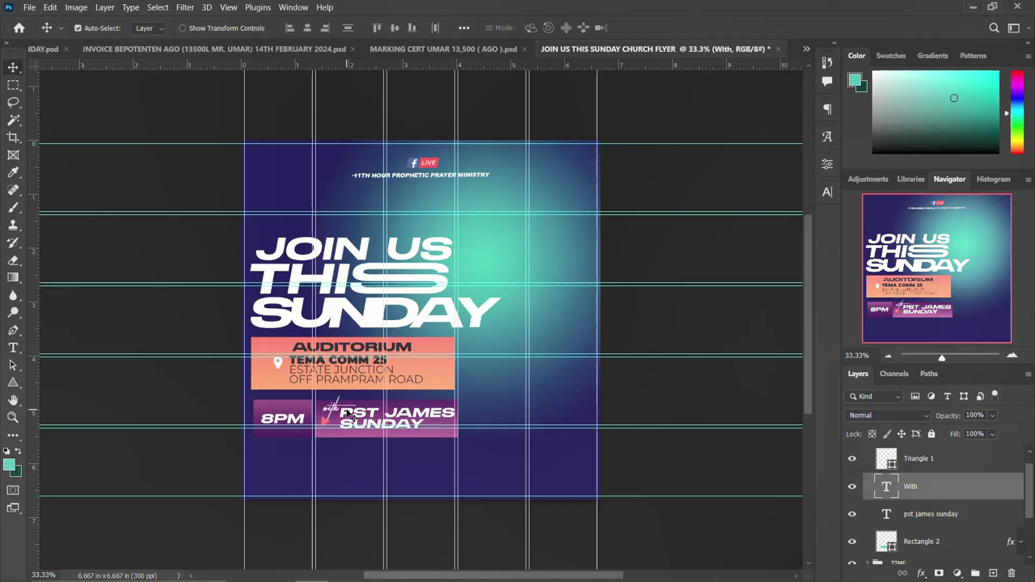
left_click_drag(349, 414, 352, 415)
left_click(330, 426)
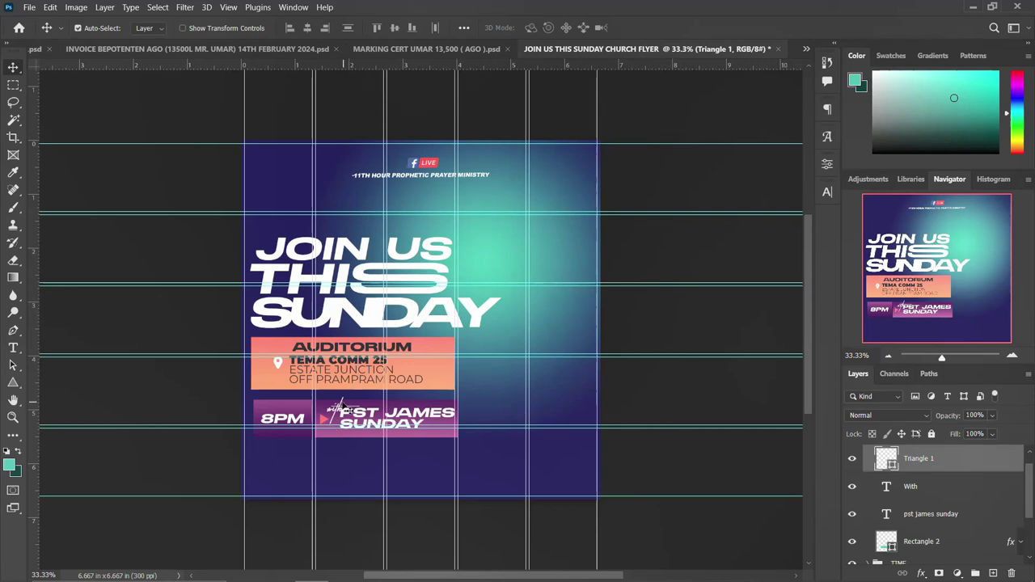
left_click(342, 415)
key("Left")
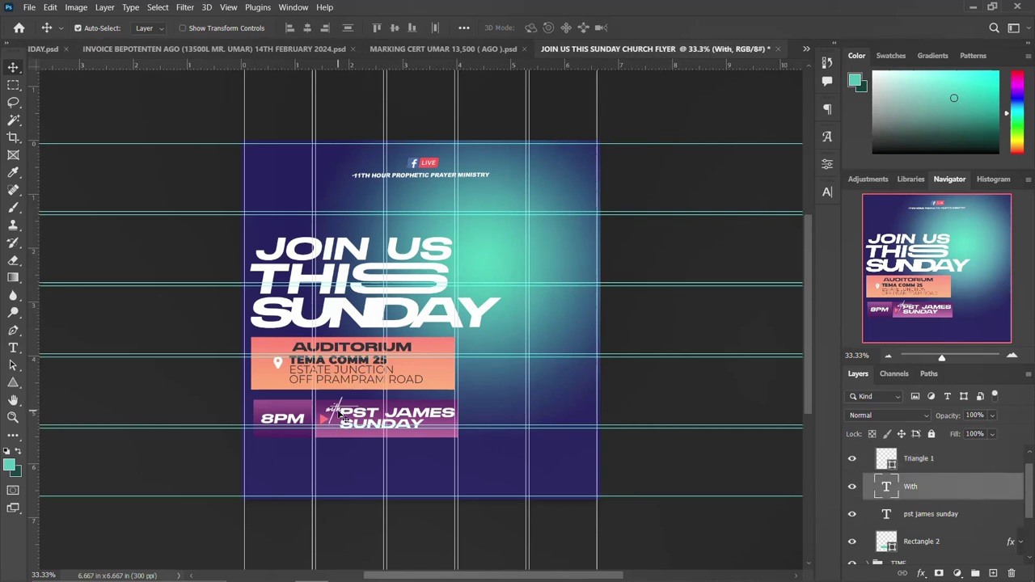
key("Up")
key("Up")
Colour the 'with' text salmon (#ff7964) sampled from the AUDITORIUM box.
left_click(827, 192)
left_click(790, 267)
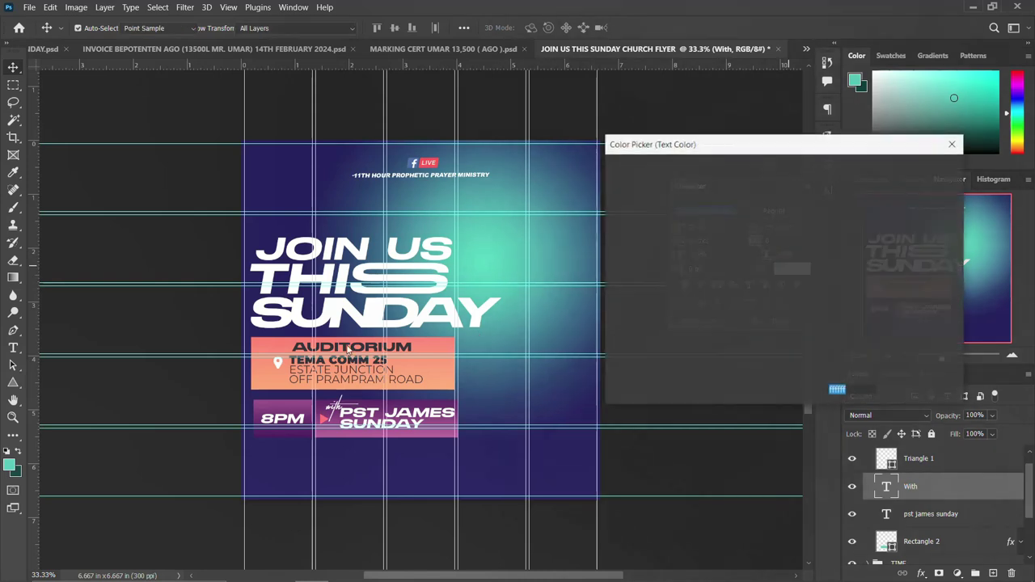
left_click(266, 343)
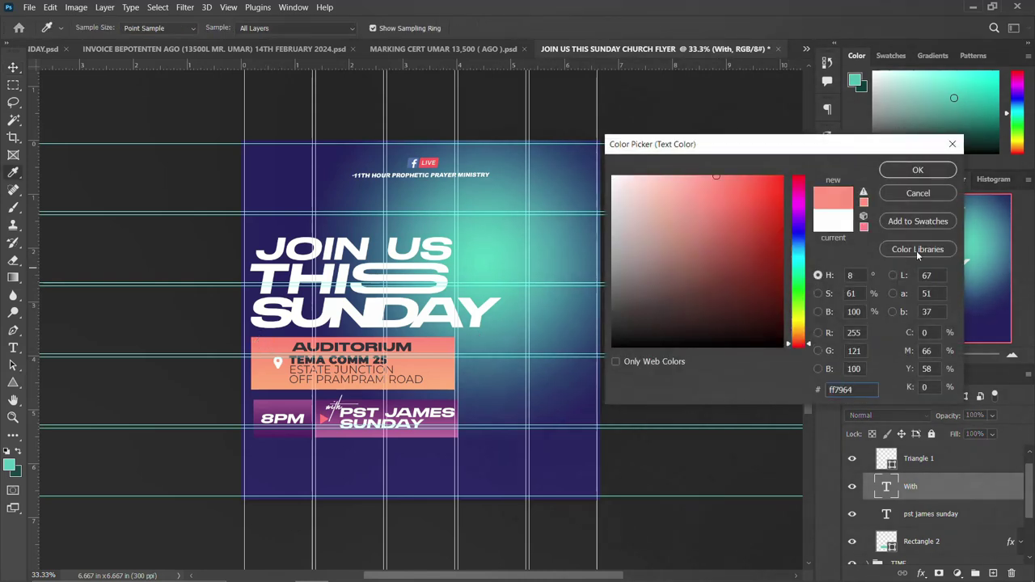
left_click(906, 173)
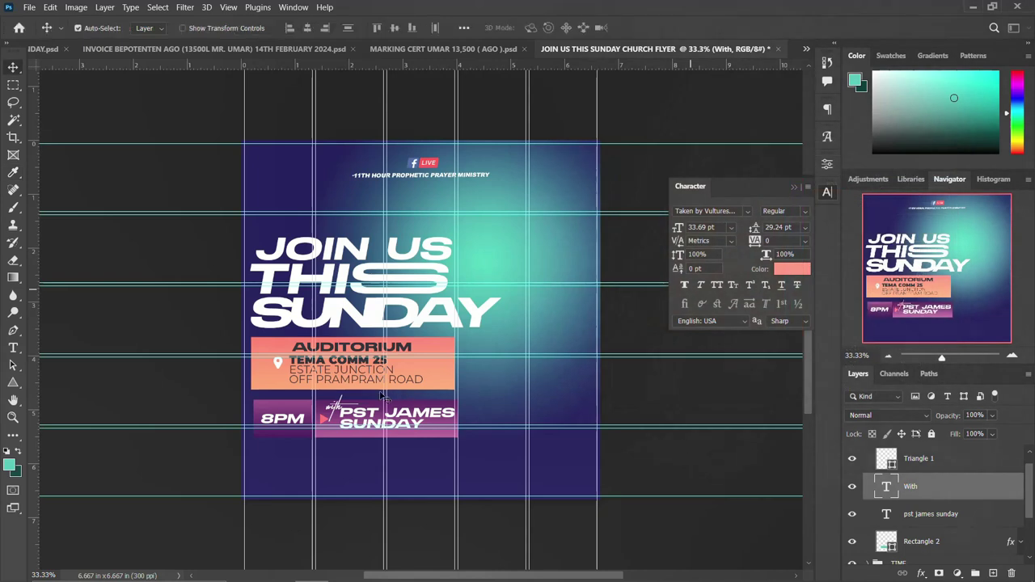
left_click(826, 192)
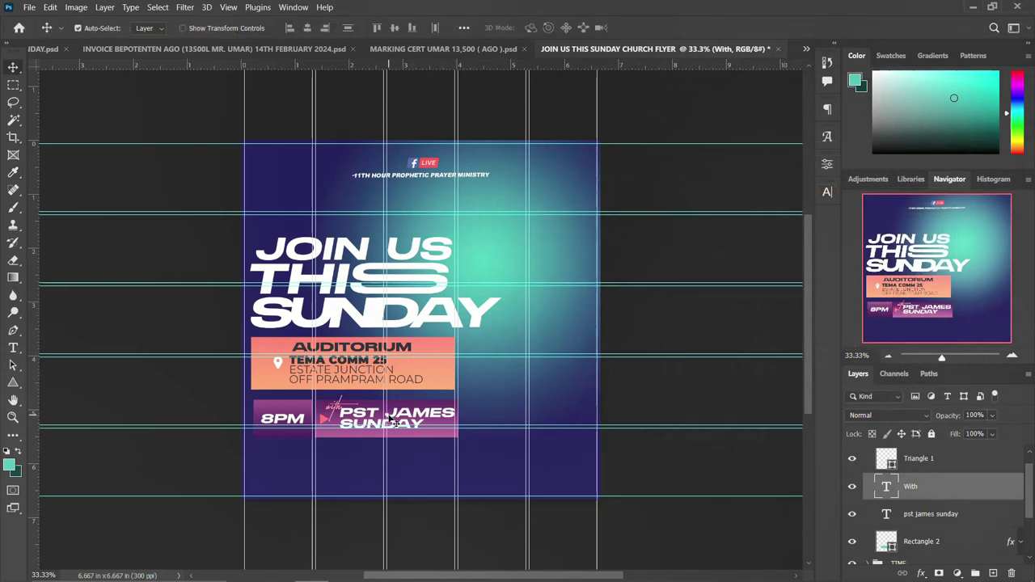
Select Rectangle 2 through the TIME copy group in the Layers panel.
scroll(946, 516, "down", 1)
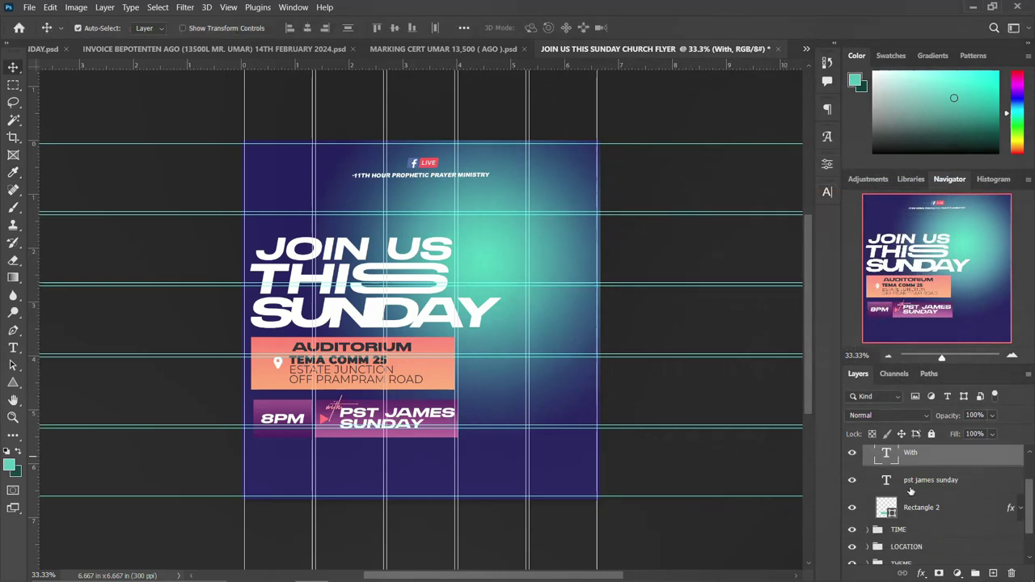
left_click(922, 516)
scroll(921, 485, "up", 2)
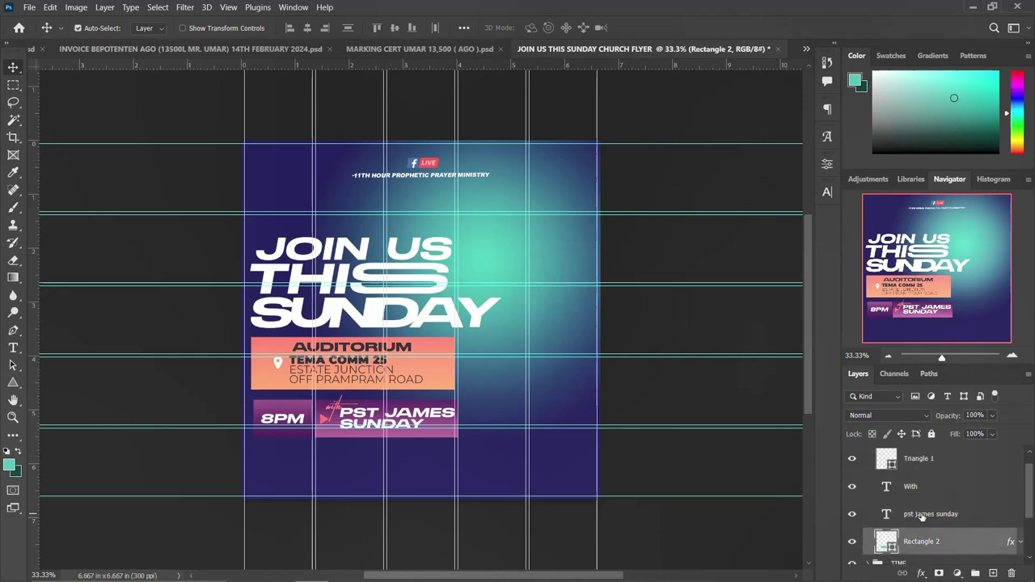
left_click(918, 455)
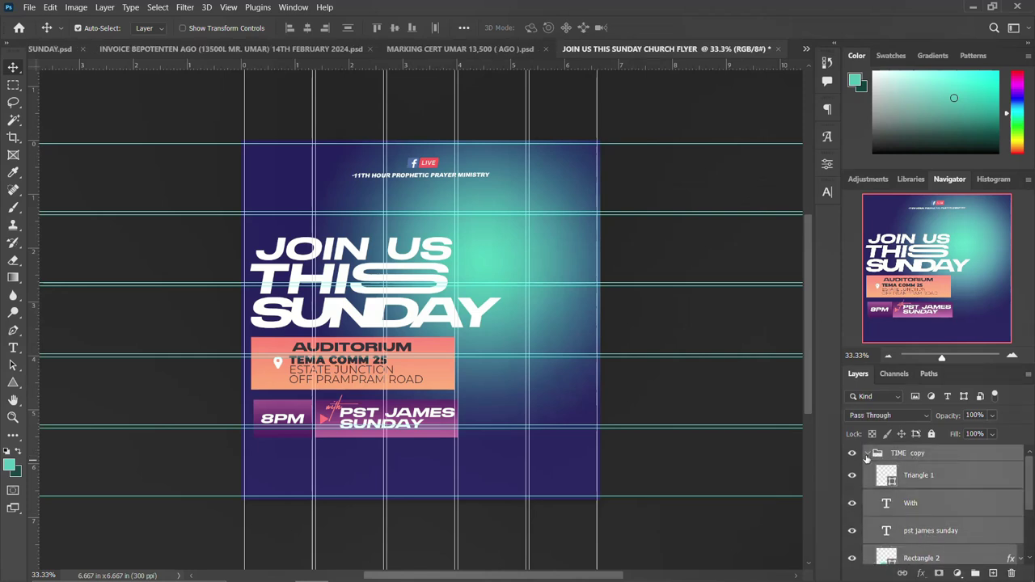
Rename the TIME copy group to NAME after checking its contents.
left_click(867, 454)
left_click(851, 454)
left_click(851, 454)
double_click(907, 453)
type("NAME")
key("Return")
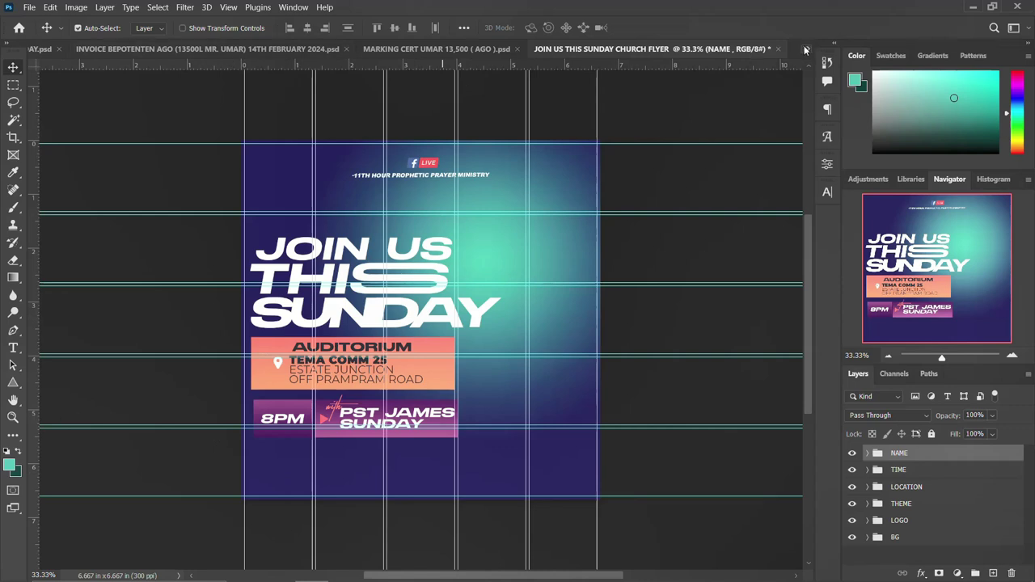
Return to the church flyer document and start a text layer below the purple box.
left_click(805, 50)
left_click(549, 286)
left_click(14, 350)
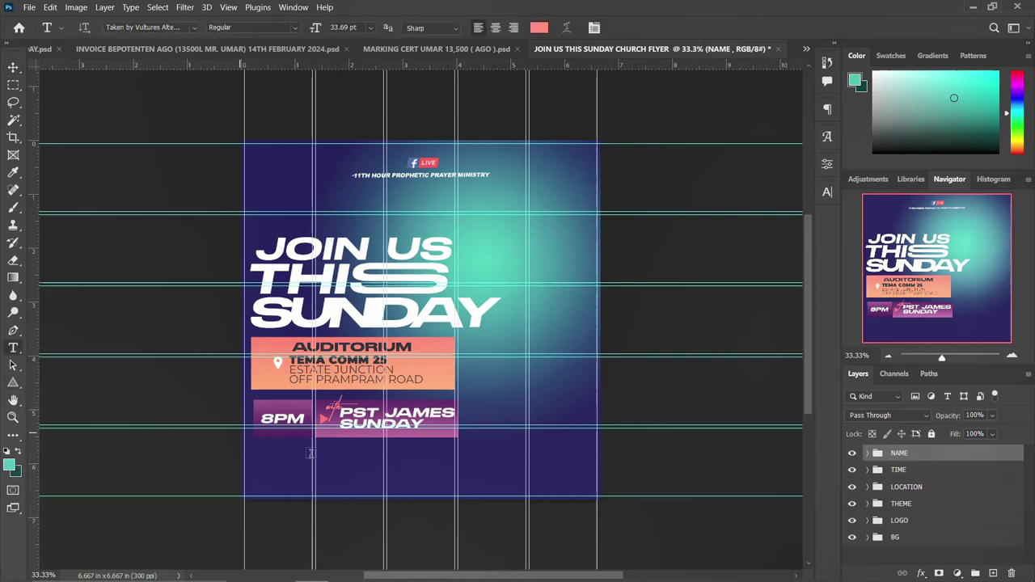
left_click(273, 466)
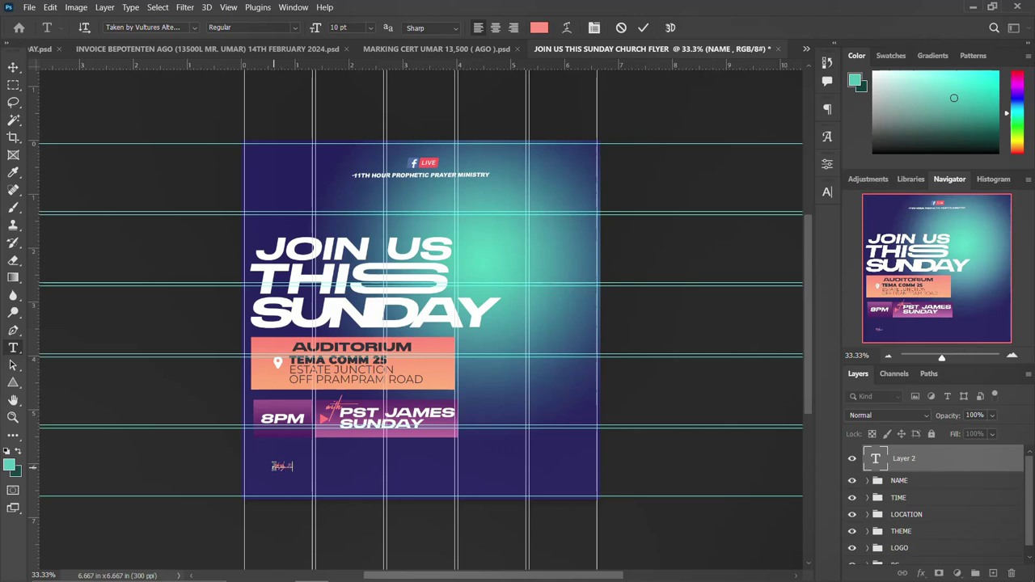
Commit the typed date and set it in Montserrat ExtraBold.
key("ctrl+Return")
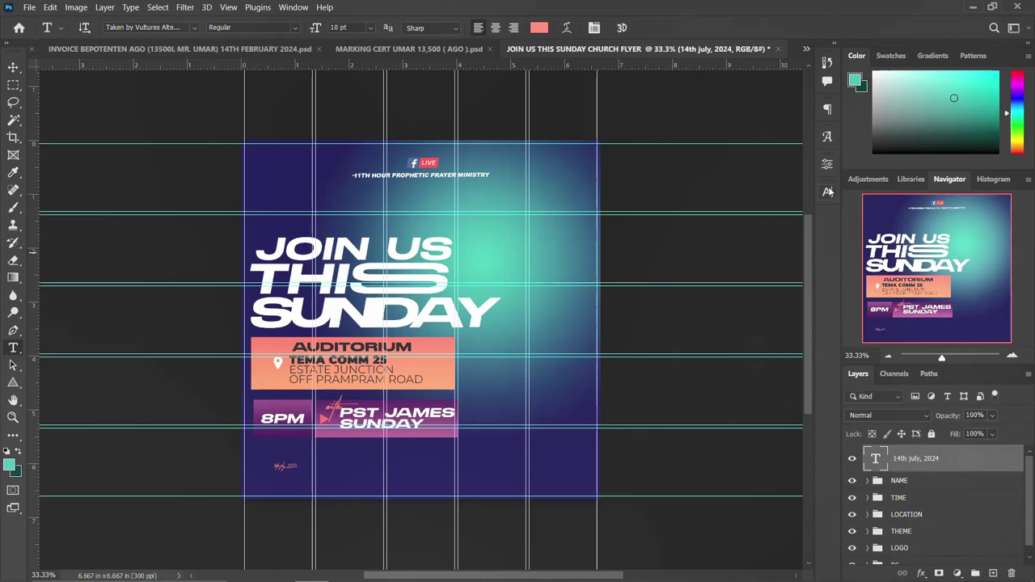
left_click(826, 191)
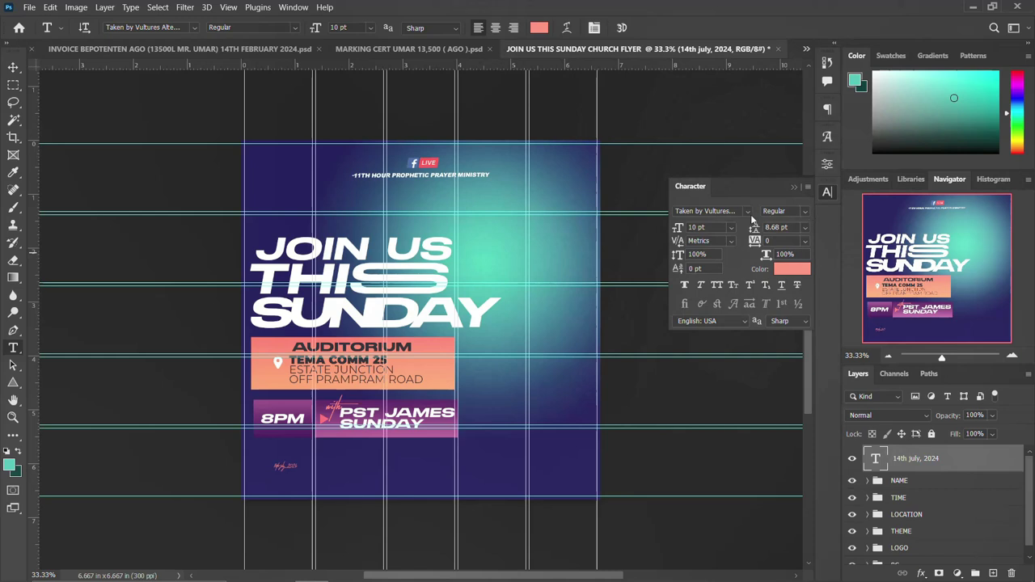
left_click(747, 211)
left_click(738, 278)
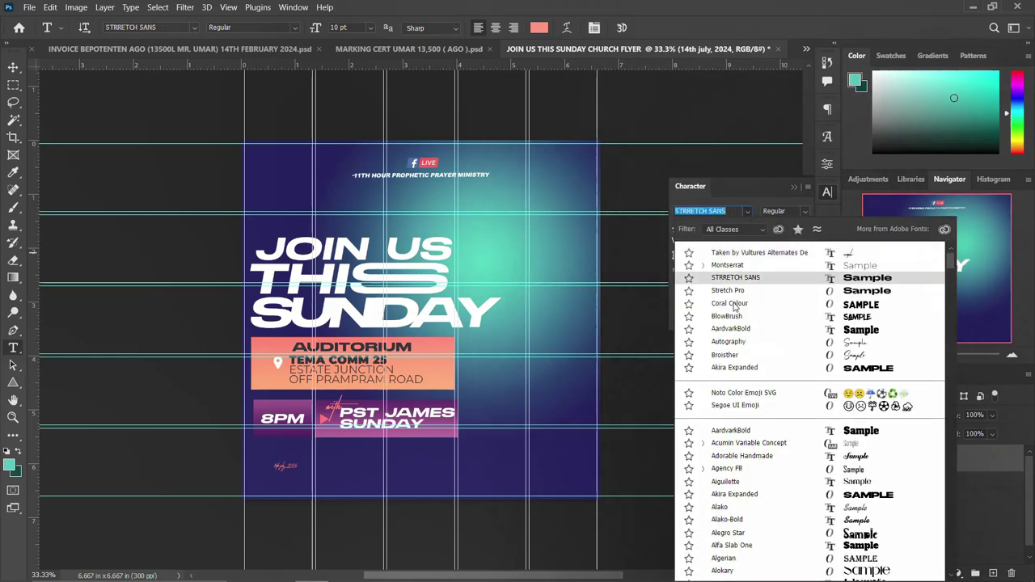
left_click(727, 265)
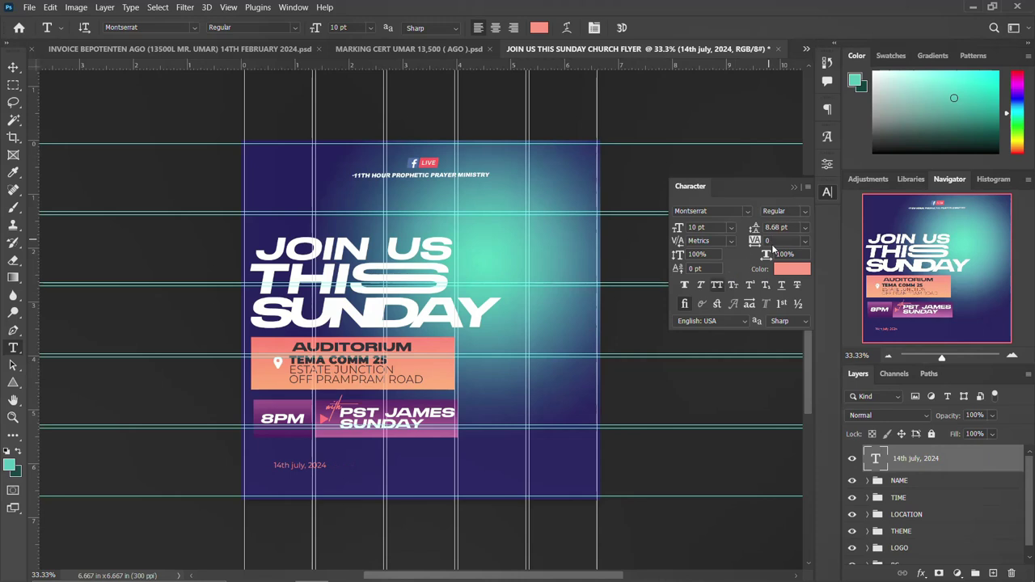
left_click(804, 212)
left_click(785, 357)
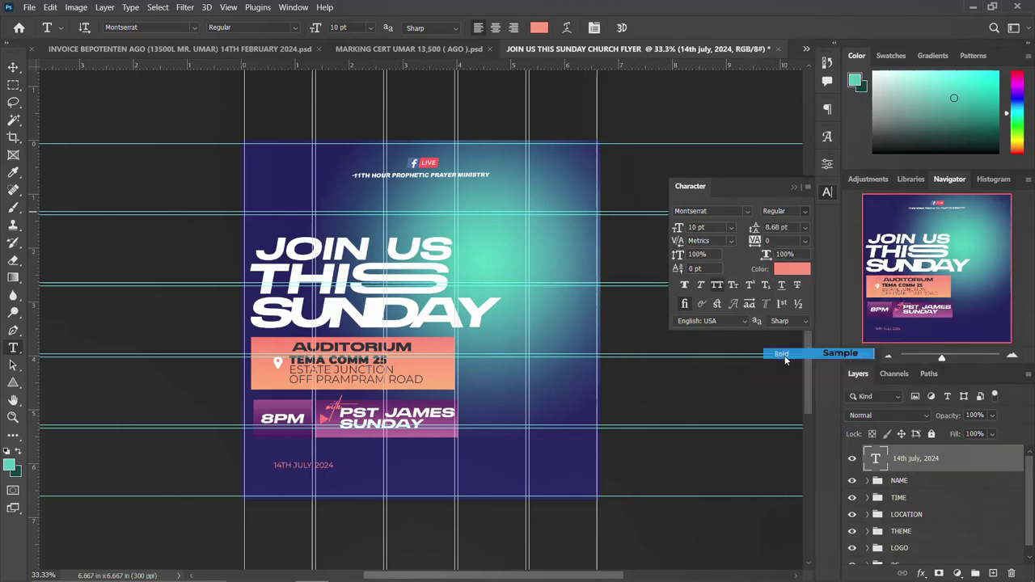
left_click(794, 211)
left_click(789, 371)
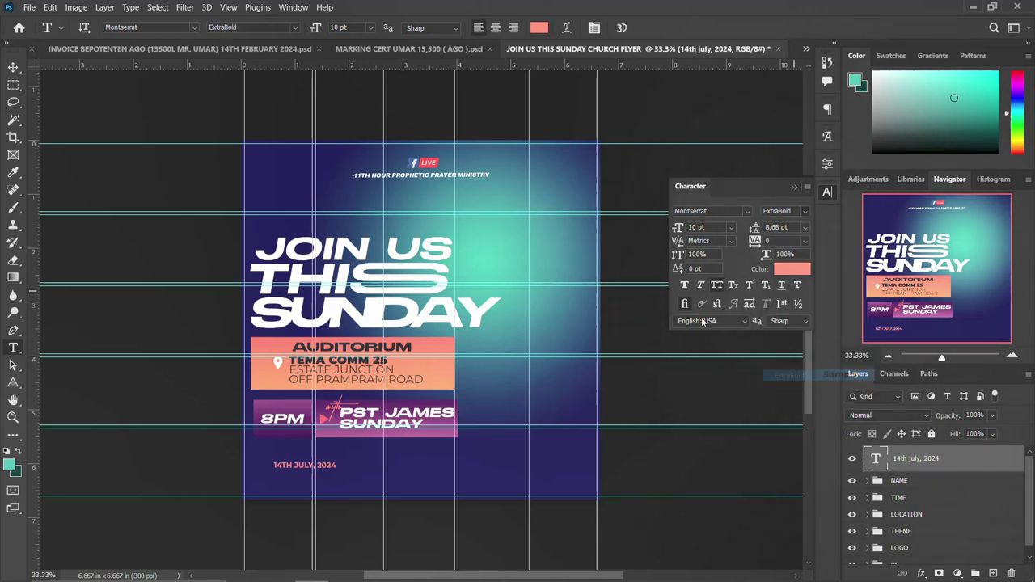
left_click(825, 194)
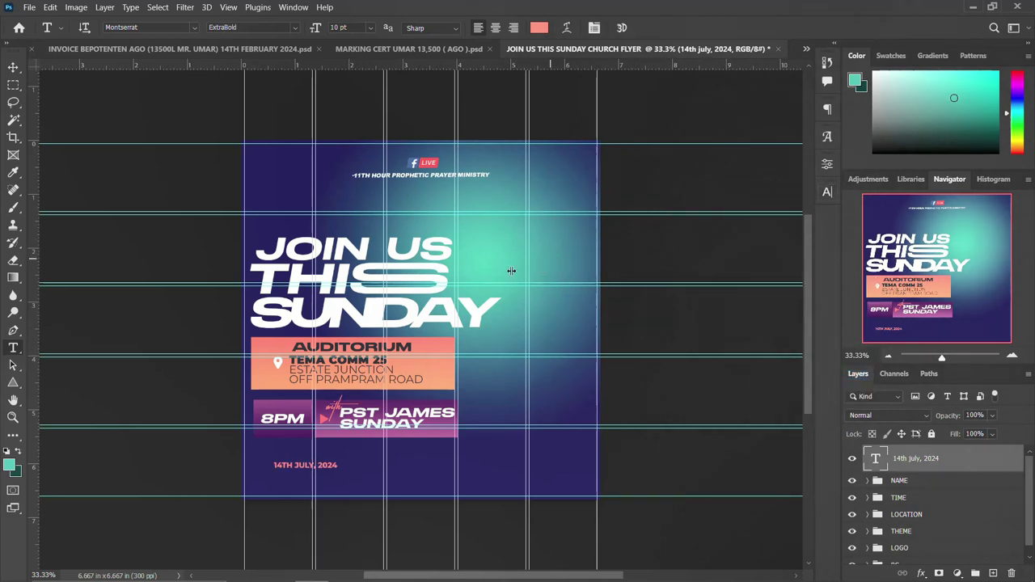
Enlarge the date to about 225%, nudge it down, and duplicate it just below.
key("ctrl+t")
mouse_move(373, 452)
left_mouse_down()
mouse_move(377, 475)
mouse_move(380, 450)
left_mouse_up()
key("Return")
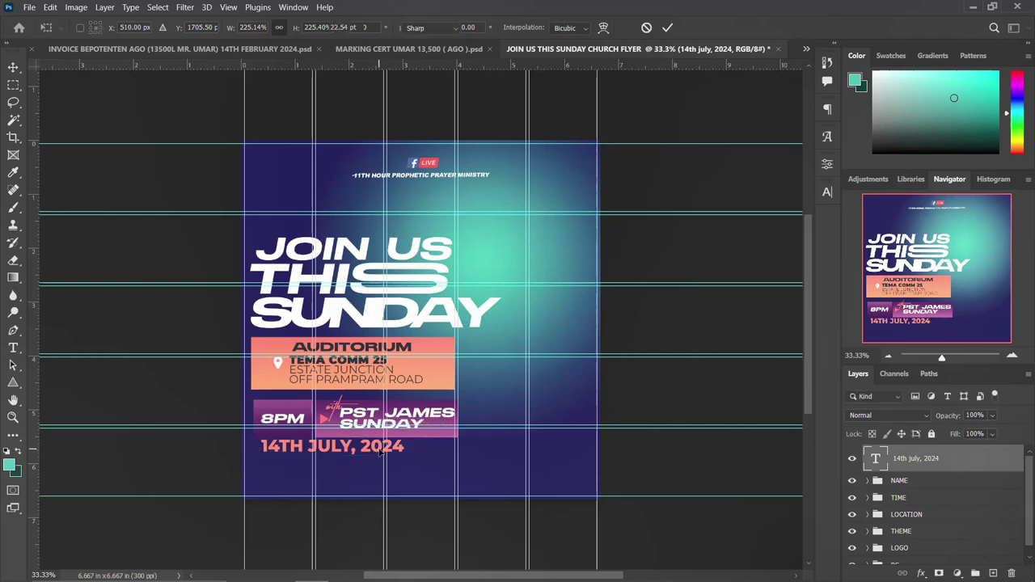
key("v")
key("Down")
key("Down")
key("Down")
key("Down")
key("Down")
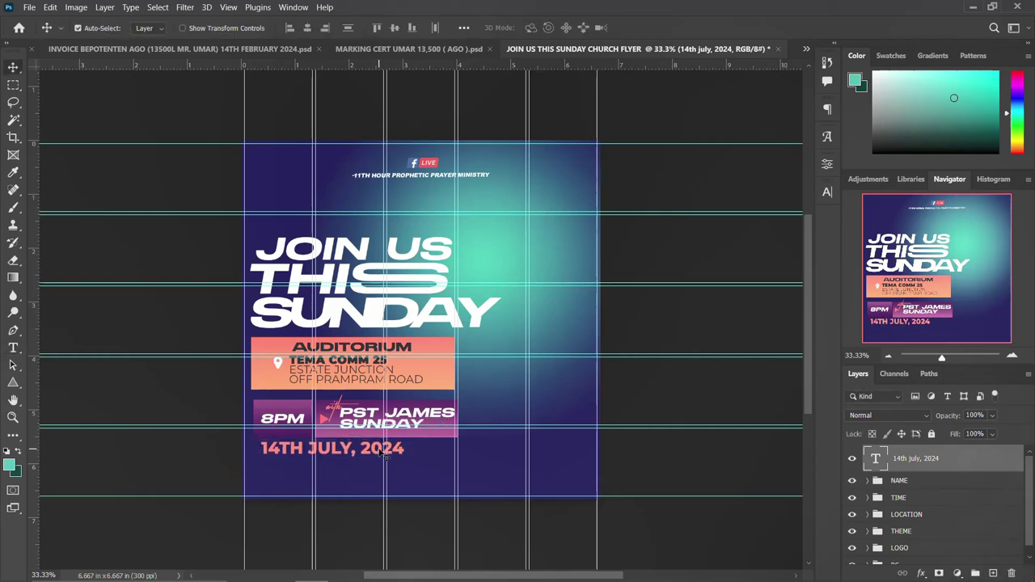
left_click_drag(344, 456, 339, 469)
Retype the duplicated date as 'FOR INFO', shrink it to about 61%, and nudge it left.
double_click(339, 469)
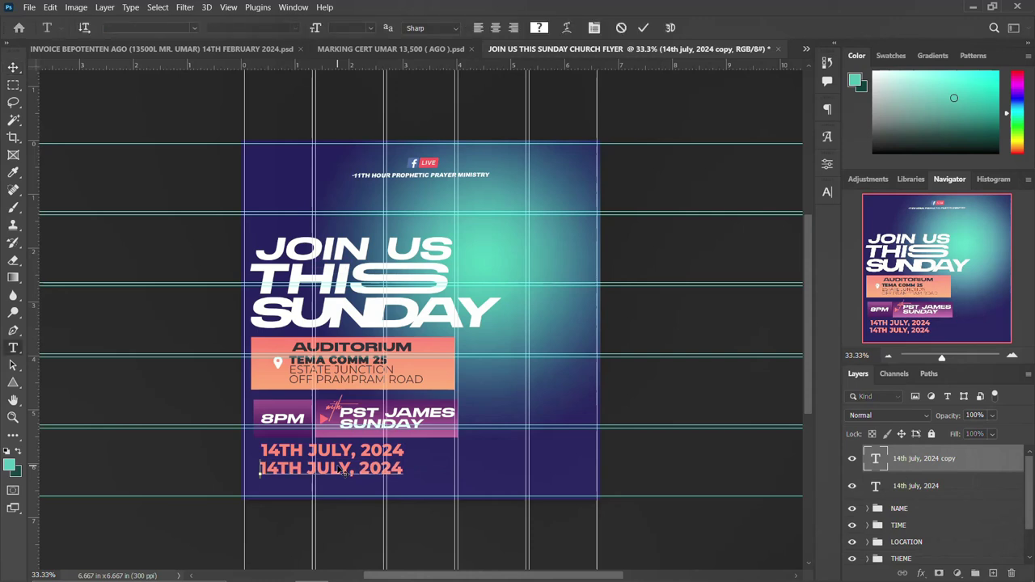
double_click(338, 467)
triple_click(338, 466)
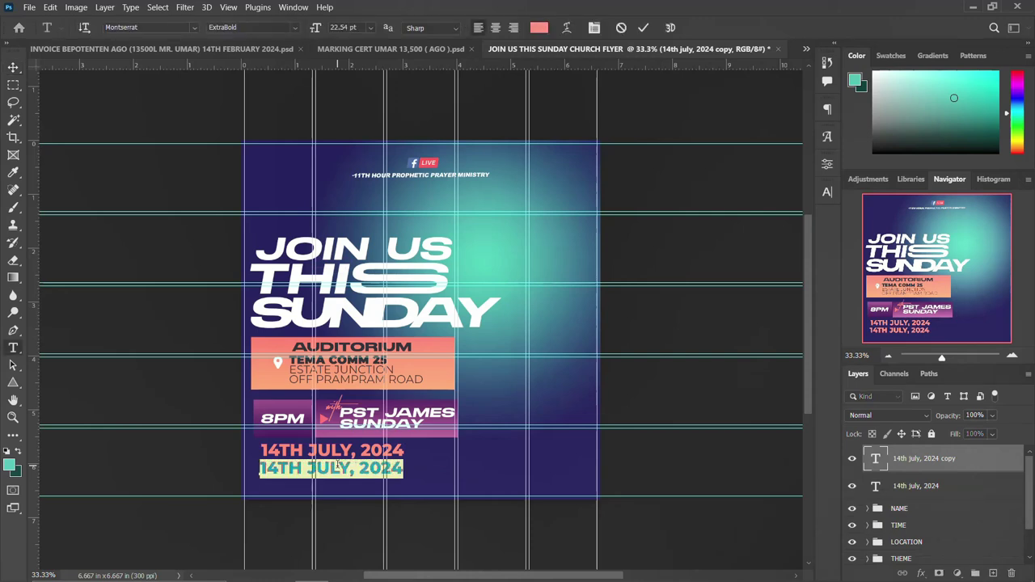
type("FOR")
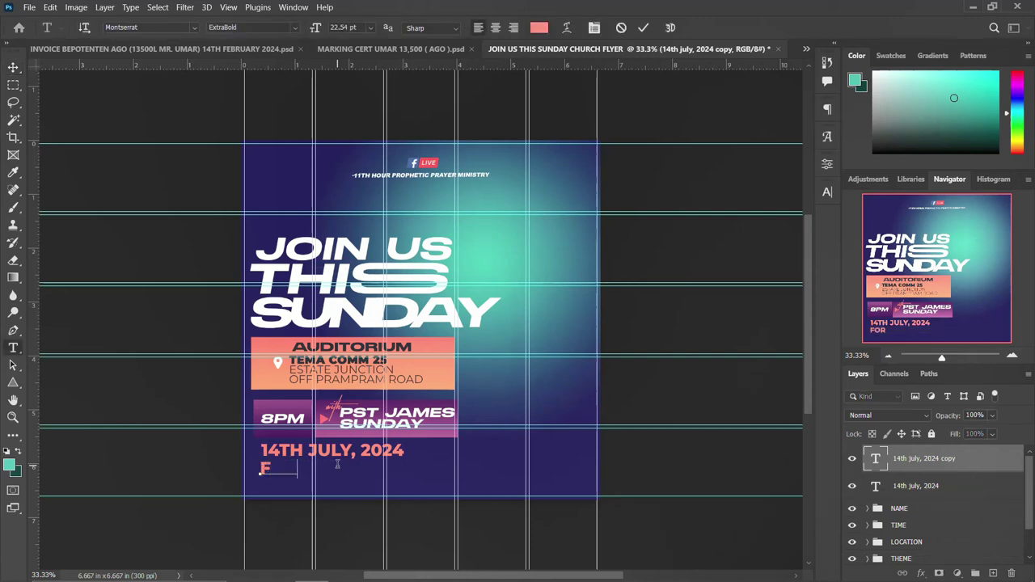
type(" IN")
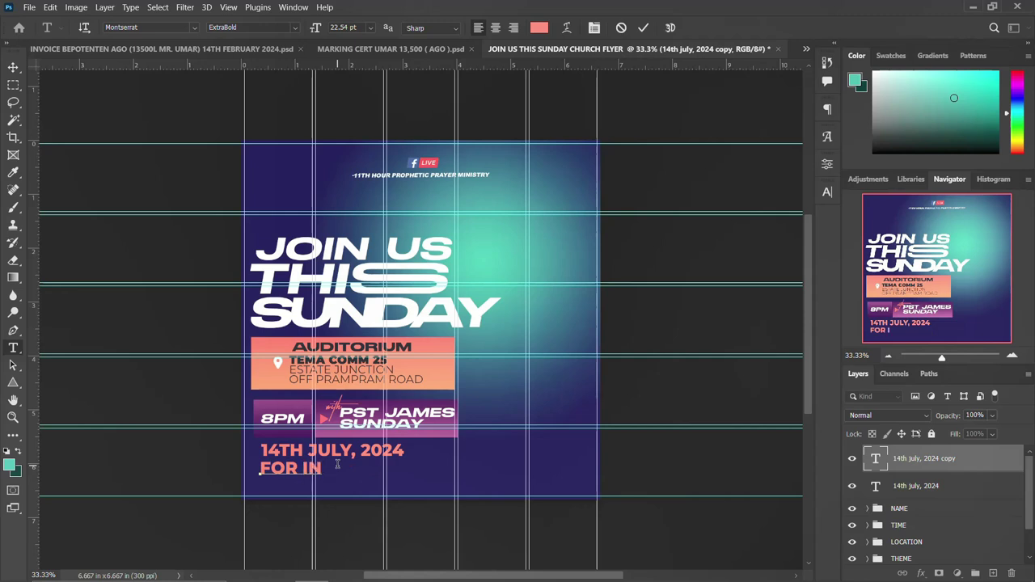
type("FO")
key("ctrl+Return")
key("ctrl+t")
left_click_drag(348, 461, 283, 468)
key("Return")
key("shift+Left")
key("shift+Left")
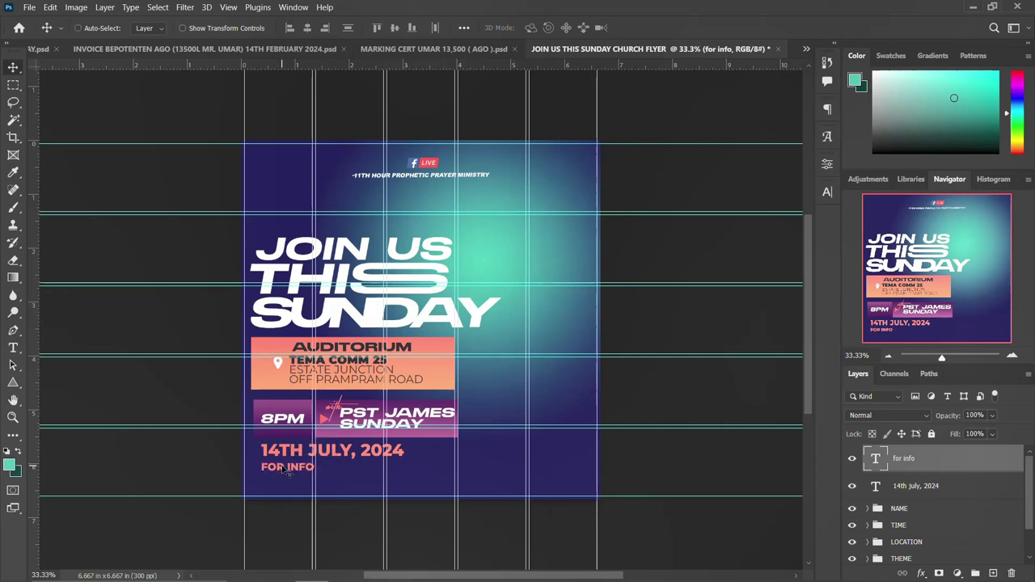
Duplicate the FOR INFO line beneath it and type a contact phone number into the copy.
key("ctrl+j")
key("shift+Down")
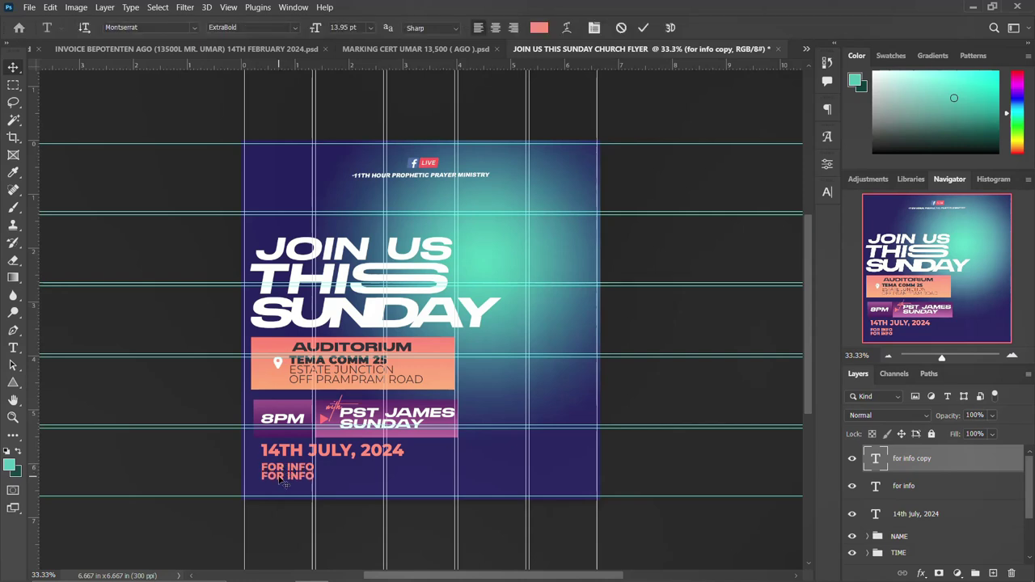
double_click(283, 479)
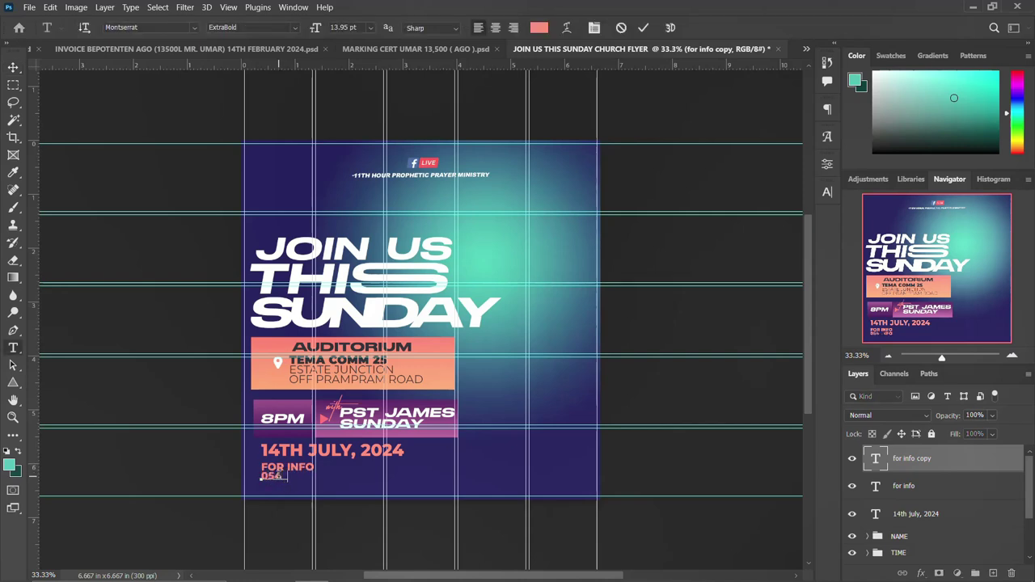
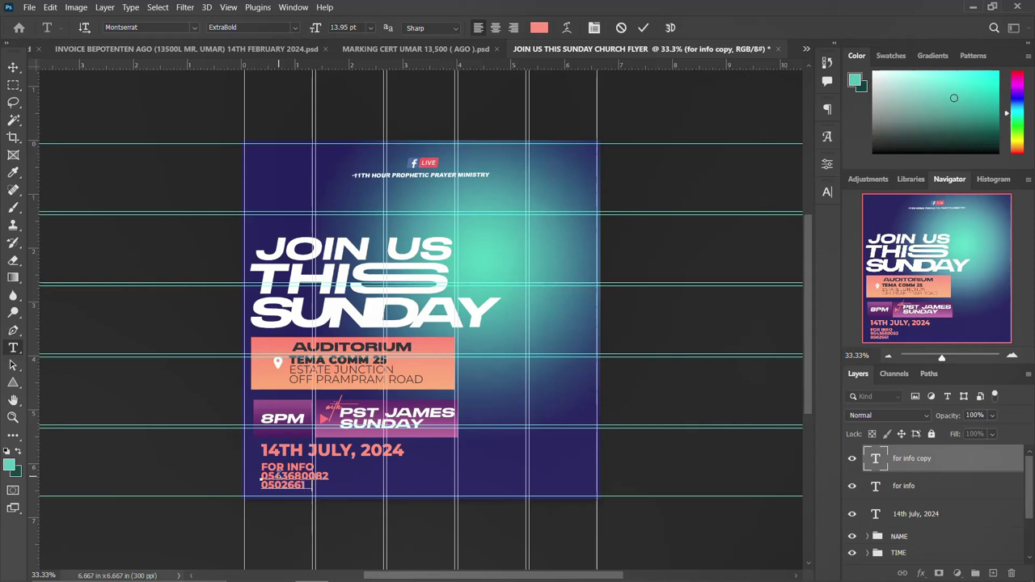
key("ctrl+Return")
Set the phone-number text to Black font weight.
key("v")
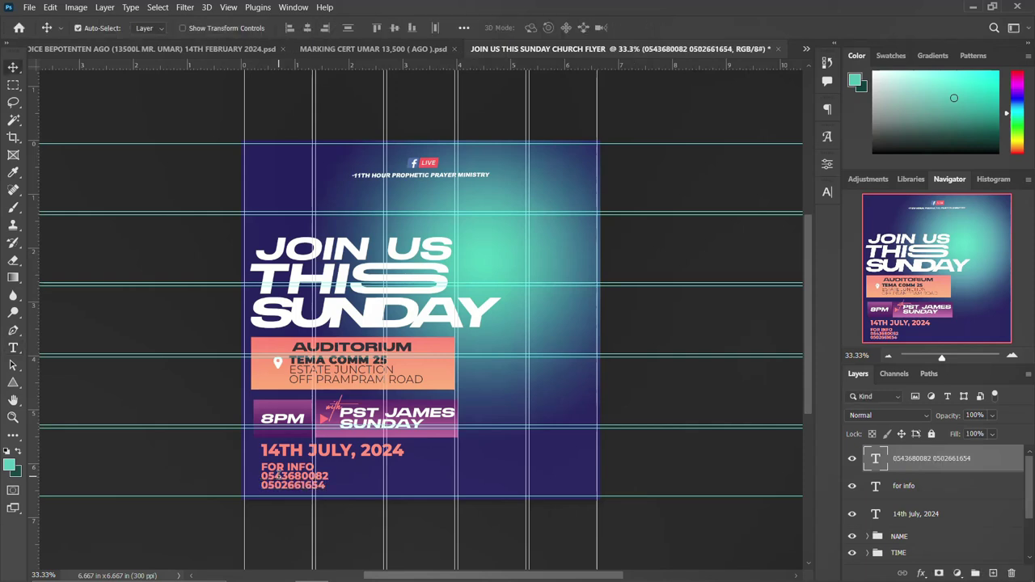
left_click(829, 191)
left_click(829, 190)
left_click(829, 191)
left_click(809, 215)
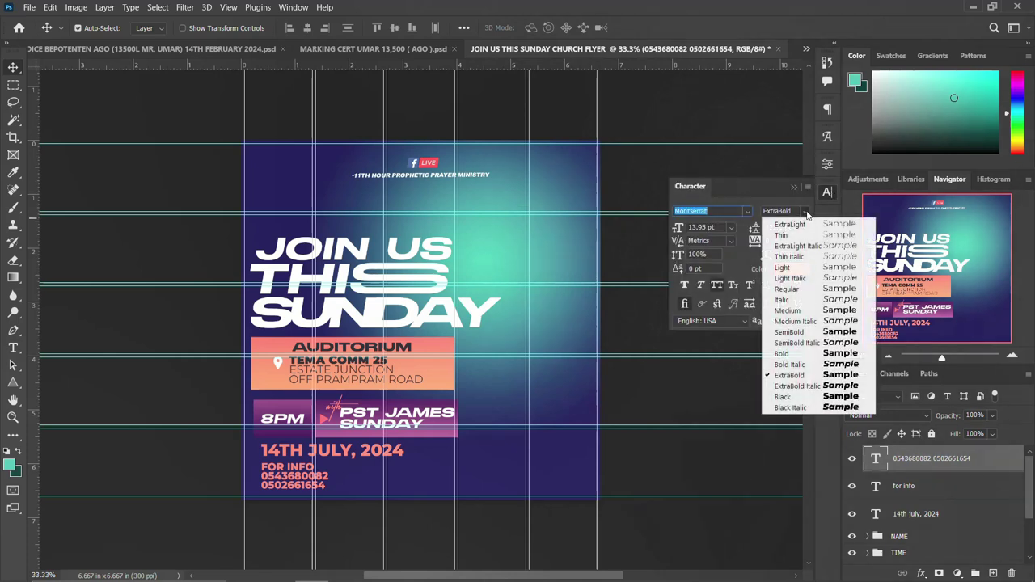
left_click(797, 398)
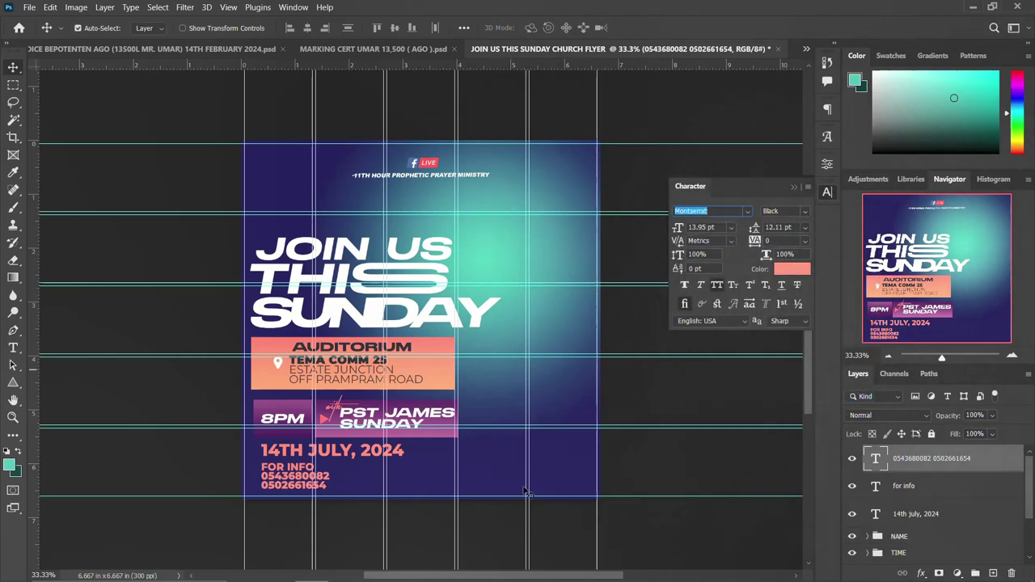
double_click(308, 487)
double_click(283, 485)
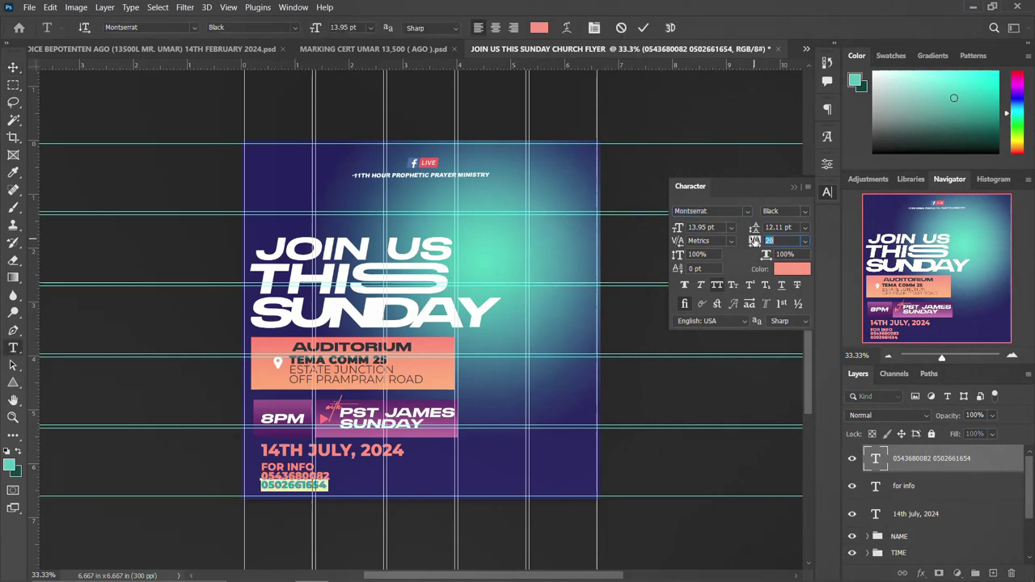
left_click(827, 192)
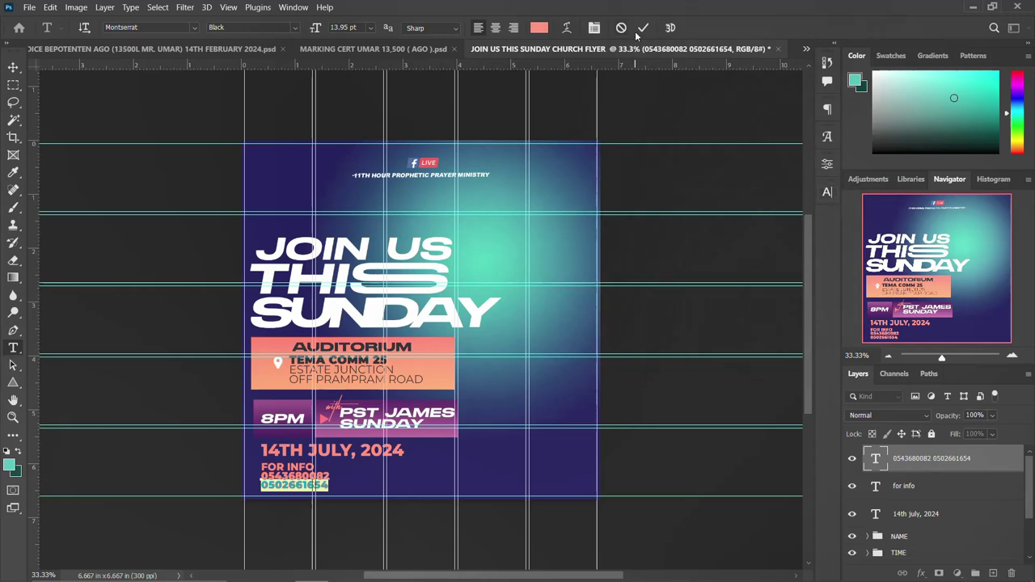
left_click(645, 27)
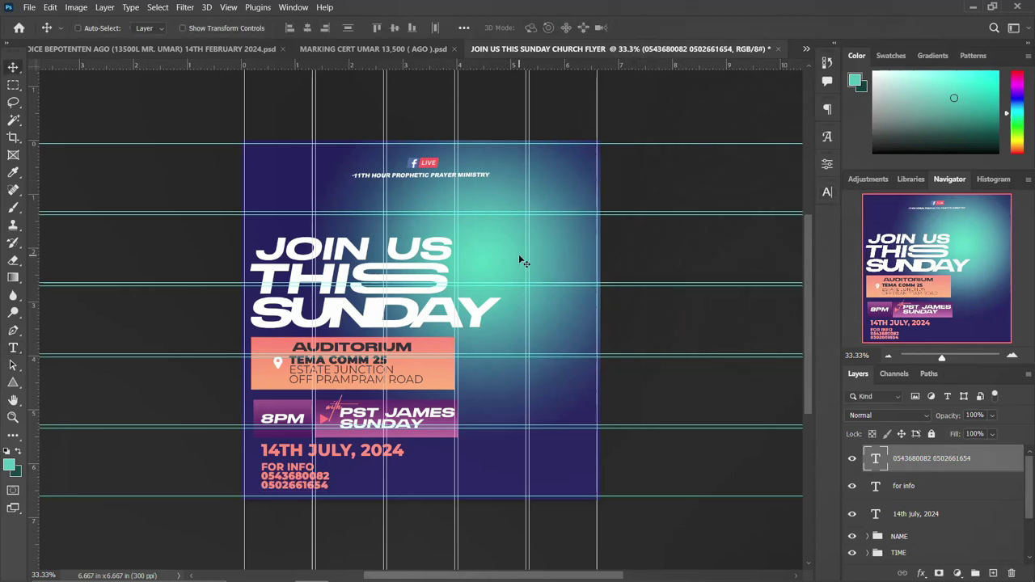
Enlarge the phone numbers to about 129% and nudge FOR INFO up above them.
key("ctrl+t")
left_click_drag(331, 469, 318, 489)
key("Return")
left_click(308, 468)
key("Up")
key("Up")
key("Up")
key("Up")
key("Up")
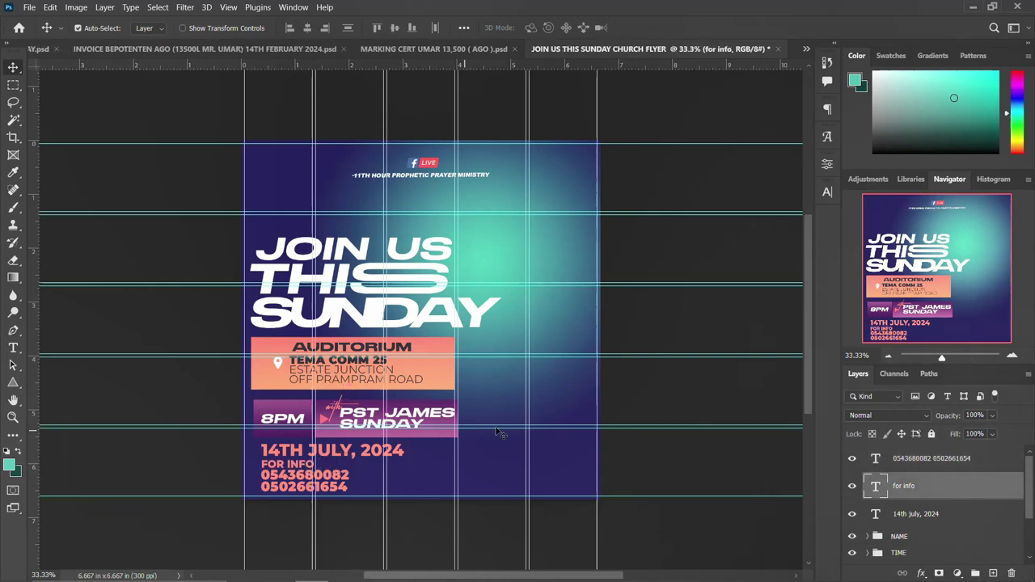
Color FOR INFO white from the THIS headline, then select the date, FOR INFO and phone layers.
left_click(827, 194)
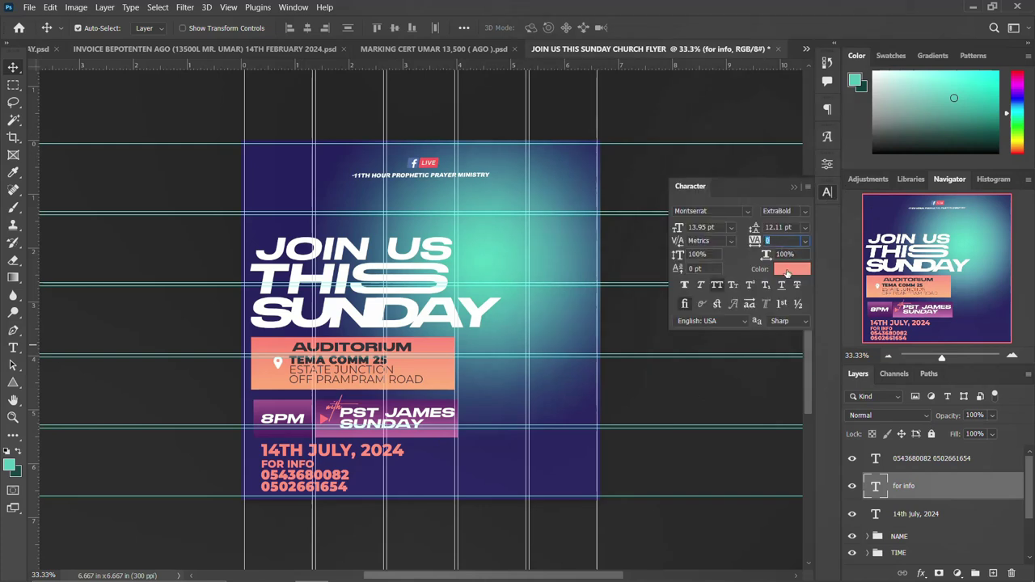
left_click(789, 274)
left_click(350, 274)
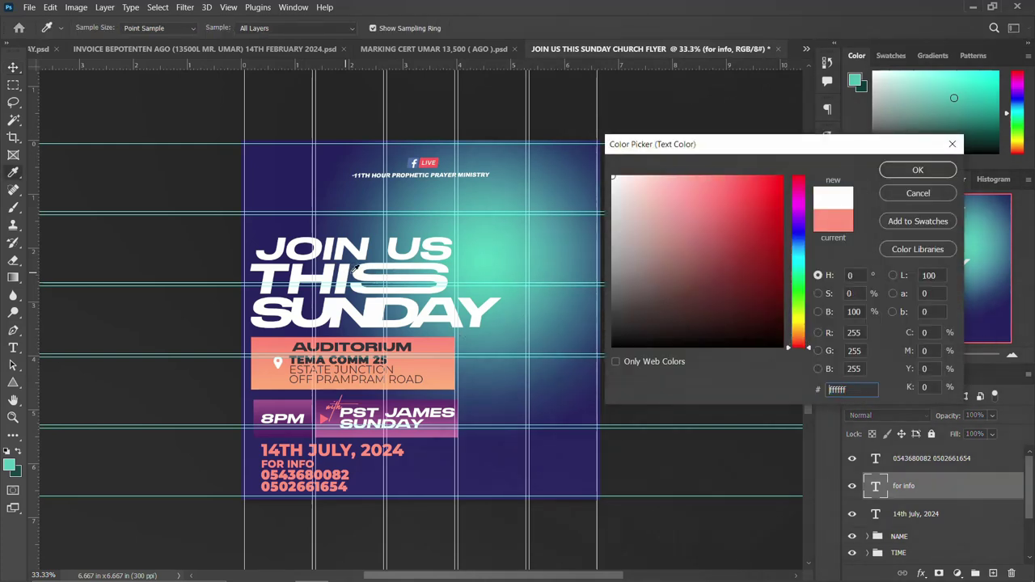
left_click(917, 170)
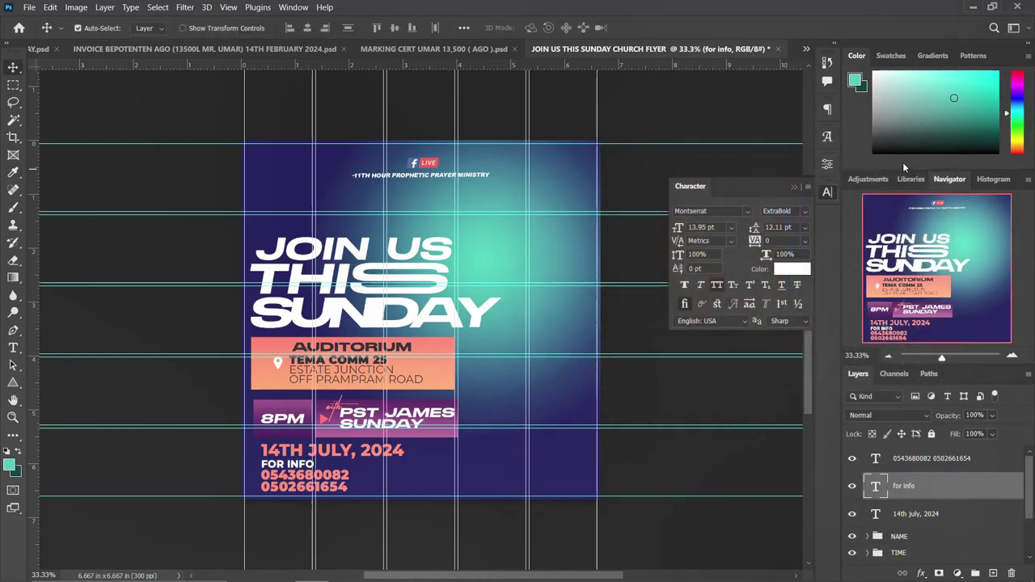
left_click(827, 192)
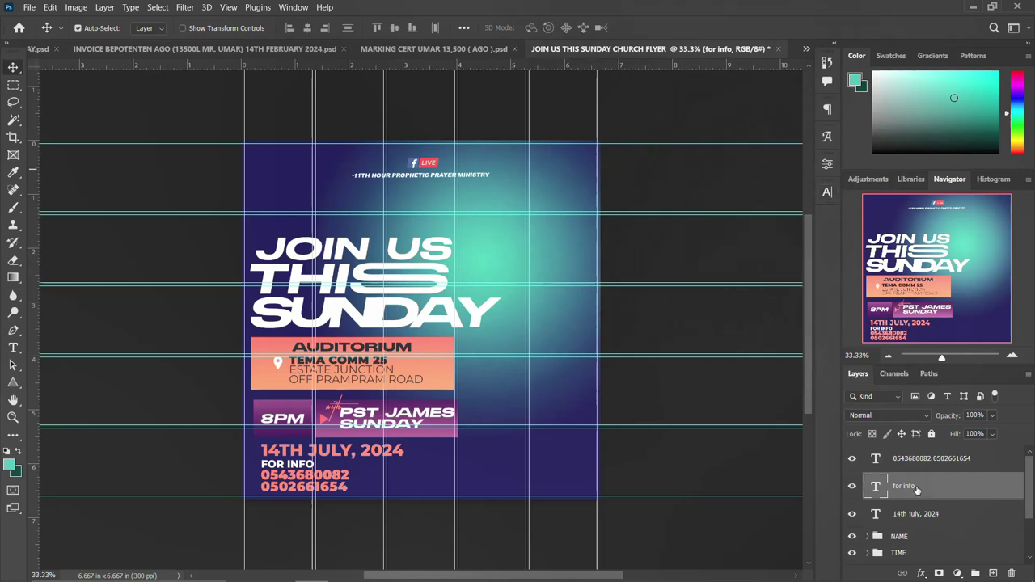
left_click(918, 521)
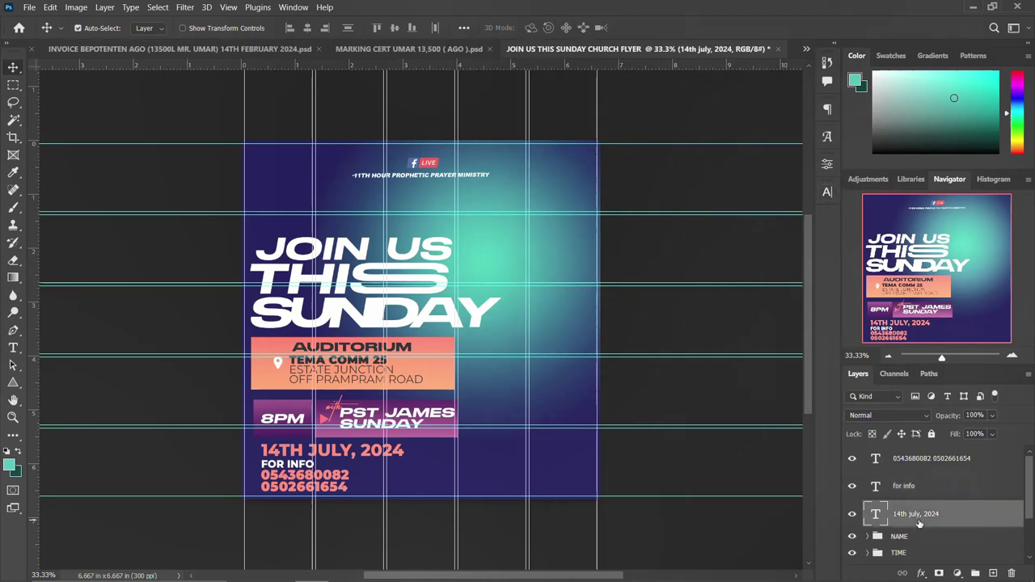
left_click(926, 460, "shift")
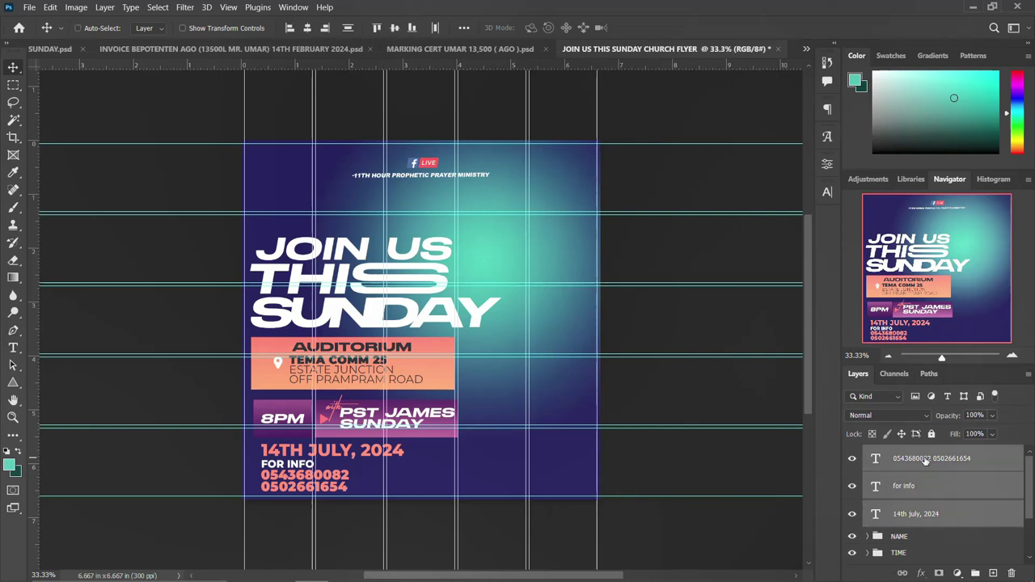
Group the date, FOR INFO and phone layers and name the group CONTACT DETAILS.
key("ctrl+g")
double_click(903, 454)
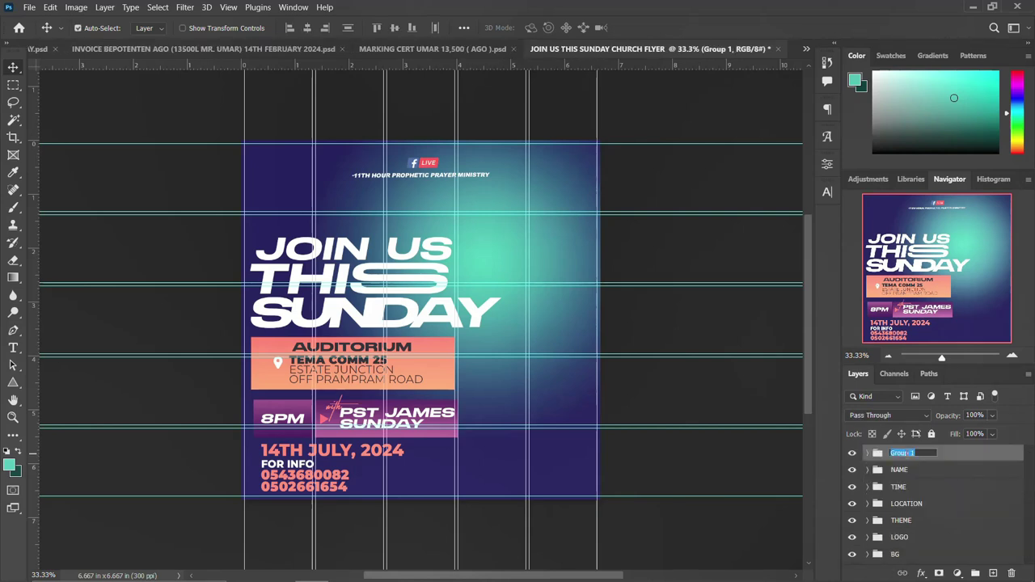
type("CONTACT DETAILS")
key("Return")
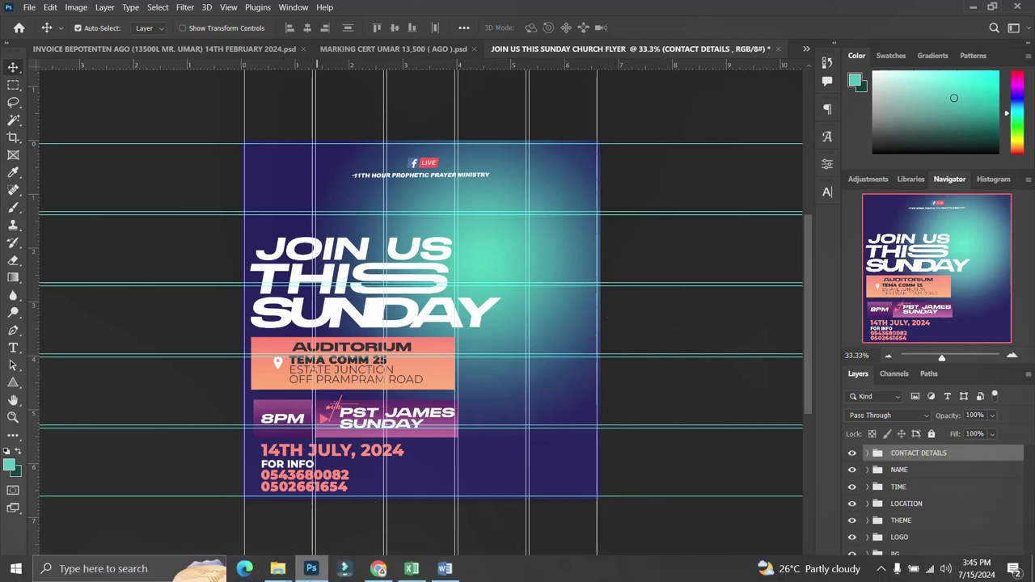
Drag photo 20230110_185414 from the GRAPHIC DESIGN RESOURCES folder onto the flyer canvas.
mouse_move(278, 568)
left_click(339, 520)
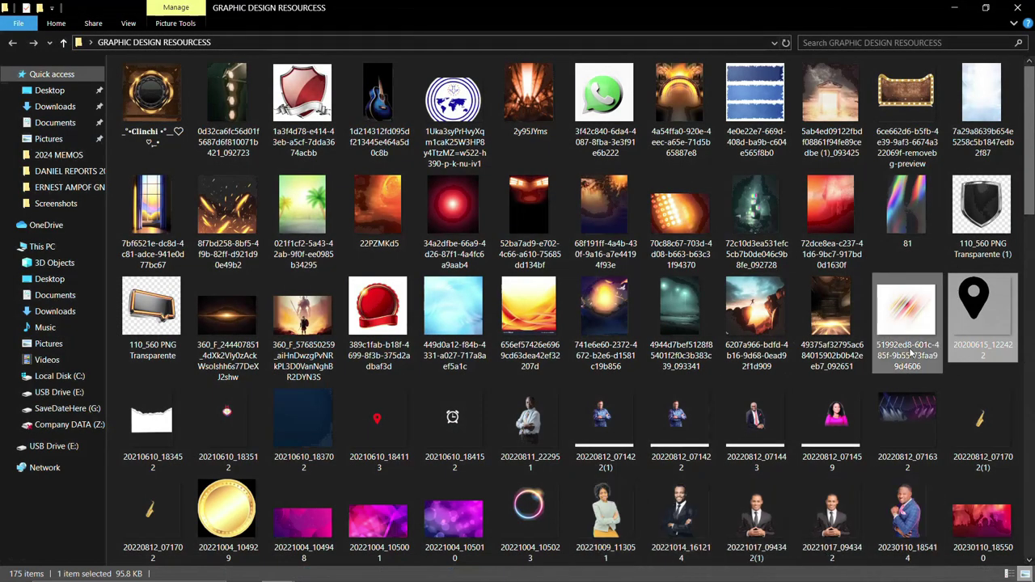
scroll(588, 456, "down", 5)
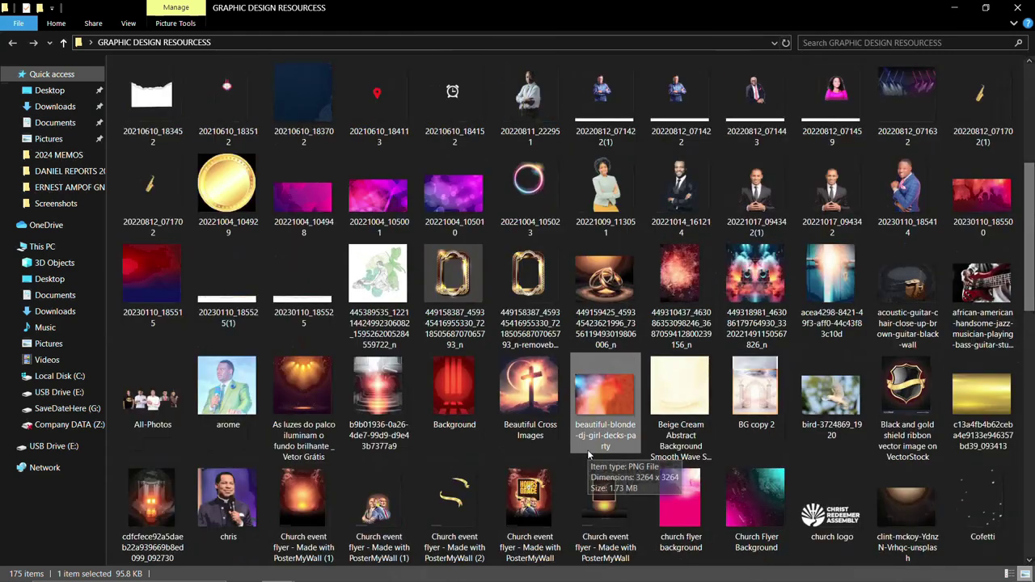
scroll(588, 456, "down", 5)
scroll(588, 455, "down", 3)
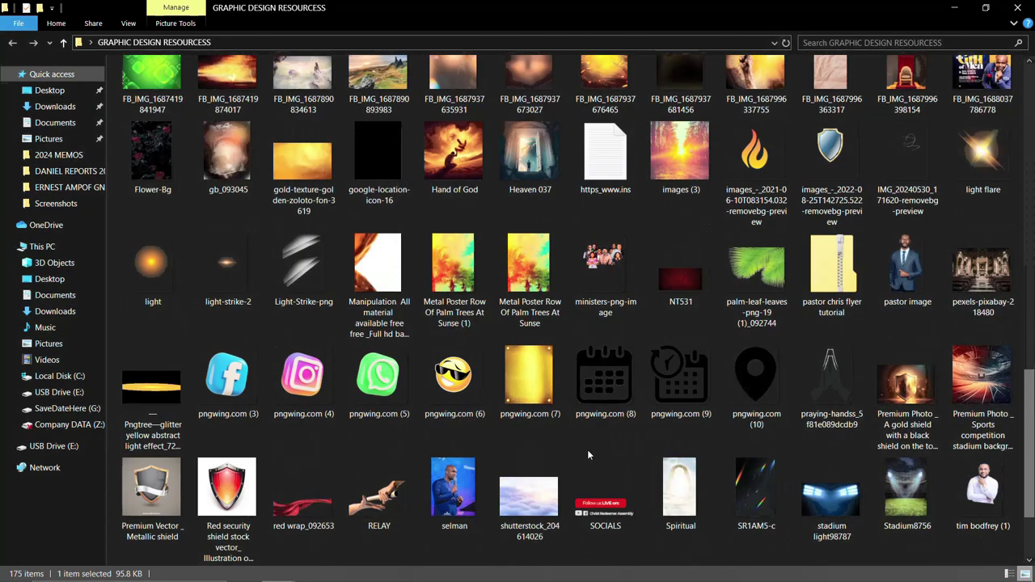
scroll(588, 456, "down", 1)
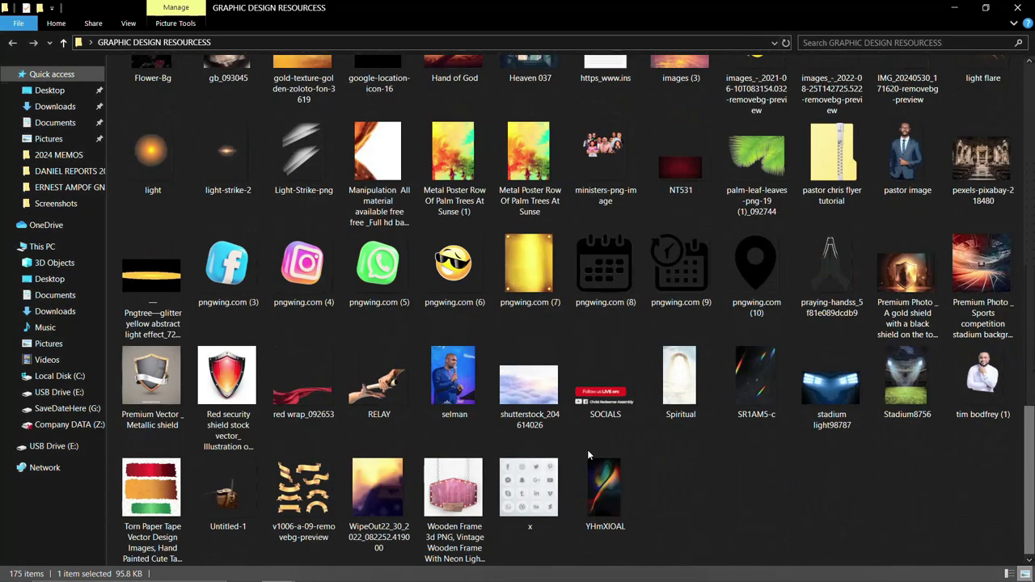
scroll(588, 450, "up", 12)
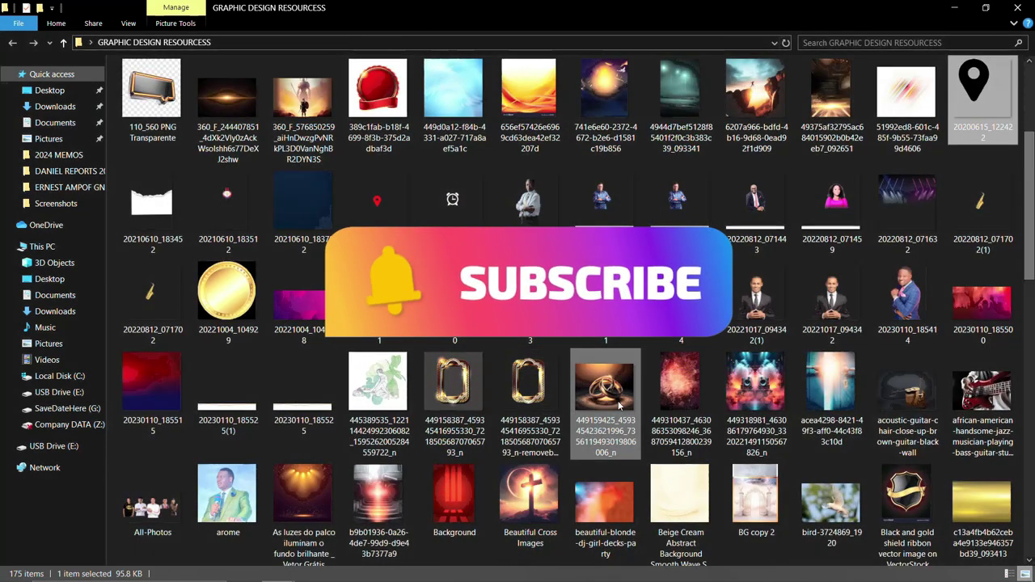
scroll(890, 404, "up", 2)
left_click(904, 508)
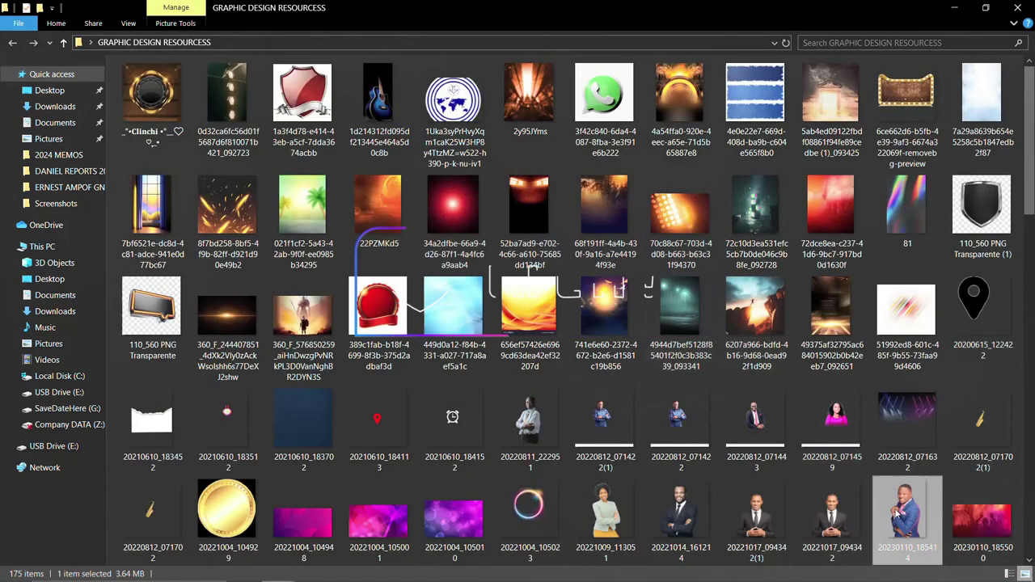
left_click_drag(904, 508, 450, 390)
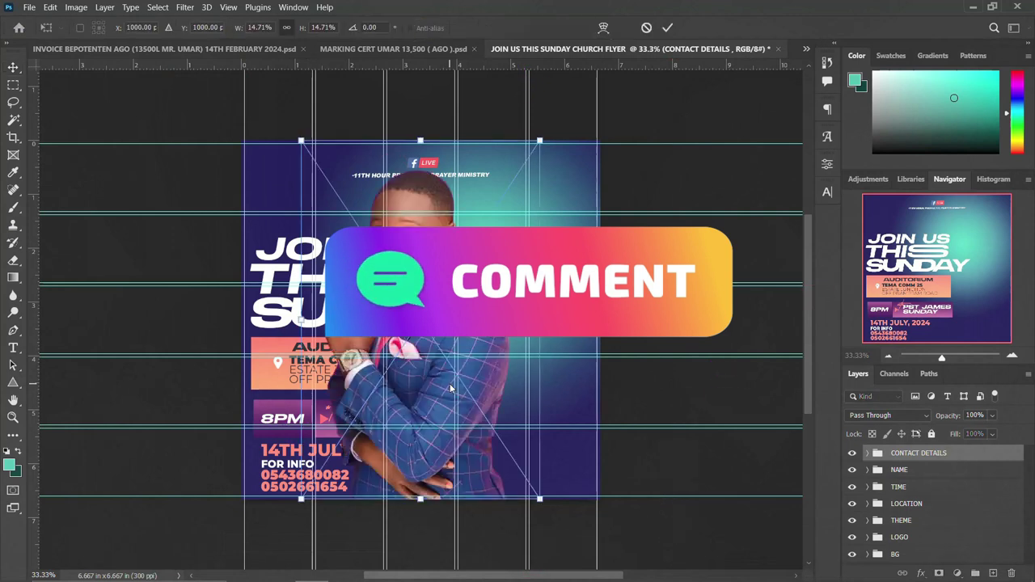
Flip the placed portrait horizontally, move it to the flyer's right side, and commit it.
right_click(443, 388)
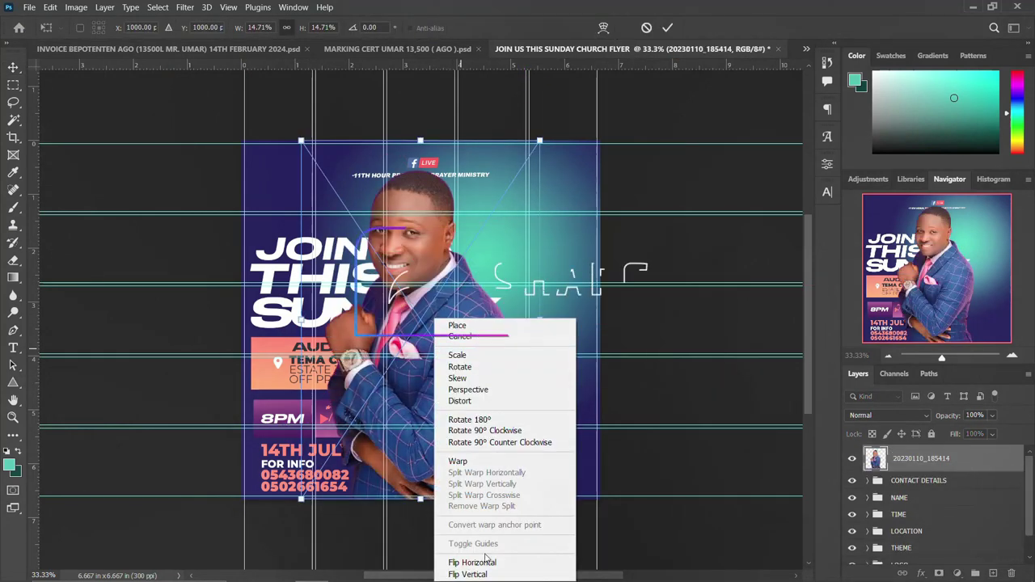
left_click(485, 563)
left_click_drag(448, 330, 533, 350)
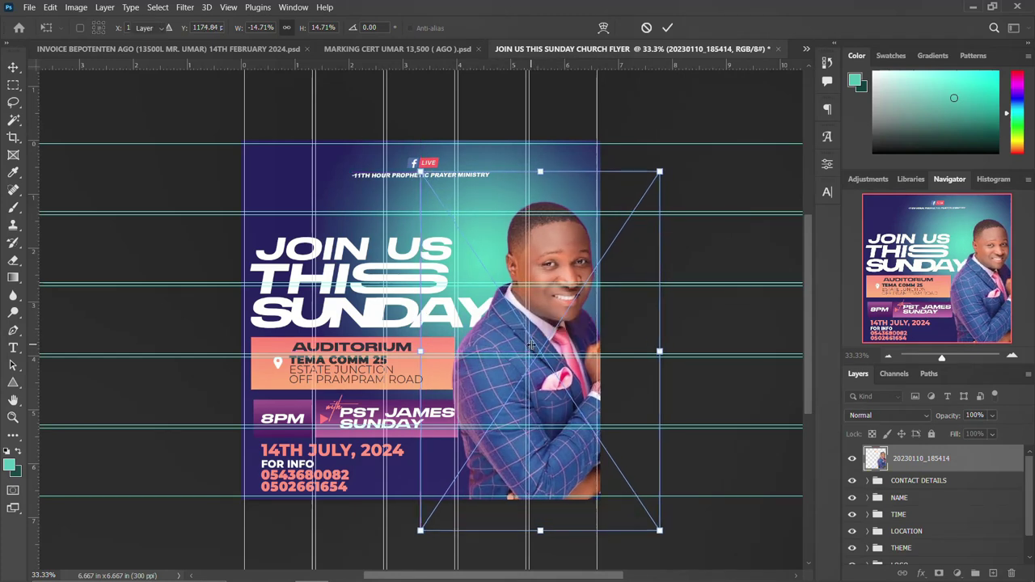
key("Return")
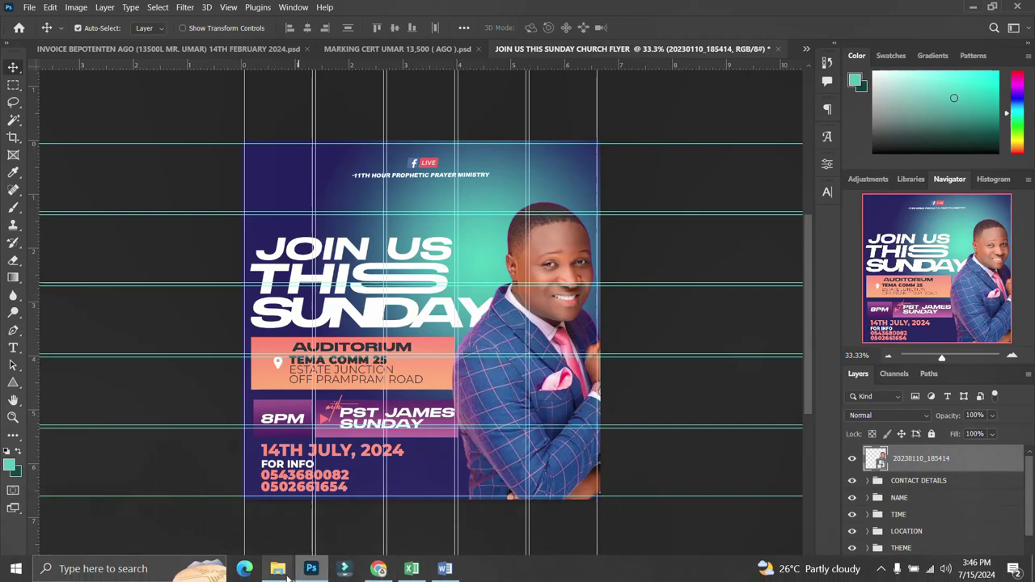
mouse_move(277, 568)
left_click(376, 530)
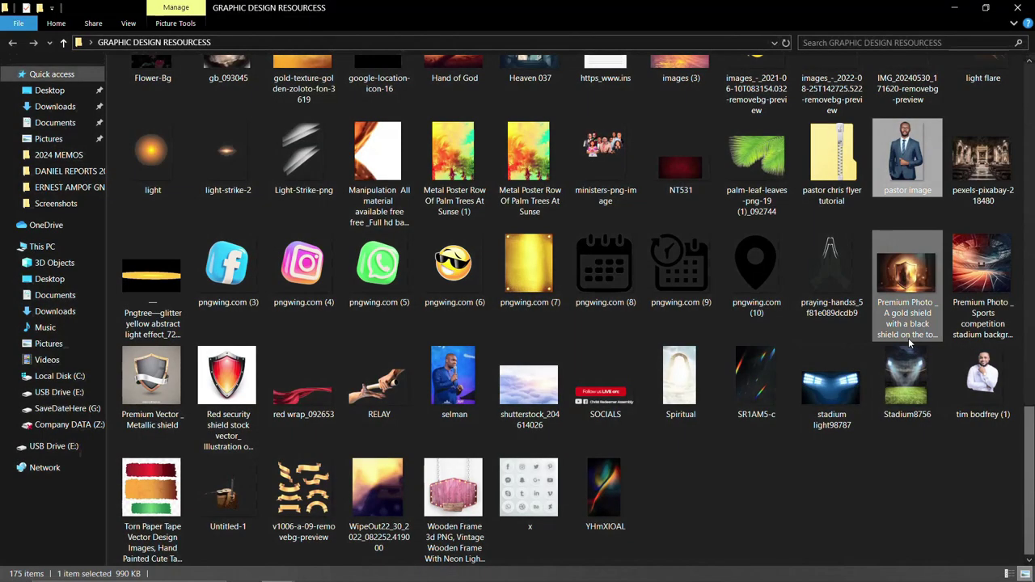
left_click_drag(906, 153, 408, 405)
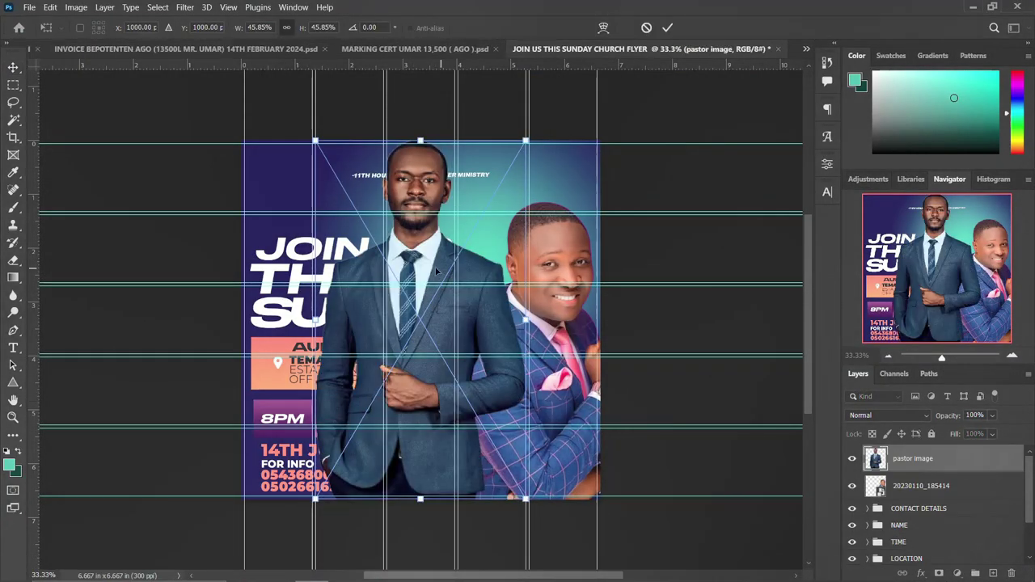
left_click_drag(419, 319, 539, 385)
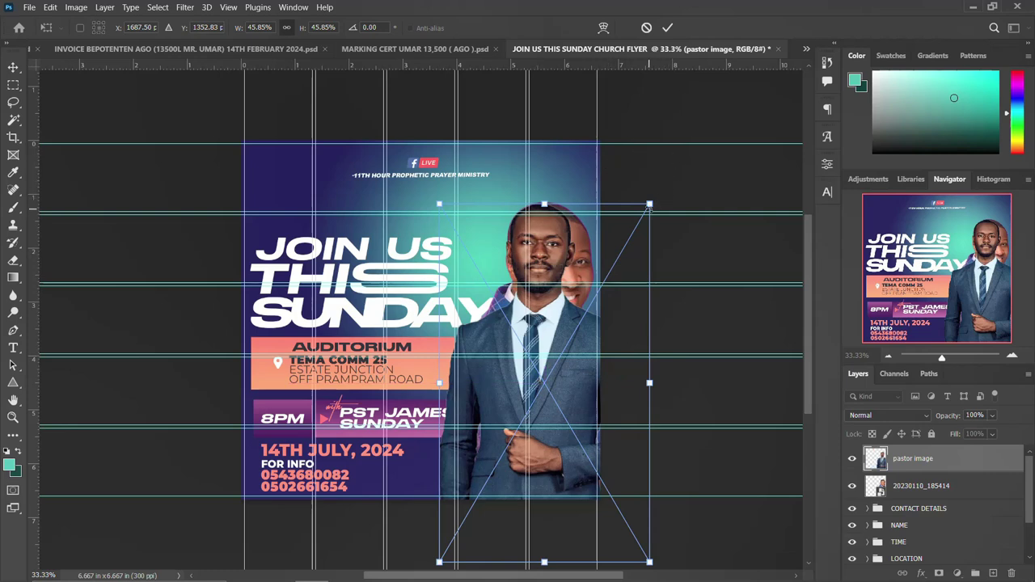
left_click_drag(650, 207, 665, 176)
left_click_drag(508, 354, 499, 406)
key("Return")
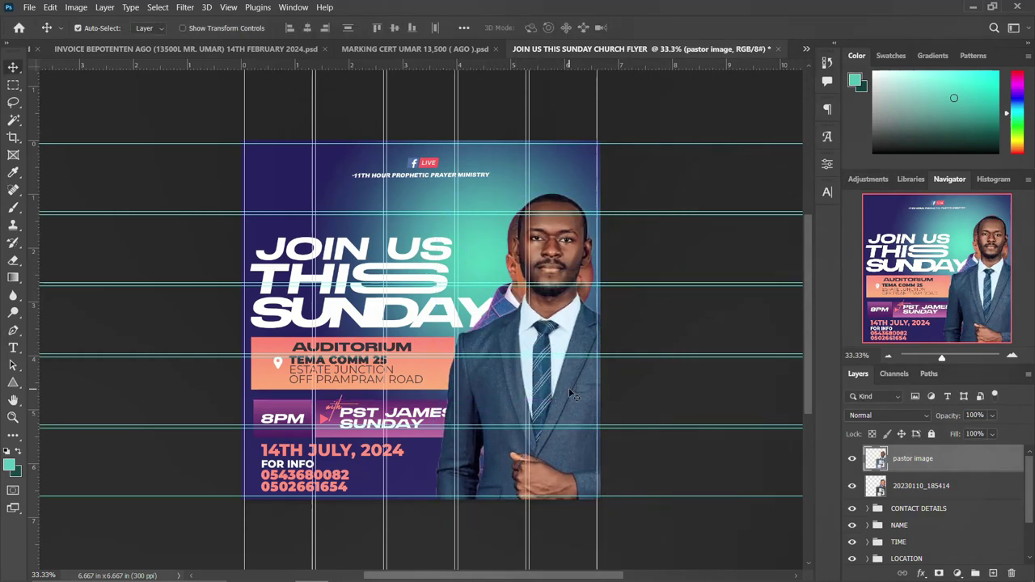
key("Delete")
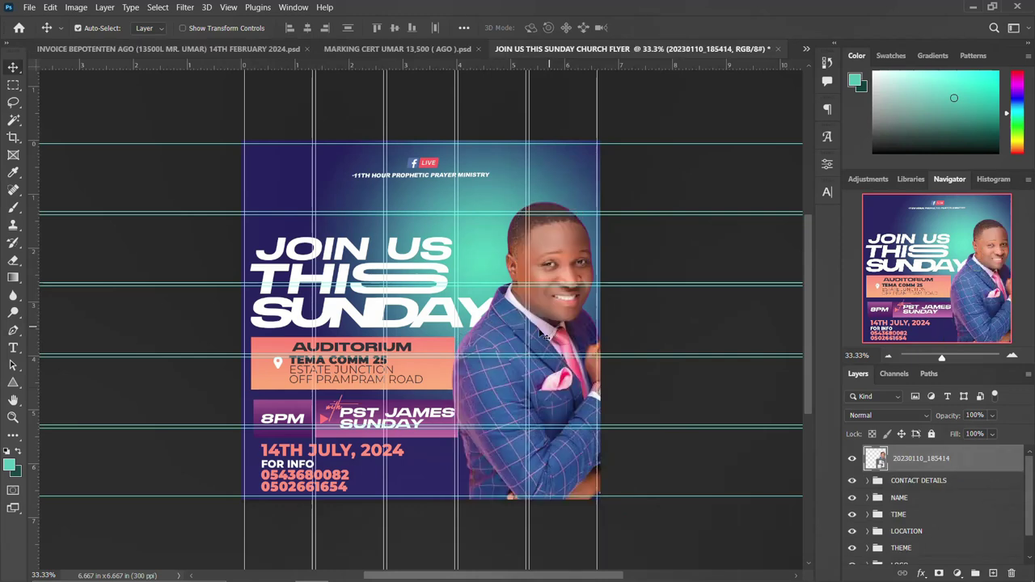
Shift the portrait slightly down and widen the pastor-name and AUDITORIUM boxes to the right.
left_click_drag(493, 344, 491, 352)
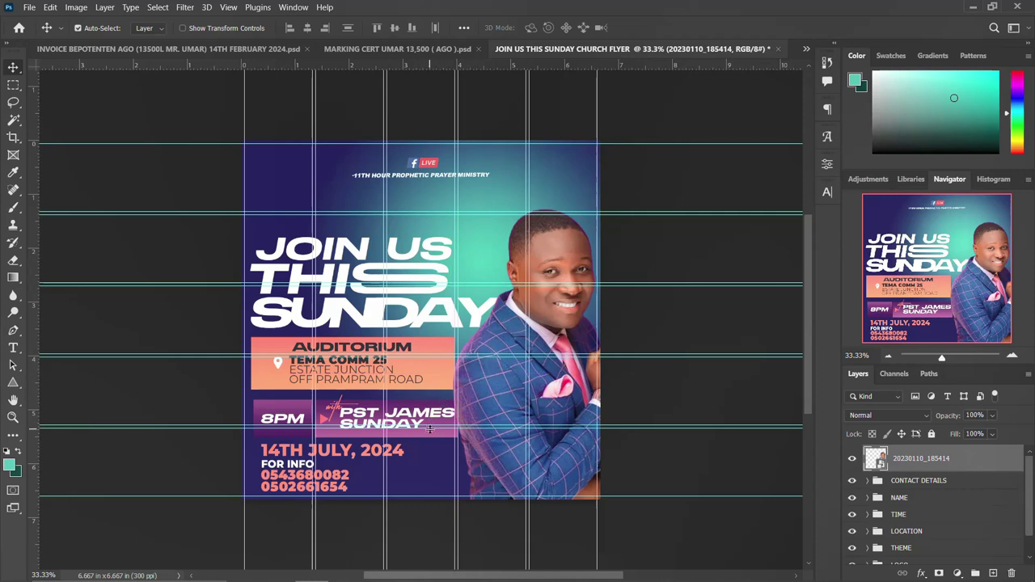
left_click(434, 435)
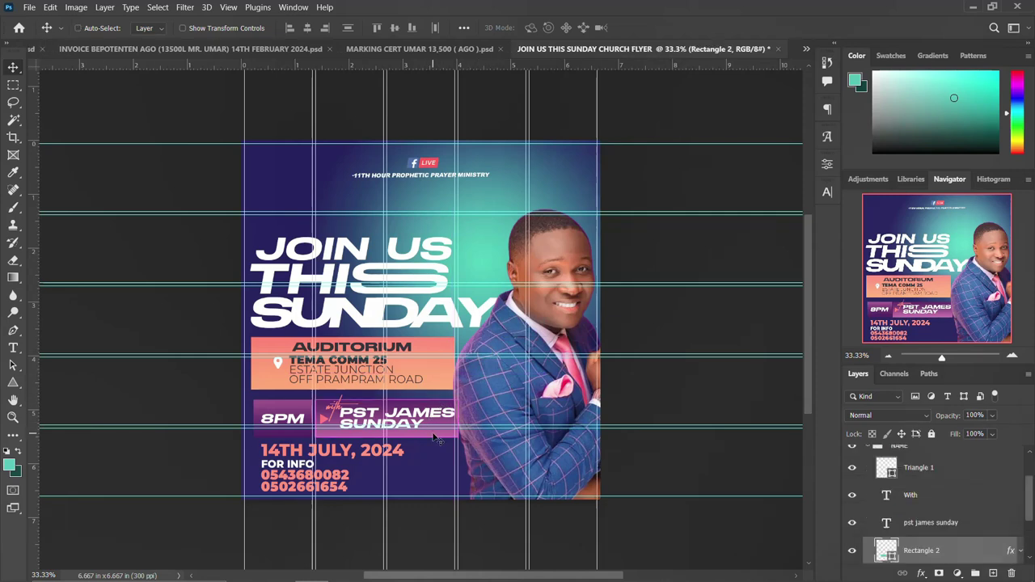
key("ctrl+t")
left_click_drag(457, 421, 466, 419)
key("Return")
left_click(433, 364)
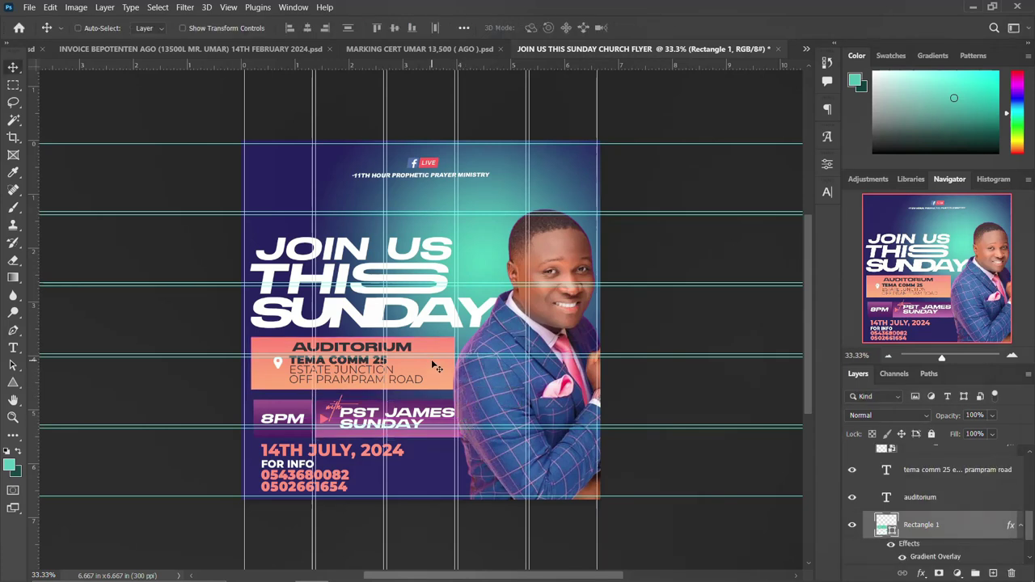
key("ctrl+t")
left_click_drag(457, 364, 468, 365)
key("Return")
Put the portrait layer into a new group named IMAGE and add a new empty layer.
scroll(866, 486, "up", 2)
left_click(866, 477)
scroll(867, 480, "up", 3)
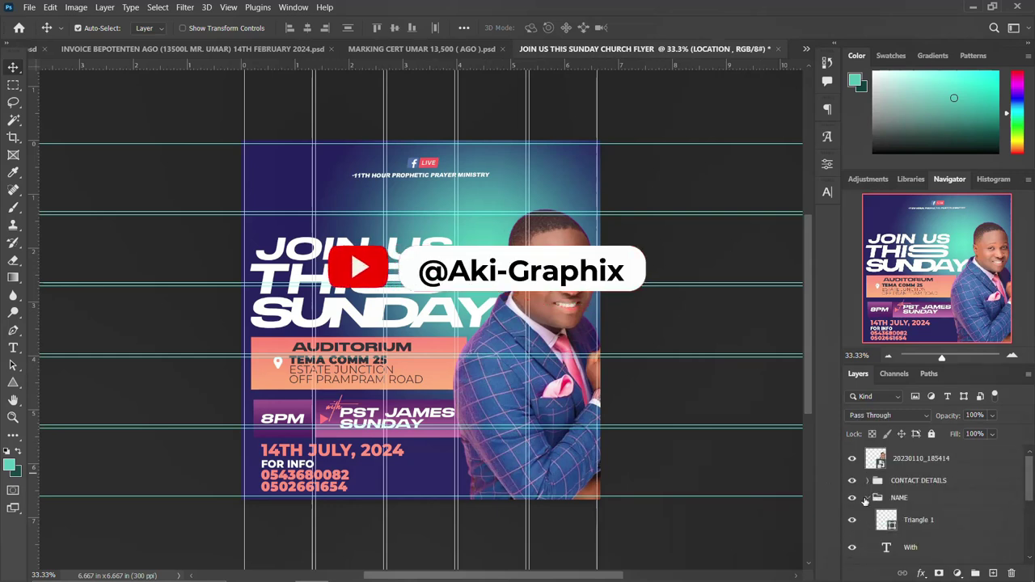
left_click(876, 495)
left_click(897, 461)
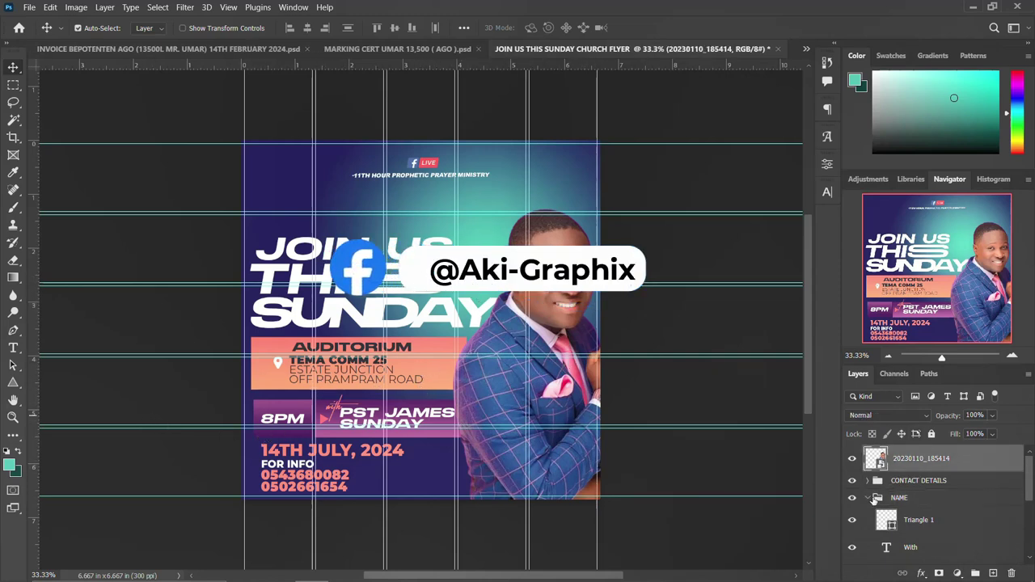
left_click(868, 497)
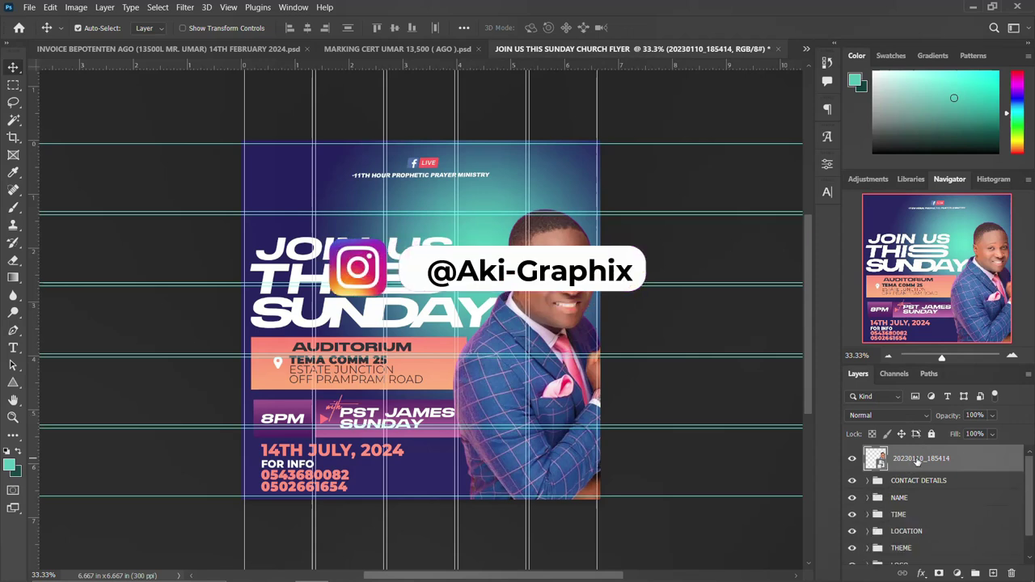
key("ctrl+g")
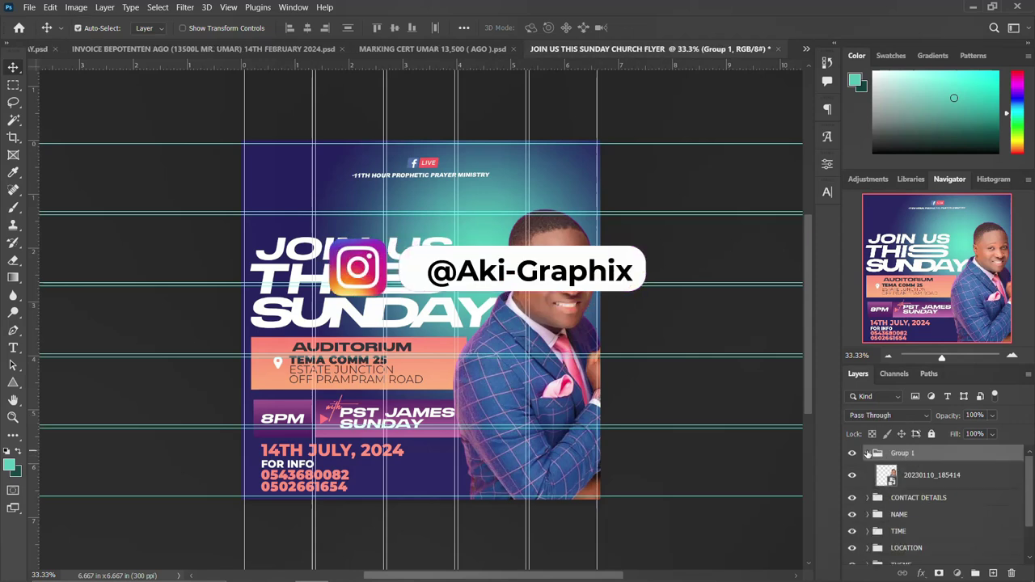
left_click(867, 453)
double_click(902, 453)
type("I")
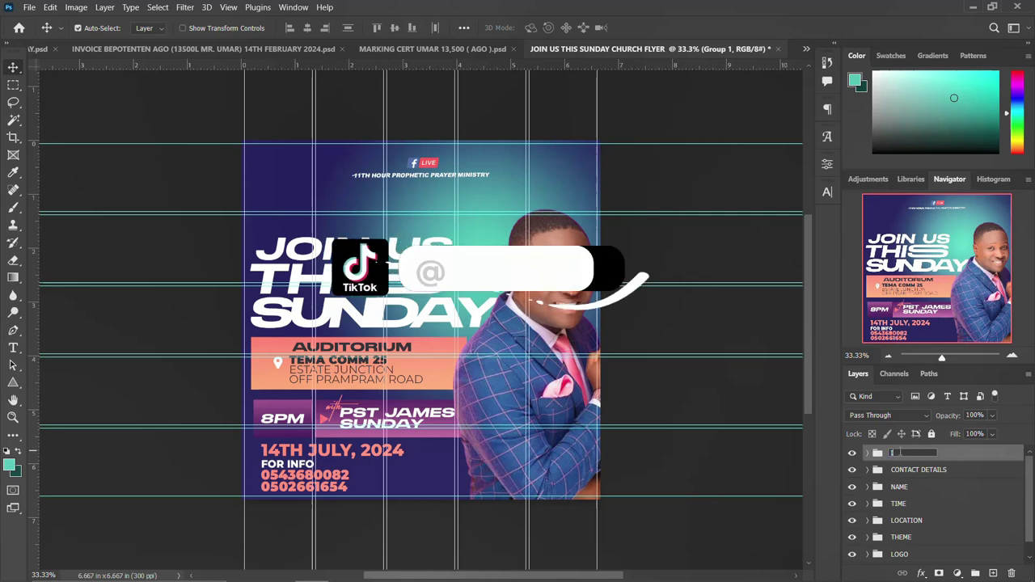
type("MAGE")
key("Return")
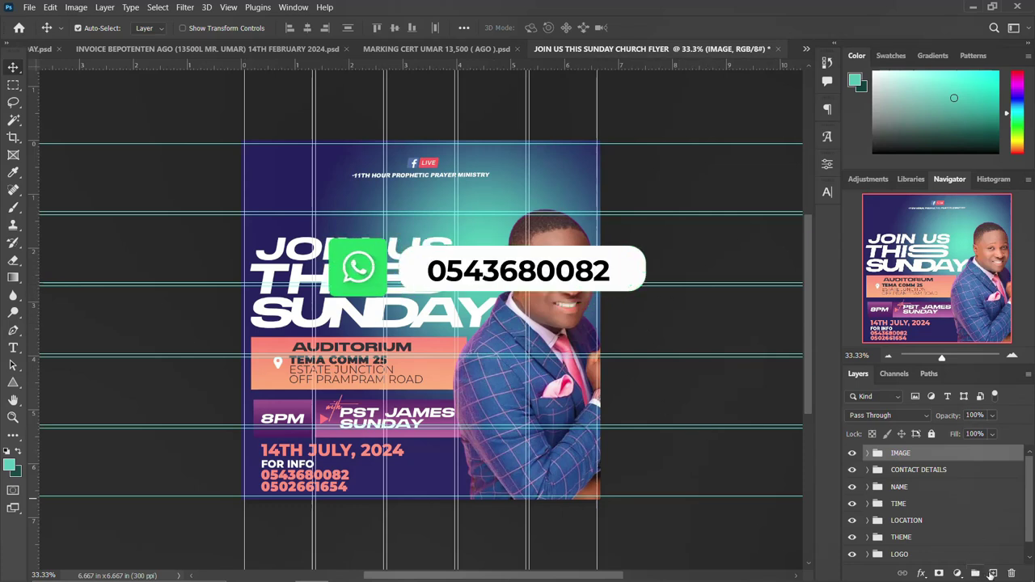
left_click(993, 573)
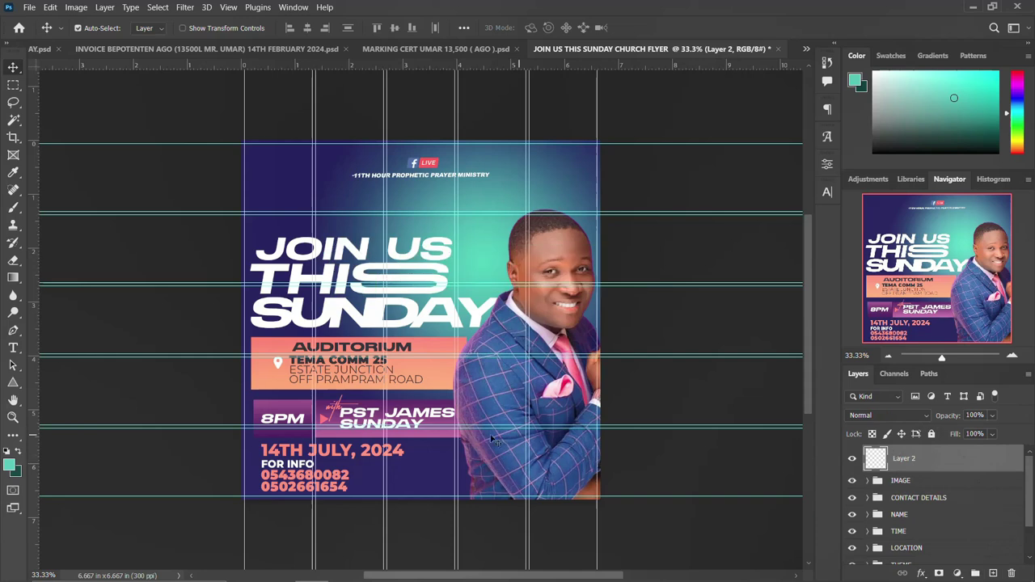
Sample teal from the flyer, brush a 1600-size soft glow across the middle, and blend it in Overlay.
left_click(10, 461)
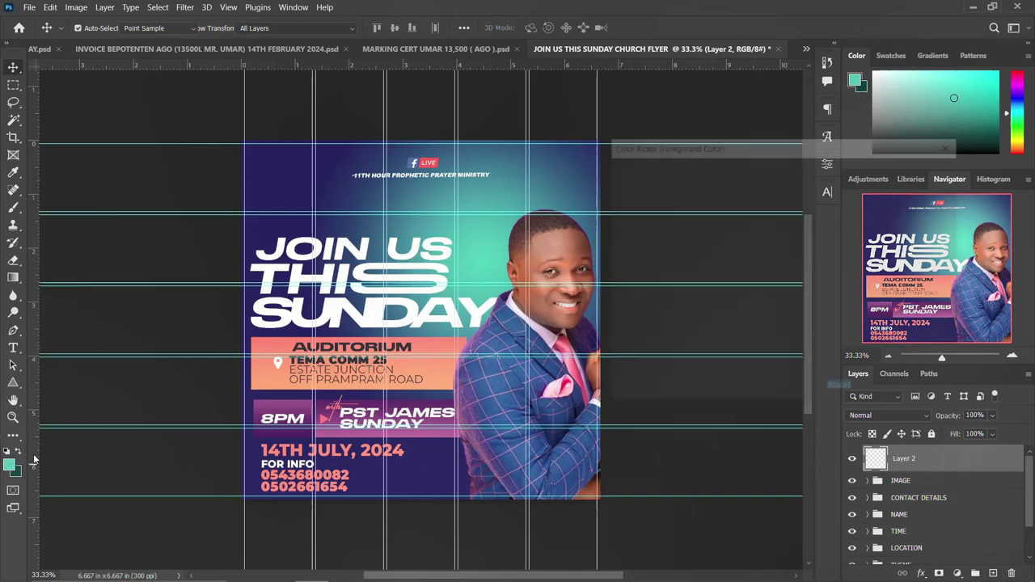
left_click(479, 266)
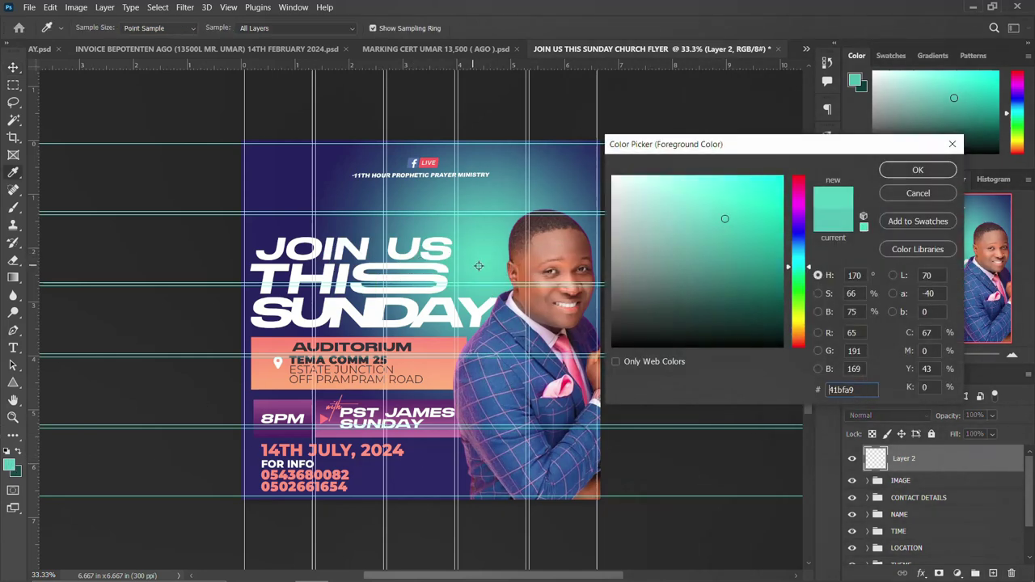
left_click(939, 173)
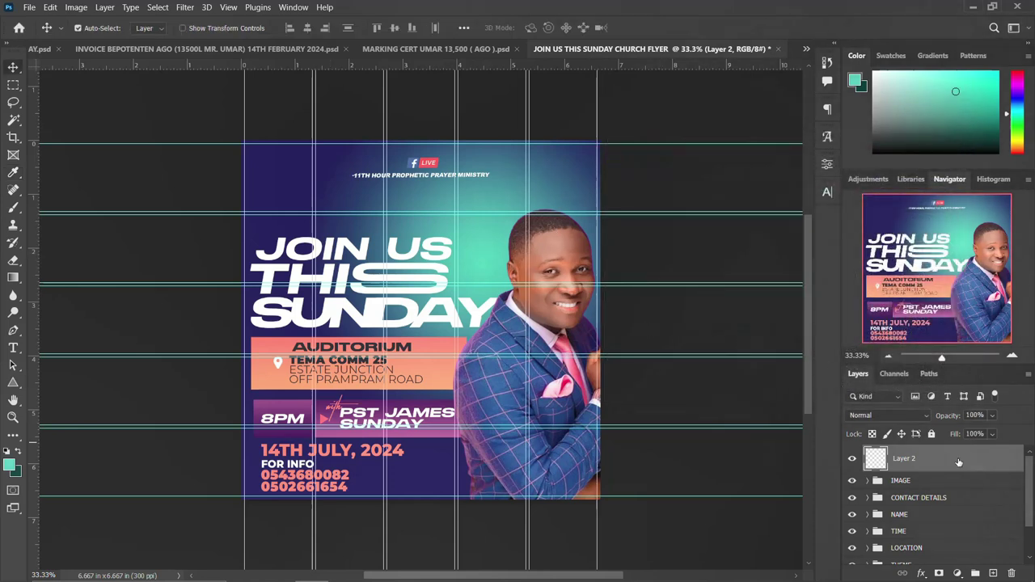
key("b")
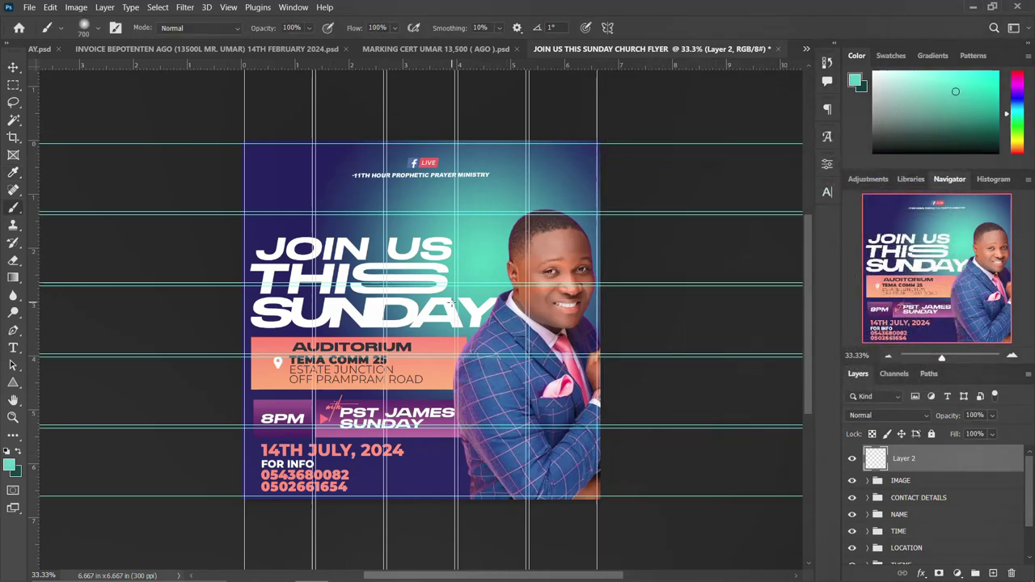
key("bracketright")
key("bracketright")
key("bracketright")
key("bracketright")
key("bracketright")
key("bracketright")
key("bracketright")
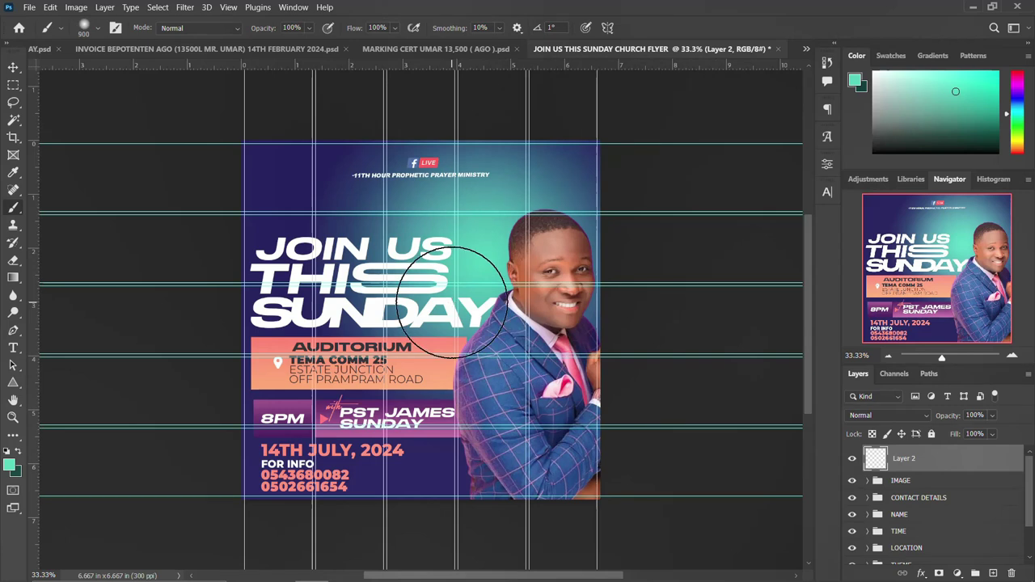
key("bracketright")
key("bracketright")
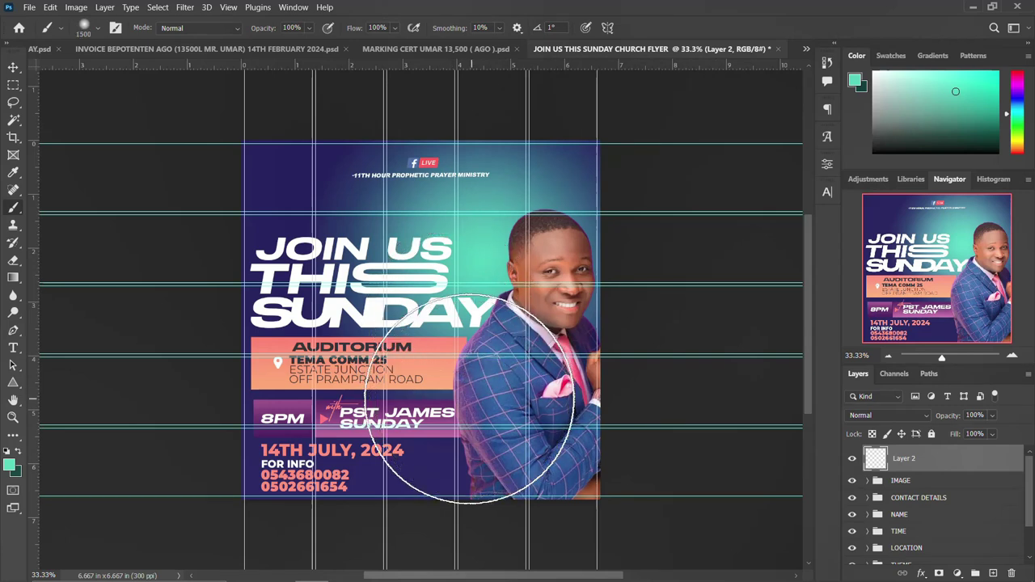
left_click_drag(448, 380, 484, 379)
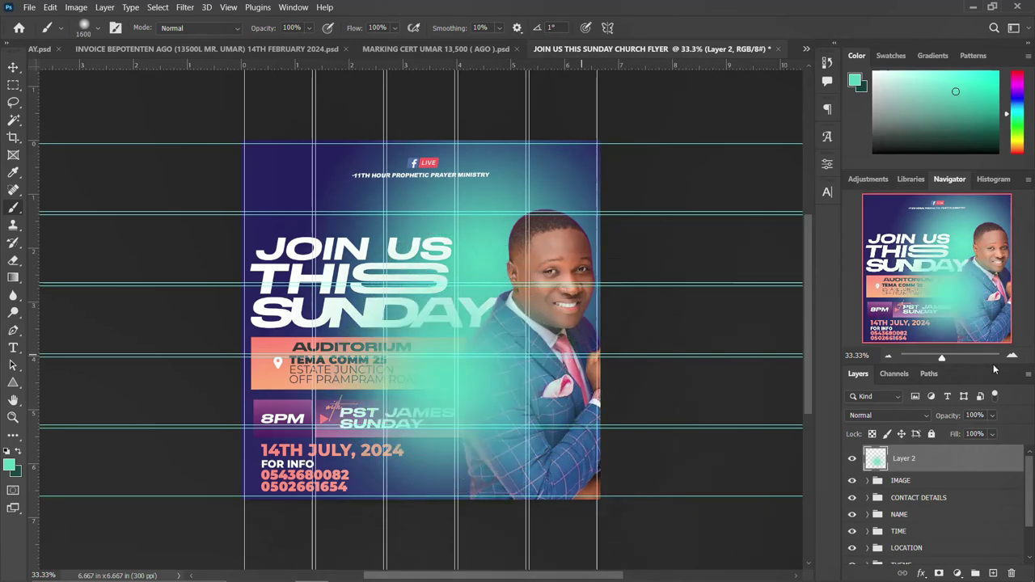
left_click(890, 415)
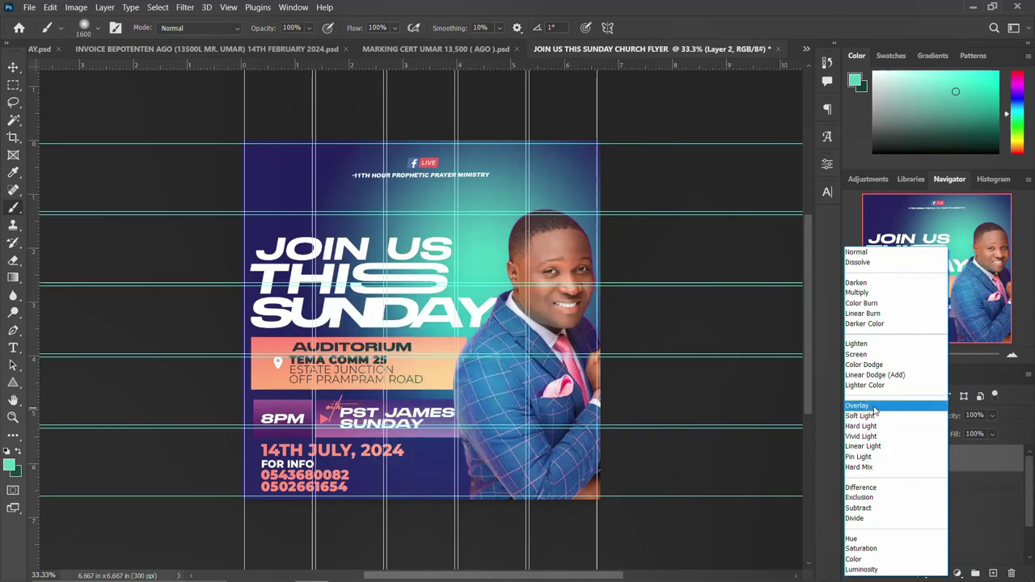
left_click(875, 411)
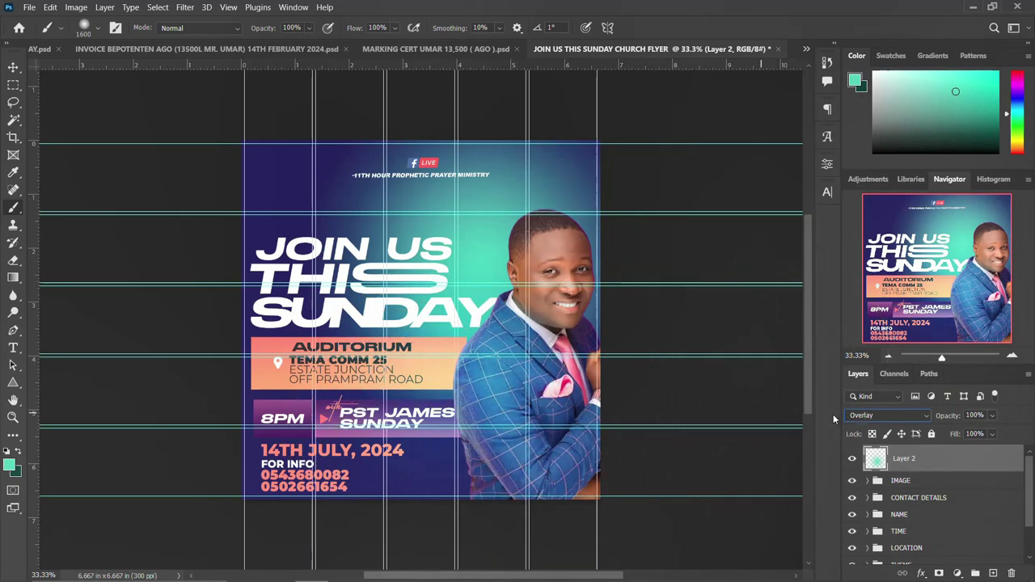
Duplicate the teal glow, shift it left and down, scale it to 55%, and blend in Color Dodge.
left_click(13, 68)
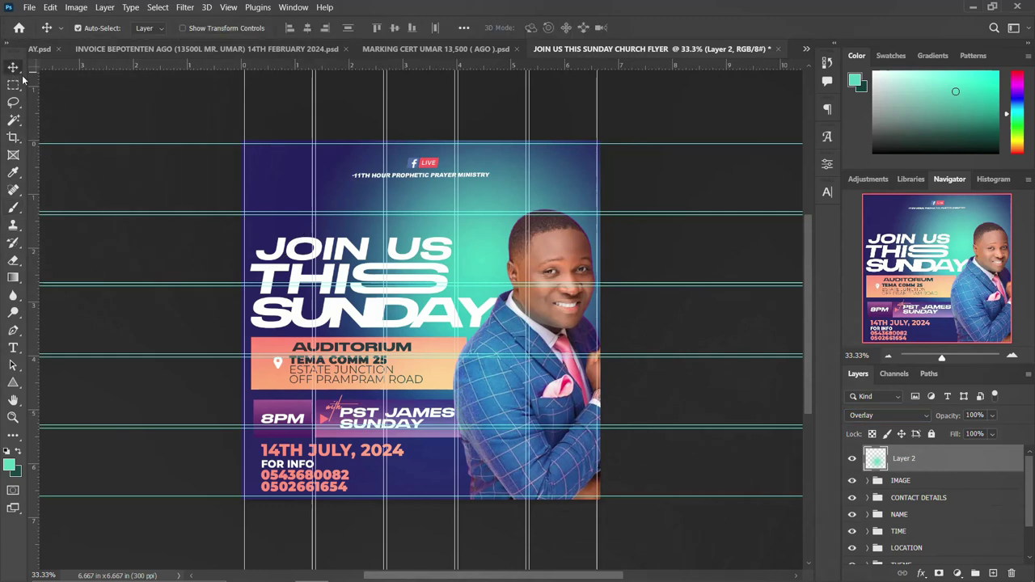
key("ctrl+j")
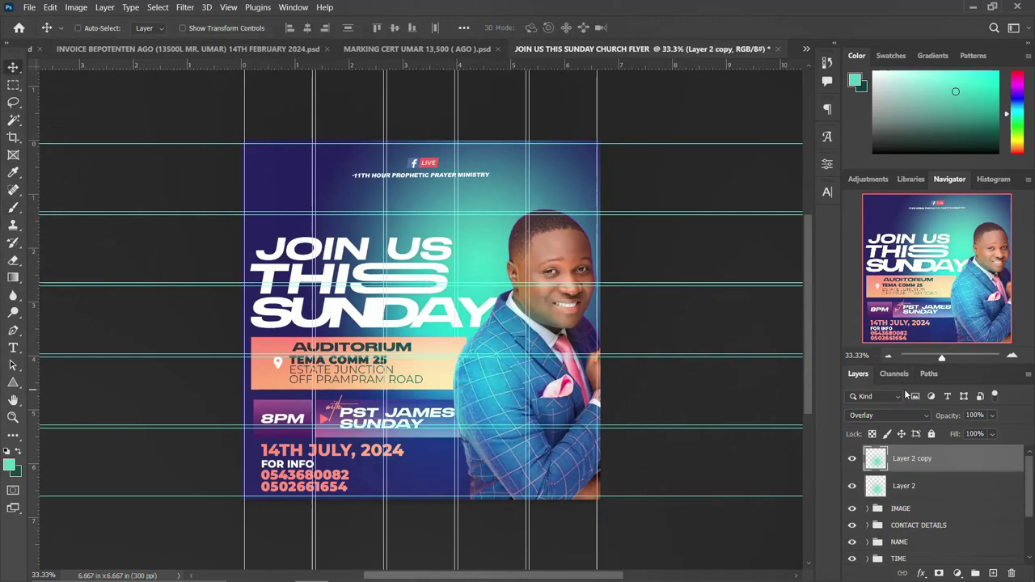
key("ctrl+t")
left_click_drag(486, 309, 452, 441)
left_click_drag(571, 263, 503, 344)
key("Return")
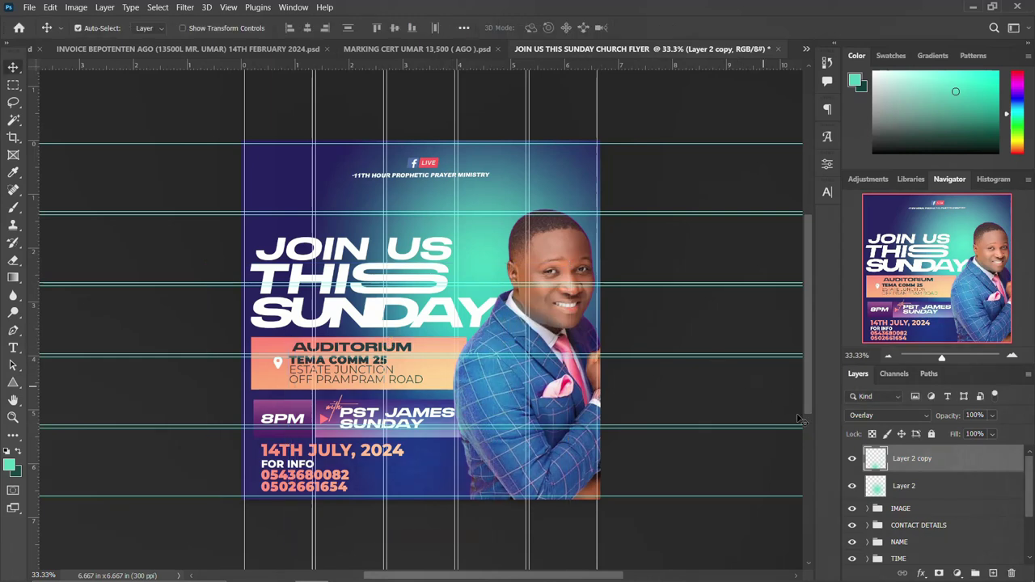
left_click(901, 415)
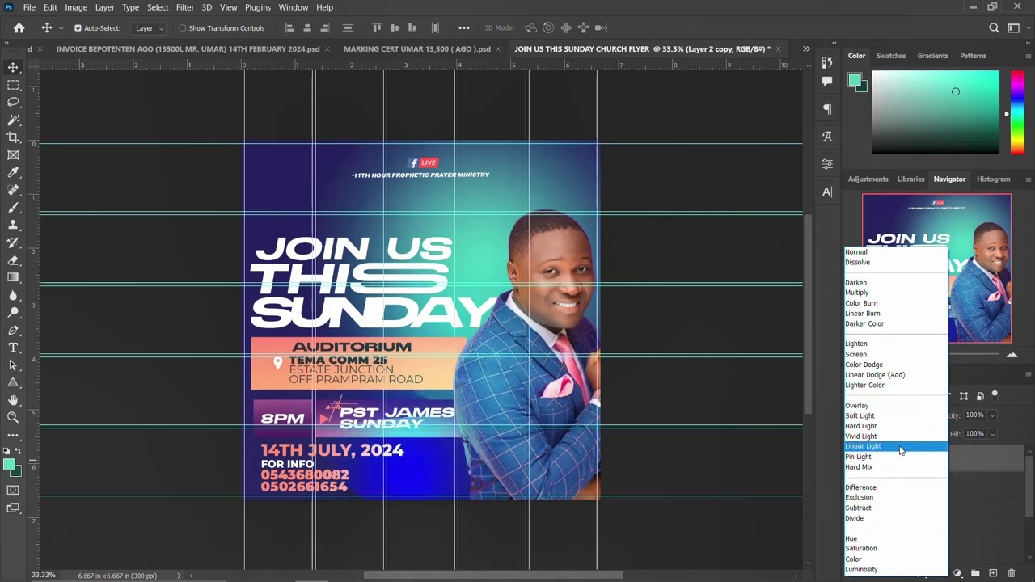
left_click(911, 365)
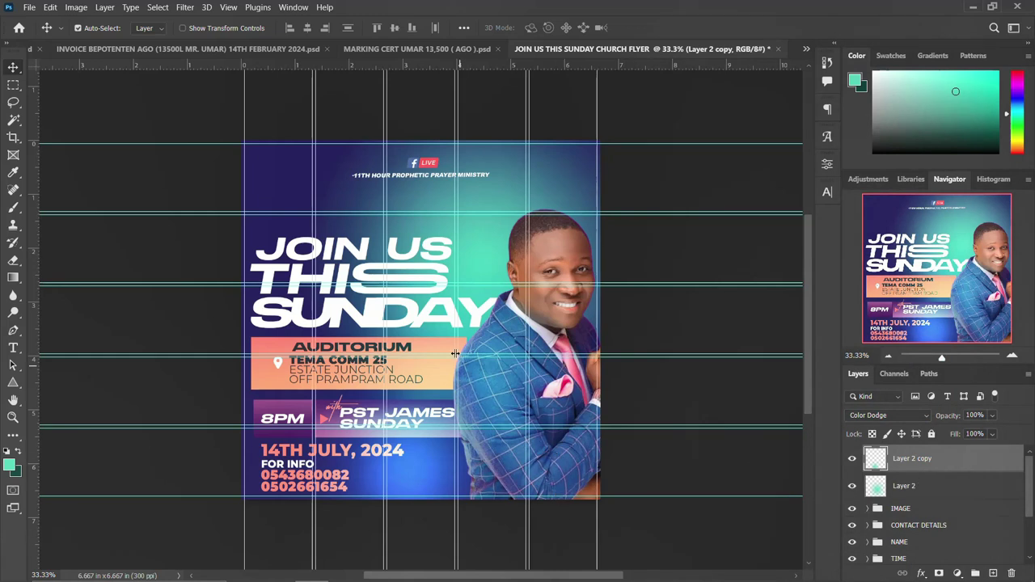
Drag the cdfcece92a glowing hall image from the resources folder onto the flyer, enlarged to cover it.
mouse_move(278, 569)
left_click(329, 535)
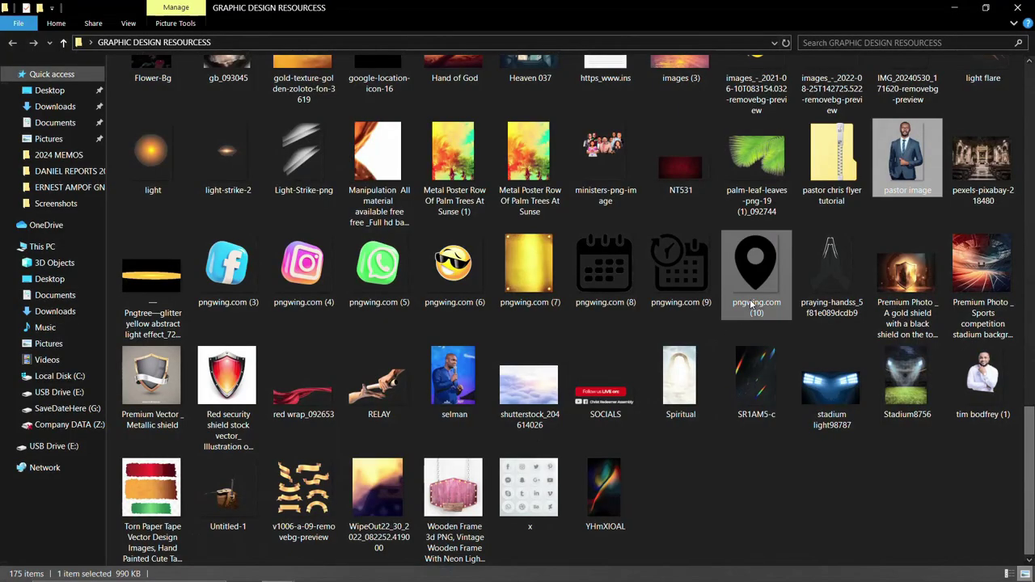
scroll(478, 375, "up", 10)
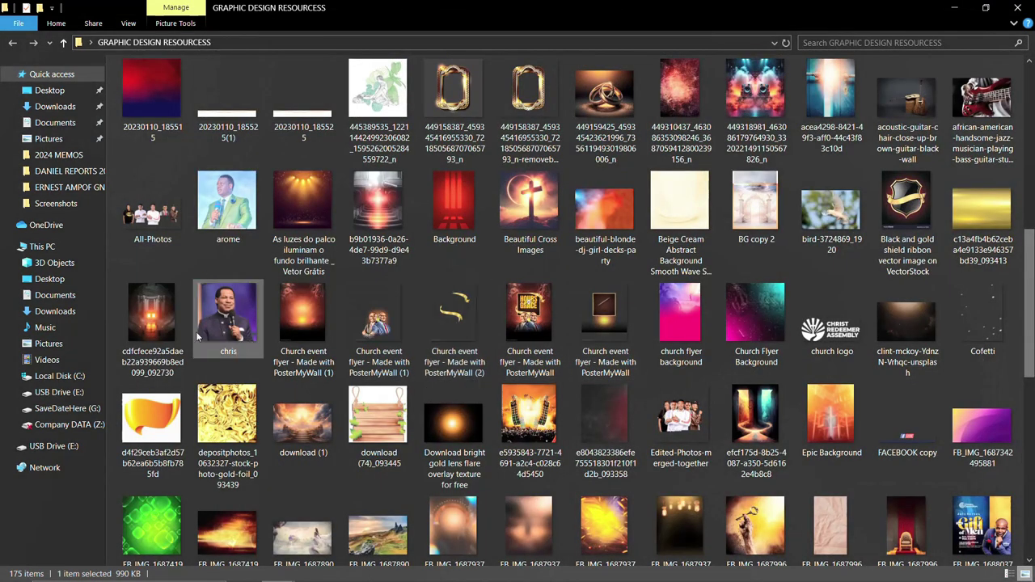
left_click(168, 331)
left_click_drag(150, 318, 492, 352)
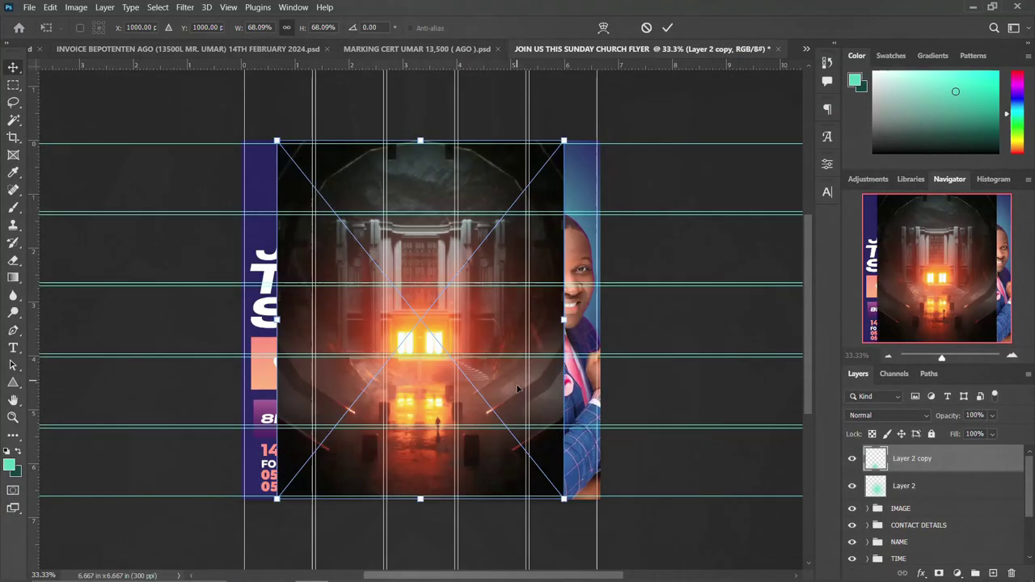
left_click_drag(564, 500, 621, 531)
key("Return")
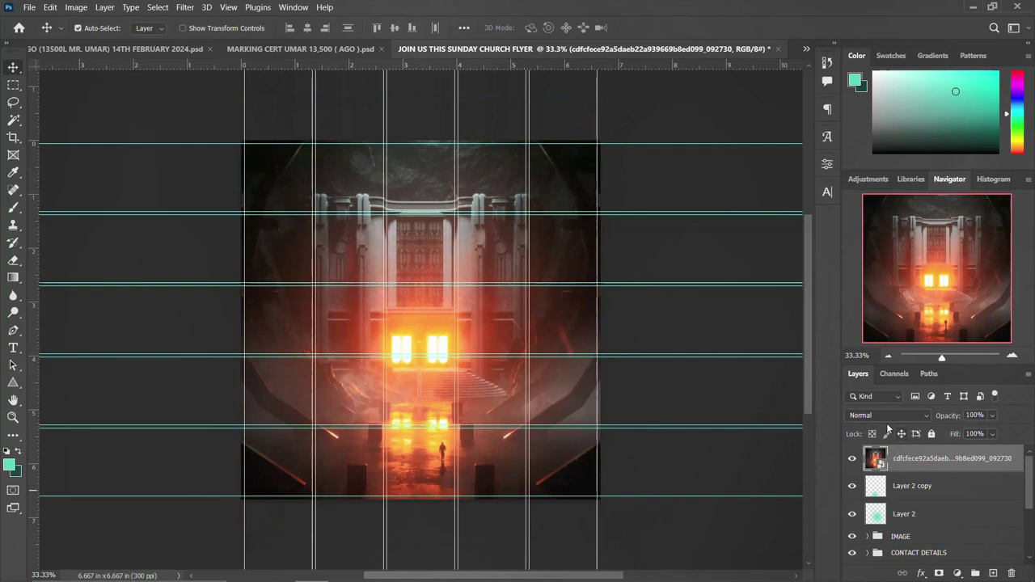
left_click(889, 416)
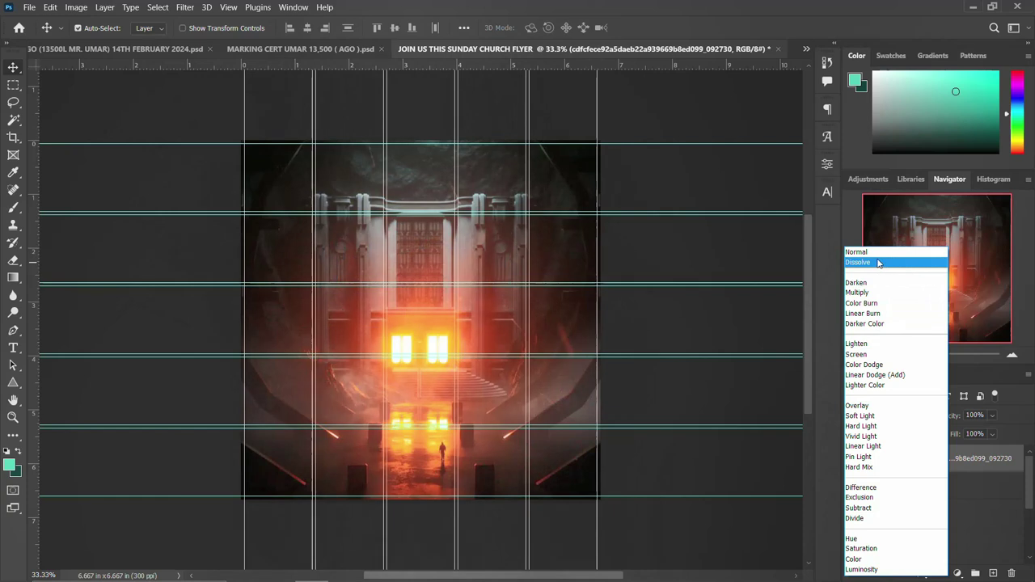
Switch the hall image layer's blend mode from Normal to Soft Light.
left_click(879, 253)
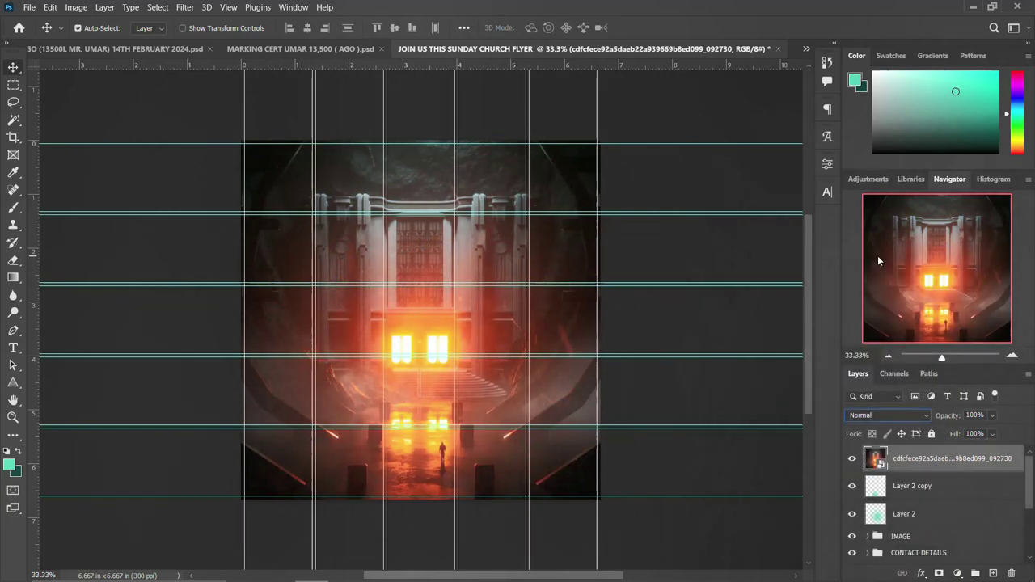
left_click(902, 412)
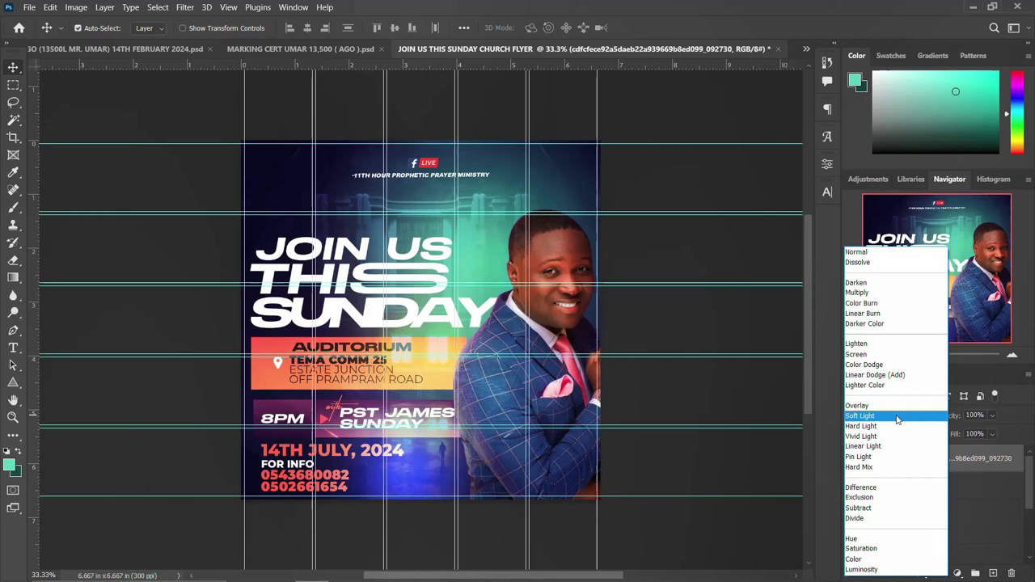
left_click(896, 416)
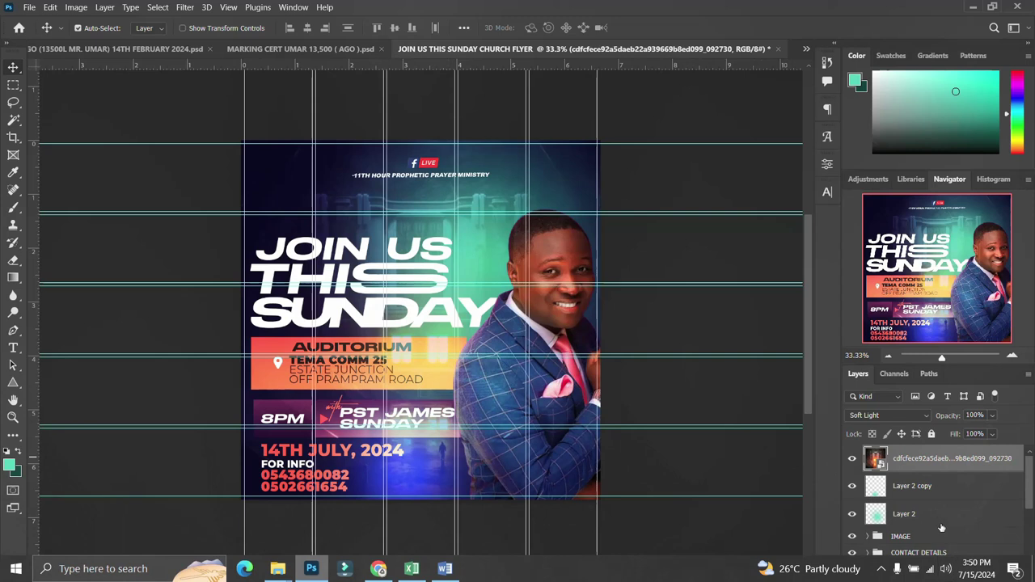
Add a layer mask to the hall image and paint it black over the pastor with a 1200 px brush.
left_click(939, 573)
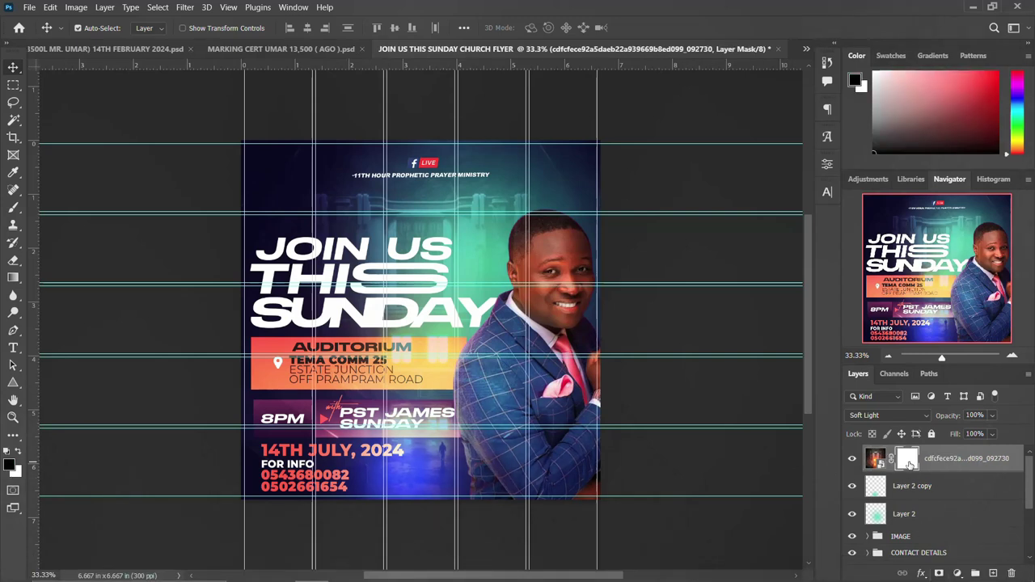
key("b")
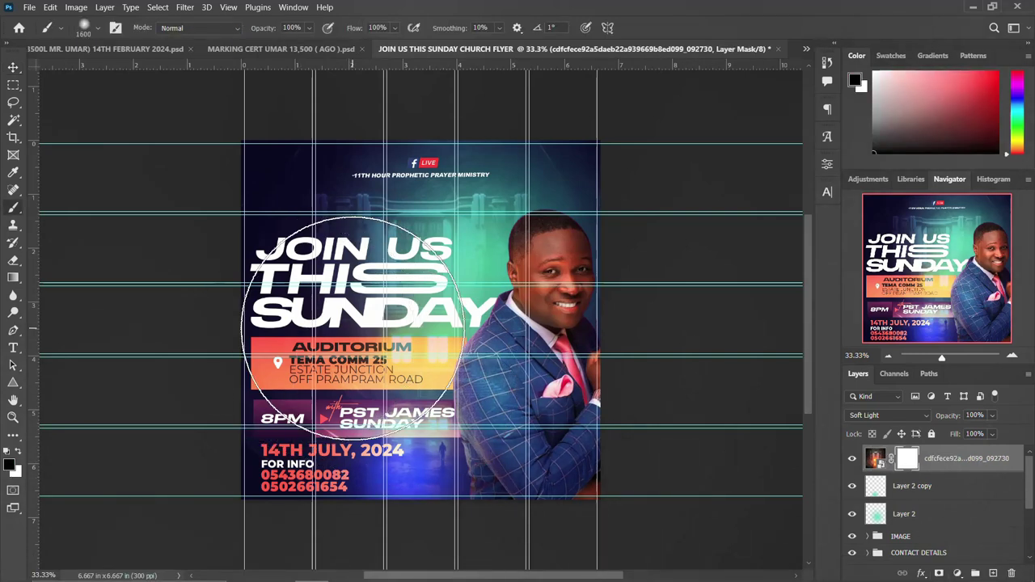
key("bracketleft")
key("bracketleft")
key("bracketleft")
key("bracketleft")
left_click(402, 356)
mouse_move(483, 333)
left_mouse_down()
mouse_move(542, 309)
mouse_move(515, 542)
mouse_move(434, 488)
mouse_move(536, 299)
mouse_move(545, 266)
left_mouse_up()
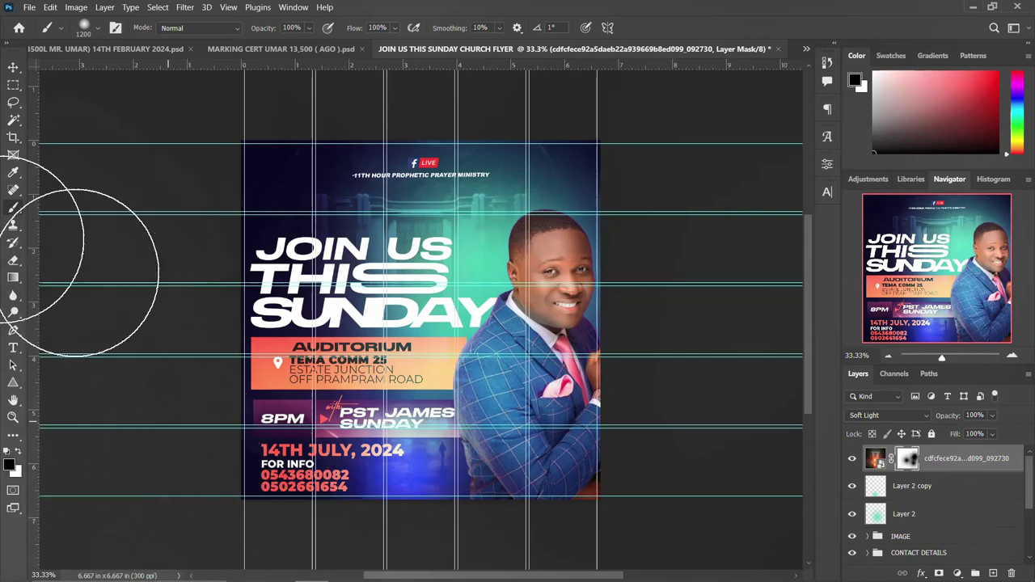
left_click(13, 67)
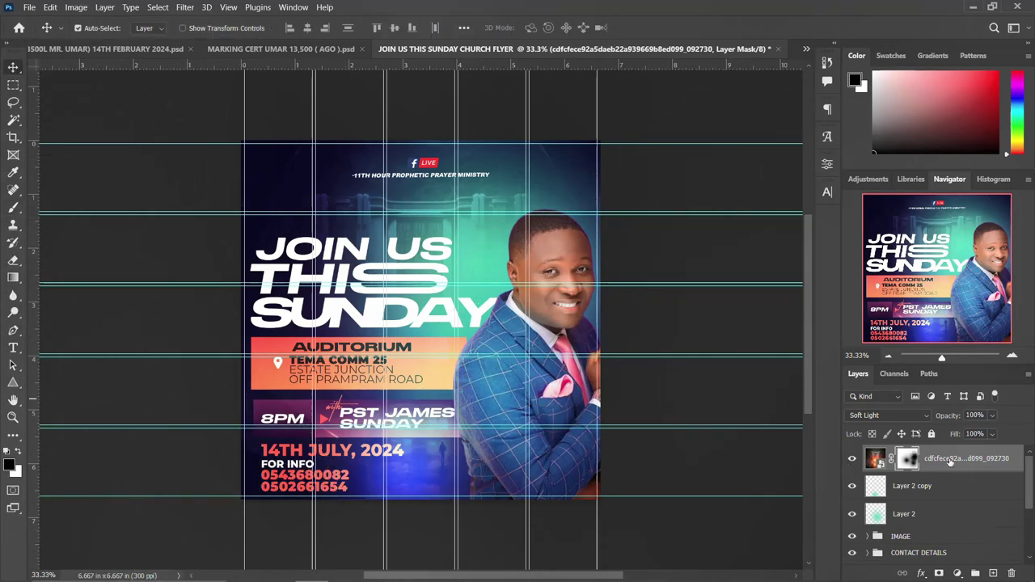
Group Layer 2, Layer 2 copy and the other glow layer into a group named GLOWS.
left_click(924, 516, "shift")
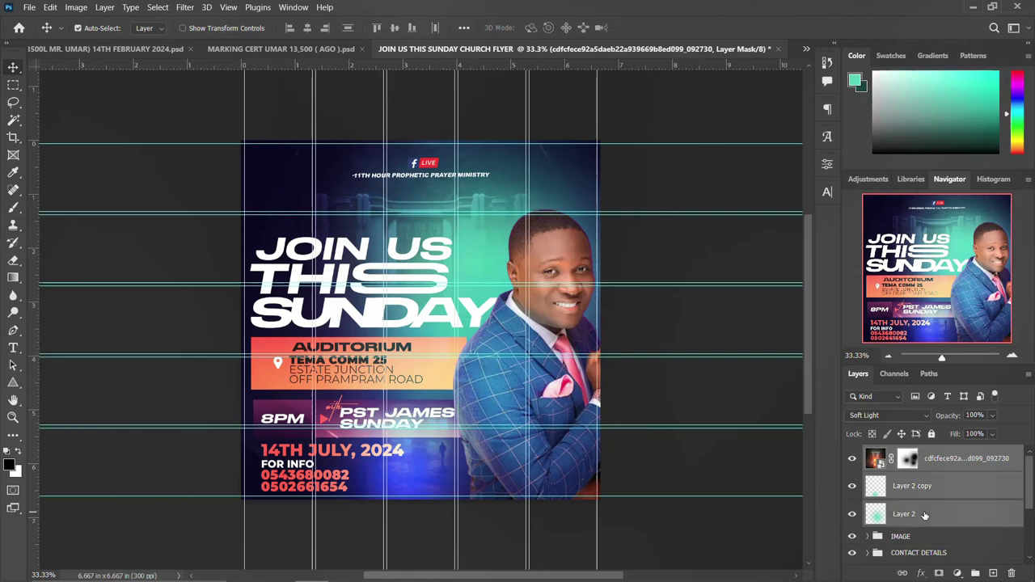
key("ctrl+g")
double_click(902, 454)
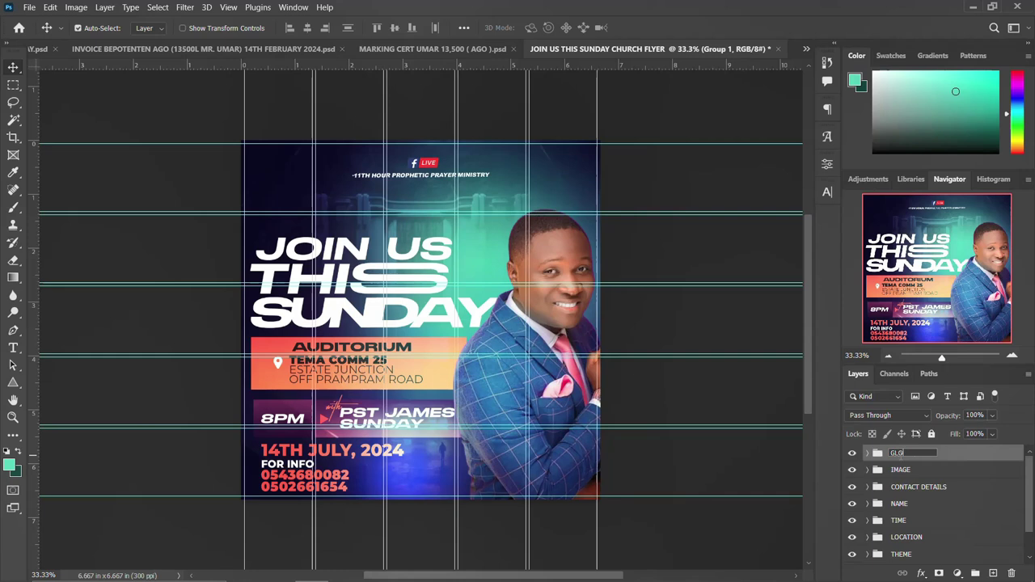
key("Return")
Toggle the GLOWS group off and on to compare the flyer with and without glows.
left_click(851, 454)
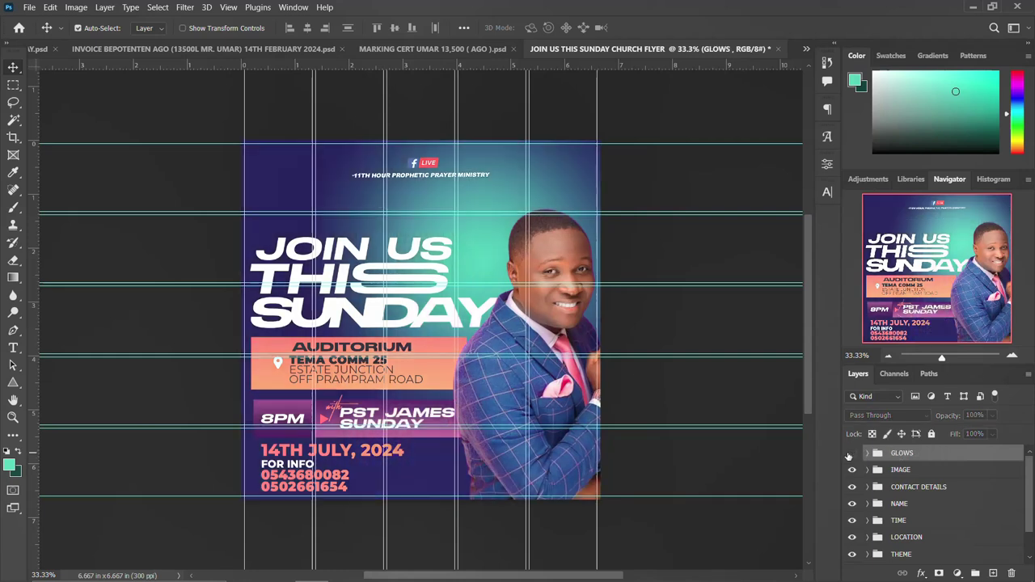
left_click(851, 454)
left_click(850, 455)
left_click(850, 453)
Expand the BG group and select its Gradient Fill 1 layer.
scroll(919, 468, "down", 2)
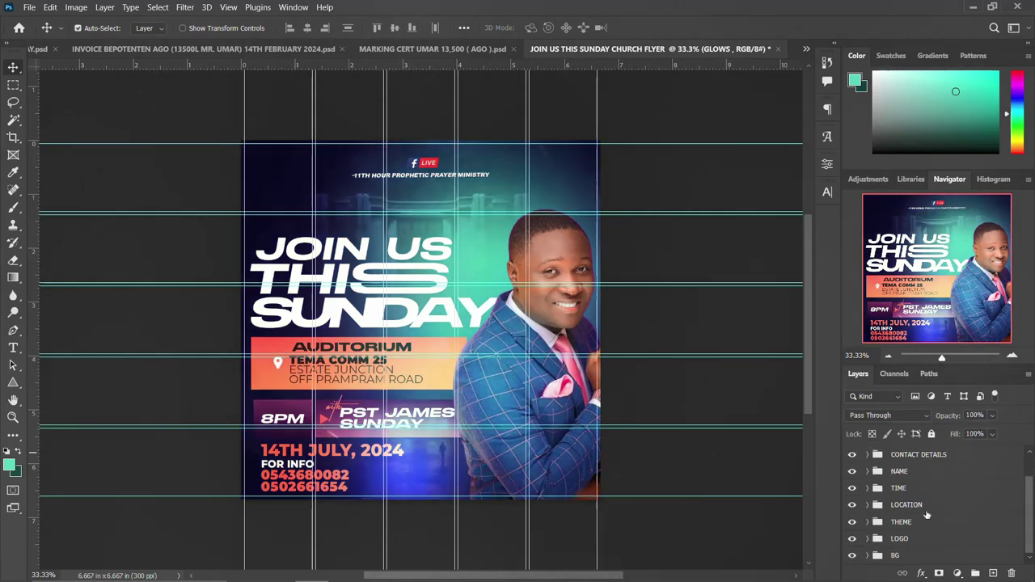
left_click(868, 556)
left_click(938, 528)
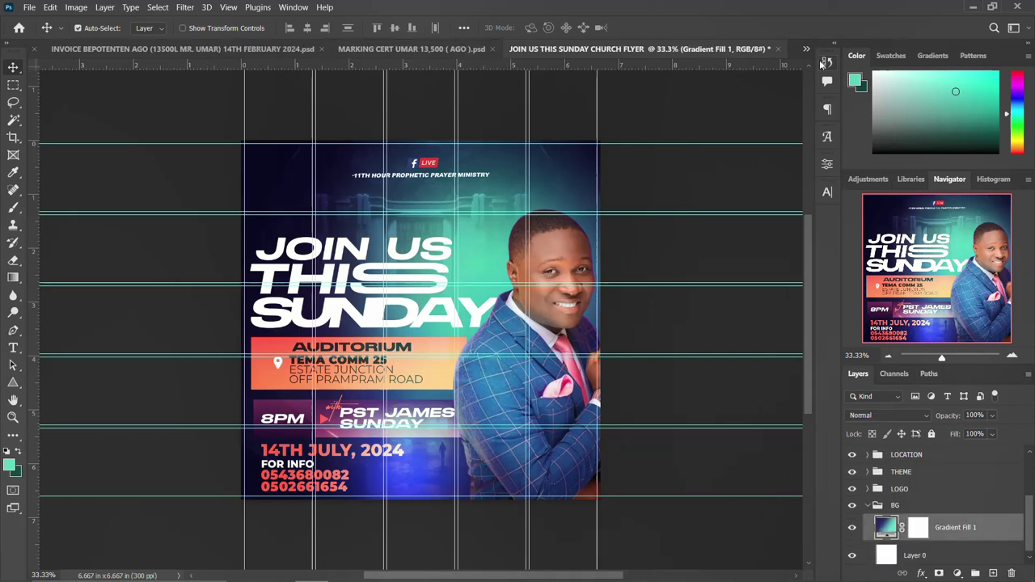
From the GRAPHIC DESIGN RESOURCESS folder, drag the red-pink worship image 20230110_185500 into Photoshop.
mouse_move(268, 571)
mouse_move(283, 566)
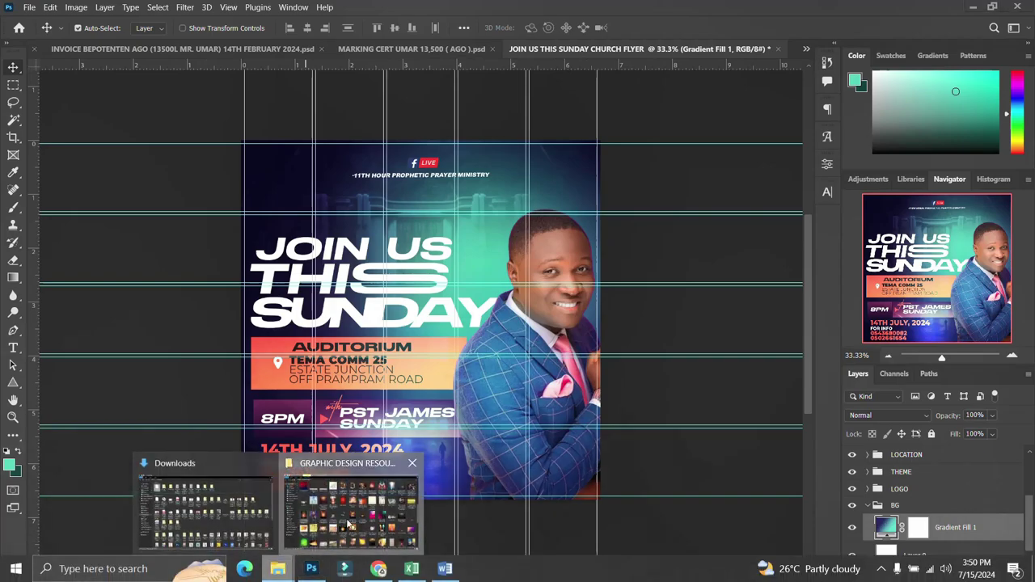
left_click(347, 526)
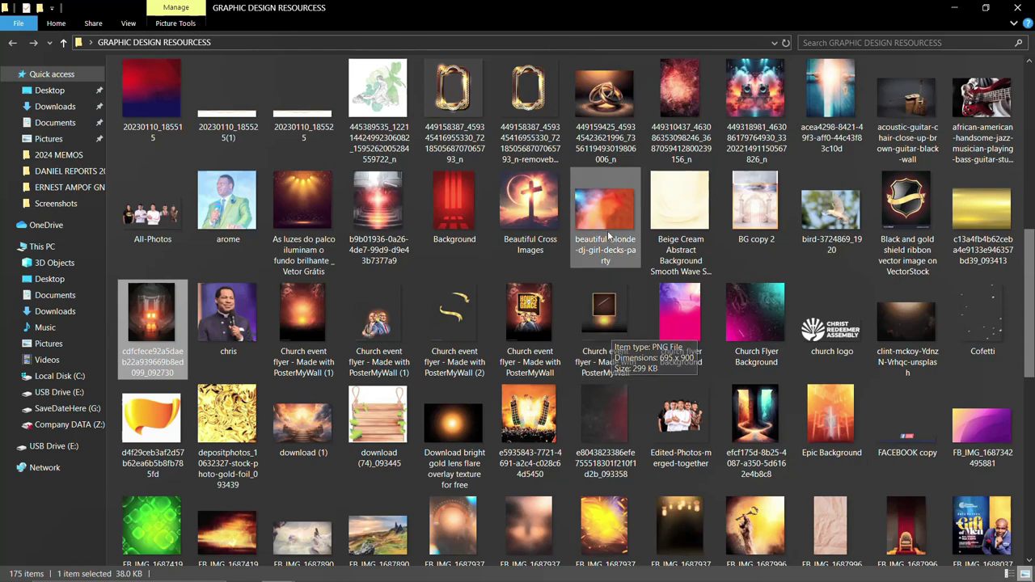
scroll(611, 212, "up", 3)
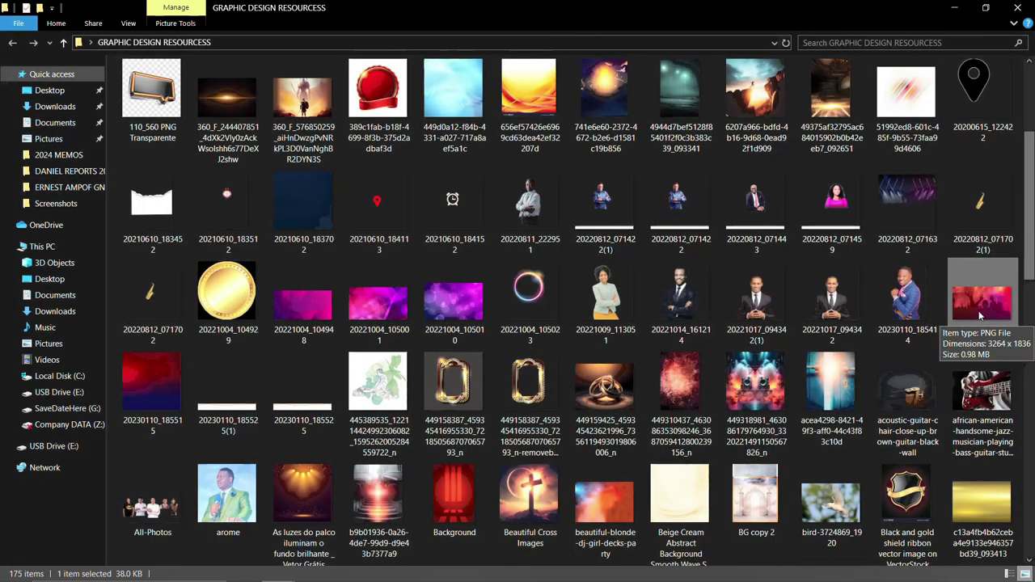
left_click(980, 308)
left_click_drag(979, 308, 426, 377)
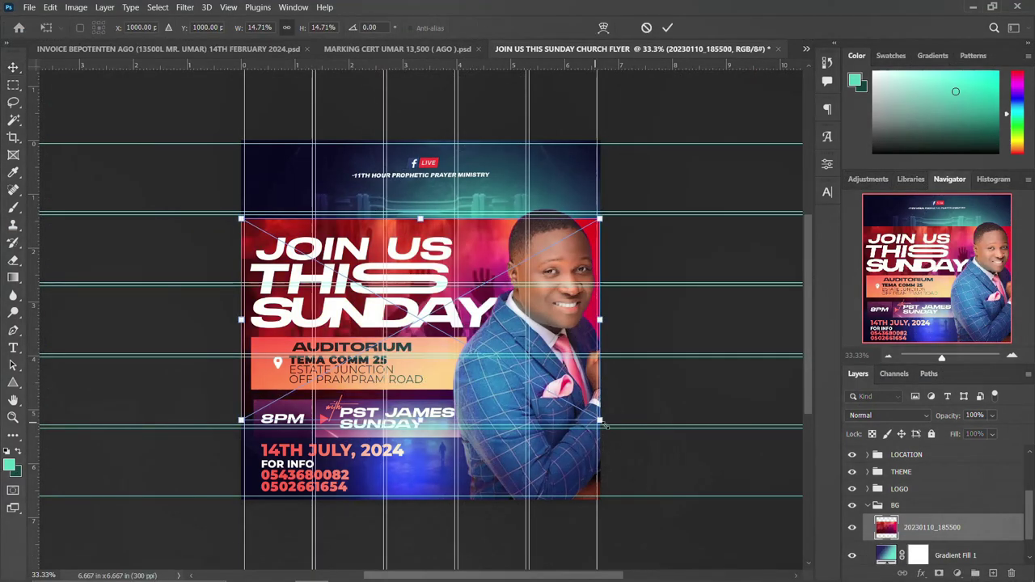
Scale the worship image to about 20% and move it up to fill the flyer, then commit.
left_click_drag(634, 440, 648, 447)
left_click_drag(500, 263, 502, 216)
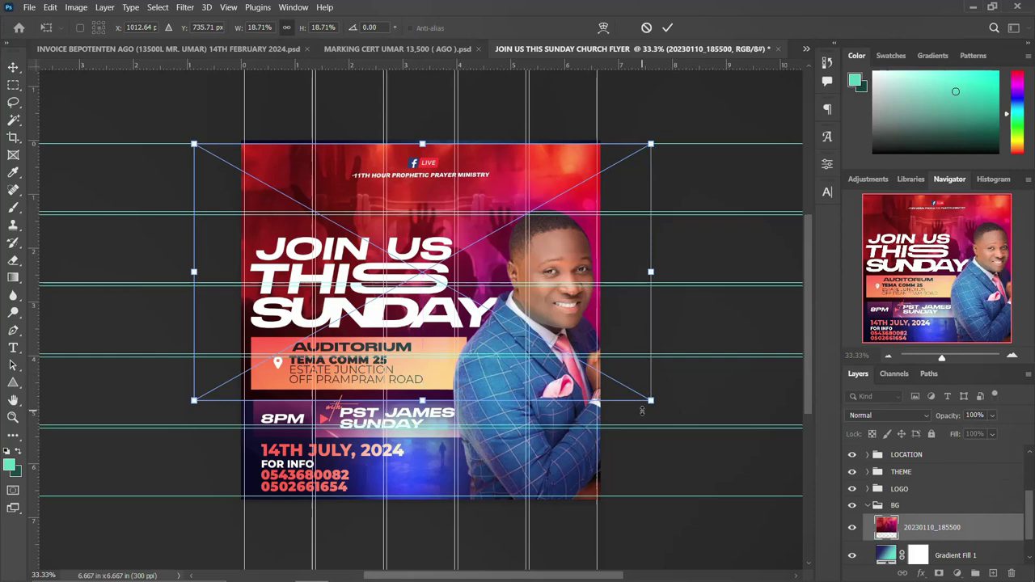
left_click_drag(652, 400, 677, 410)
key("Return")
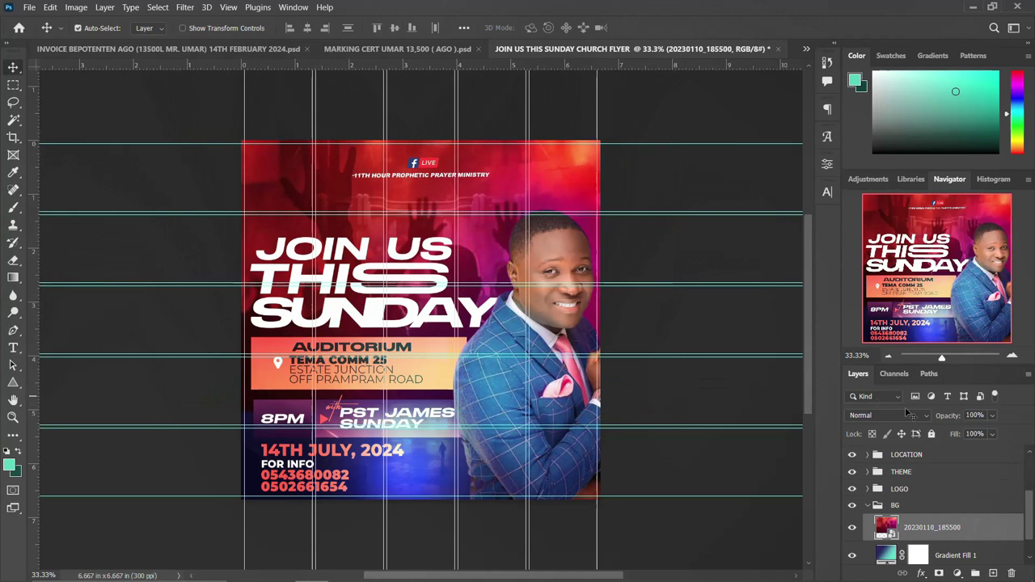
left_click(900, 412)
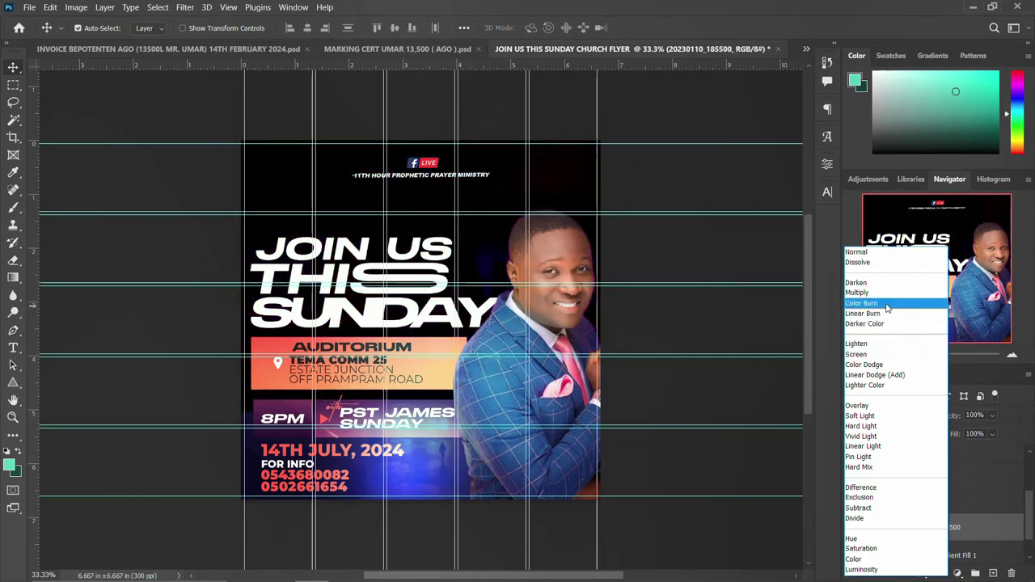
left_click(876, 253)
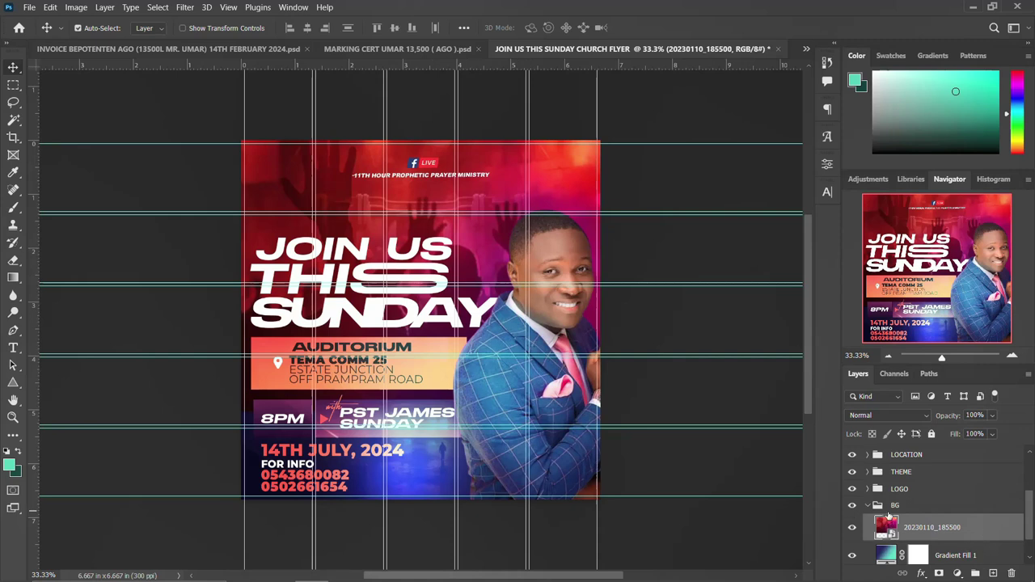
key("alt+period")
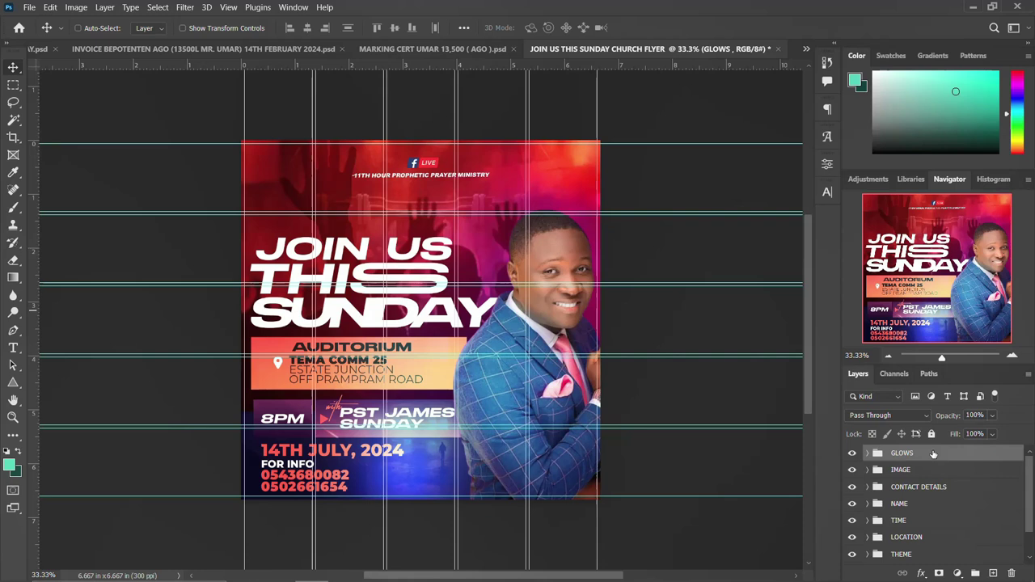
Stamp all visible layers into a new Layer 3 and convert it to a smart object.
key("ctrl+alt+shift+e")
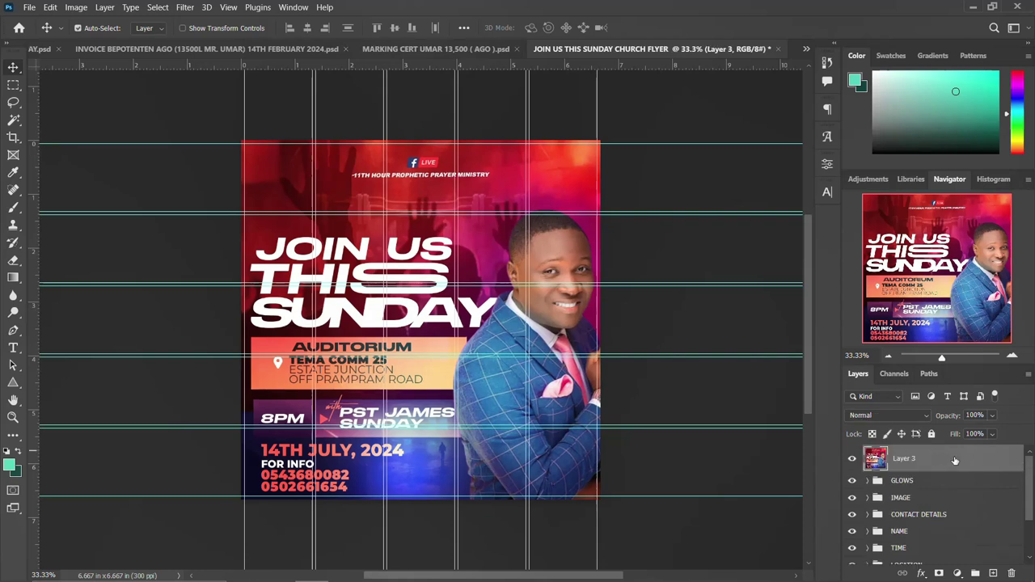
left_click(851, 458)
left_click(852, 459)
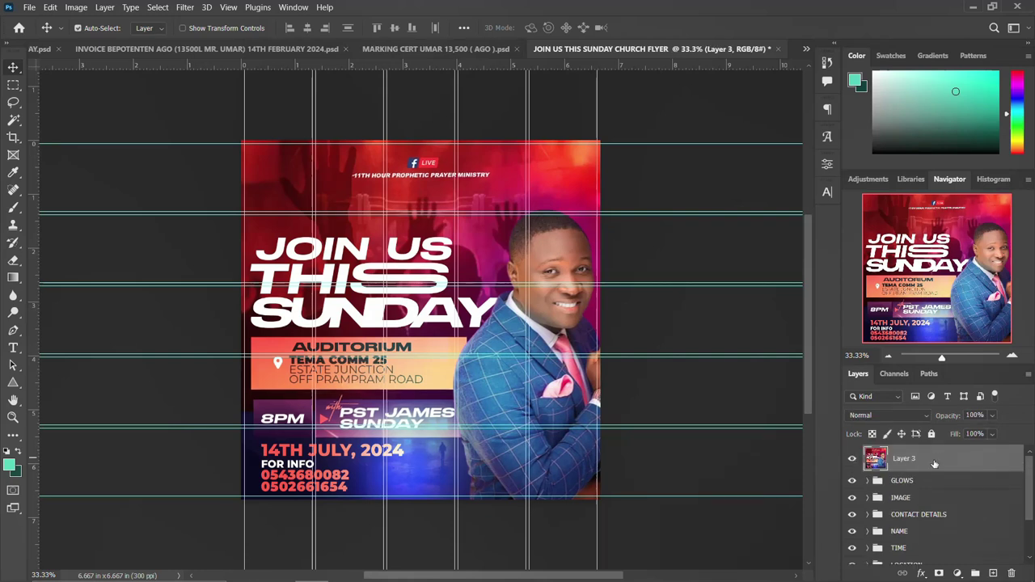
right_click(969, 462)
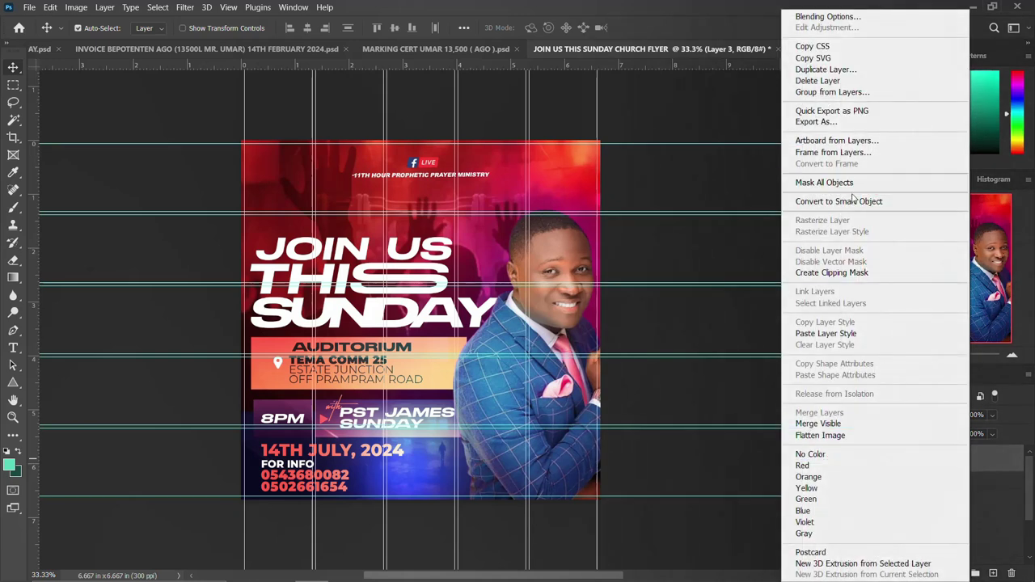
left_click(855, 202)
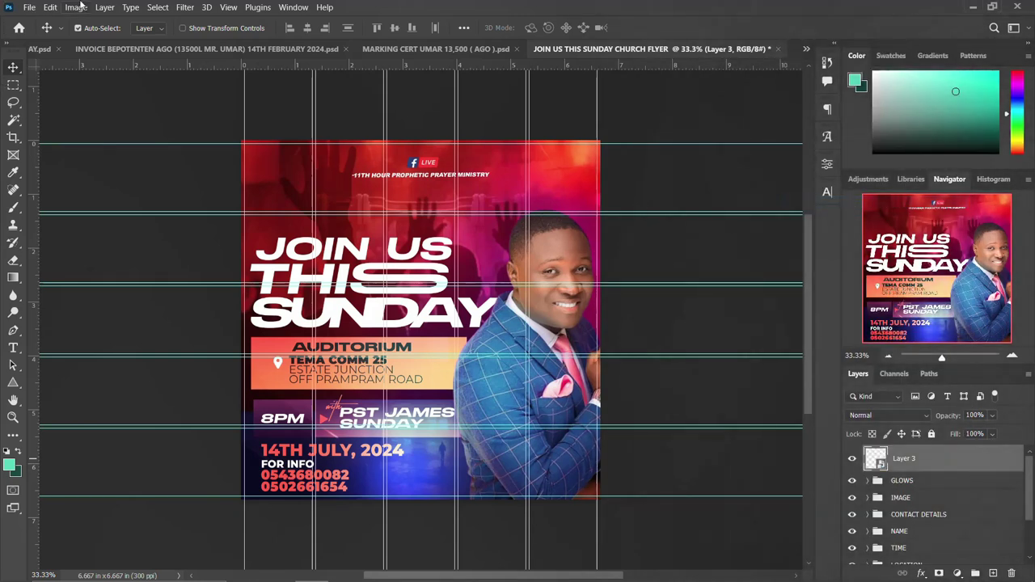
left_click(185, 7)
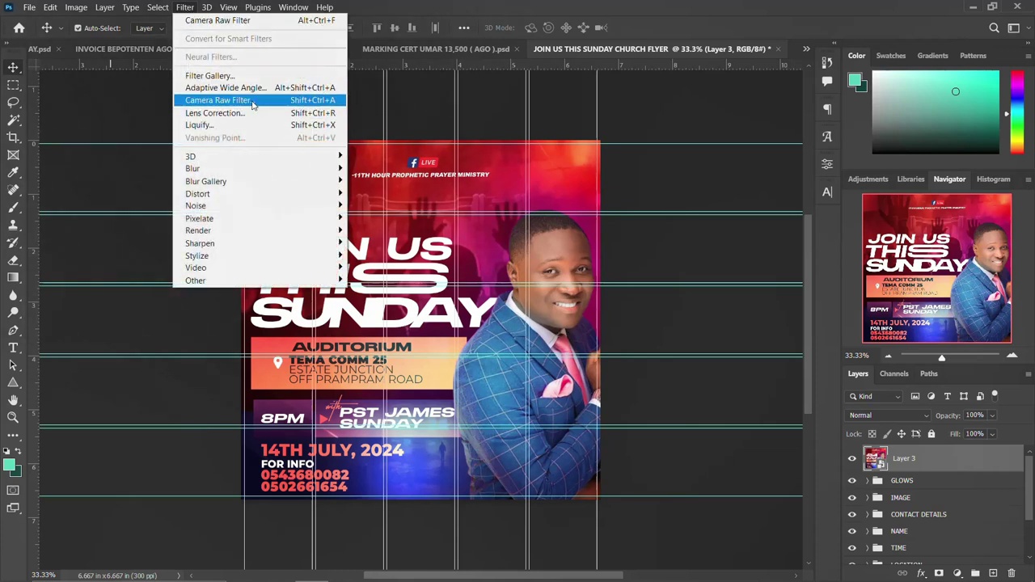
Grade Layer 3 in Camera Raw: Temperature +22, Tint +21, Contrast +17, Shadows +21, Texture +31.
left_click(253, 101)
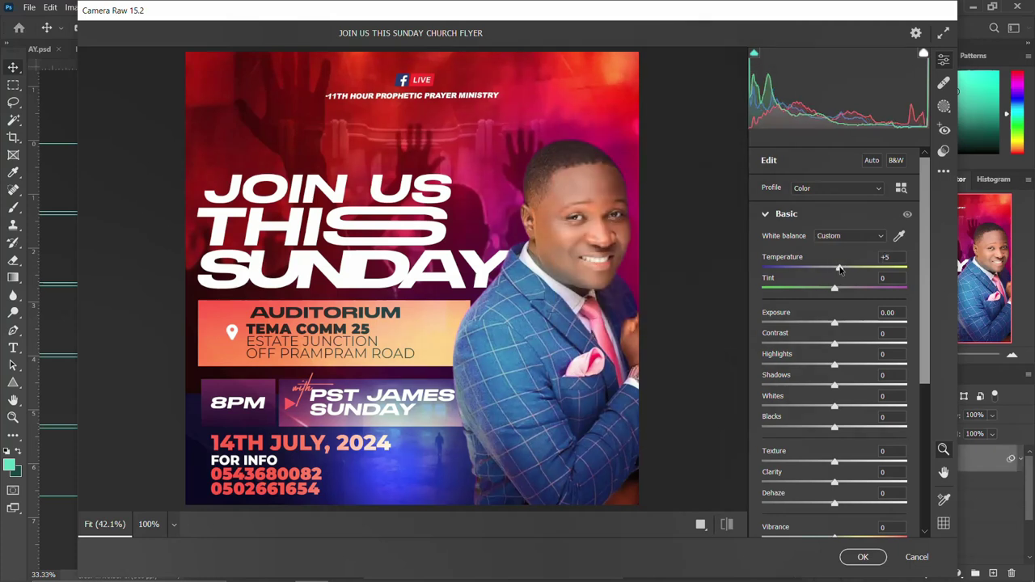
left_click_drag(836, 269, 857, 462)
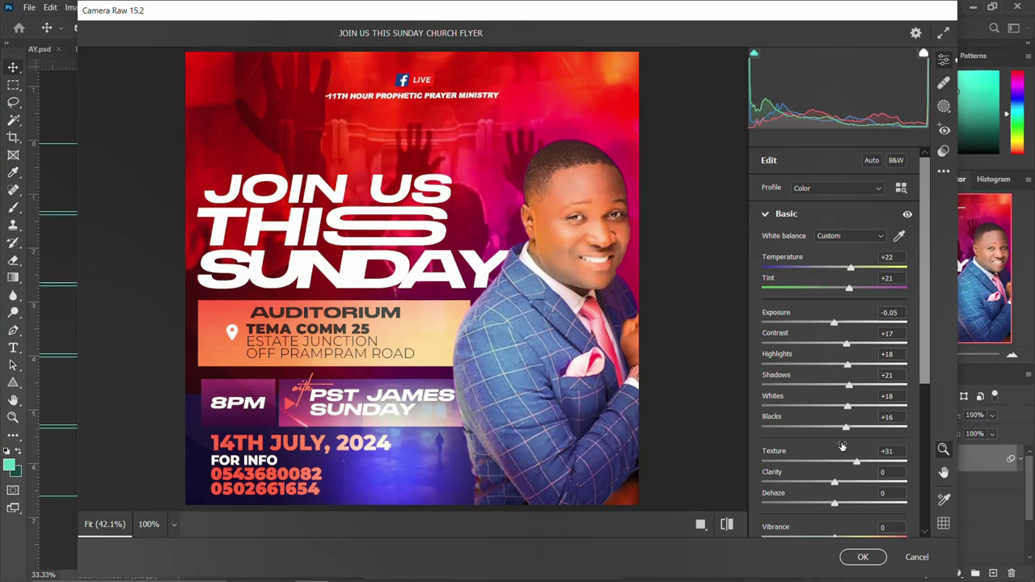
scroll(841, 448, "down", 2)
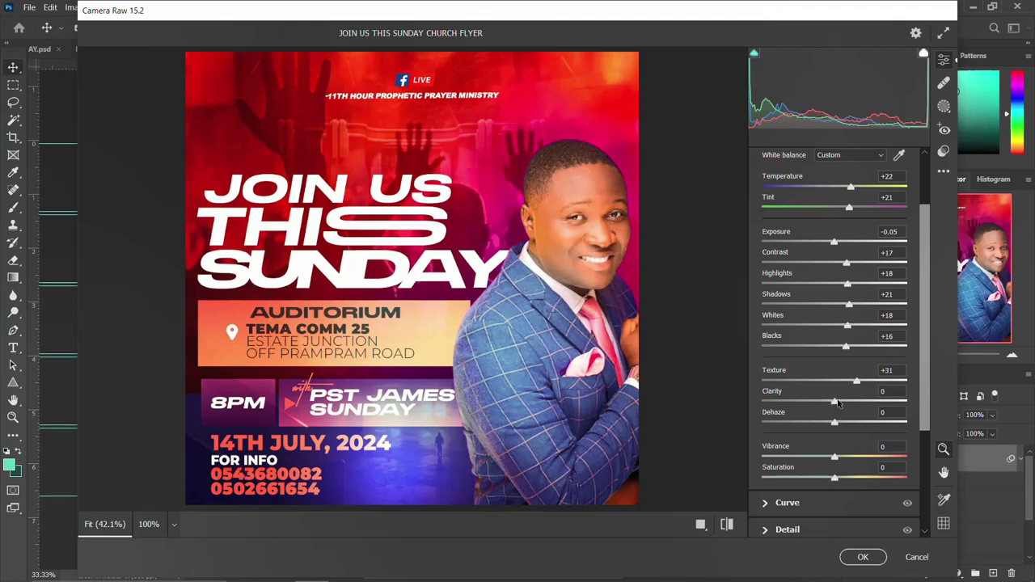
Add Clarity +8, Dehaze +5, Vibrance +9 and Saturation +5, compare Before/After, and apply.
left_click_drag(836, 405, 842, 406)
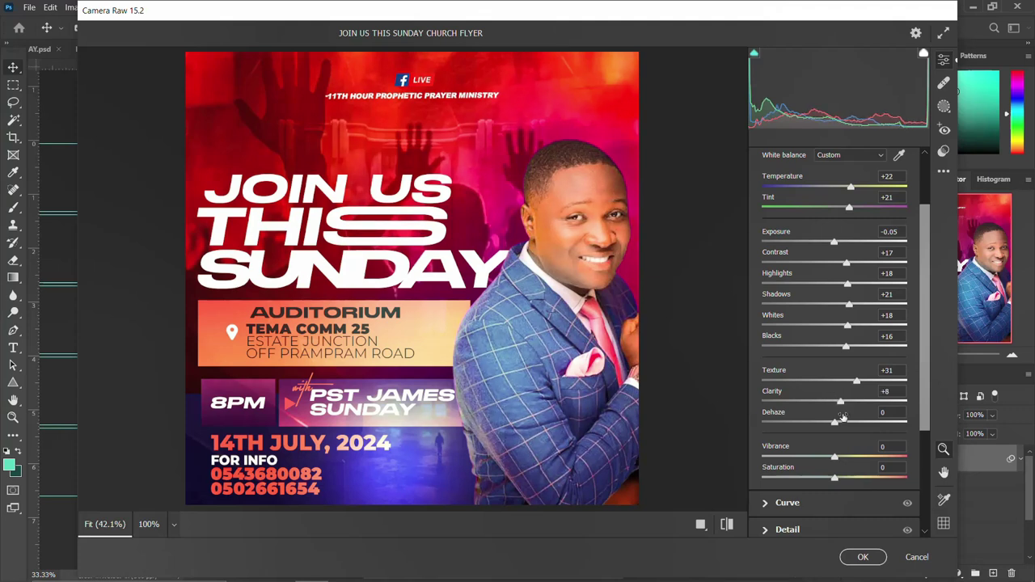
left_click_drag(837, 428, 840, 428)
scroll(838, 427, "down", 2)
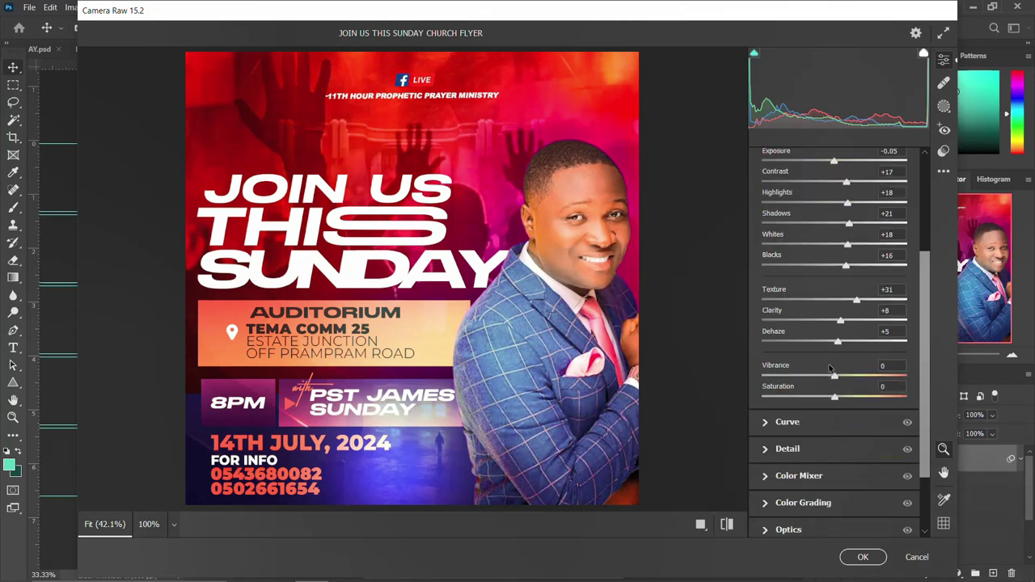
left_click_drag(835, 377, 842, 377)
mouse_move(835, 398)
left_mouse_down()
mouse_move(824, 398)
mouse_move(837, 397)
left_mouse_up()
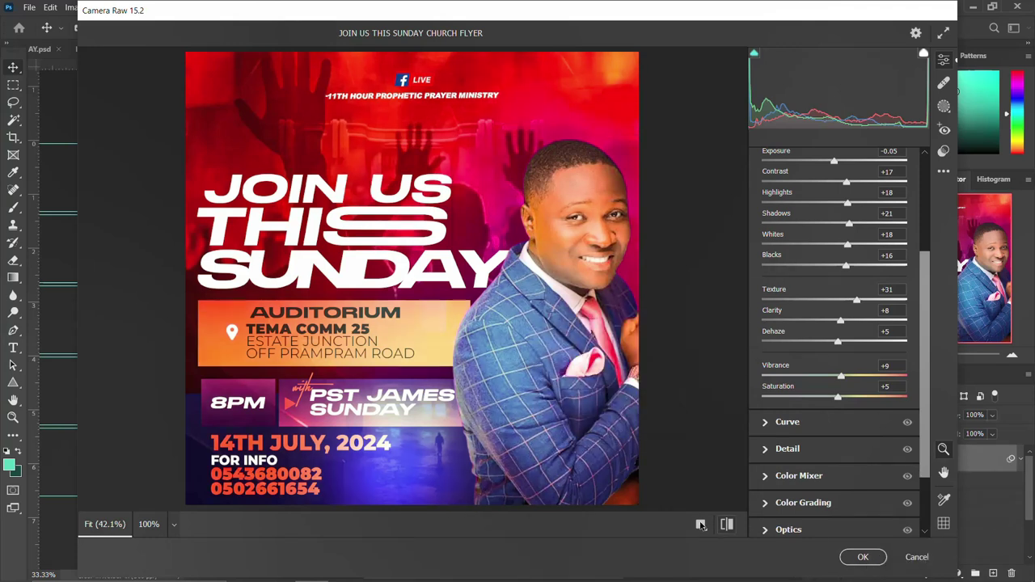
left_click(727, 524)
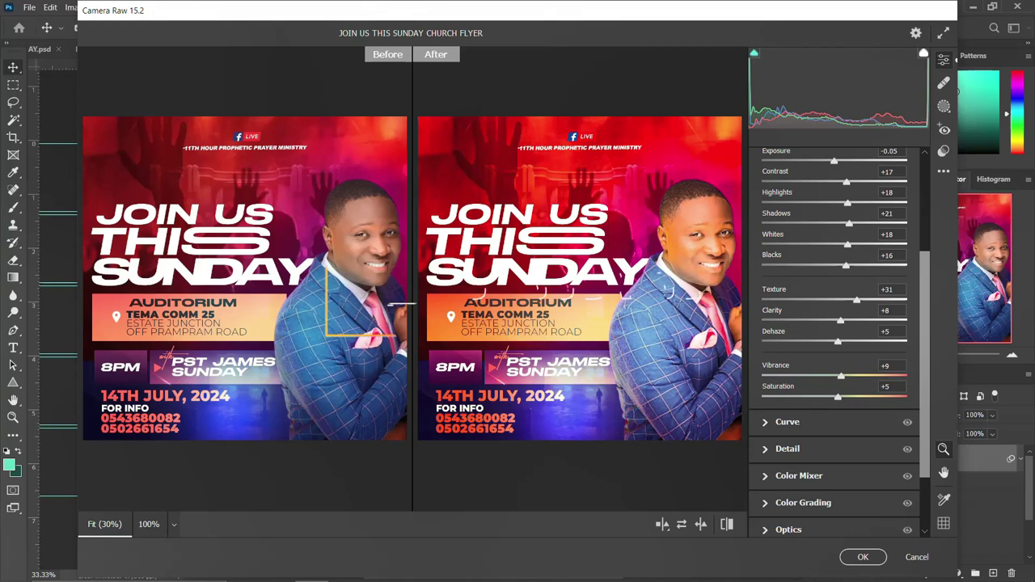
left_click(862, 558)
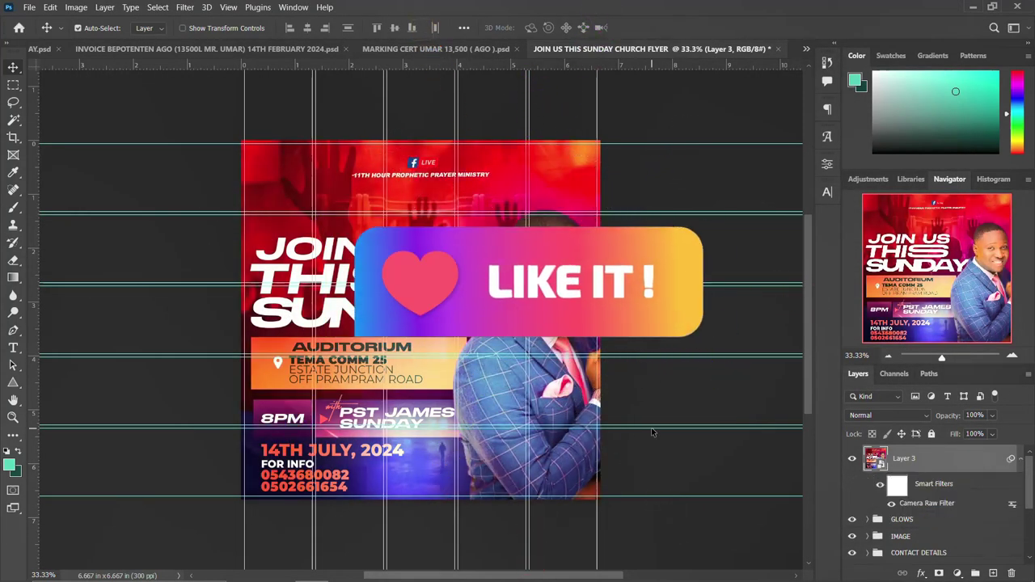
left_click(852, 458)
left_click(850, 459)
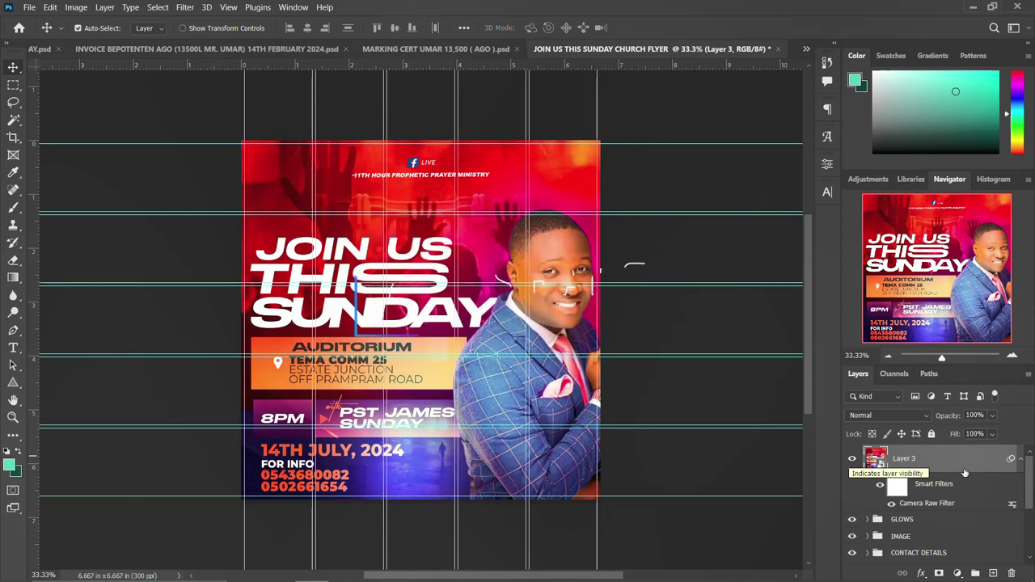
left_click(1021, 461)
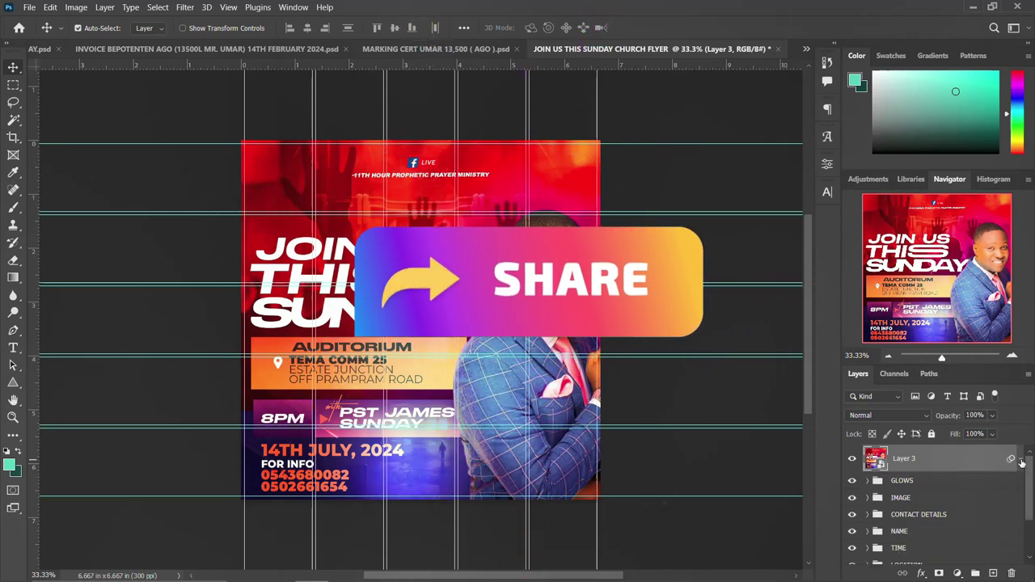